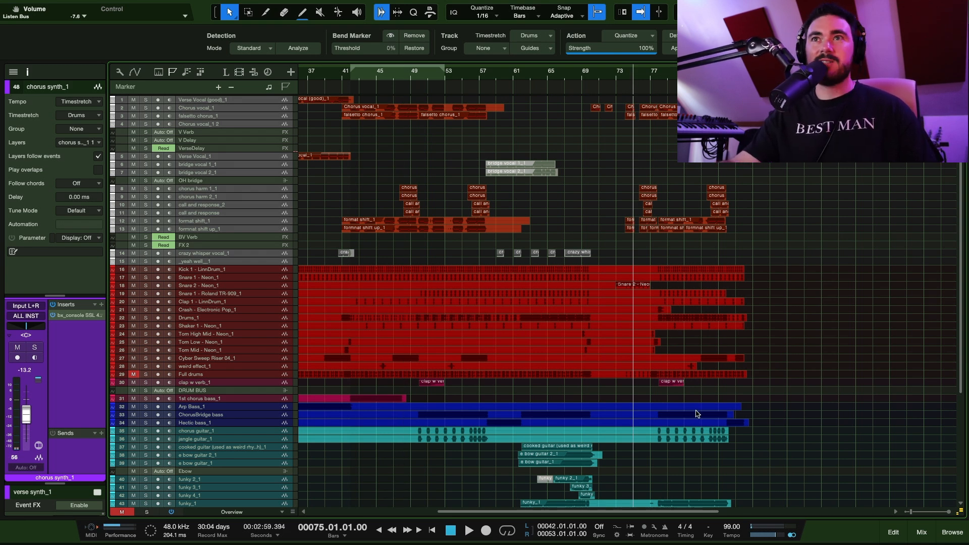
Step: Play the song from bar 75 and look through the mixer channels from the synths back to the backing vocals while listening
key(space)
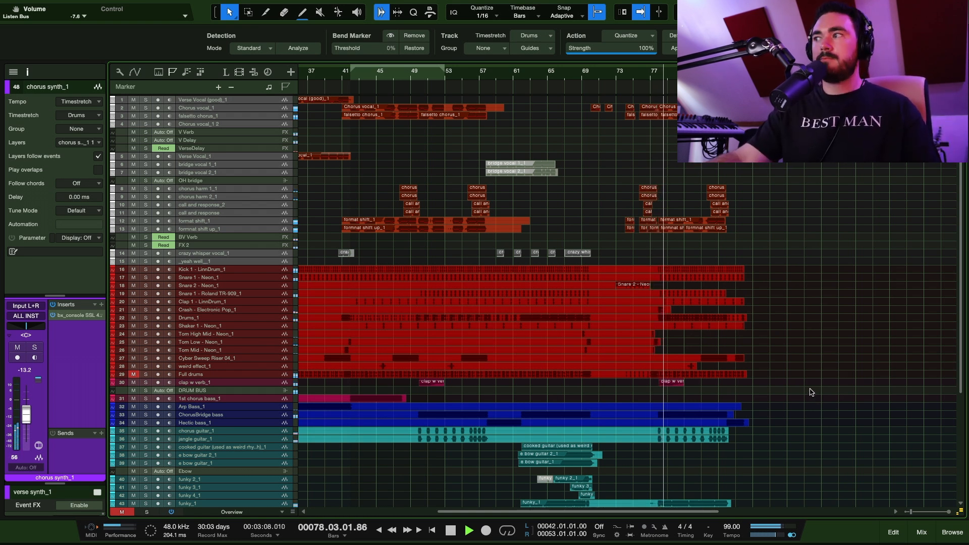
scroll(863, 380, down, 5)
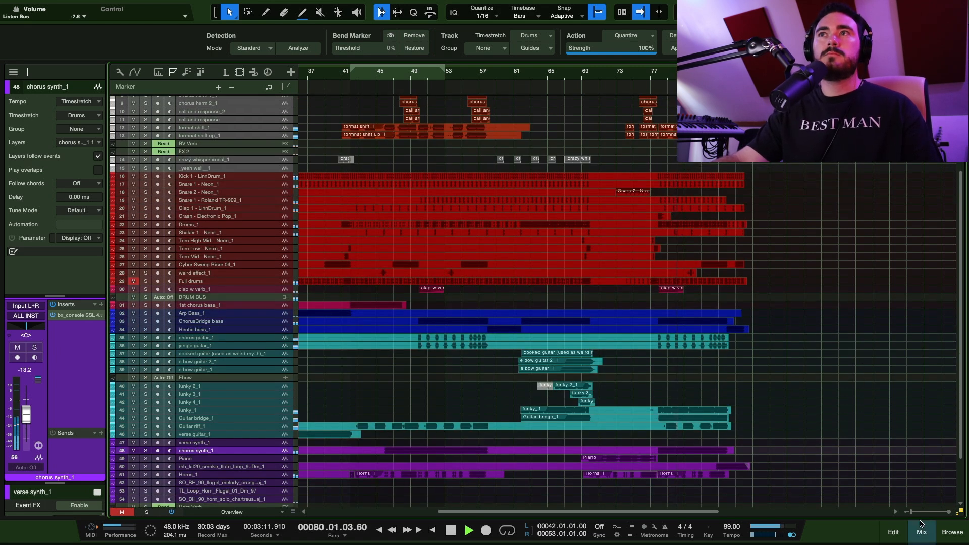
click(922, 532)
drag(910, 200, 910, 139)
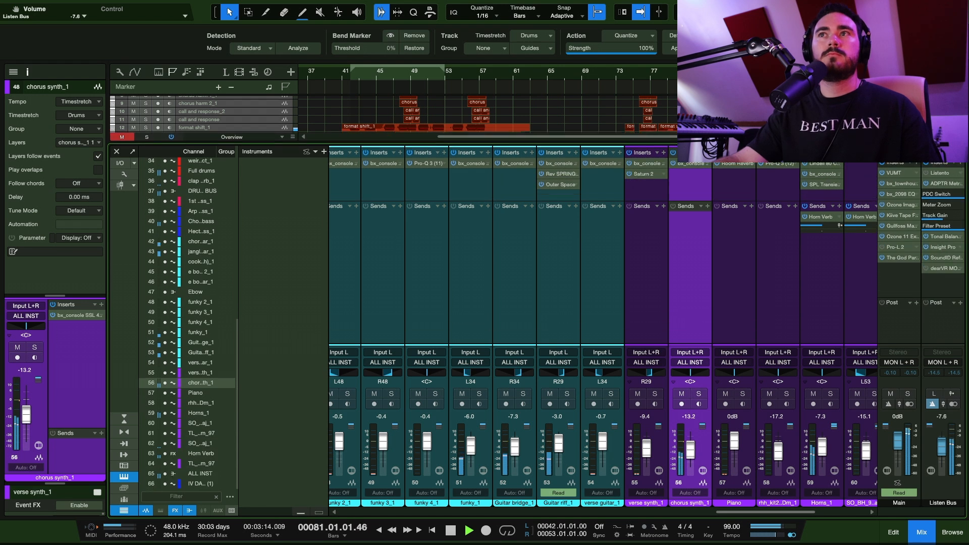
scroll(777, 304, left, 2)
scroll(777, 304, left, 10)
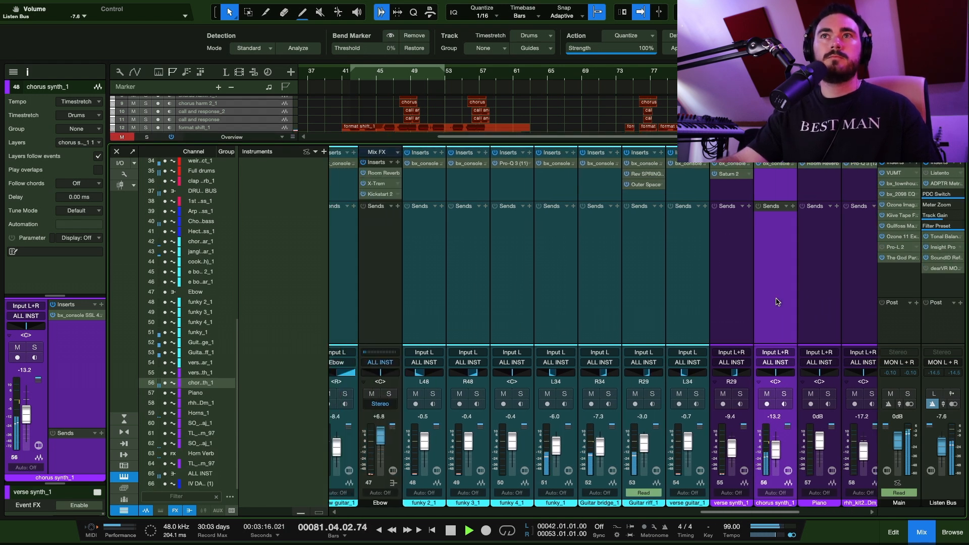
scroll(777, 303, left, 8)
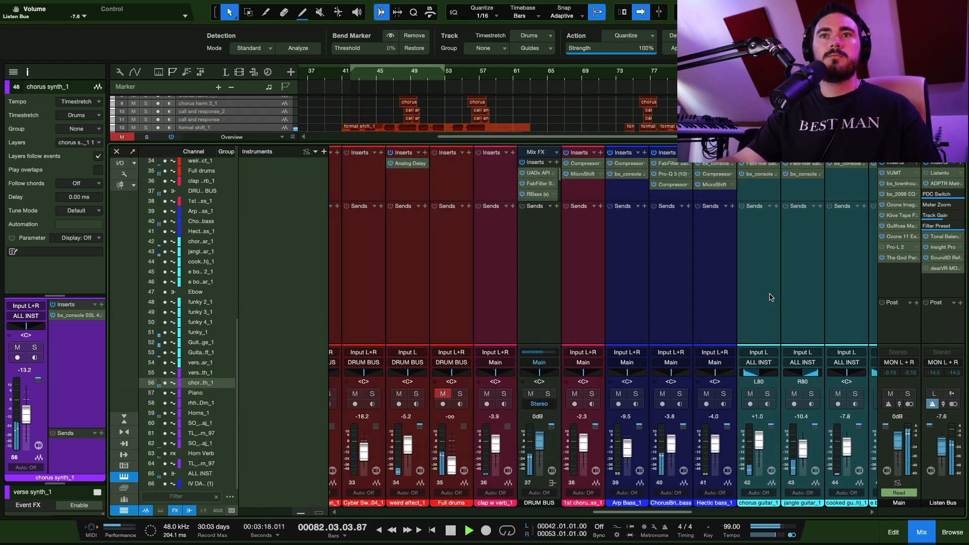
scroll(768, 296, left, 10)
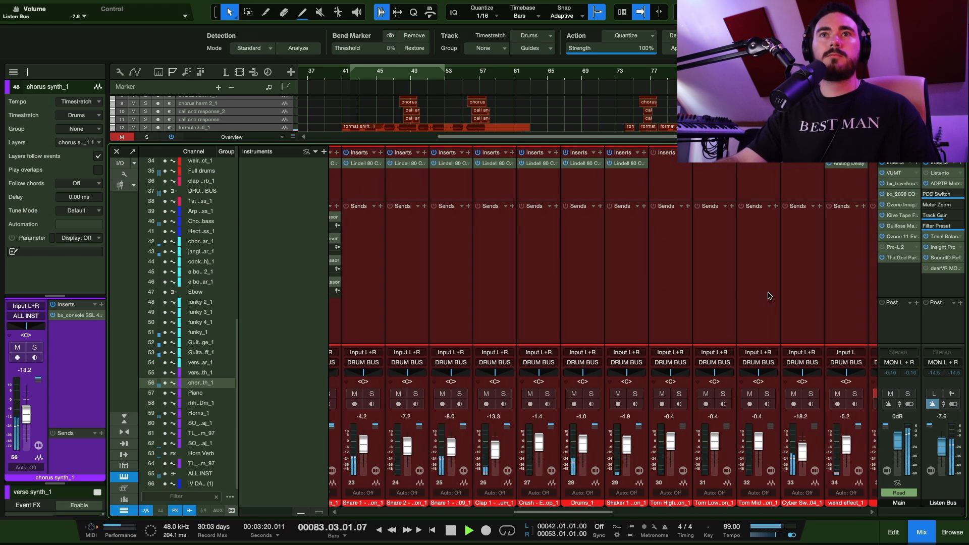
scroll(760, 306, left, 1)
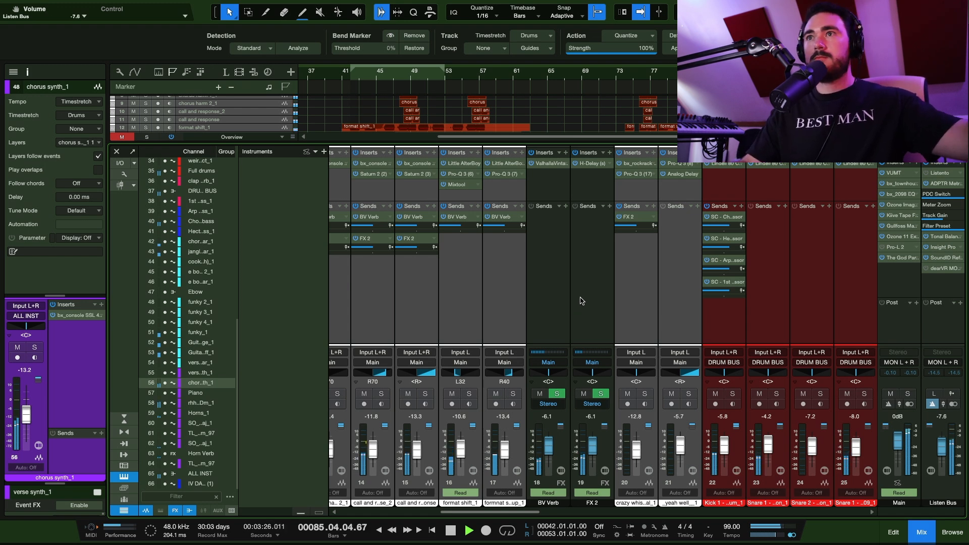
key(space)
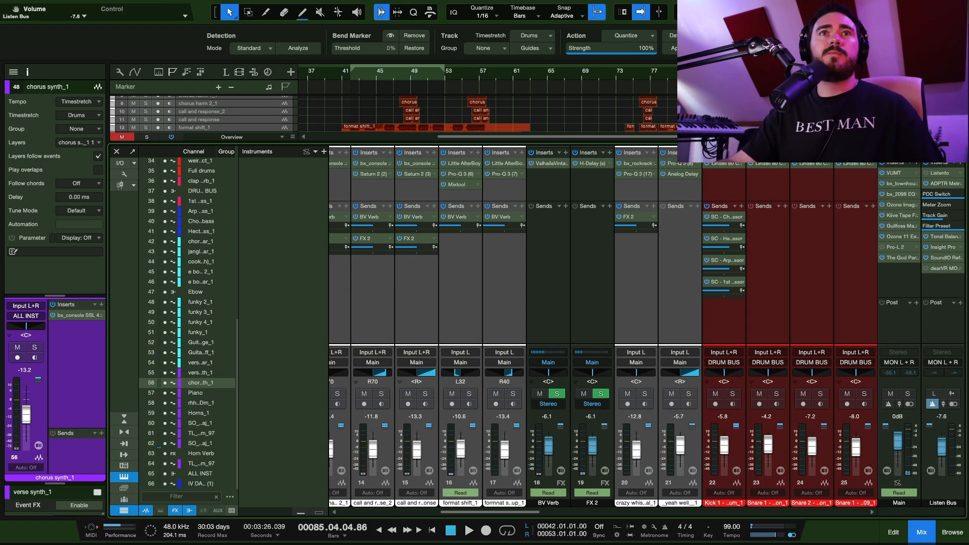
Step: Select the call and response channel in the mixer and return to the full arrangement view
click(434, 273)
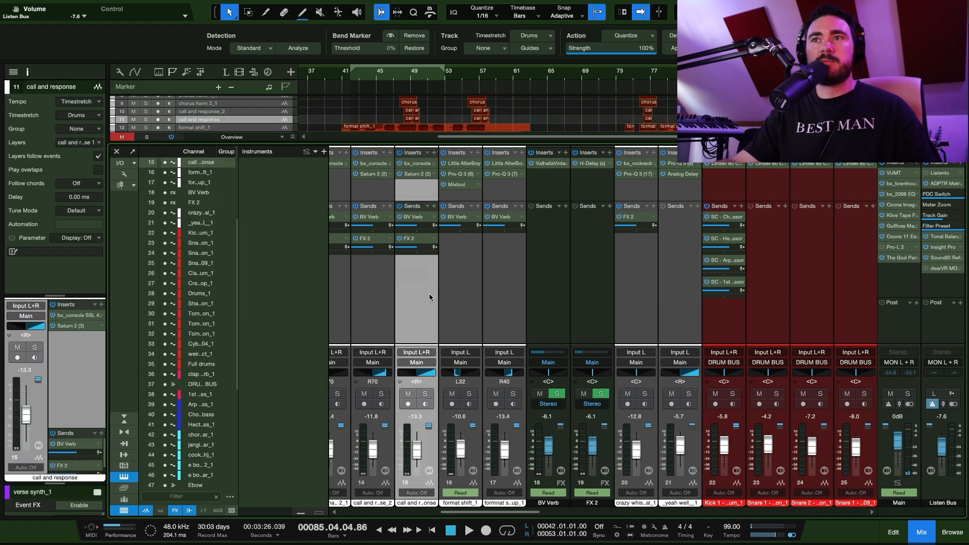
scroll(435, 305, left, 4)
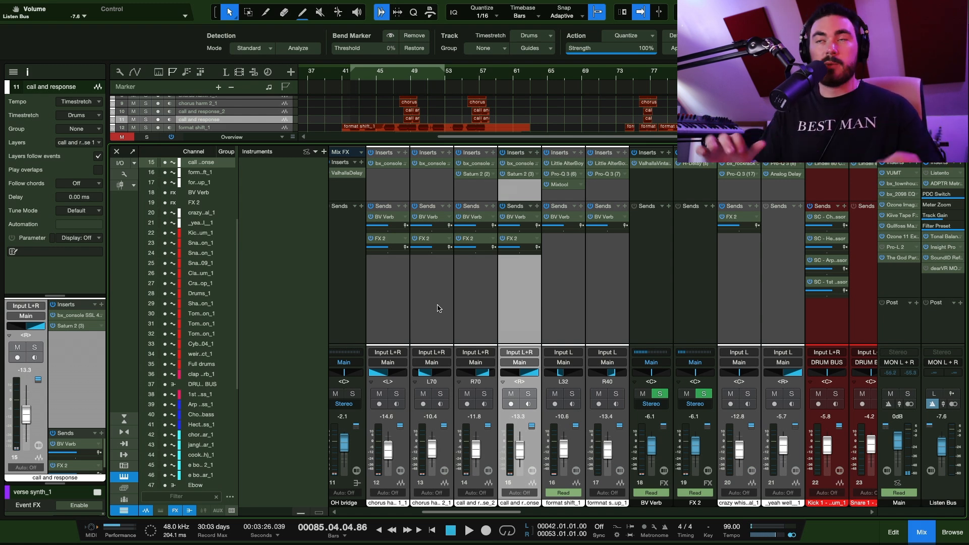
key(F3)
scroll(846, 274, up, 5)
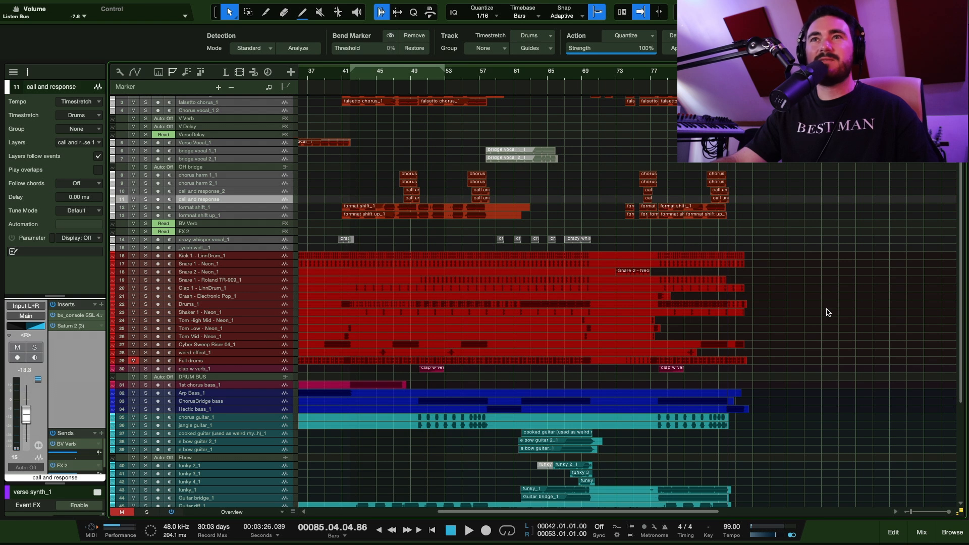
scroll(813, 309, up, 1)
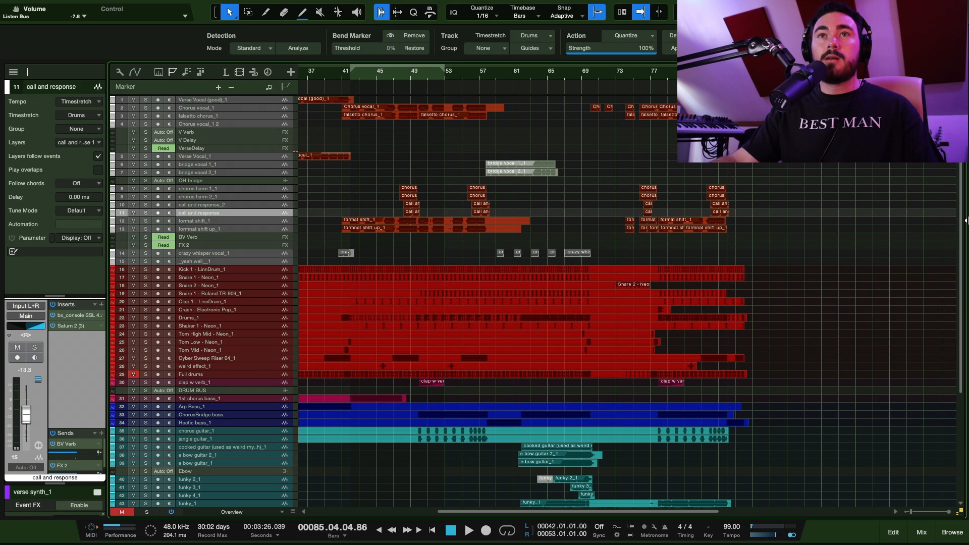
Step: Enlarge the track heights and look over the vocal, drum and bass tracks across the arrangement
key(shift+e)
scroll(400, 273, left, 1)
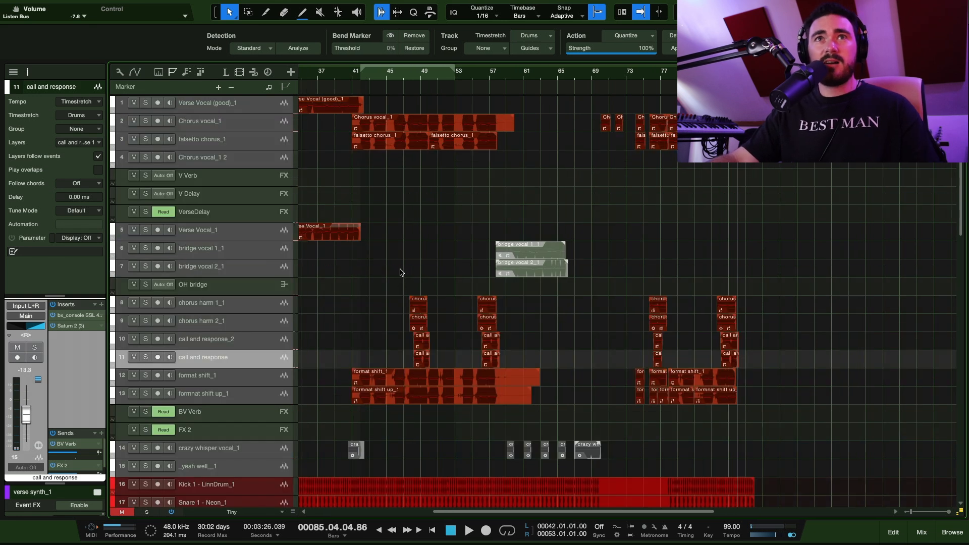
scroll(407, 263, down, 8)
scroll(330, 267, left, 1)
scroll(469, 320, up, 5)
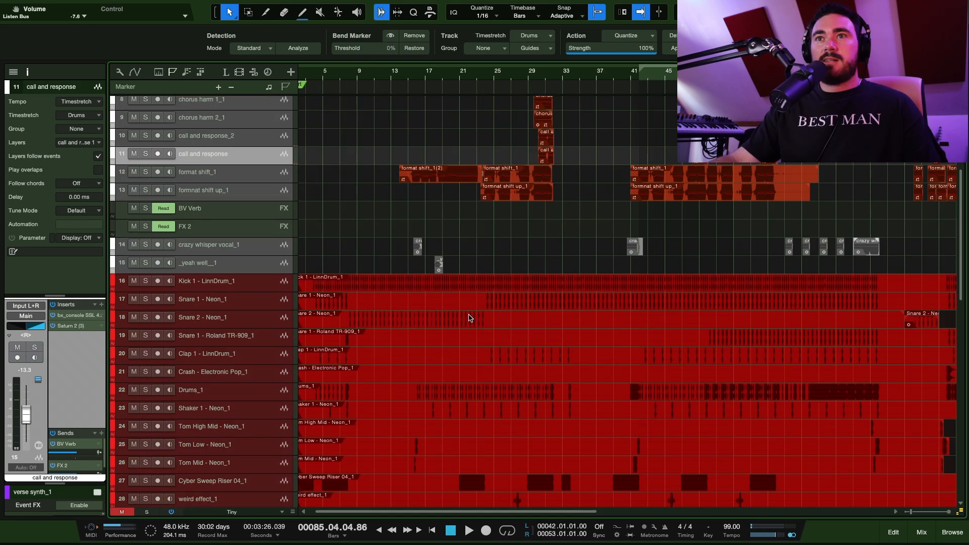
scroll(458, 320, down, 4)
scroll(466, 322, down, 3)
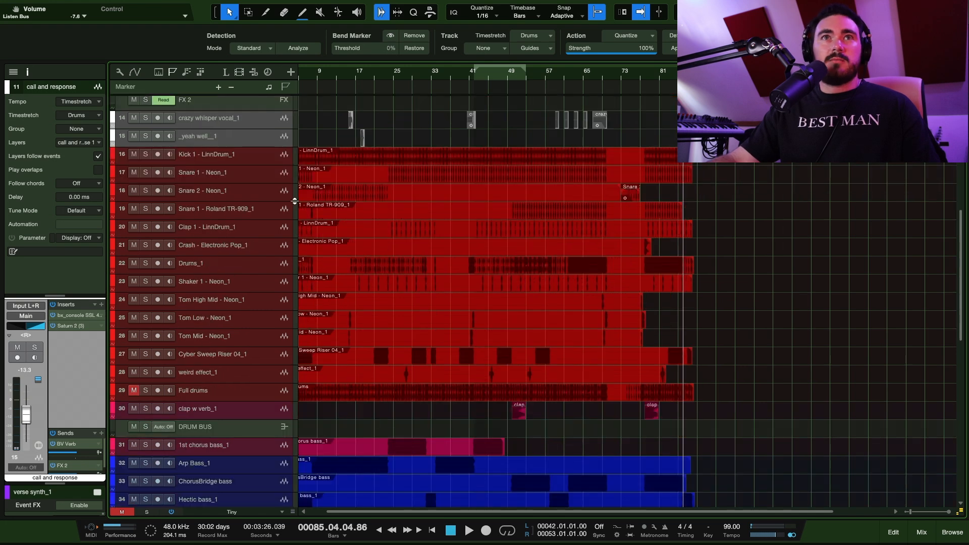
scroll(355, 185, up, 4)
scroll(355, 185, left, 1)
Step: Solo the Kick 1 - LinnDrum_1 track and listen to it from bar 8
click(241, 159)
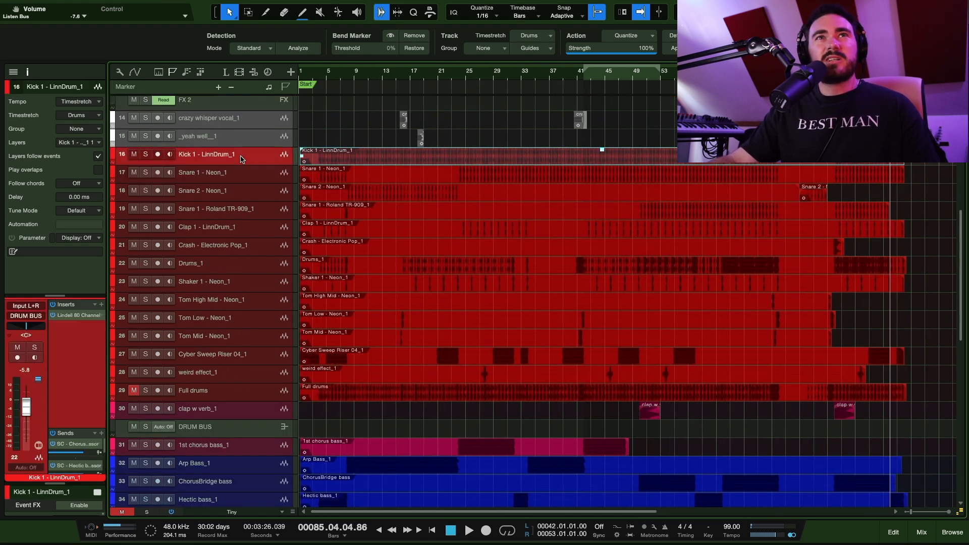
key(s)
click(346, 77)
scroll(378, 198, up, 3)
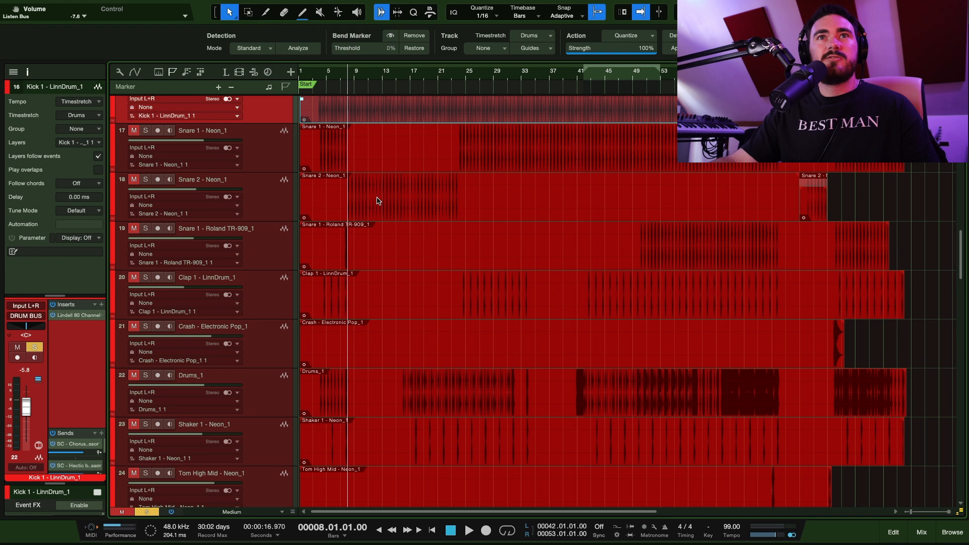
key(space)
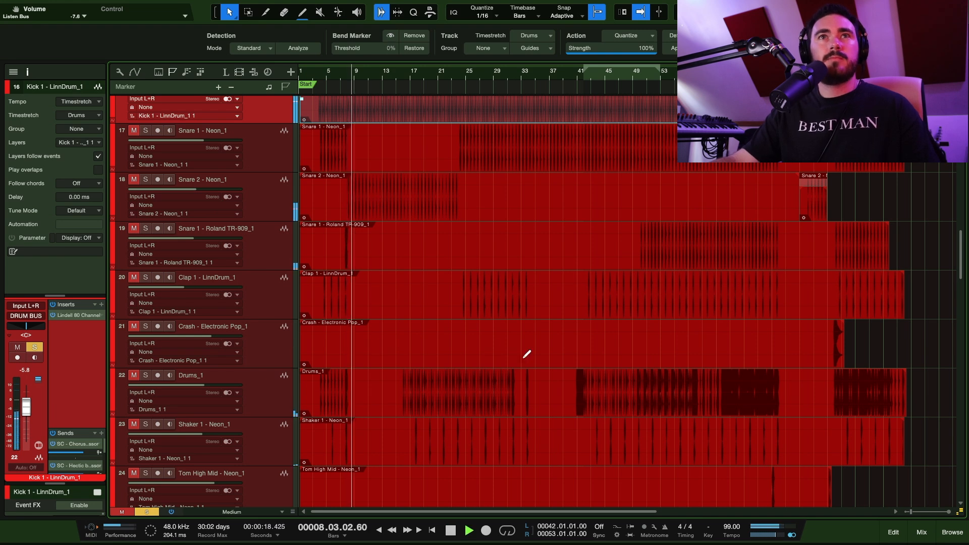
scroll(525, 353, down, 1)
key(space)
Step: Show the mixer with a taller inserts area and open the Lindell 80 Channel on the Kick 1 channel
key(F3)
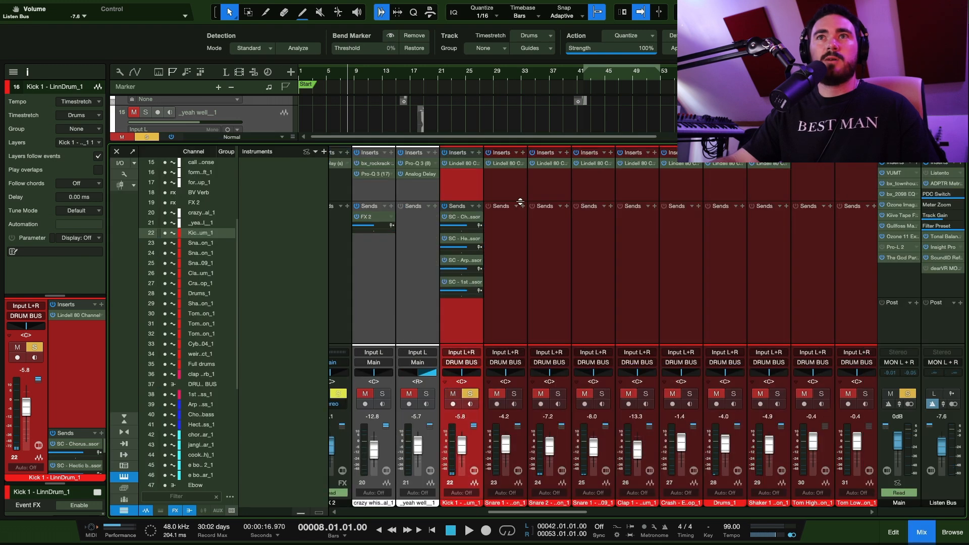
drag(521, 202, 515, 233)
scroll(522, 228, right, 1)
click(459, 188)
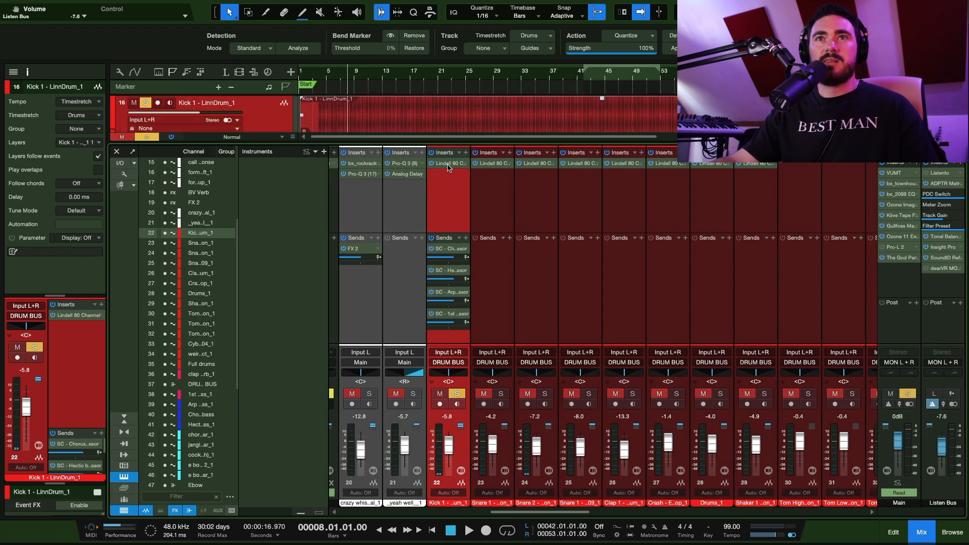
click(448, 167)
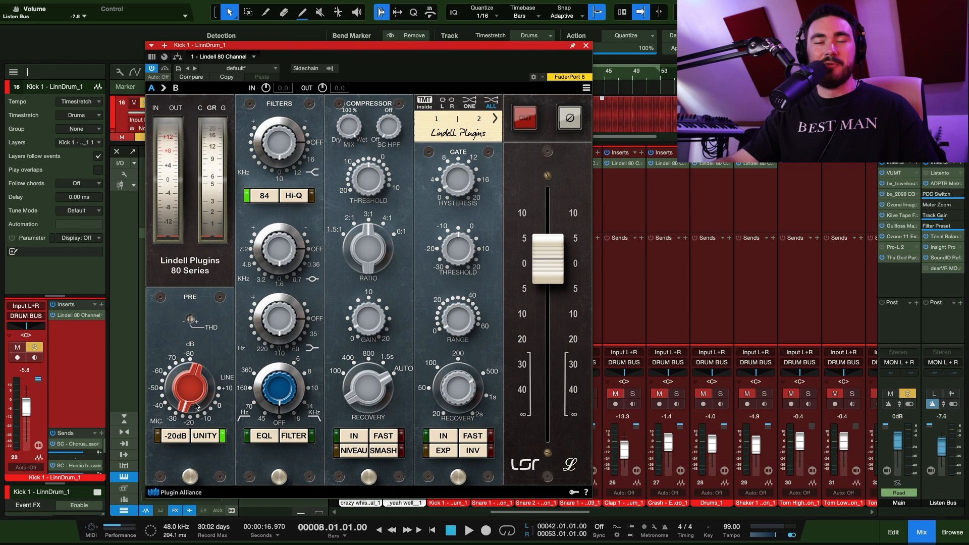
Step: Set the kick's Lindell 80 preamp gain to 26.48 dB during playback, and close the plug-in
key(space)
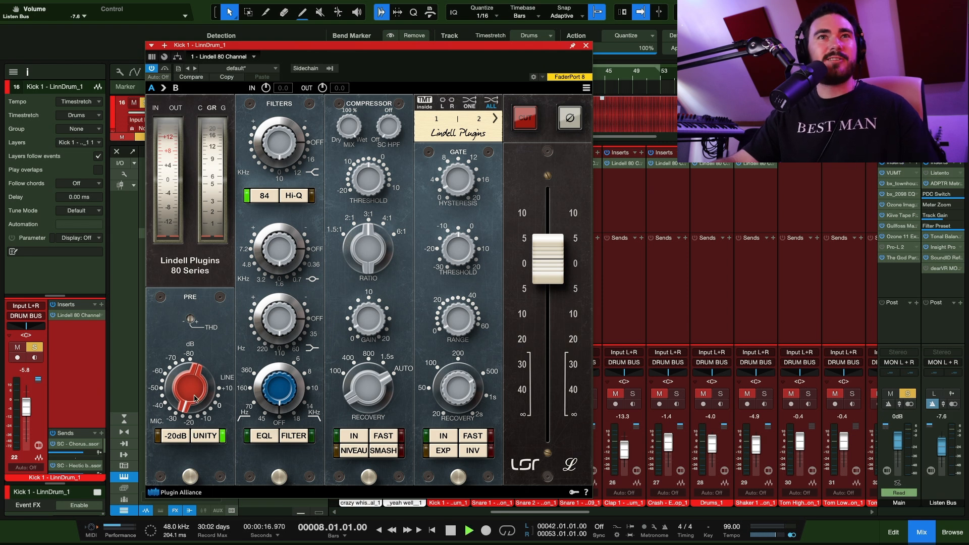
mouse_move(193, 397)
mouse_down()
mouse_move(190, 375)
mouse_move(183, 411)
mouse_move(186, 399)
mouse_up()
key(space)
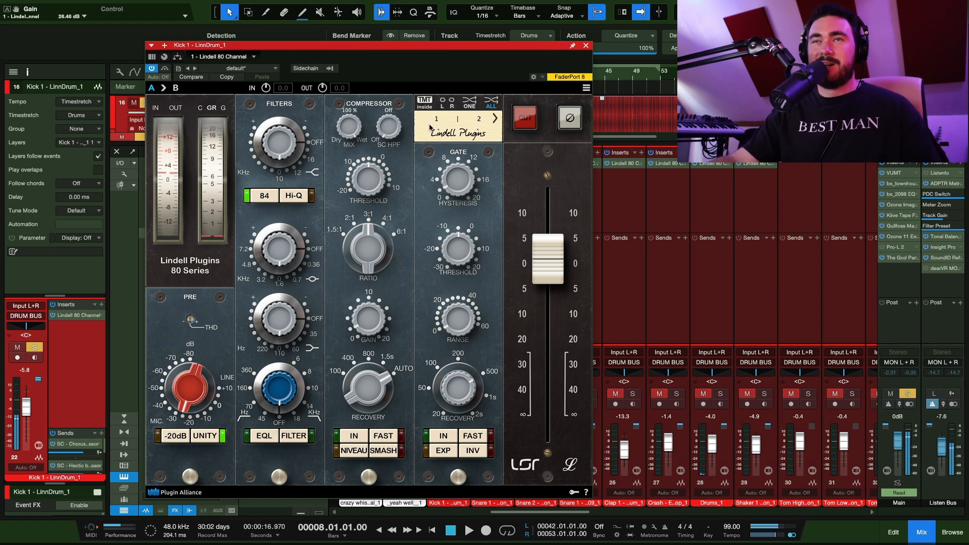
click(586, 45)
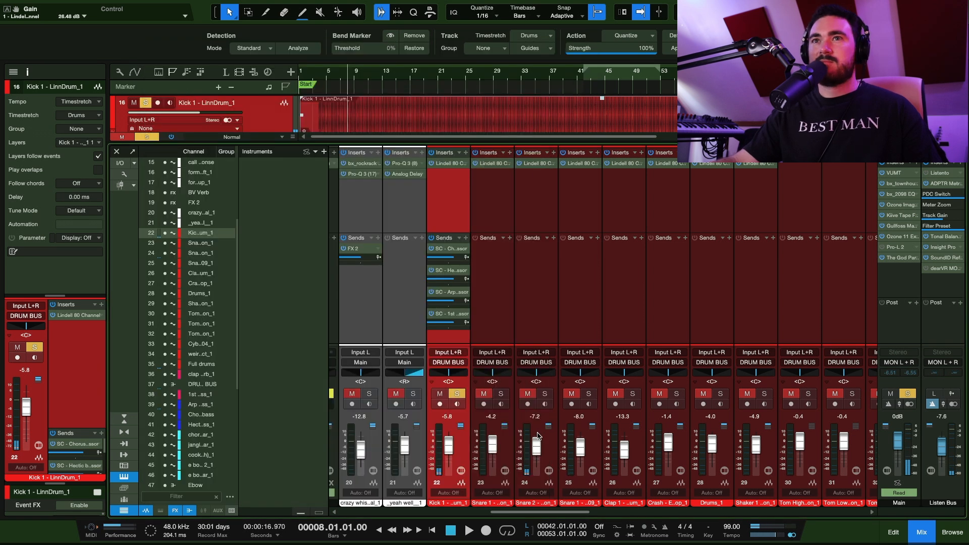
Step: Solo Snare 1 - Neon_1 in place of the kick and play it from bar 25
click(492, 204)
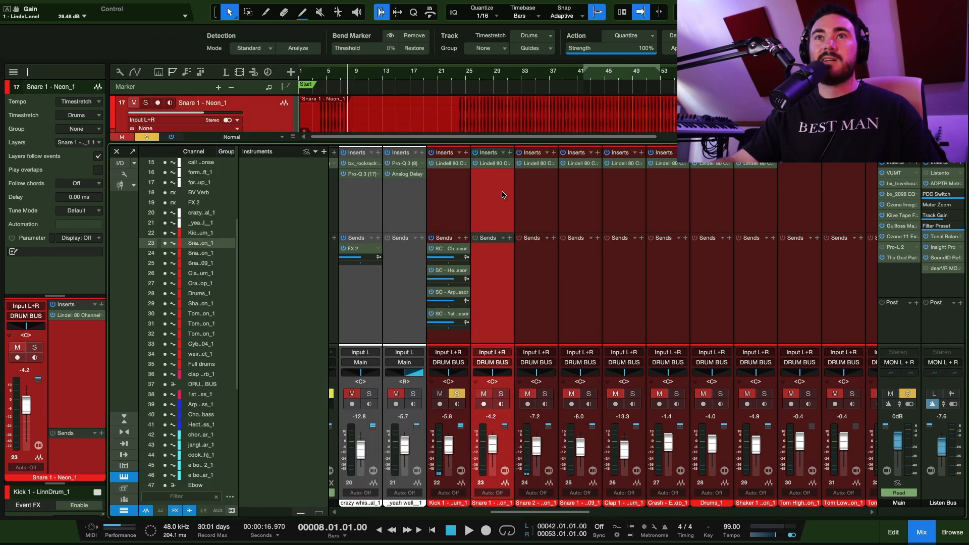
key(s)
click(462, 207)
key(s)
click(492, 187)
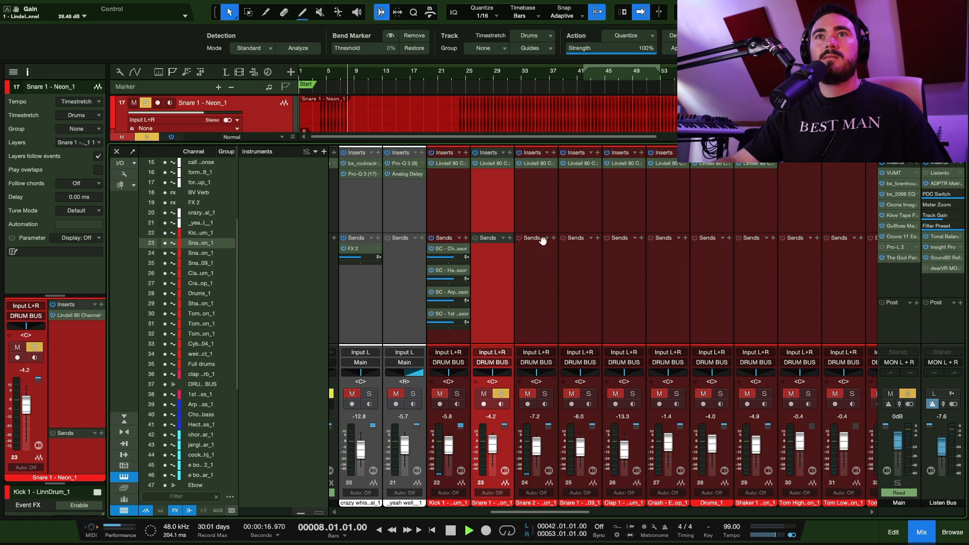
key(F2)
click(467, 76)
key(F2)
key(space)
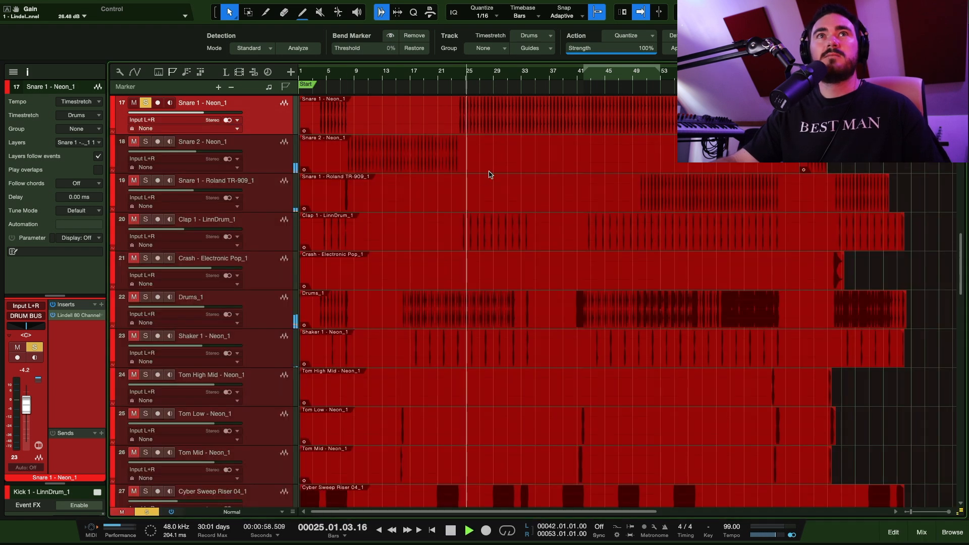
Step: Solo Snare 2 - Neon_1 in place of Snare 1, listen to it from bar 21, and return to the mixer
click(922, 532)
click(534, 207)
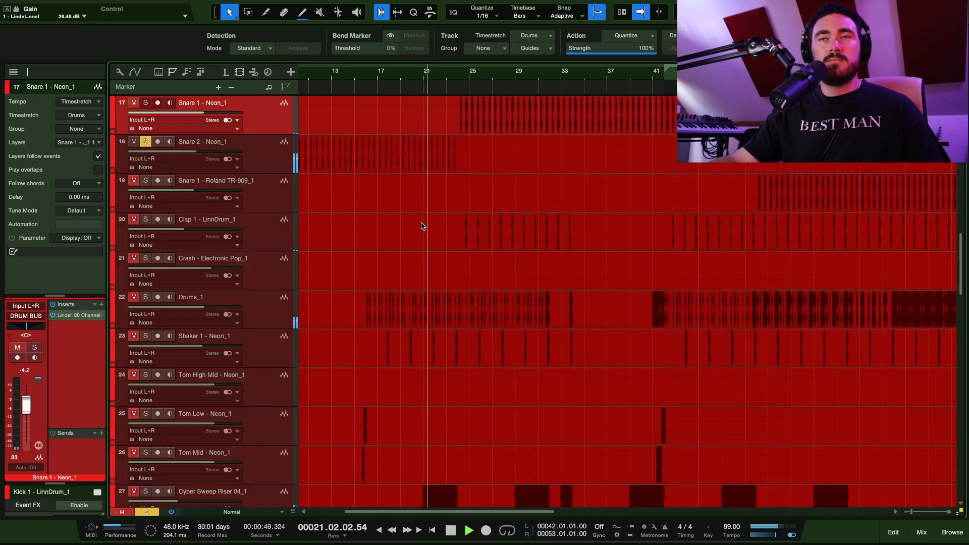
key(space)
click(934, 531)
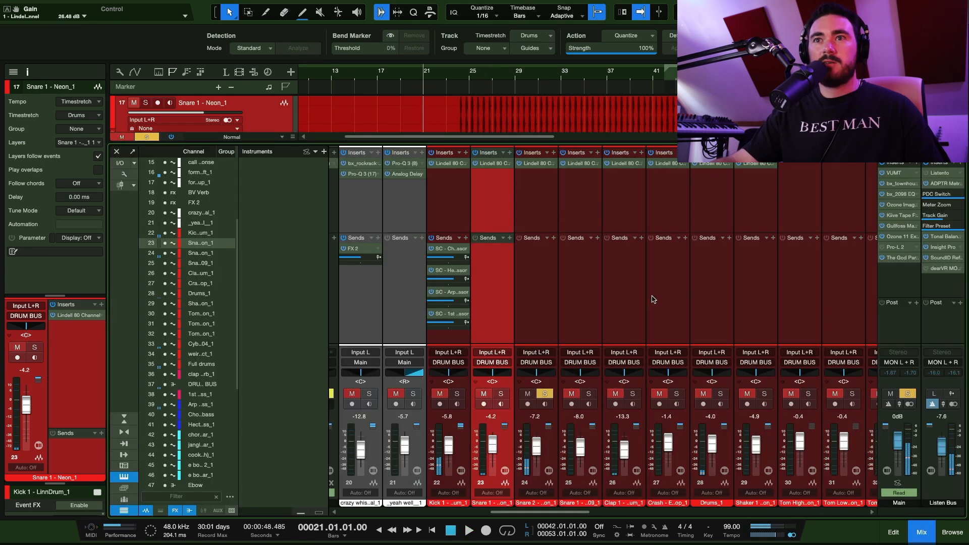
Step: Select the drum channels from Kick 1 through Shaker 1 and solo them together
click(747, 307)
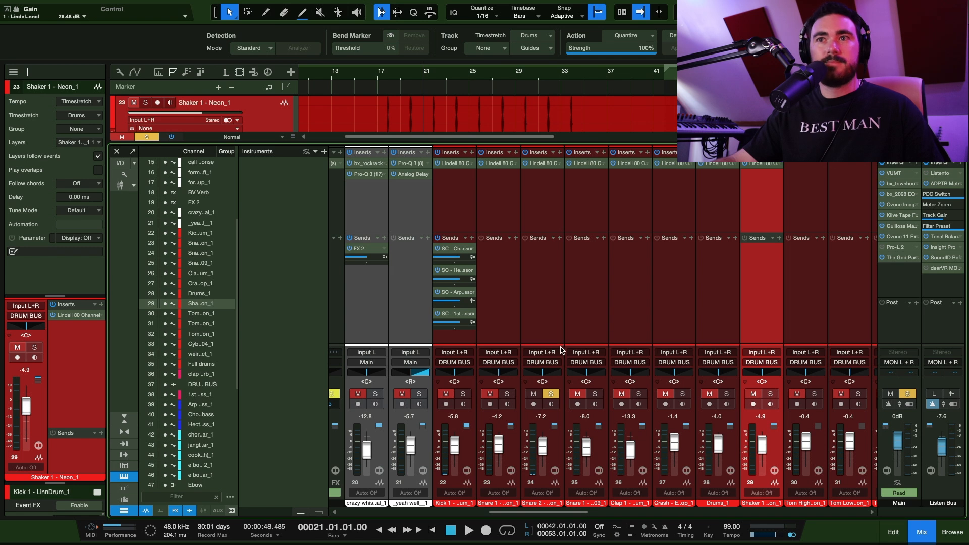
shift+click(468, 208)
key(s)
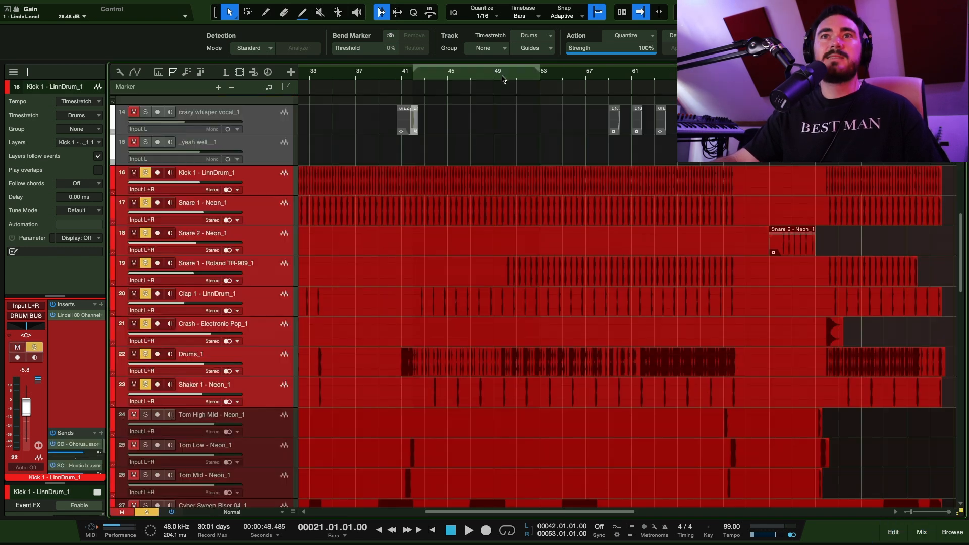
Step: Play the soloed drum group from bar 50 with the mixer shown, stop playback and clear the solos
click(504, 76)
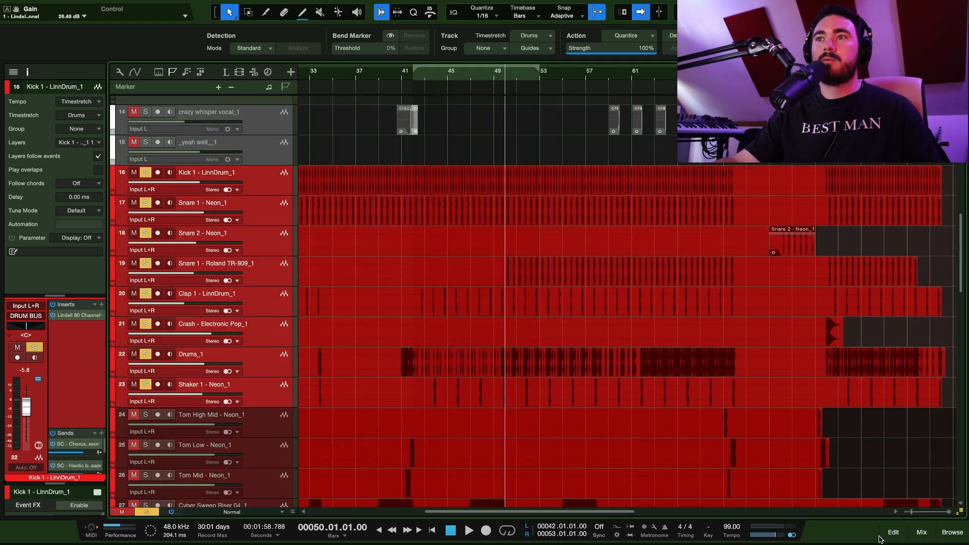
click(922, 532)
key(space)
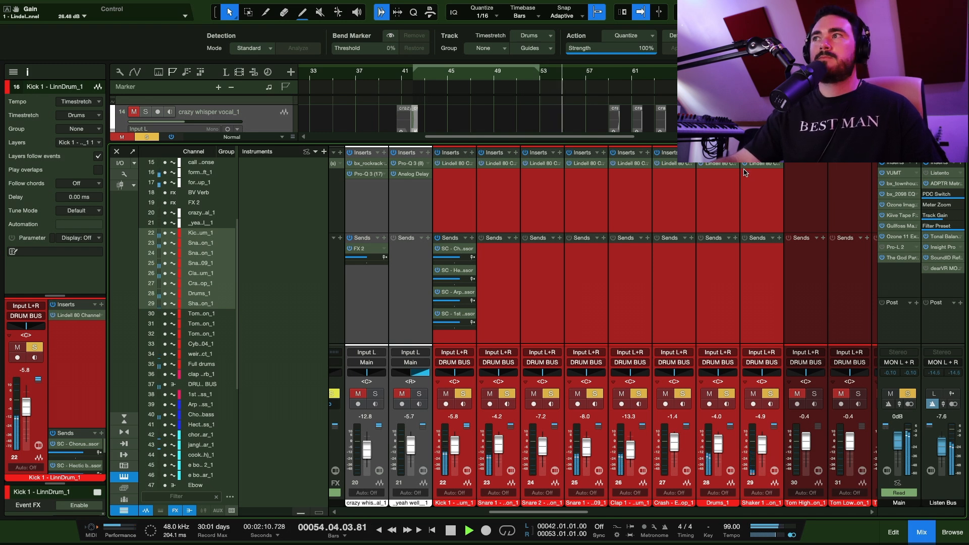
key(space)
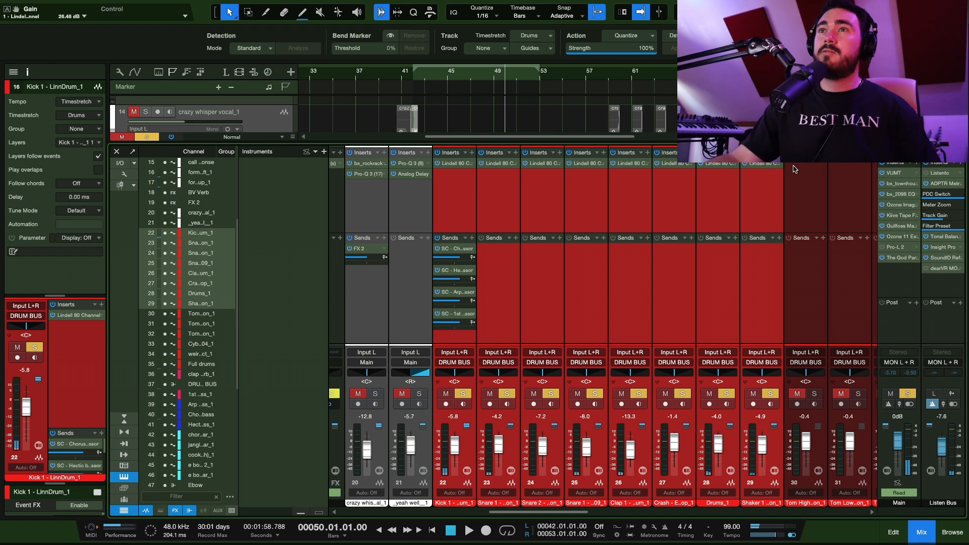
key(s)
scroll(692, 275, right, 1)
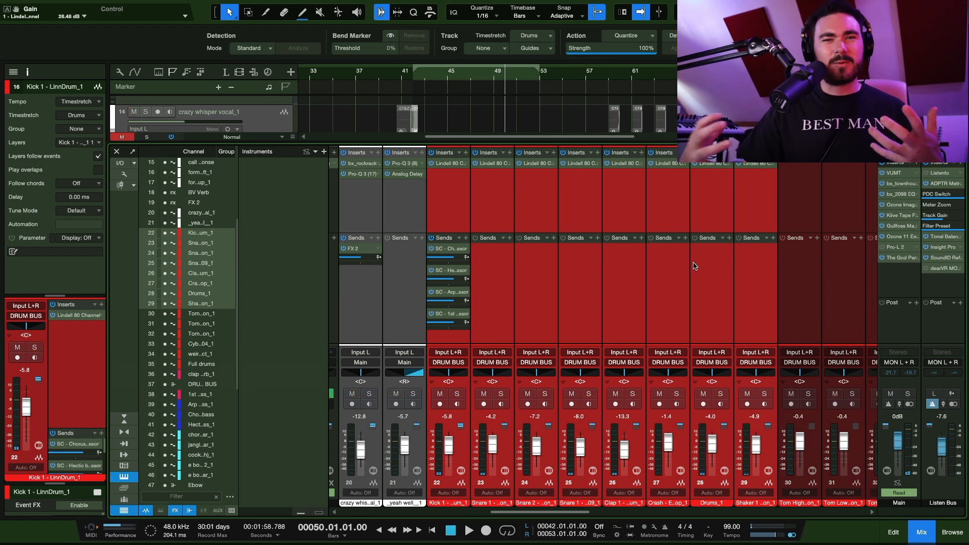
Step: Return to the drum channels in the mixer and reduce the group selection to Kick 1 - LinnDrum_1 alone
key(F3)
scroll(604, 315, down, 3)
scroll(480, 255, up, 3)
click(921, 532)
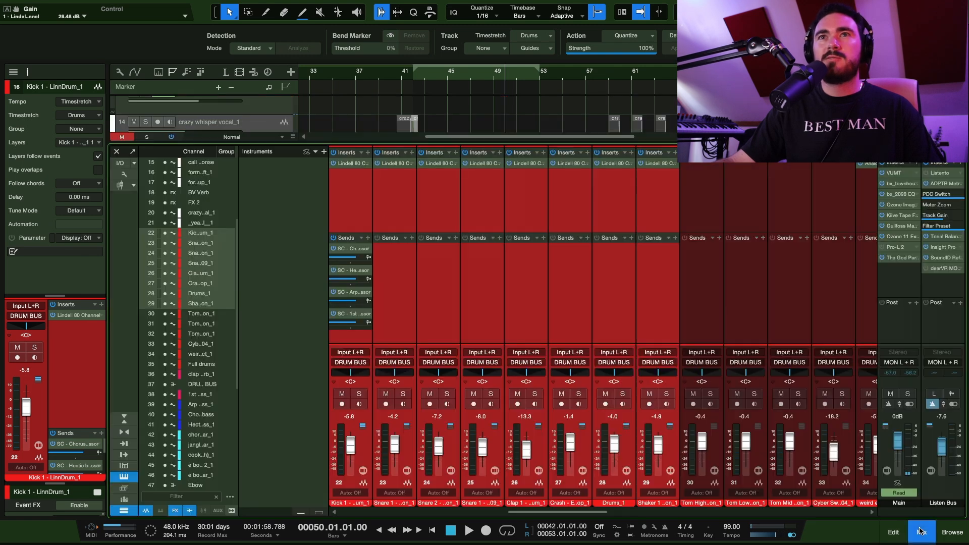
scroll(377, 224, left, 2)
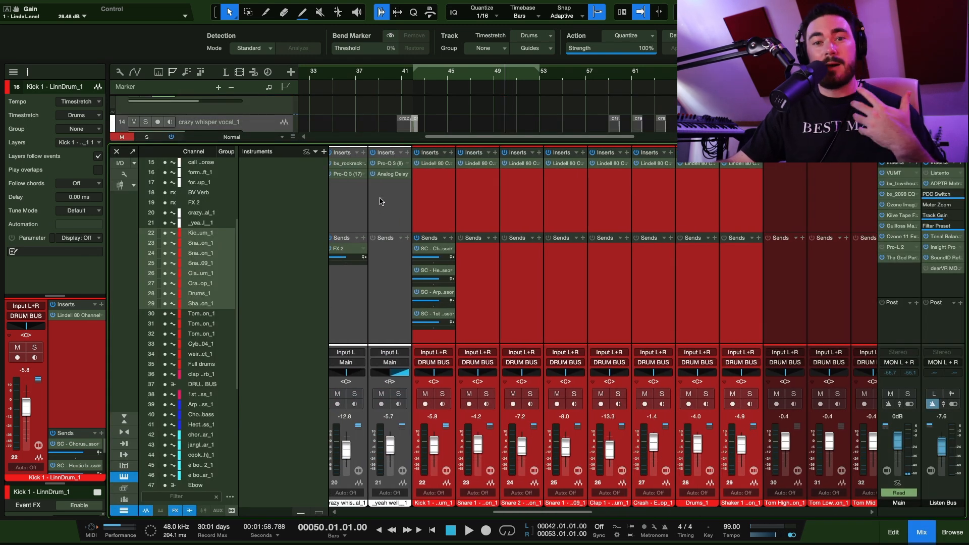
click(462, 185)
click(450, 198)
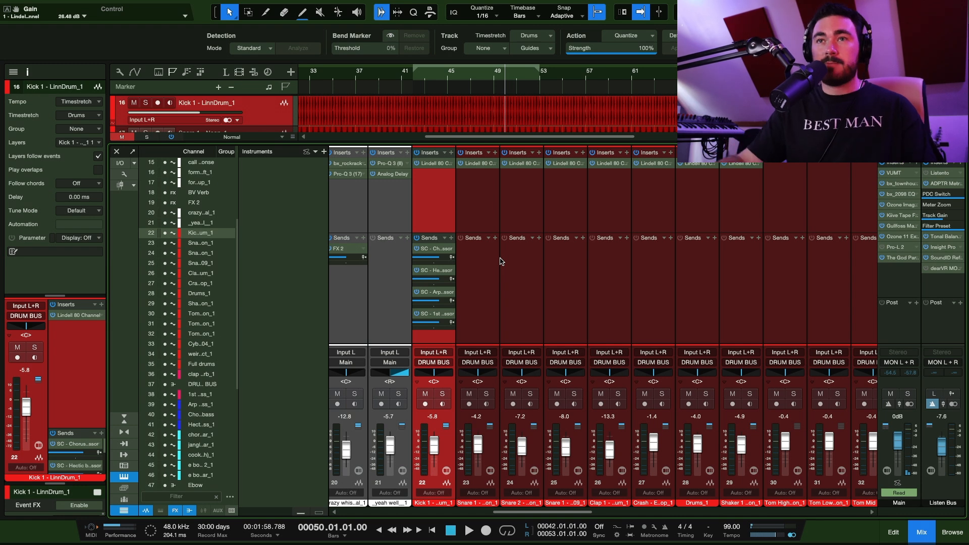
Step: Select the DRUM BUS channel in the mixer and solo it
scroll(498, 262, right, 2)
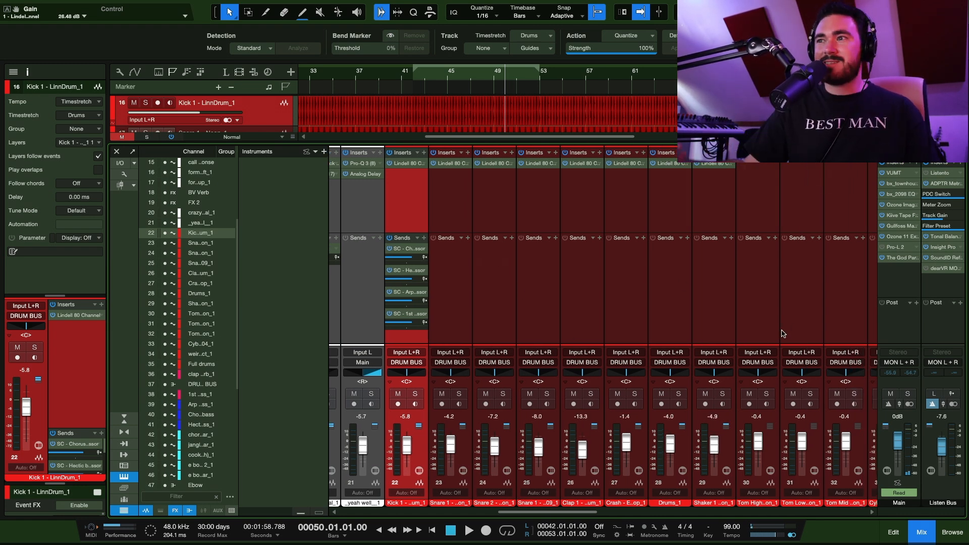
scroll(786, 288, right, 2)
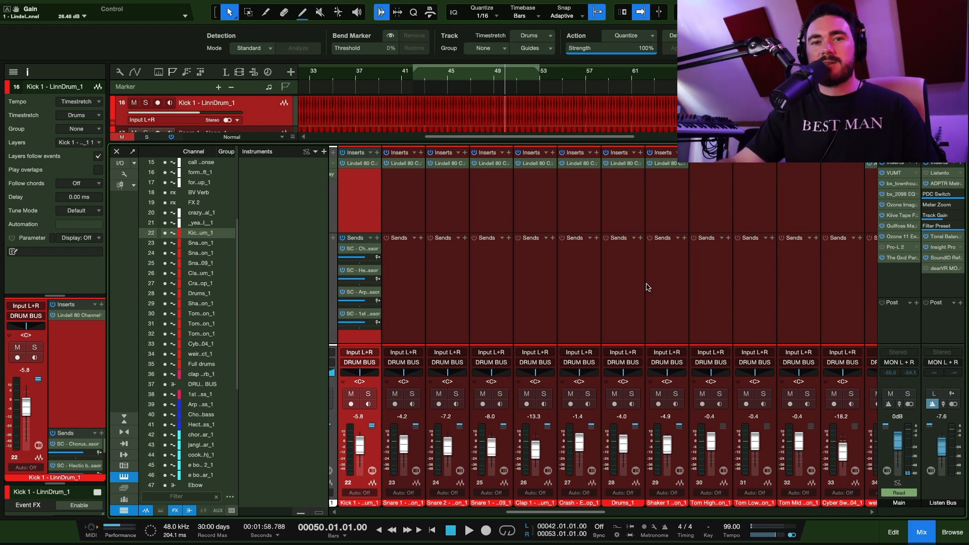
scroll(625, 306, right, 2)
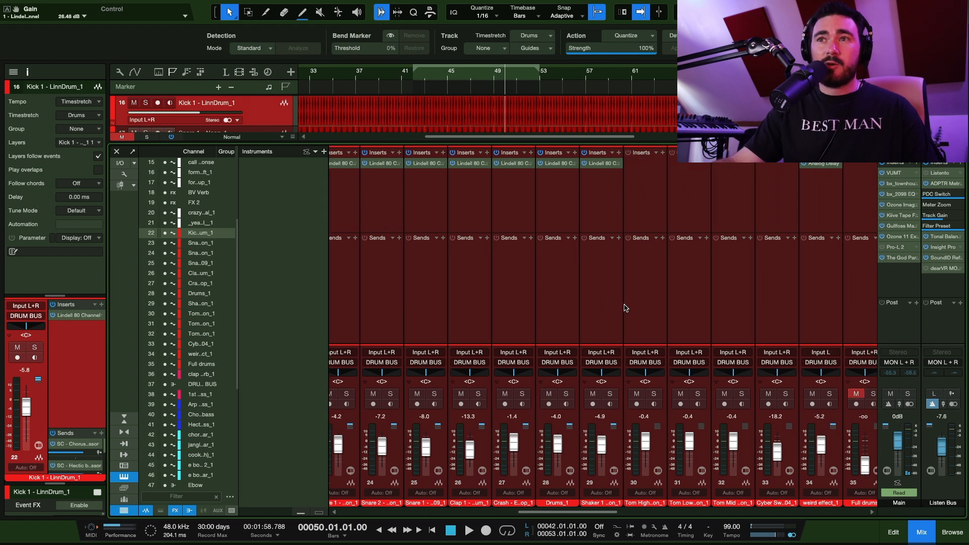
scroll(606, 315, right, 1)
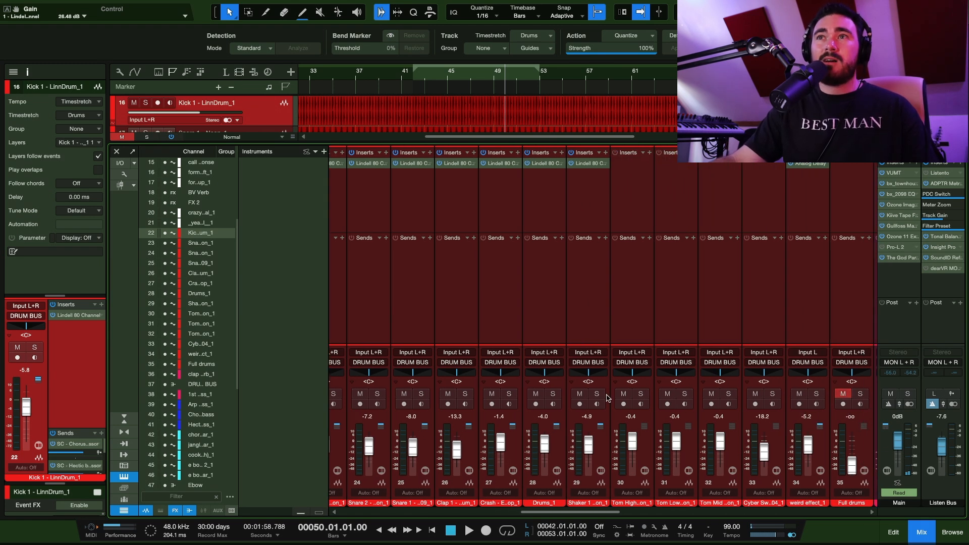
scroll(808, 328, right, 3)
click(827, 321)
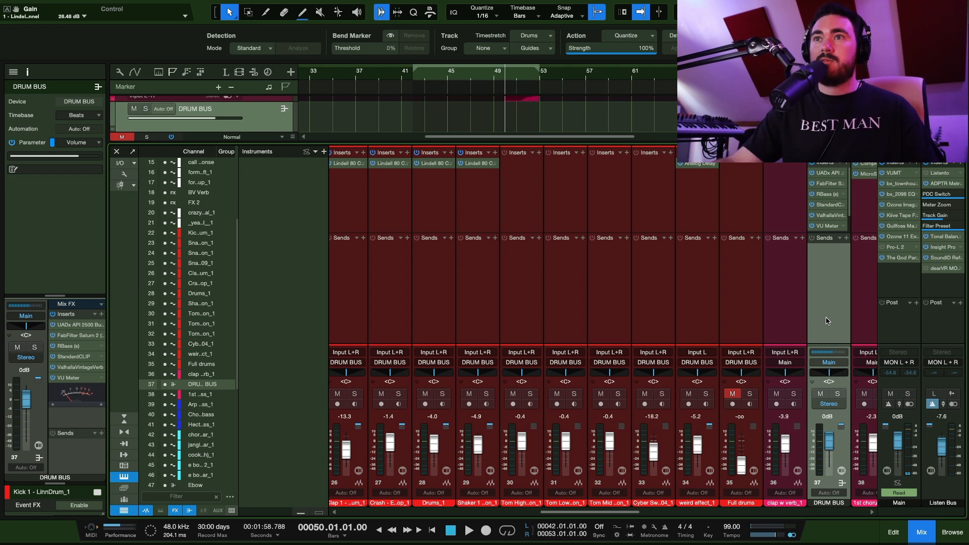
key(s)
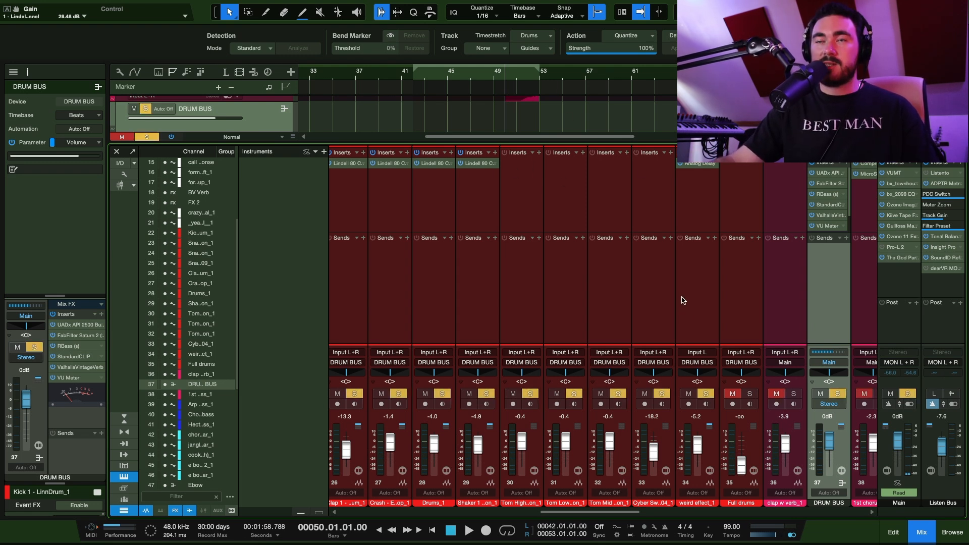
Step: Enlarge the mixer's insert racks so the full DRUM BUS effects chain fits above the sends
scroll(682, 301, left, 2)
scroll(683, 301, right, 2)
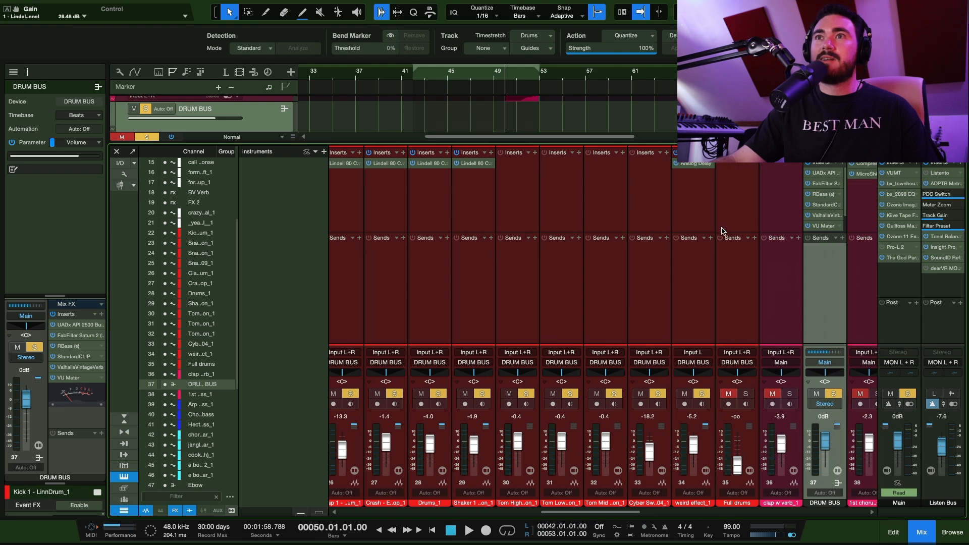
click(722, 242)
click(844, 274)
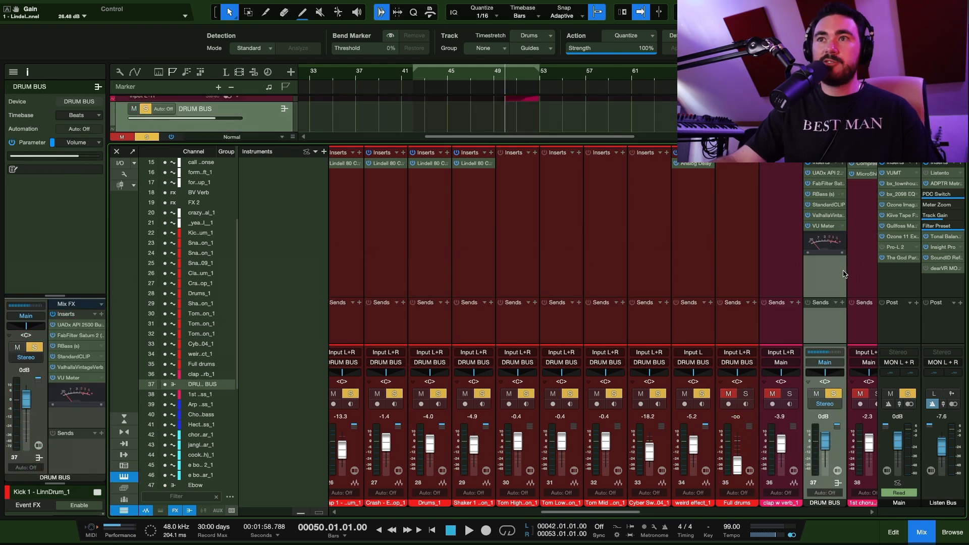
scroll(559, 243, left, 1)
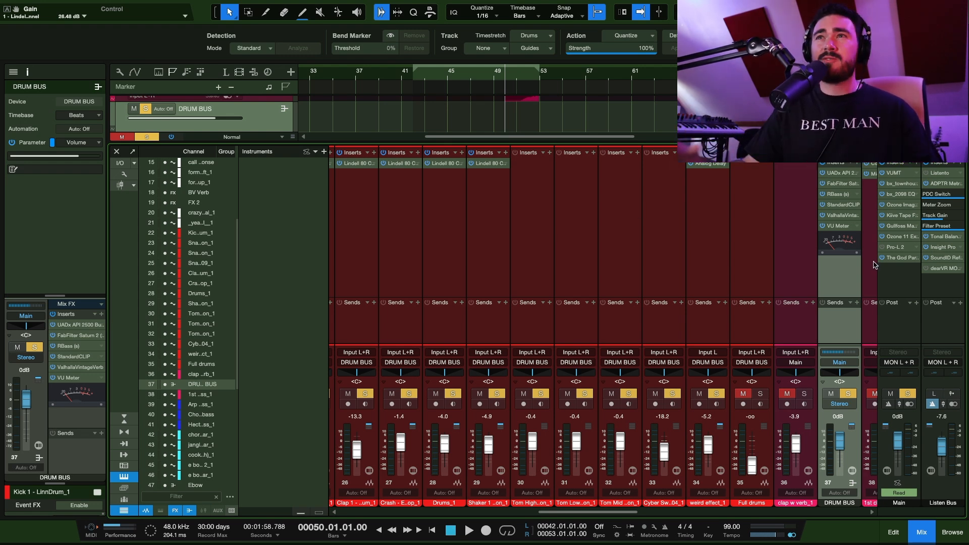
Step: Play the soloed DRUM BUS from bar 50, comparing its inserts bypassed and enabled, and stop playback
scroll(515, 323, left, 5)
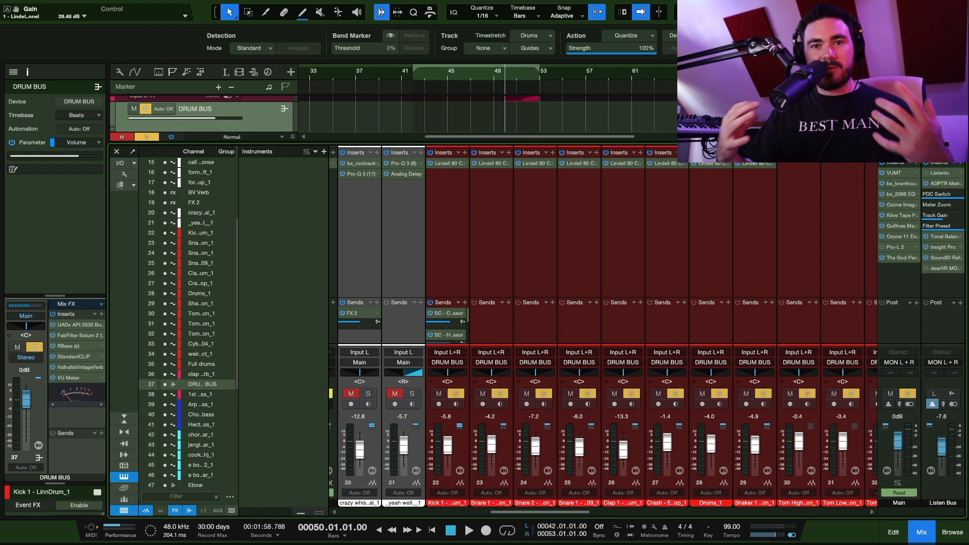
scroll(681, 214, right, 5)
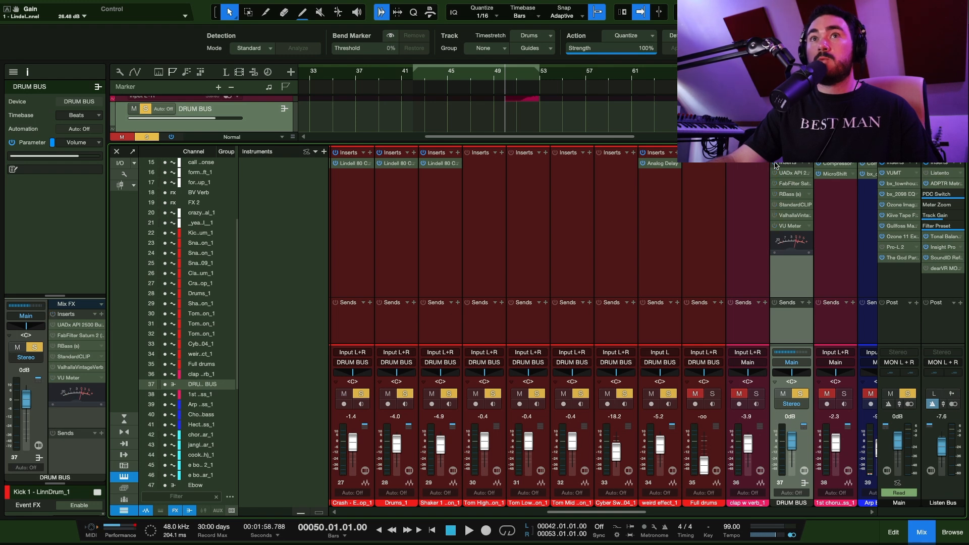
key(F2)
key(F2)
scroll(703, 353, up, 10)
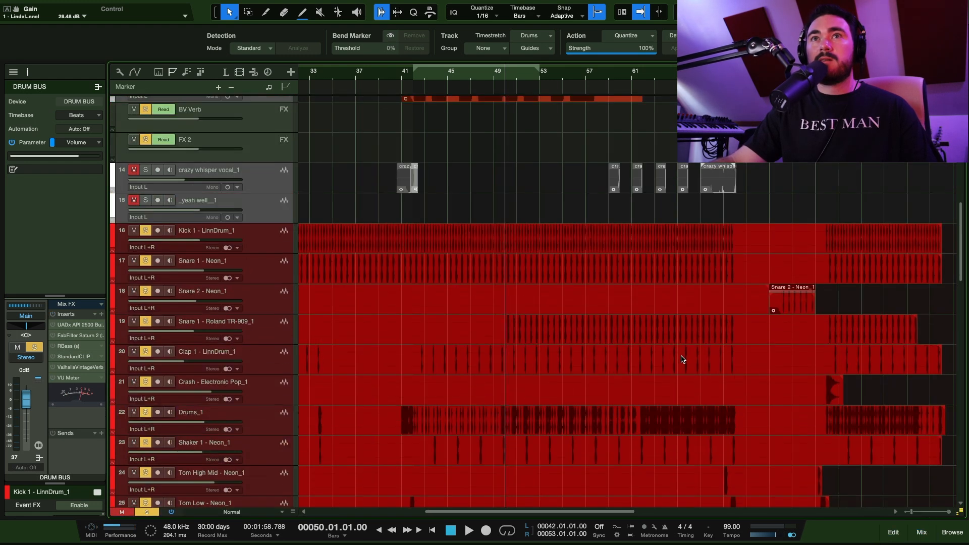
click(921, 532)
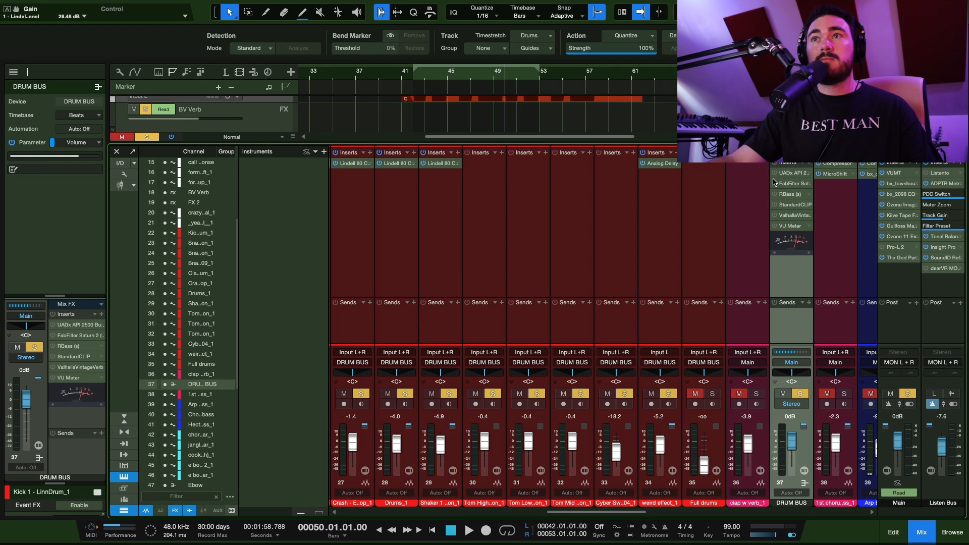
key(space)
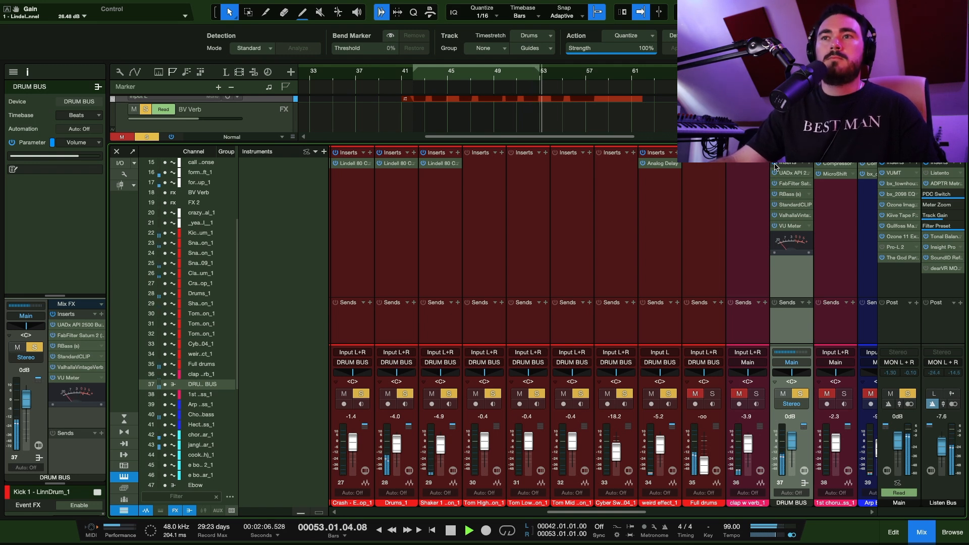
key(space)
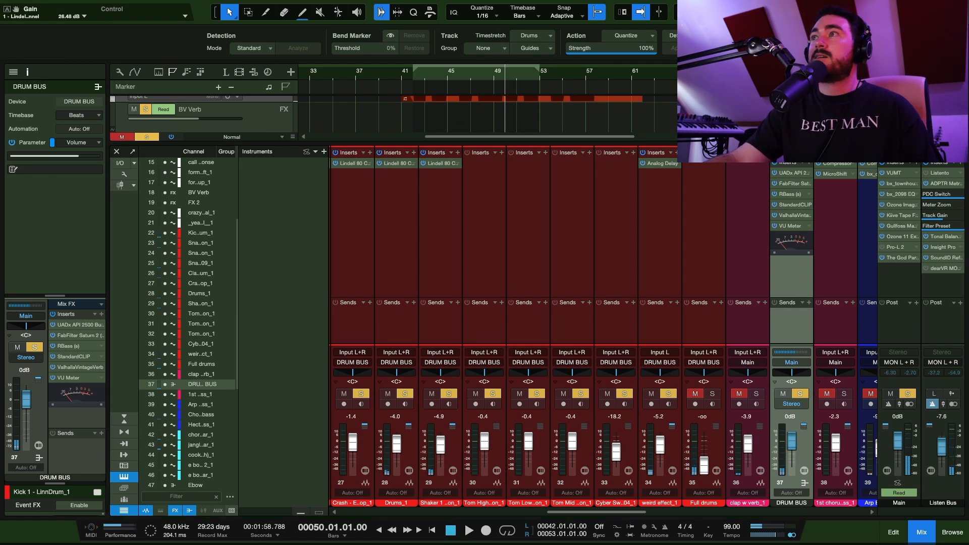
Step: Listen to the DRUM BUS with its UADx API 2500 open, and compare FabFilter Saturn 2 bypassed and active
double_click(793, 174)
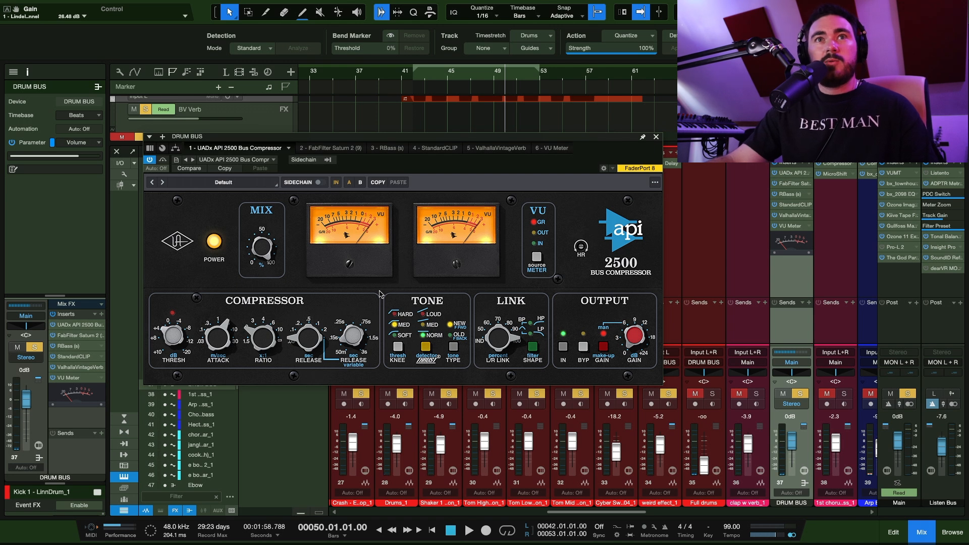
key(space)
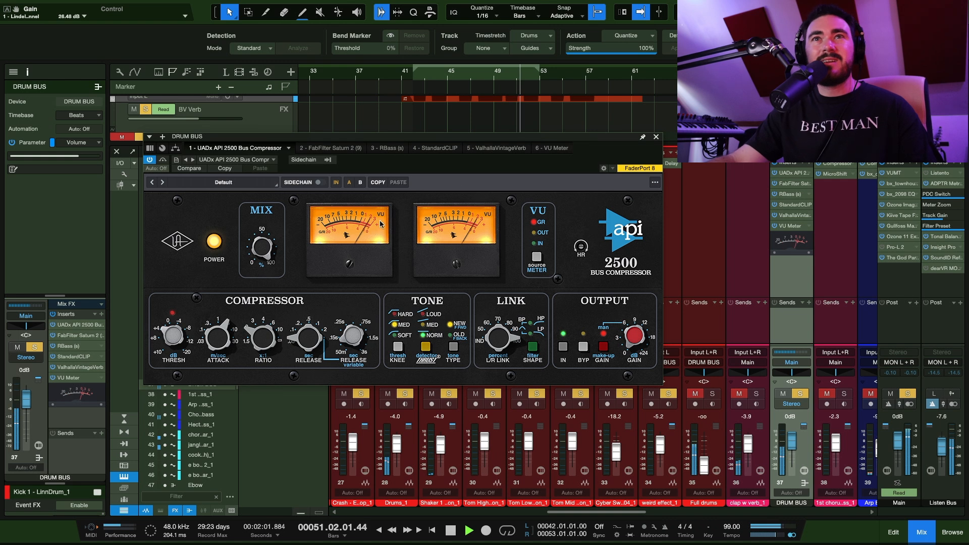
double_click(795, 183)
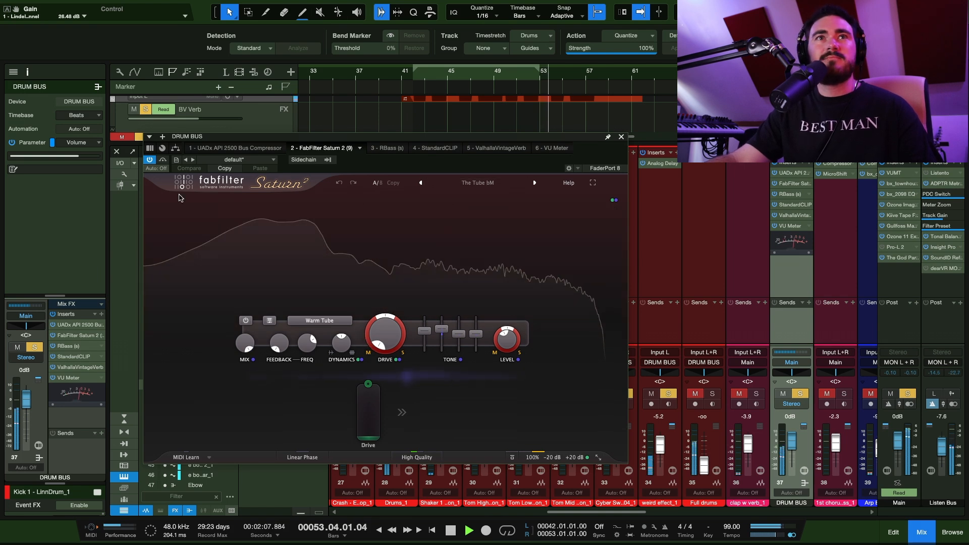
click(162, 159)
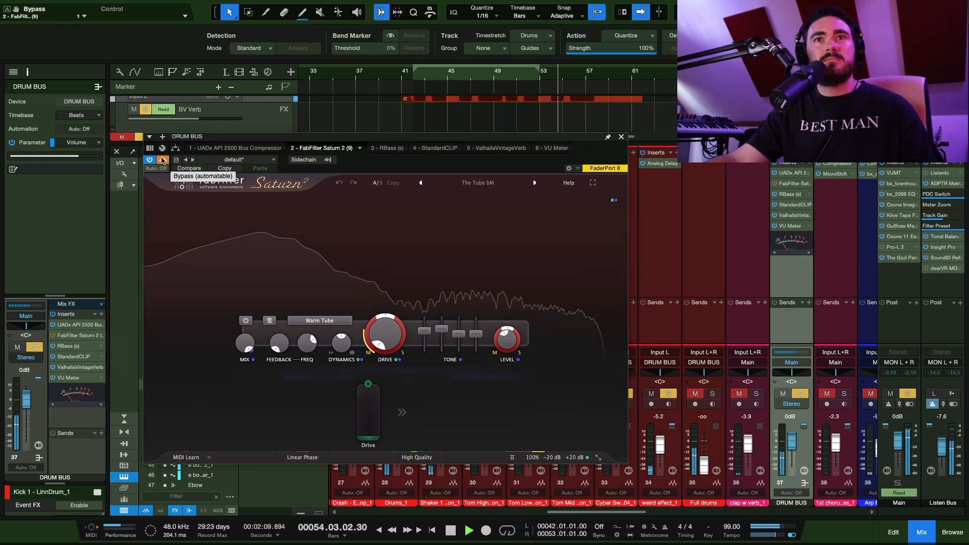
click(162, 160)
key(space)
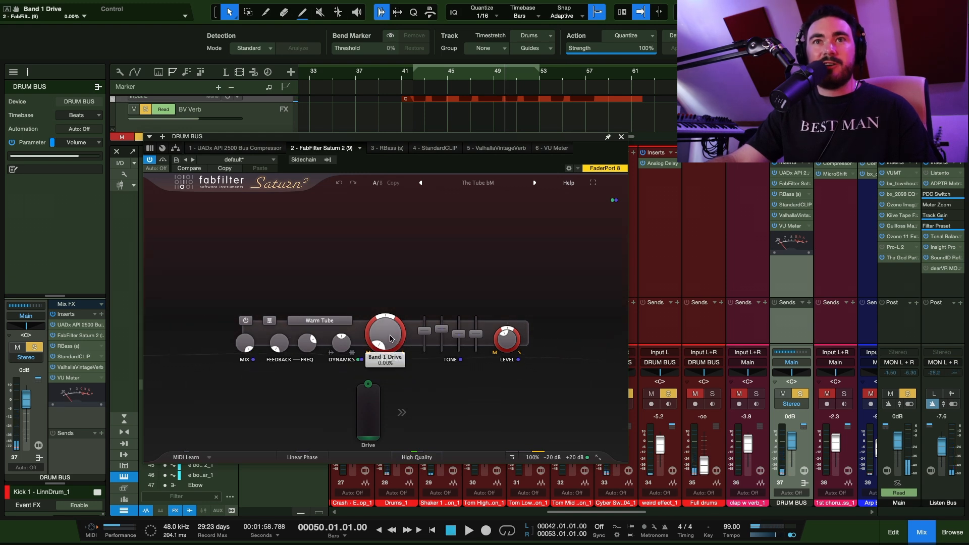
Step: Try FabFilter Saturn 2's Band 1 Drive at 51% and return it to 0%
drag(391, 324, 392, 296)
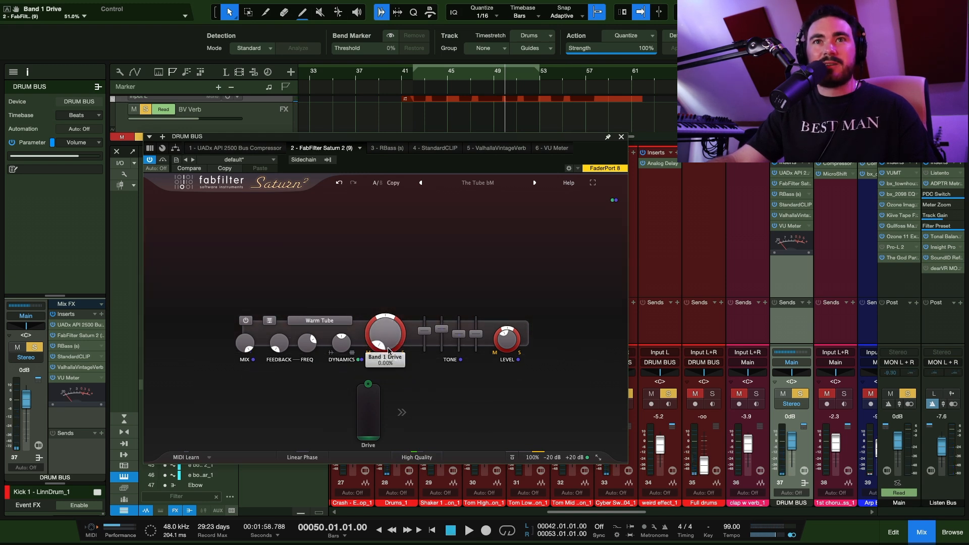
key(space)
key(space)
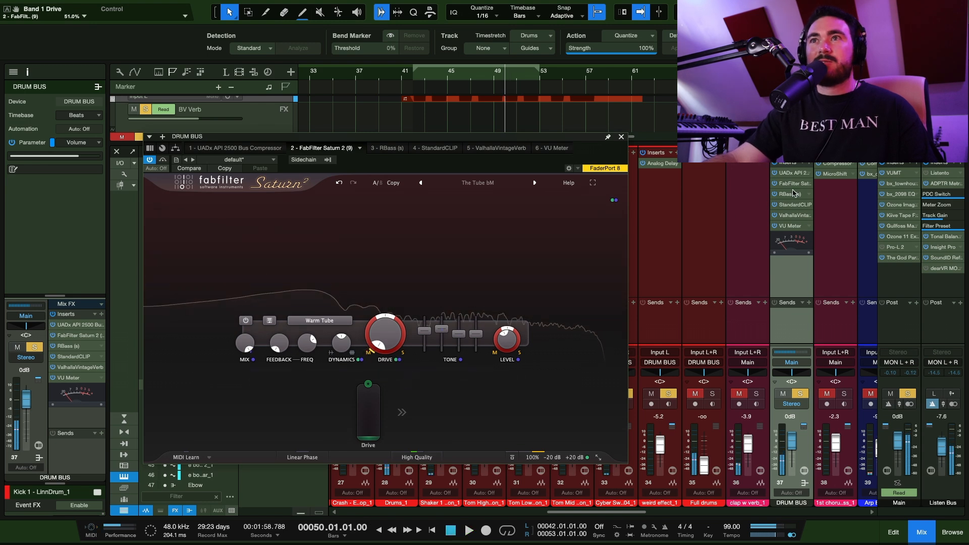
Step: Open RBass on the DRUM BUS and try its Intensity at 24.0 during playback from bar 50
click(789, 194)
key(space)
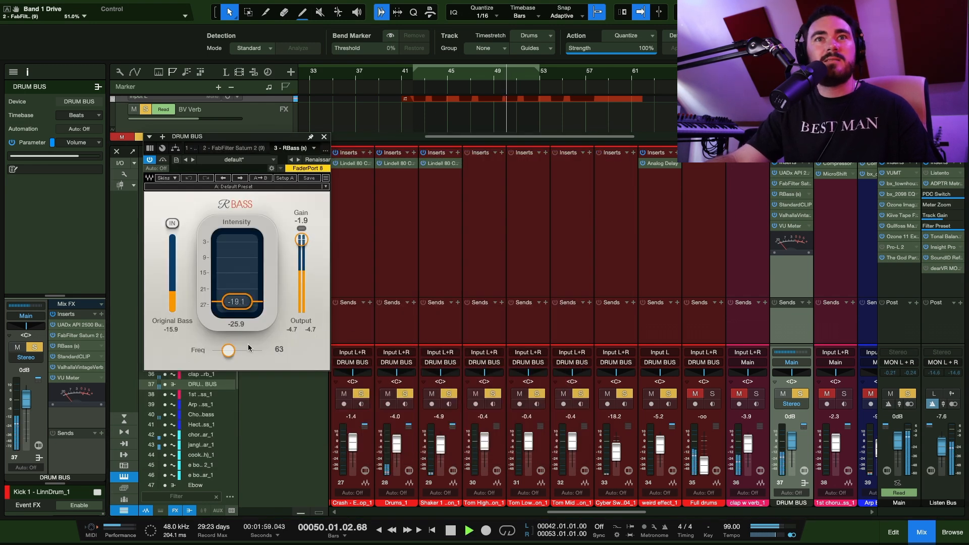
drag(237, 302, 238, 238)
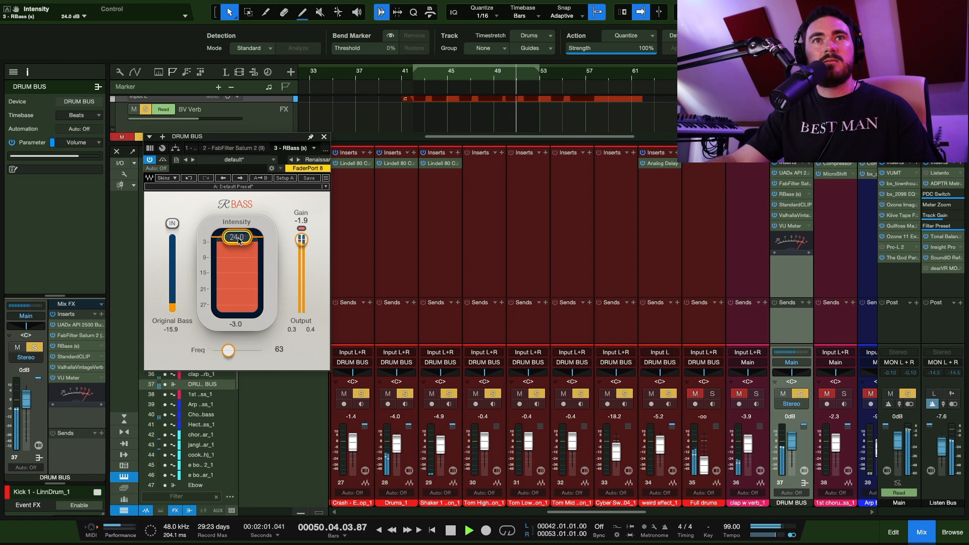
key(space)
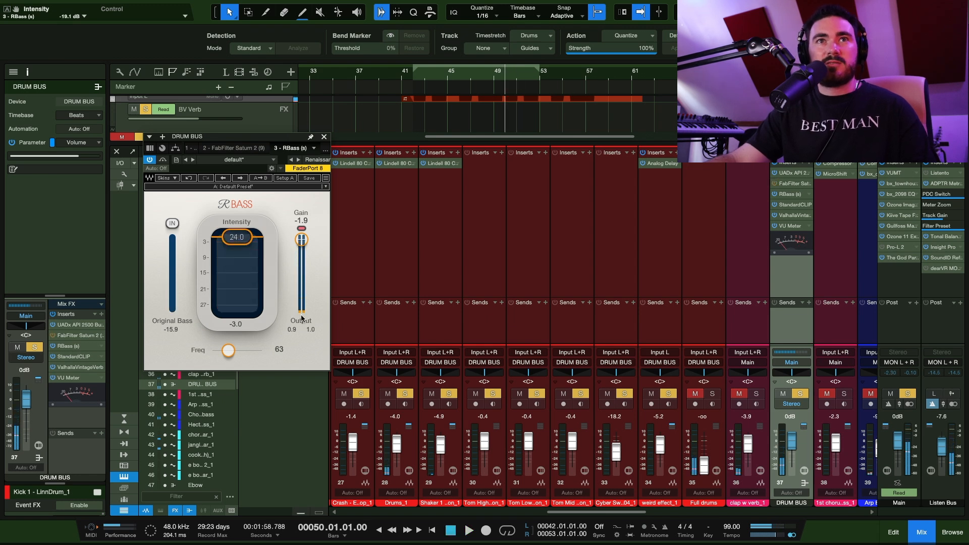
Step: Open StandardCLIP on the DRUM BUS and play the drums from bar 50 to inspect the clipping
key(space)
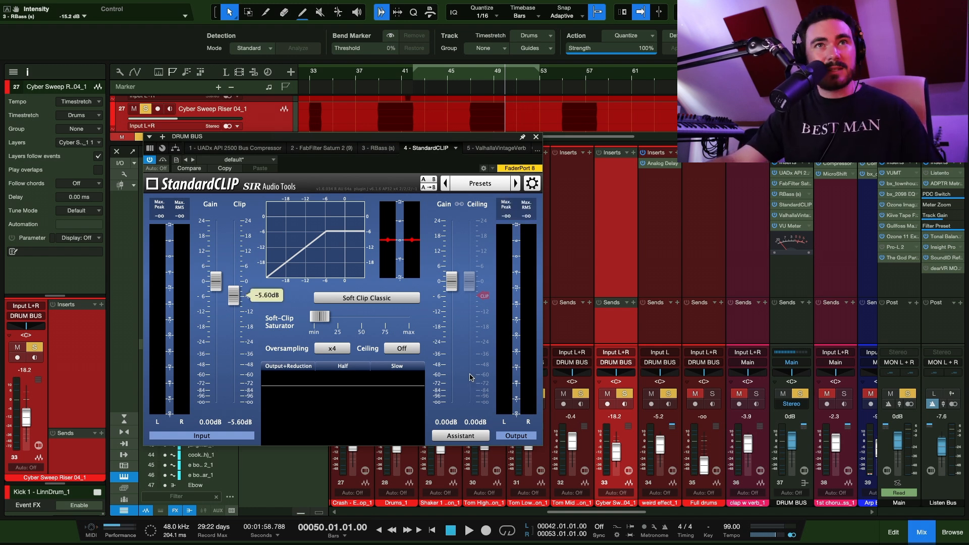
key(space)
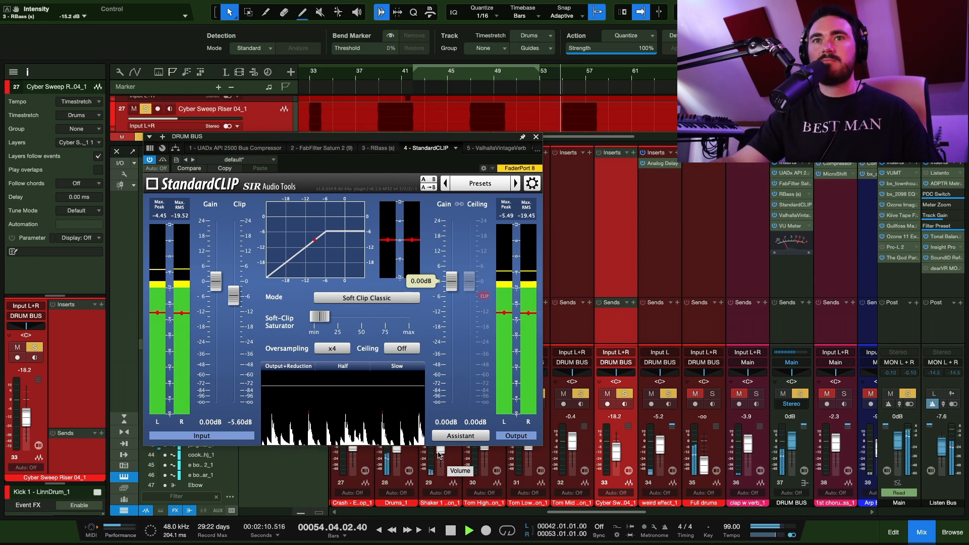
key(space)
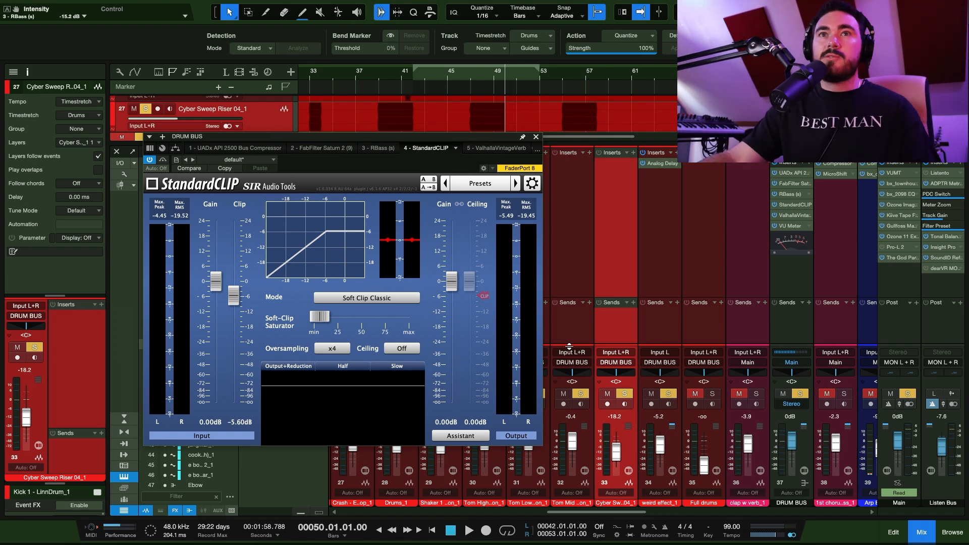
Step: Audition ValhallaVintageVerb on the DRUM BUS with its Mix at 95.3%, undo that change and close the plug-in
click(490, 147)
key(space)
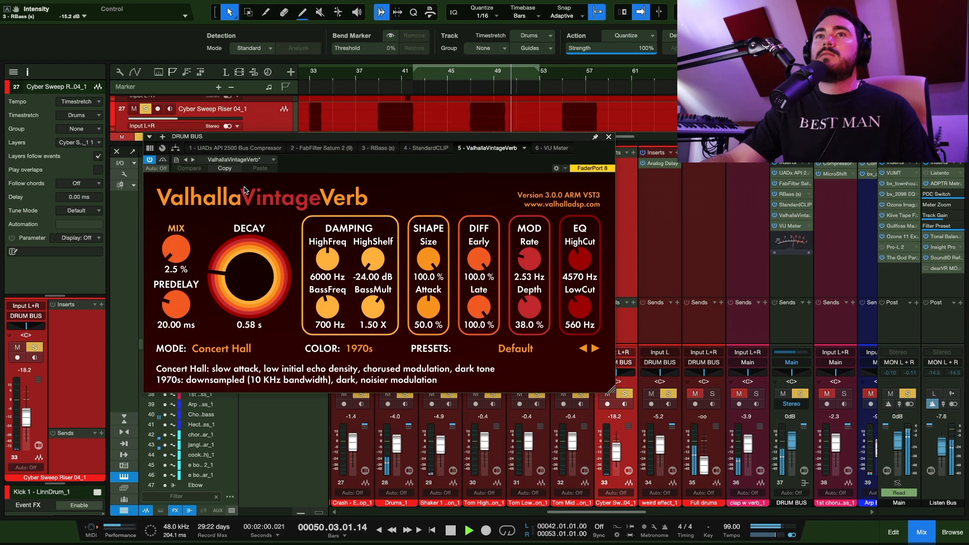
drag(179, 248, 222, 108)
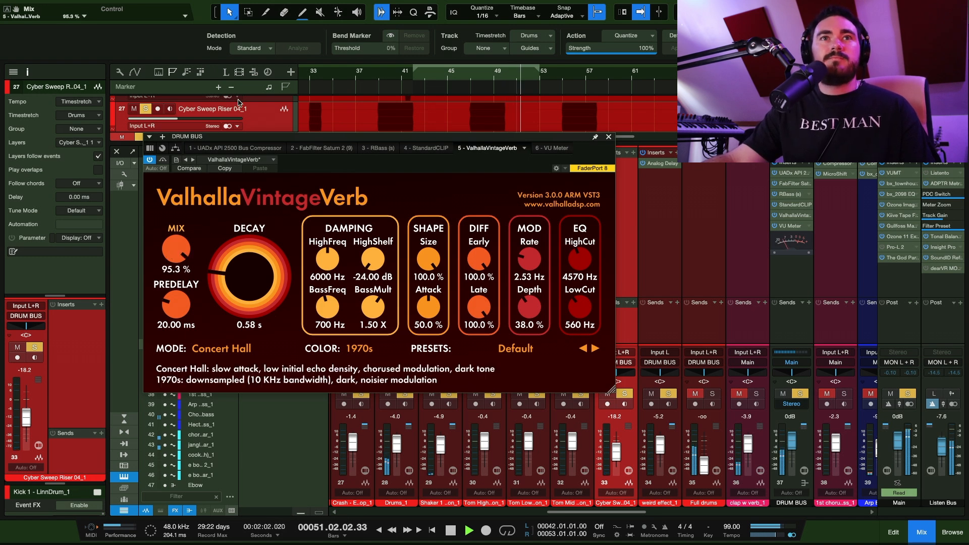
key(super+z)
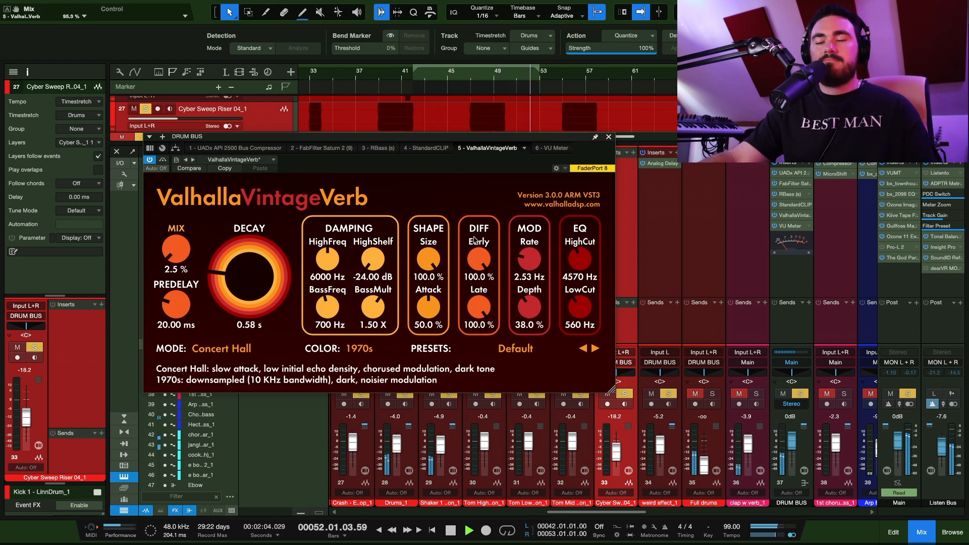
key(space)
click(609, 138)
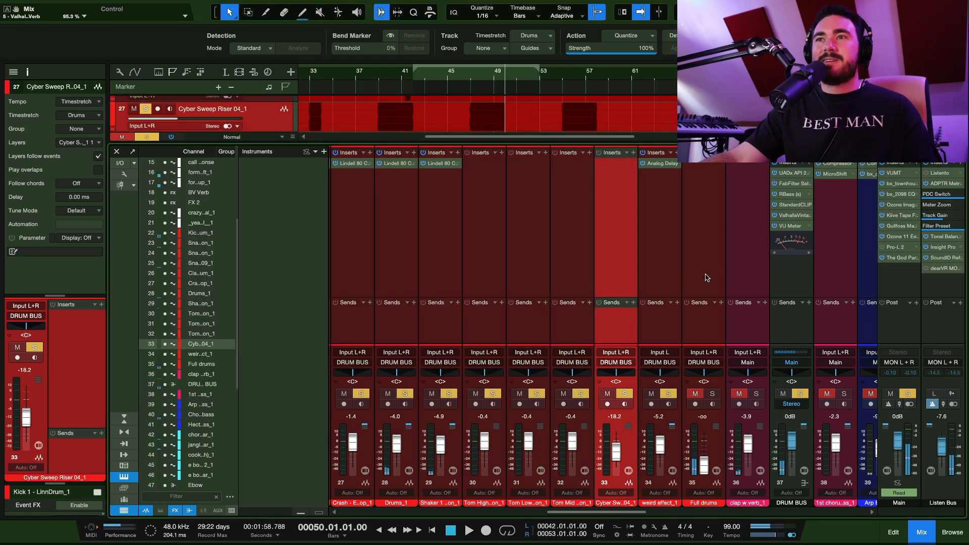
Step: Unsolo the DRUM BUS, solo the clap w verb_1 track and play it from bar 50
scroll(535, 278, right, 2)
click(734, 263)
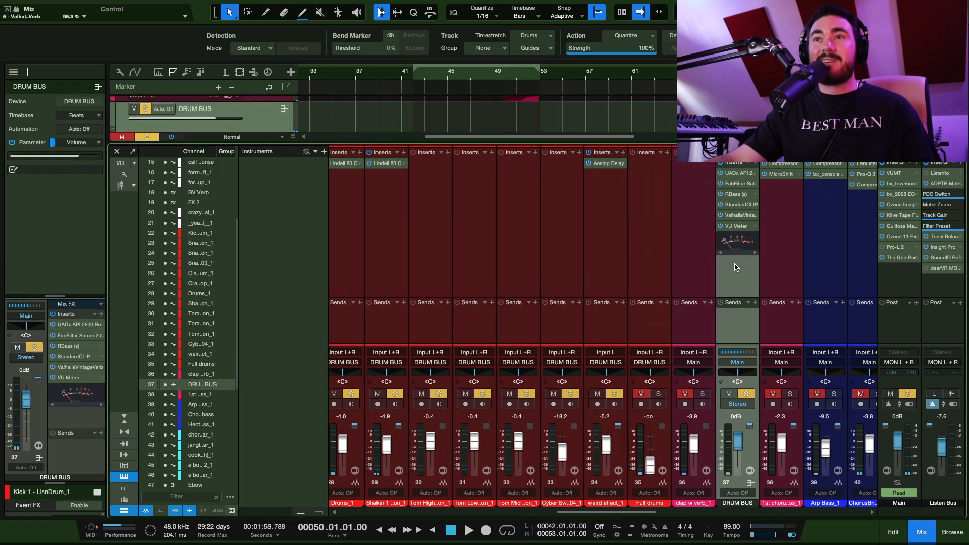
key(s)
key(s)
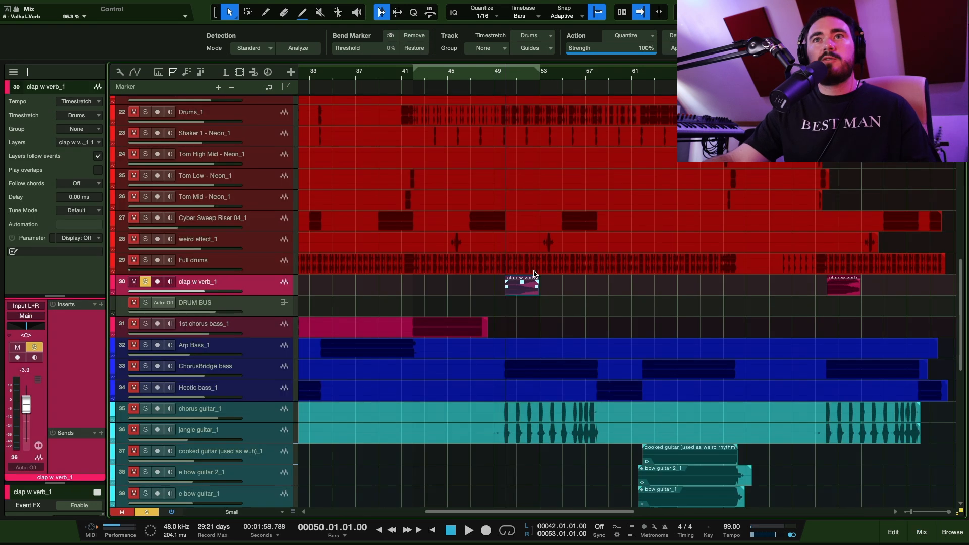
scroll(527, 310, up, 2)
scroll(502, 328, left, 2)
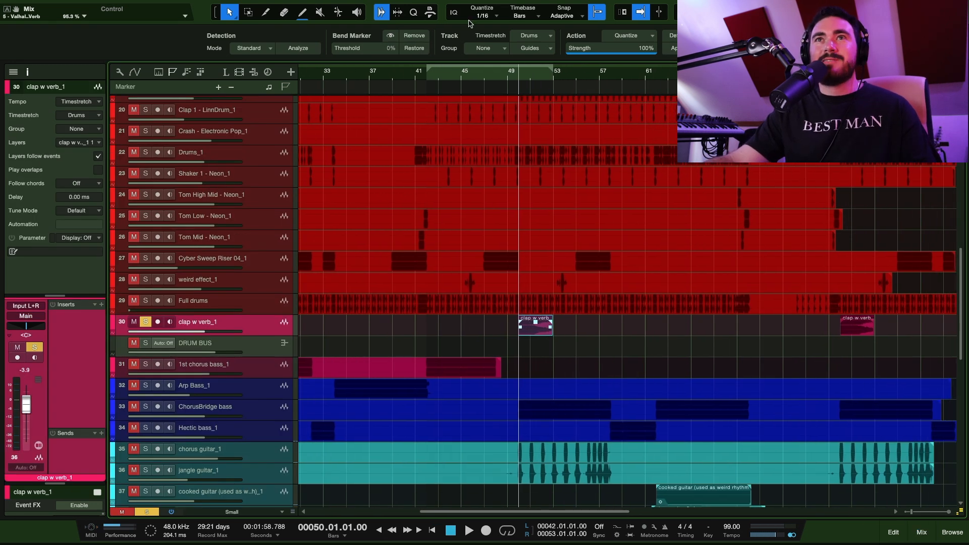
click(510, 86)
key(space)
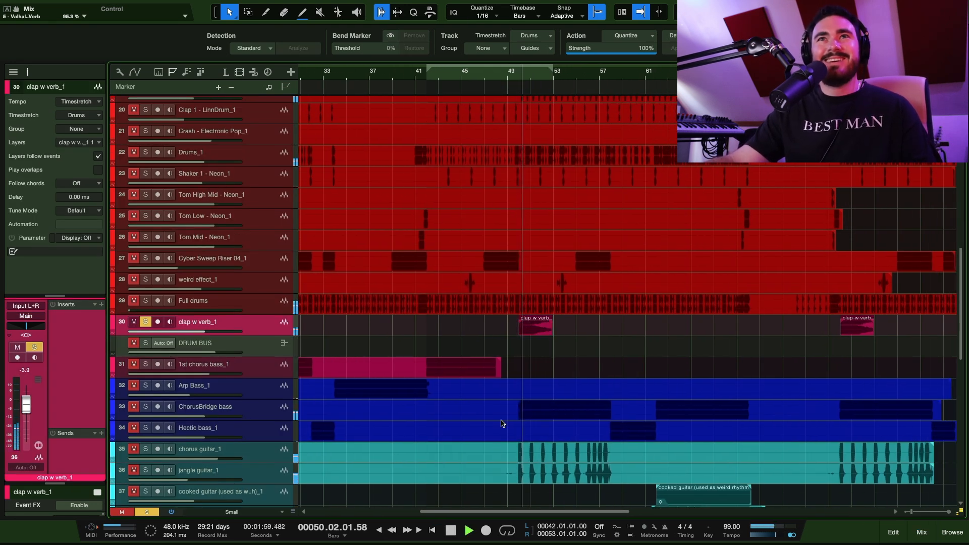
key(space)
Step: Unsolo clap w verb_1 and play the full mix from bar 49 to hear the clap in context
key(s)
click(511, 77)
key(space)
key(shift+e)
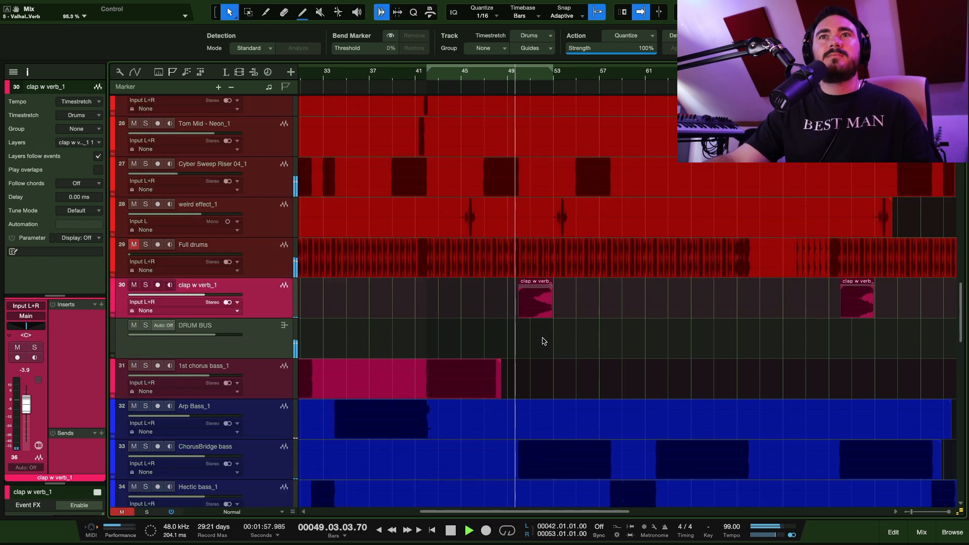
scroll(541, 345, up, 3)
scroll(534, 340, down, 2)
scroll(524, 345, down, 3)
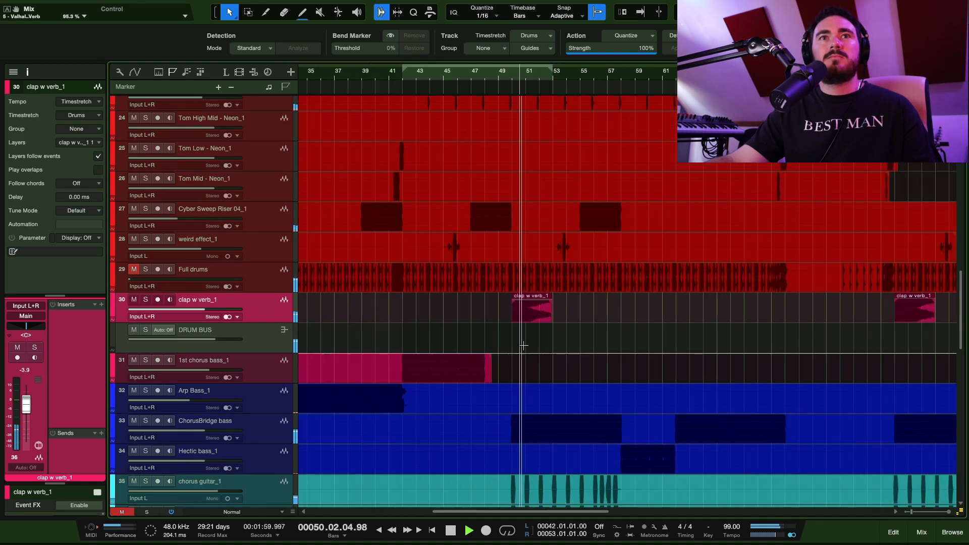
scroll(524, 345, down, 2)
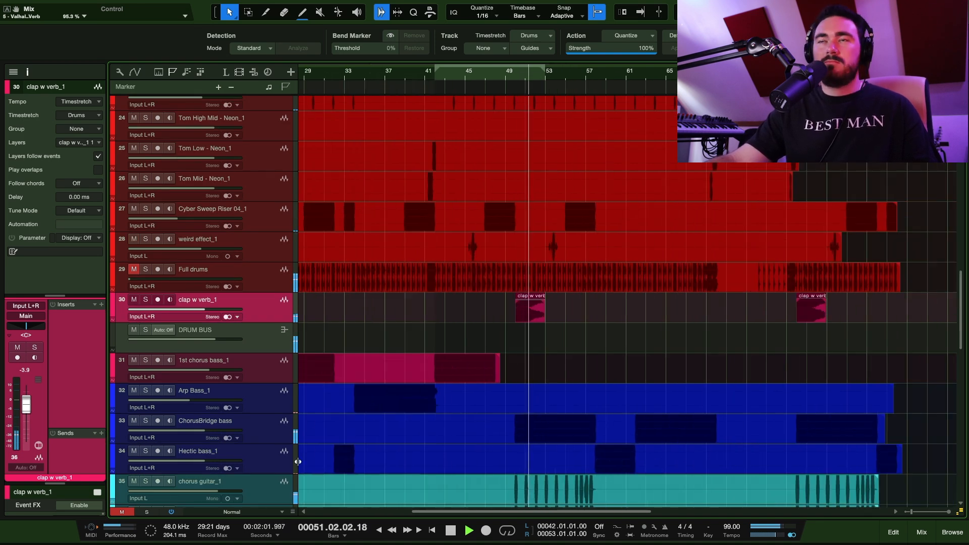
key(f)
key(space)
scroll(354, 408, down, 1)
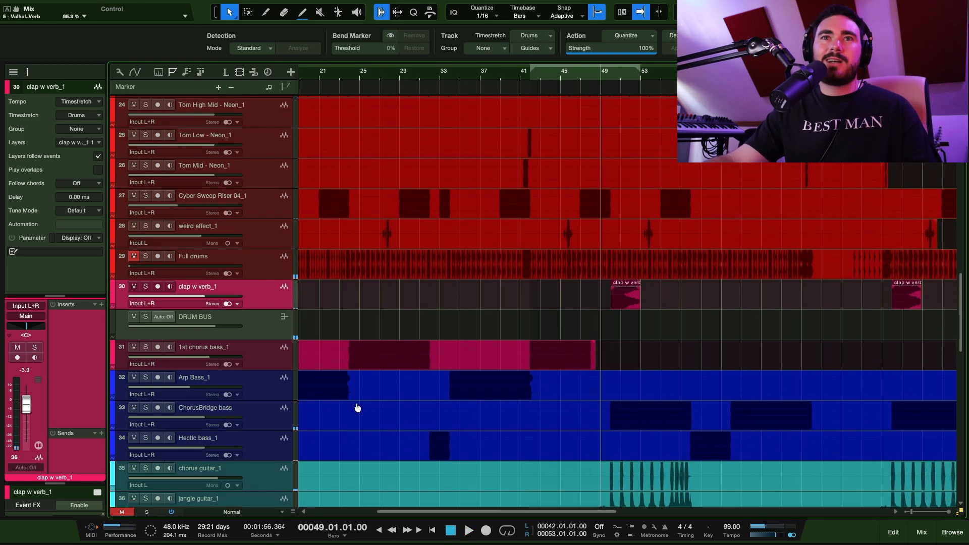
Step: Solo the Hectic bass_1 track and play it from bar 4
scroll(399, 394, left, 5)
click(453, 368)
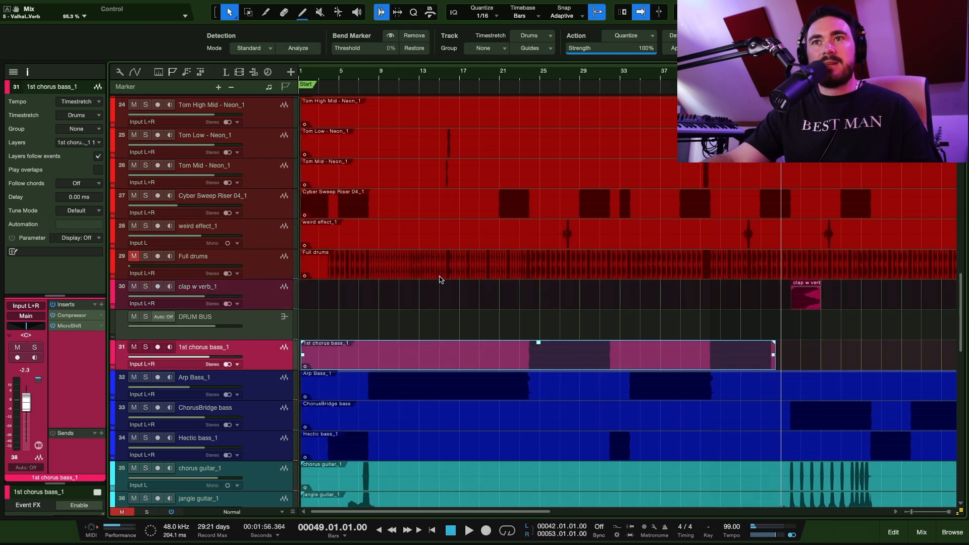
click(251, 447)
scroll(353, 414, down, 5)
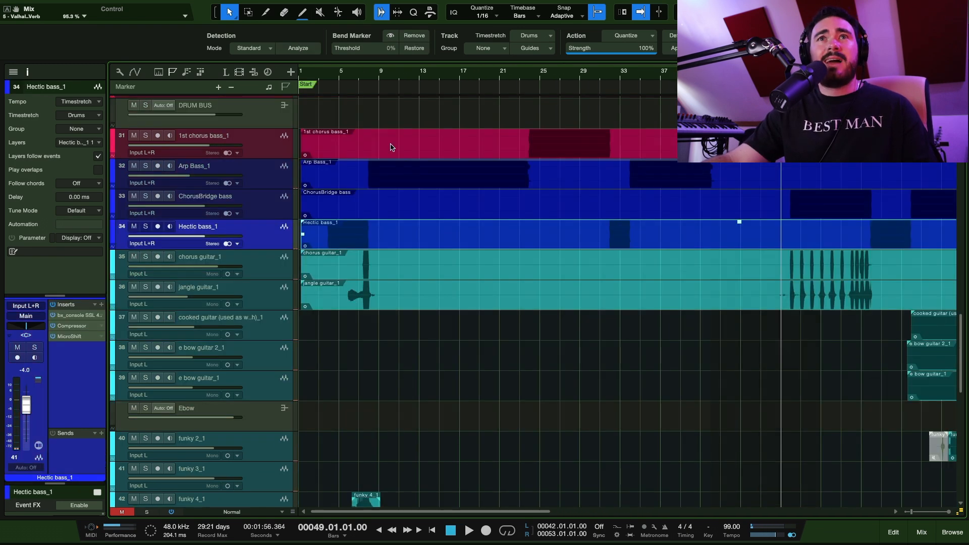
click(330, 73)
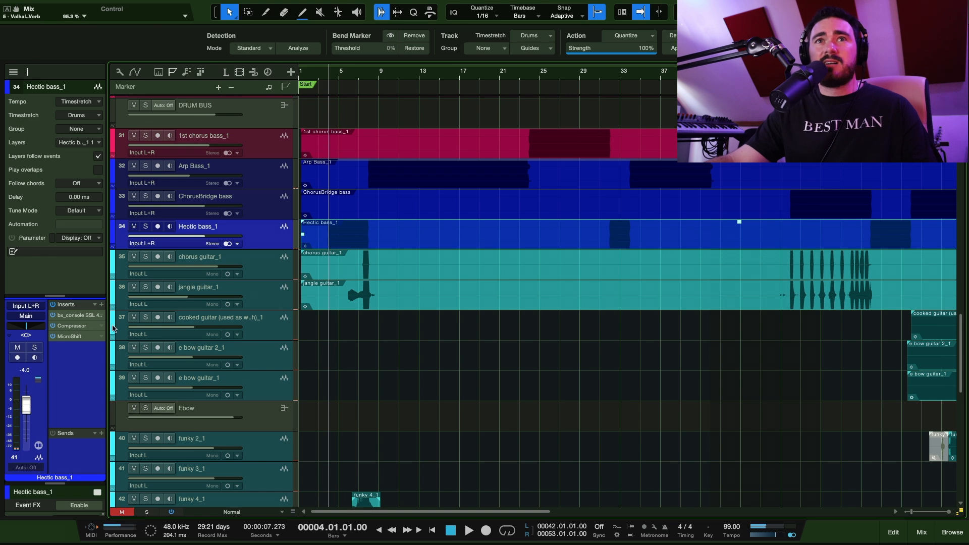
key(s)
key(space)
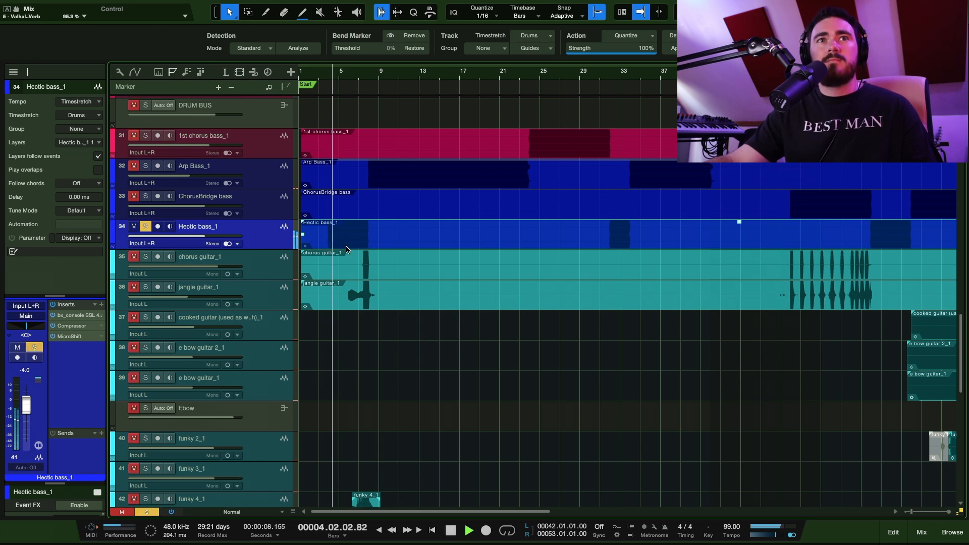
key(space)
Step: Open bx_console SSL 4000 E on Hectic bass_1, inspect its HPF Frequency and EQ Low Gain, and close it
double_click(86, 317)
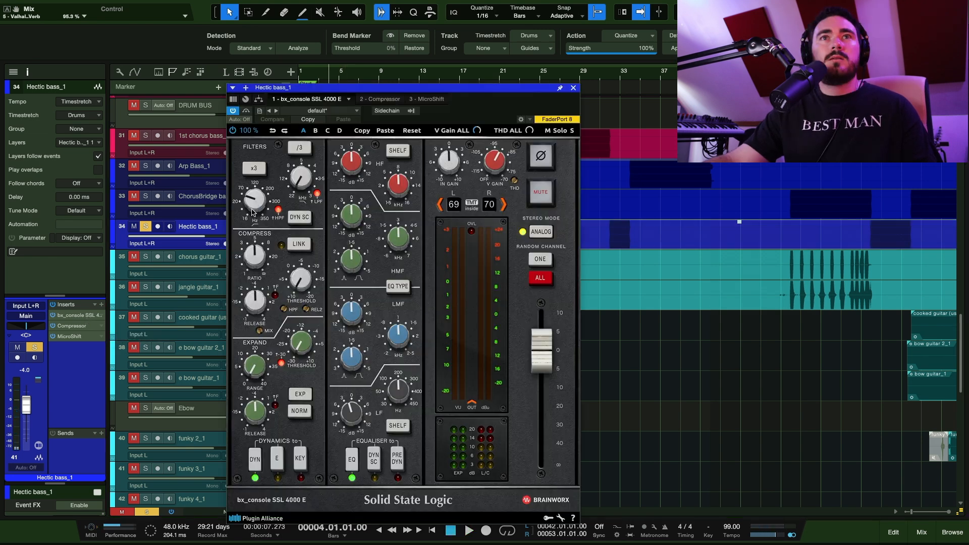
right_click(261, 198)
click(253, 198)
click(252, 198)
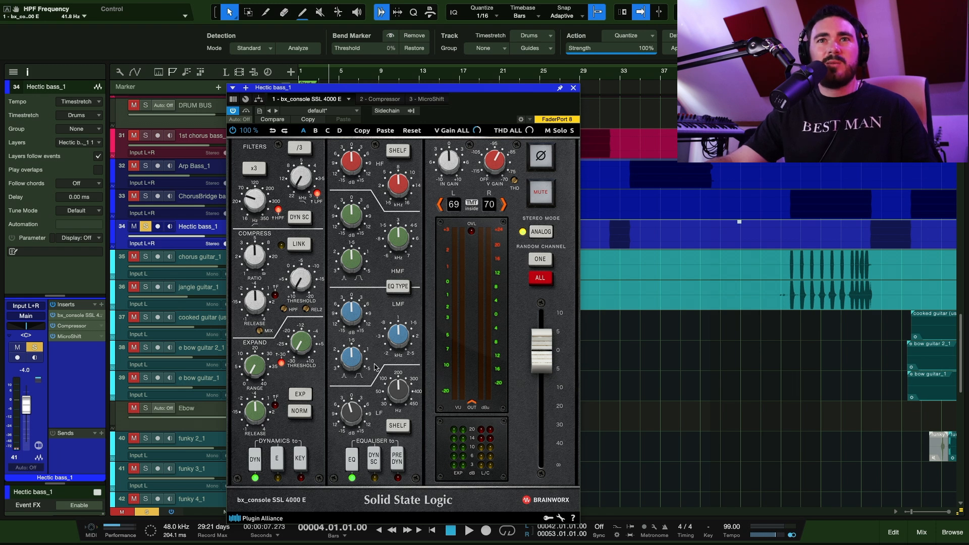
key(space)
key(space)
click(359, 414)
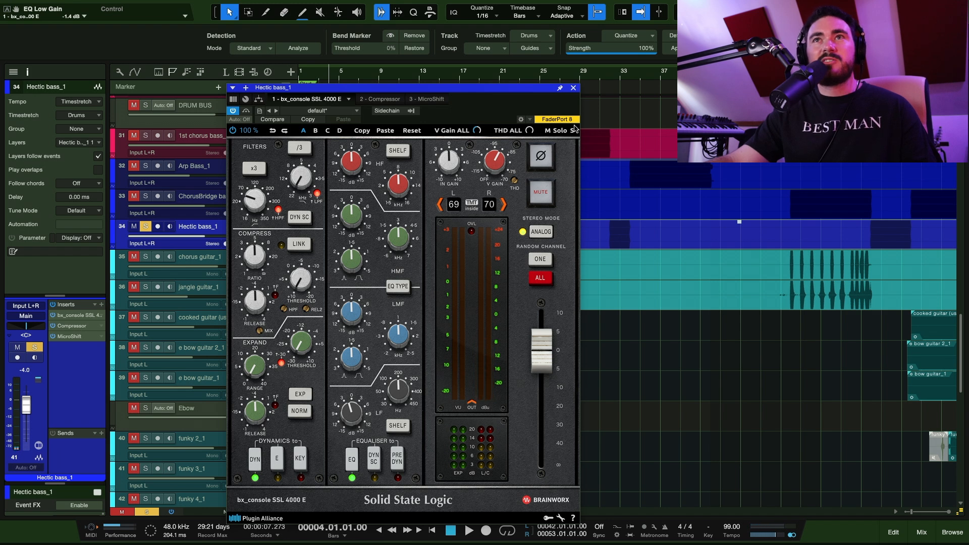
click(573, 88)
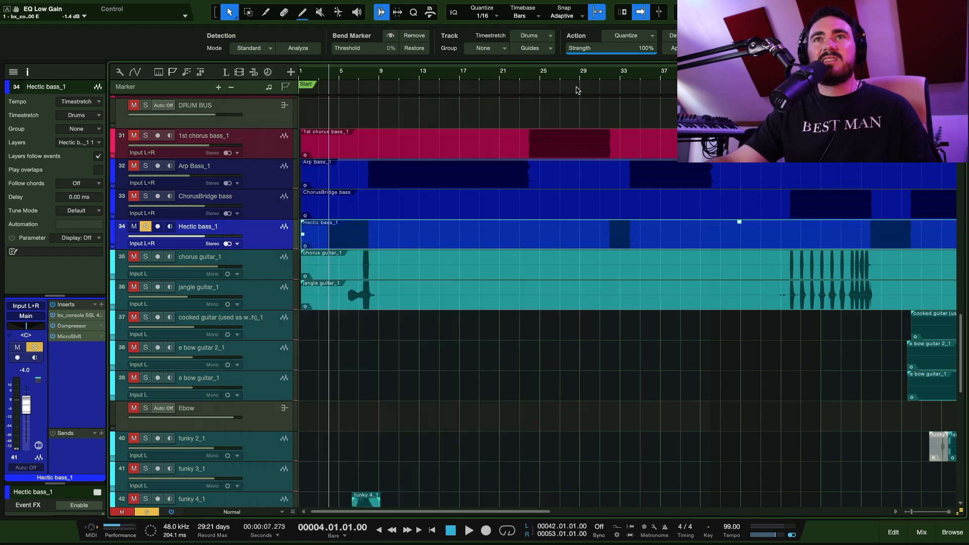
Step: Open the sidechained Compressor on Hectic bass_1, solo the DRUM BUS alongside it and play from bar 4 to check the gain reduction
double_click(84, 327)
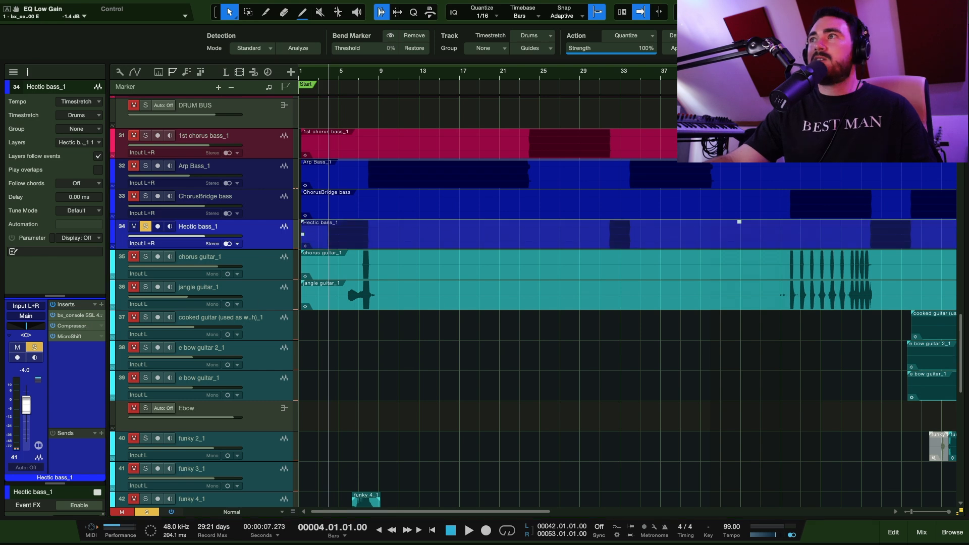
drag(522, 173, 331, 173)
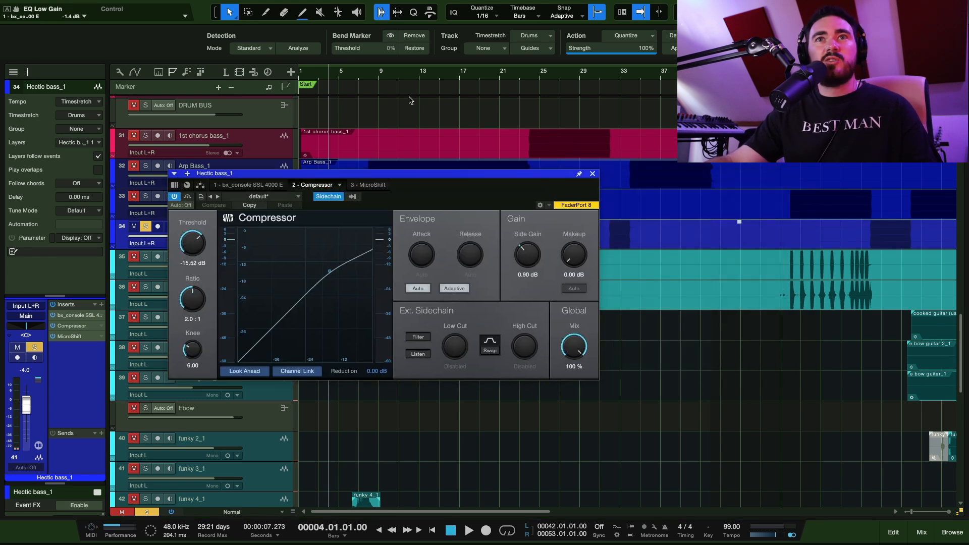
click(922, 532)
drag(497, 176, 901, 119)
scroll(481, 325, left, 7)
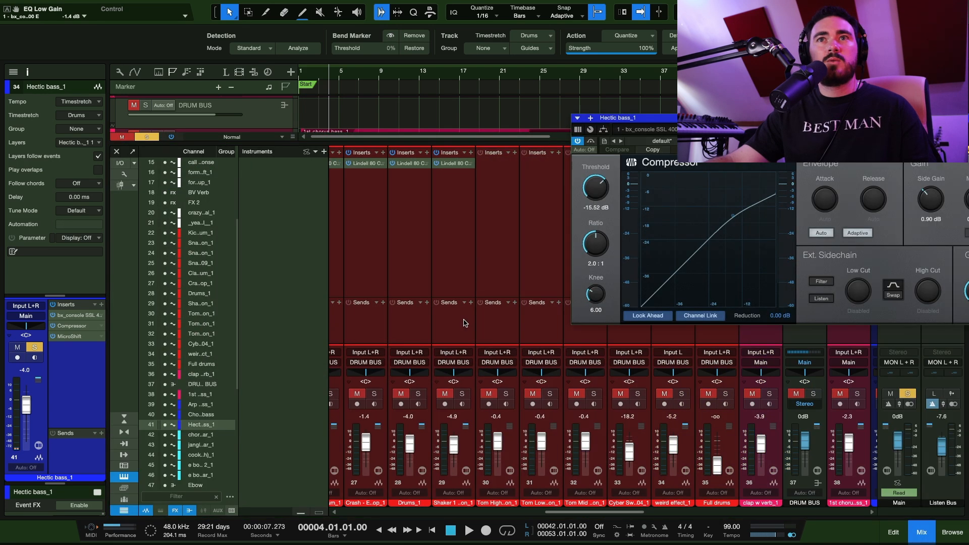
key(space)
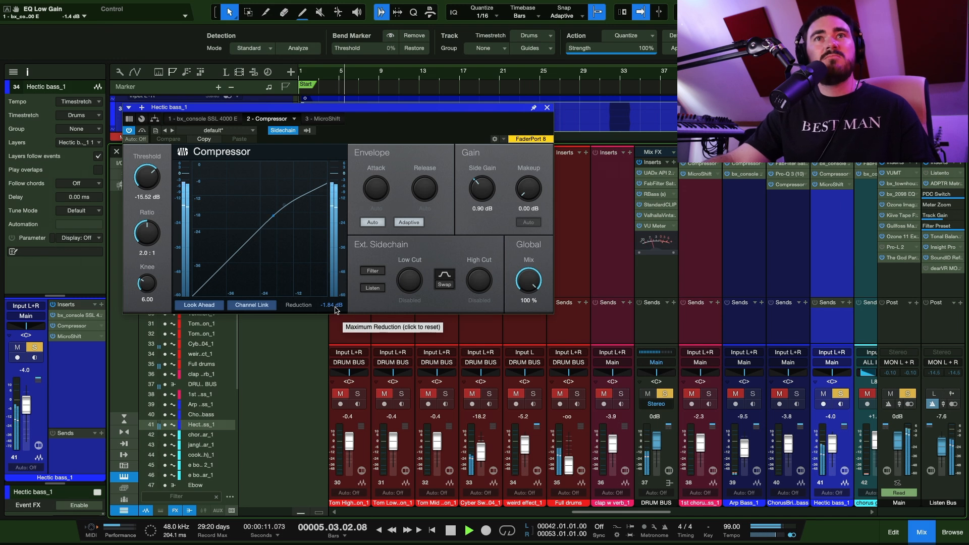
key(space)
Step: Open MicroShift on Hectic bass_1, try its Mix at 100% during playback from bar 4 and bring it down to 15%
click(830, 185)
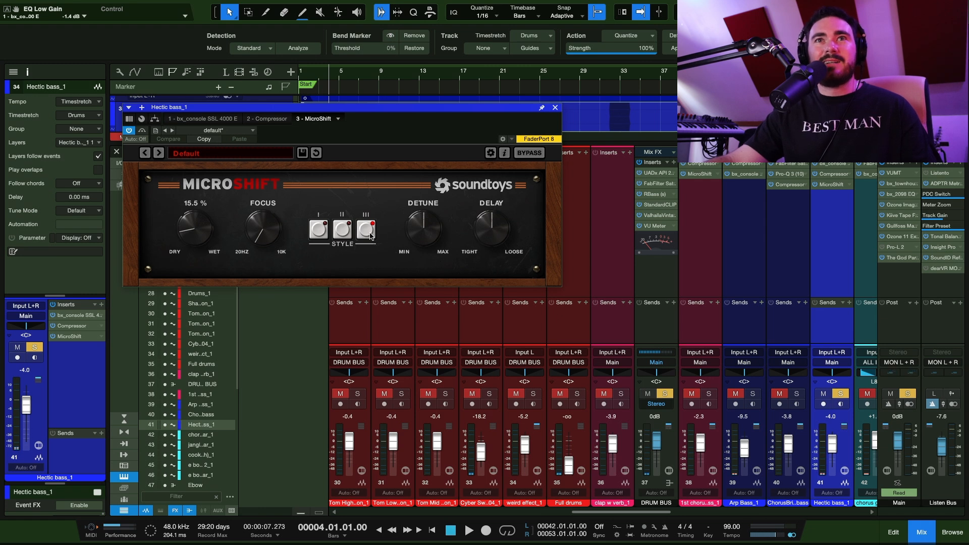
key(space)
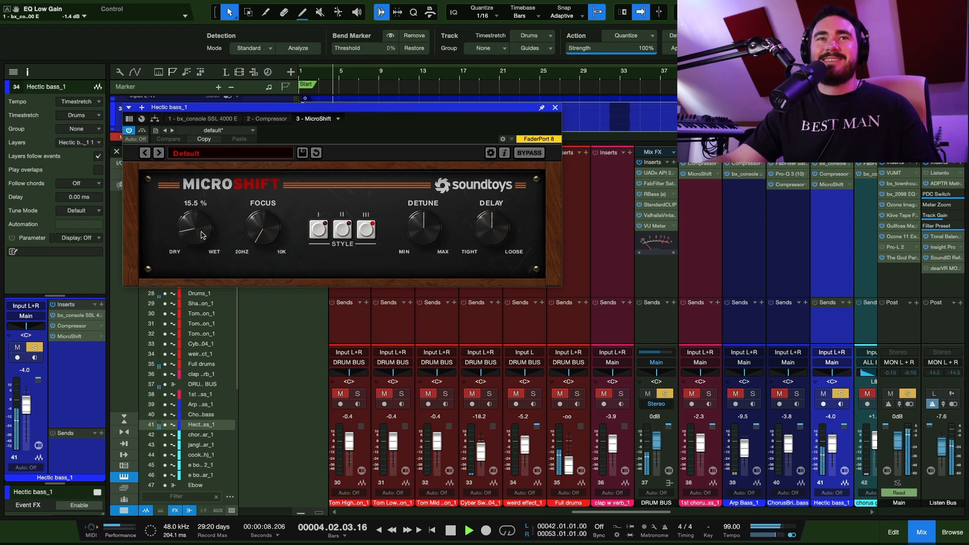
drag(196, 237, 231, 129)
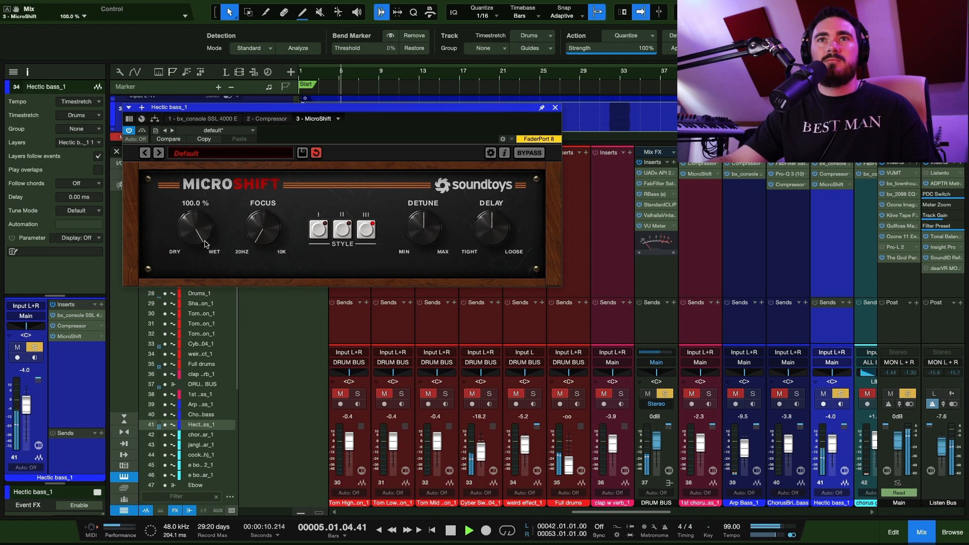
drag(196, 230, 183, 303)
key(space)
Step: Compare Hectic bass_1 with MicroShift bypassed and active during playback from bar 4, and close the plug-in
click(142, 132)
key(space)
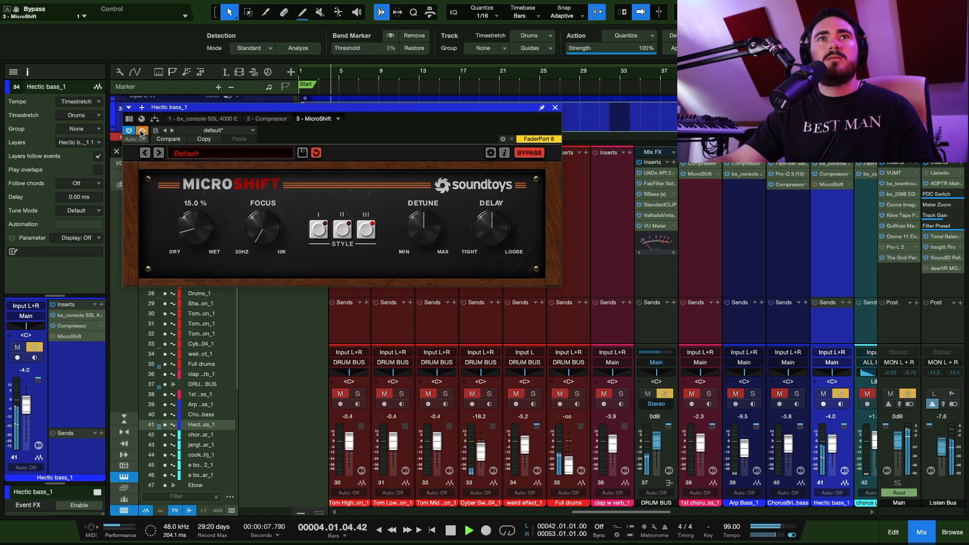
click(141, 131)
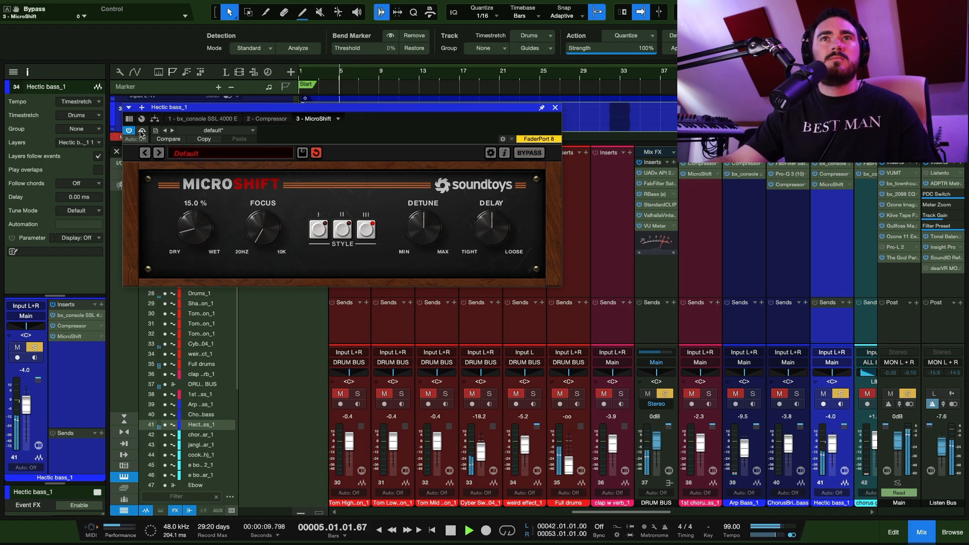
key(space)
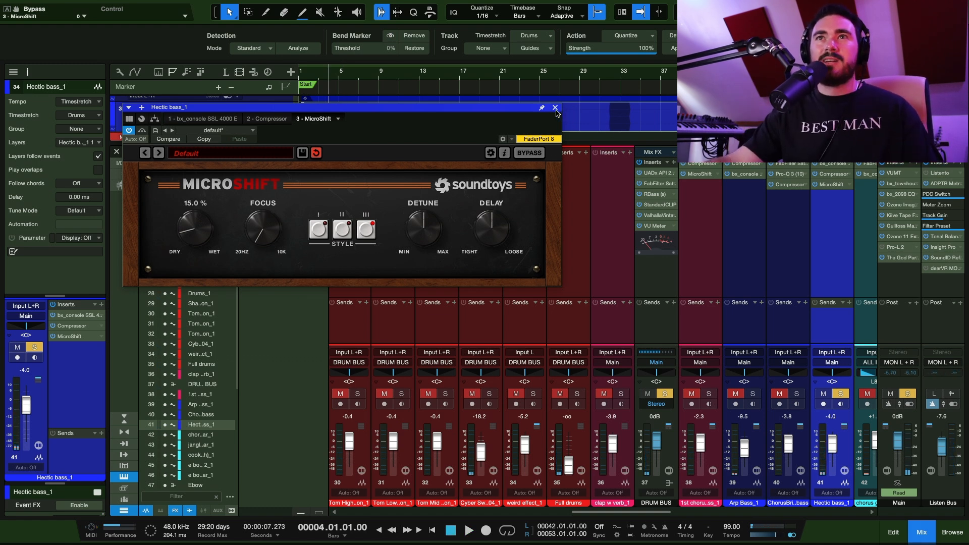
click(555, 108)
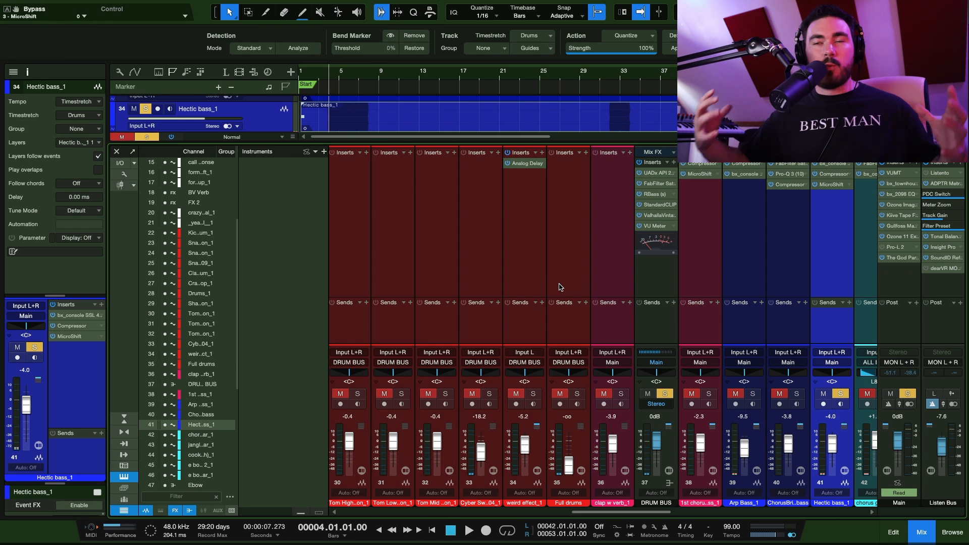
Step: Solo Arp Bass_1 in place of Hectic bass_1, play from bar 9 and unsolo the DRUM BUS
scroll(704, 315, right, 3)
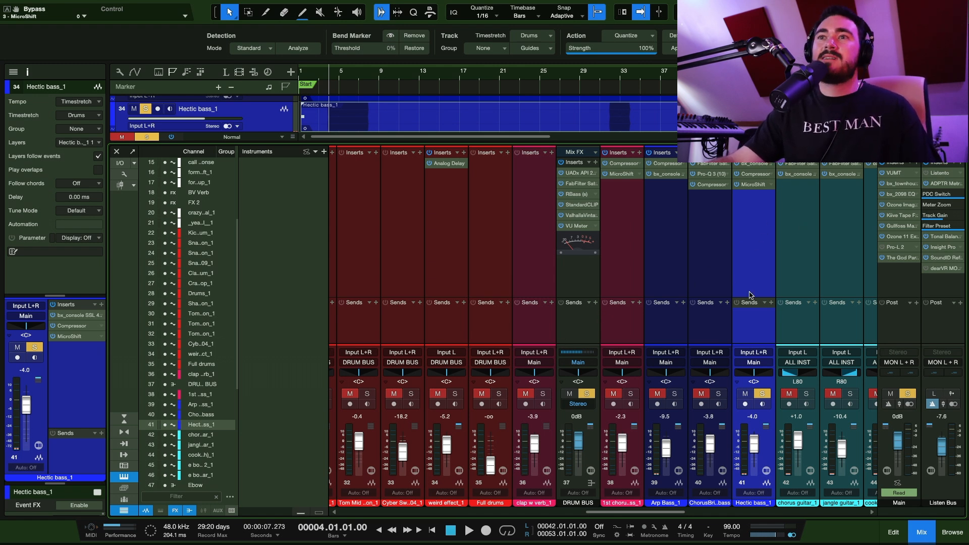
key(F3)
click(460, 324)
click(378, 71)
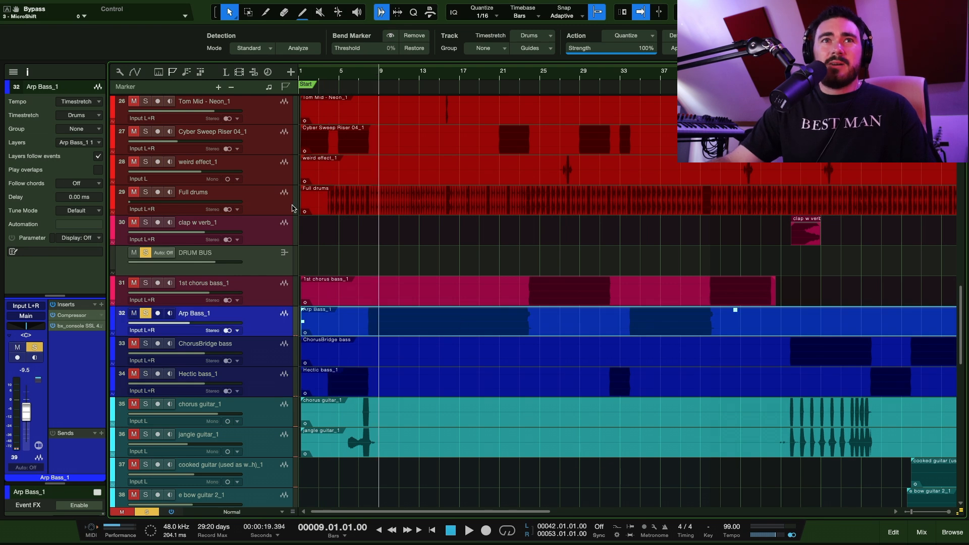
key(space)
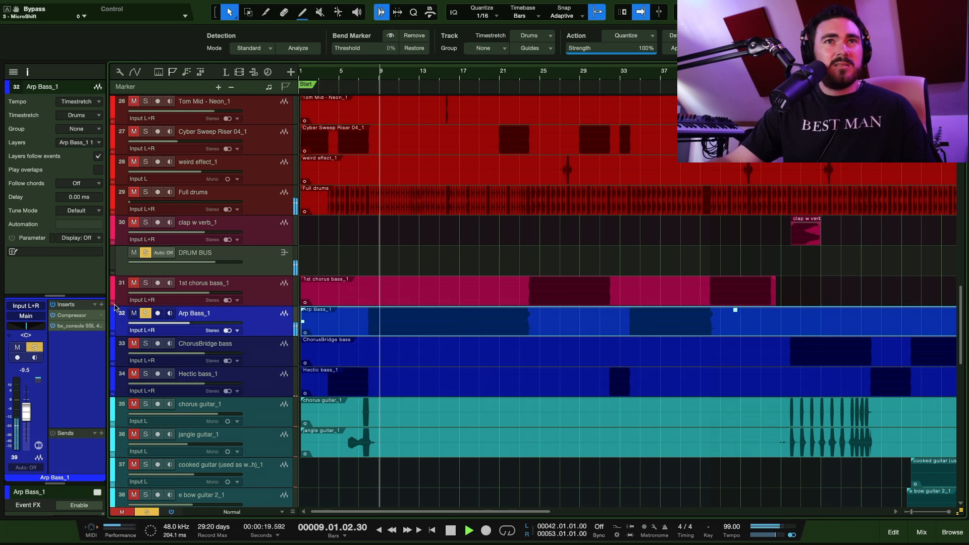
click(230, 255)
key(s)
click(252, 325)
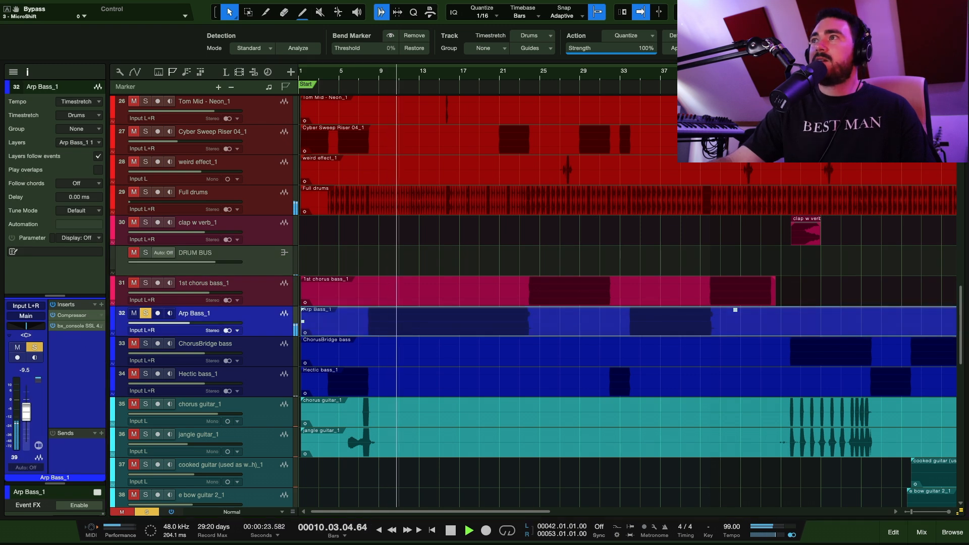
Step: Open the Compressor on Arp Bass_1 during playback, check its gain reduction and stop playback
key(F11)
drag(512, 135, 463, 142)
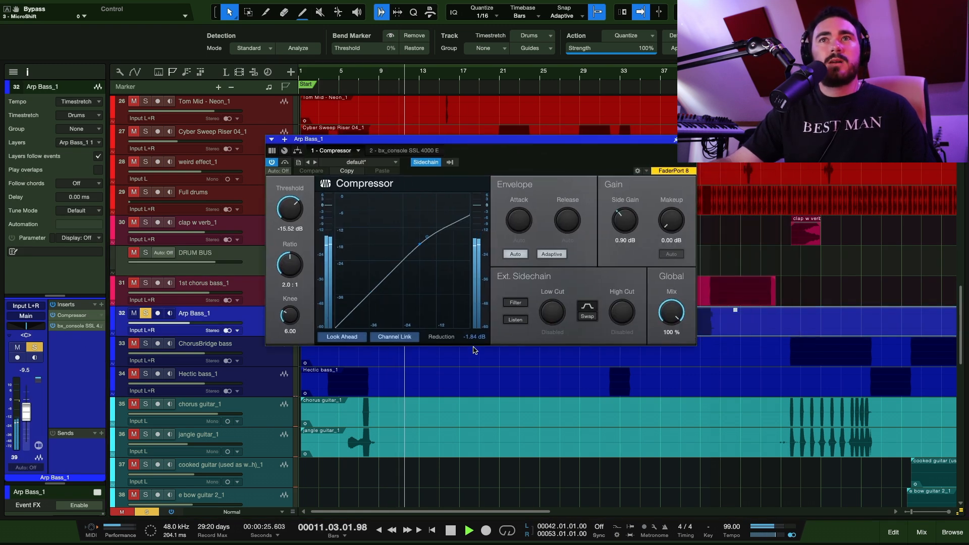
key(space)
Step: Open bx_console SSL 4000 E on Arp Bass_1, inspect its HPF Frequency and close it
double_click(70, 326)
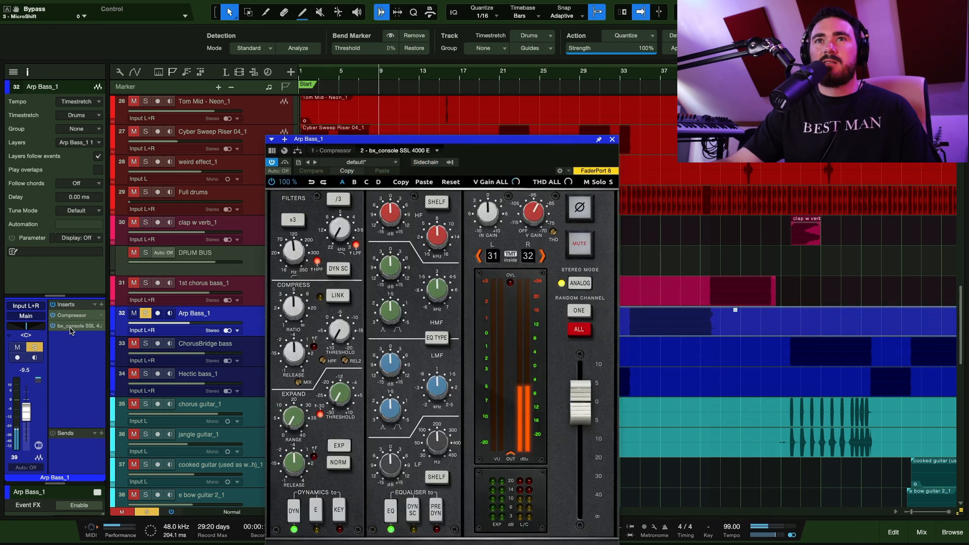
drag(460, 157, 388, 110)
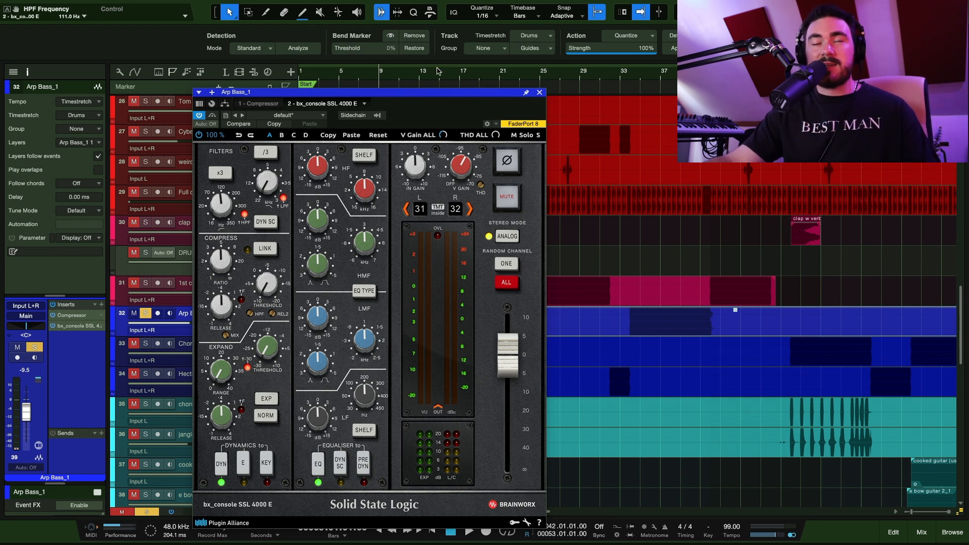
click(539, 93)
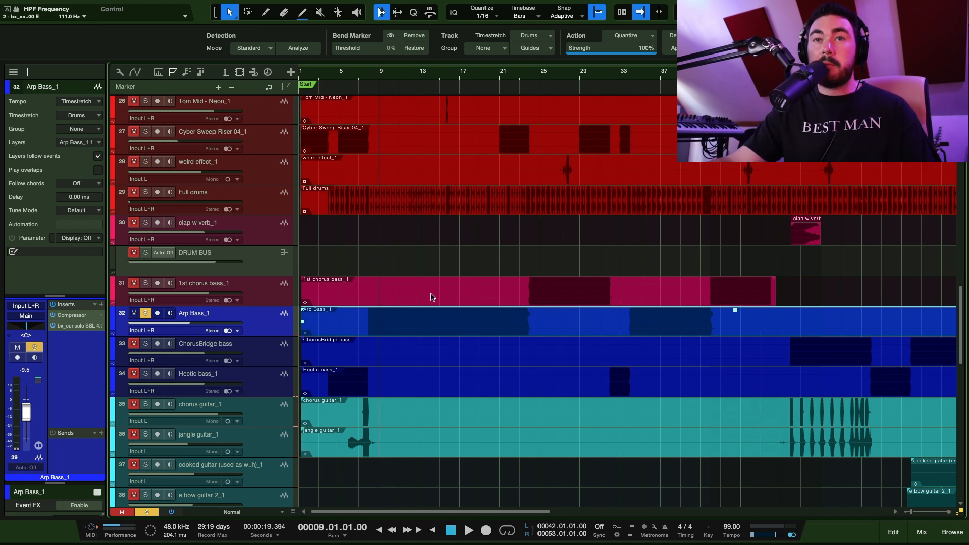
Step: Unsolo Arp Bass_1 and play the full mix from bar 9, then stop playback
key(s)
key(space)
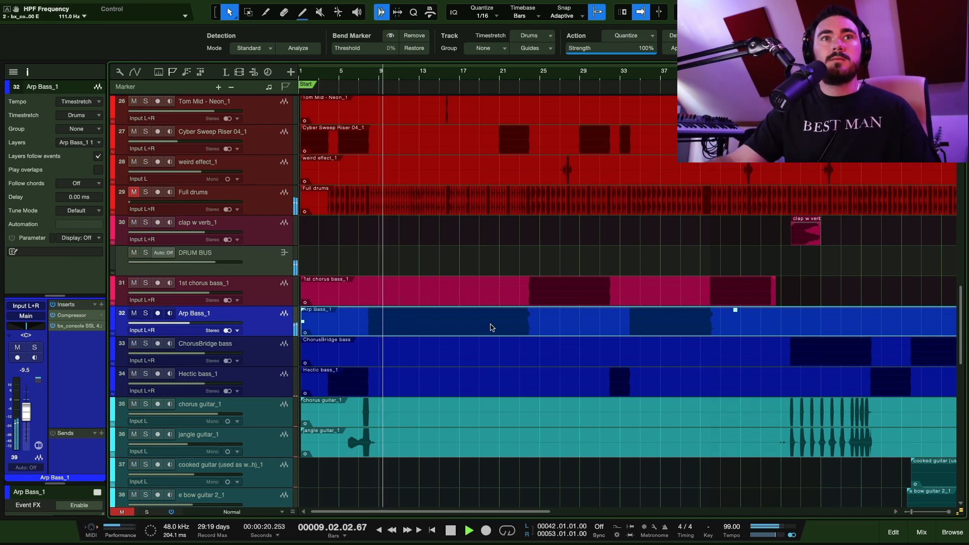
scroll(490, 322, down, 1)
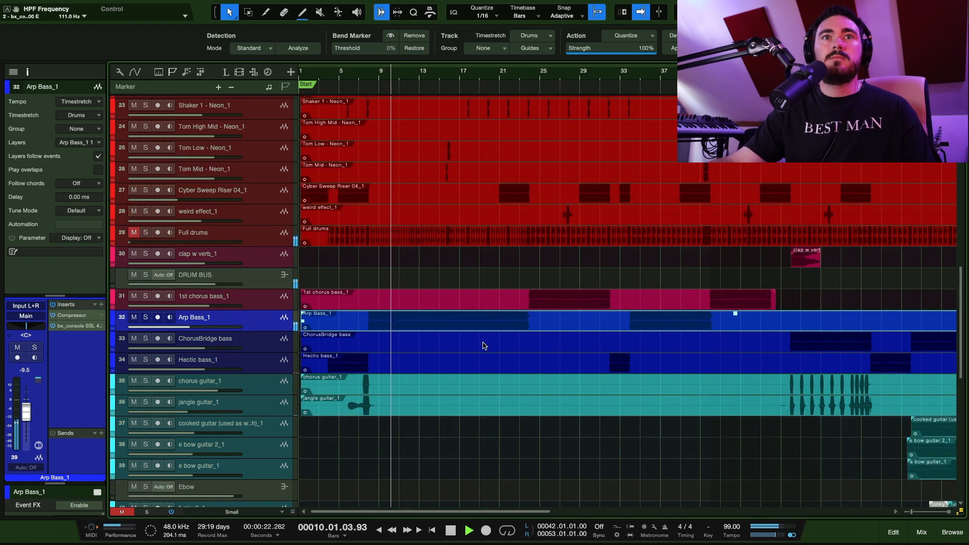
scroll(485, 340, up, 1)
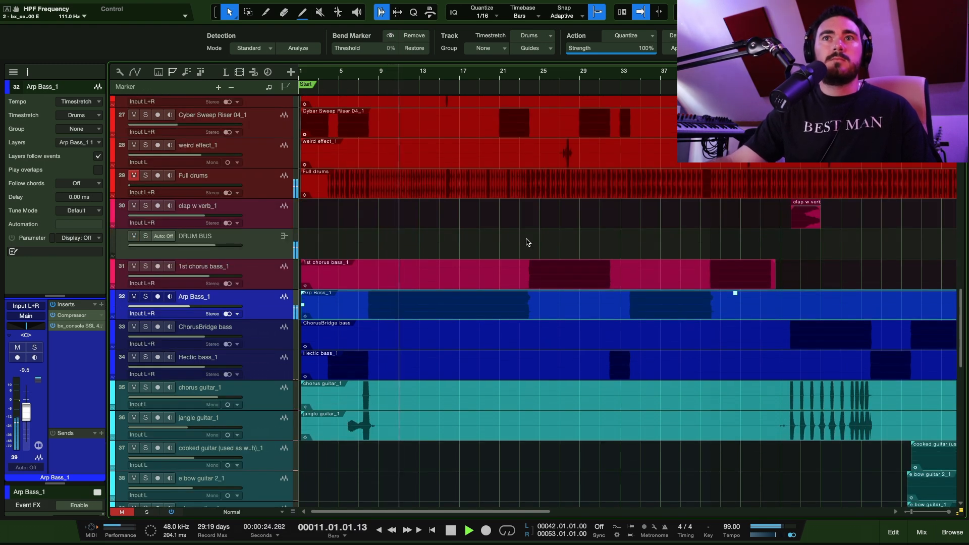
key(space)
Step: Solo 1st chorus bass_1, add Arp Bass_1 to the solo, and play both from bar 22
click(548, 264)
click(514, 75)
key(s)
key(space)
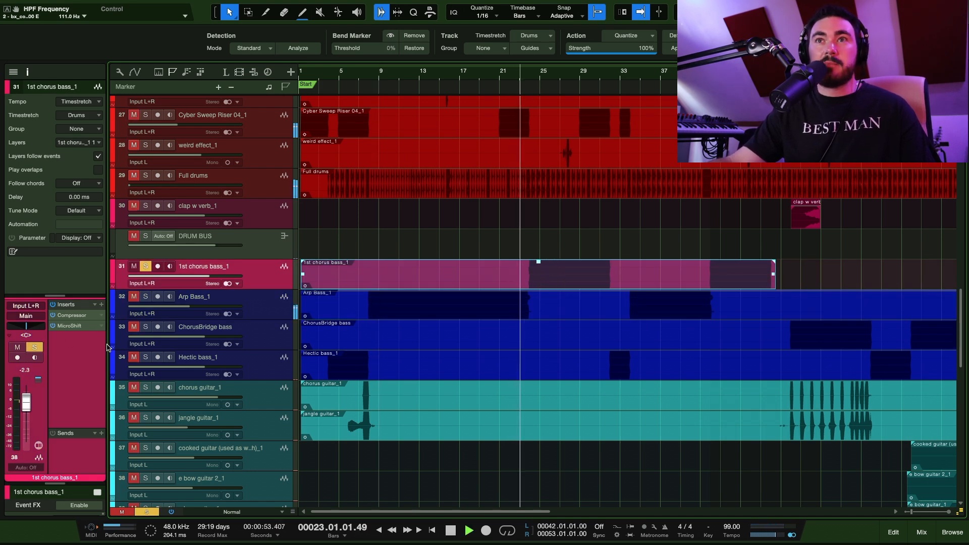
click(555, 306)
key(s)
key(space)
key(space)
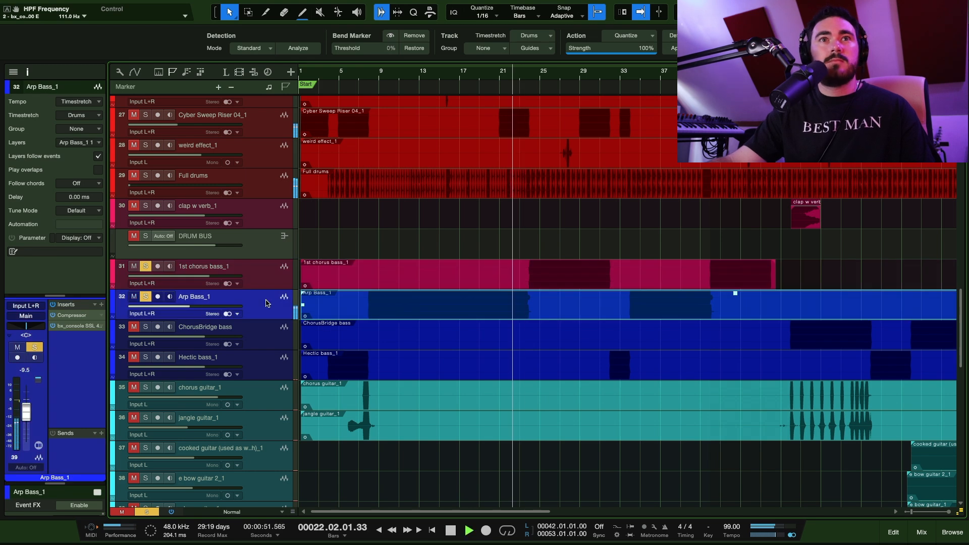
Step: Check the Compressor on 1st chorus bass_1, compare the track with MicroShift bypassed and active, and stop playback
key(Up)
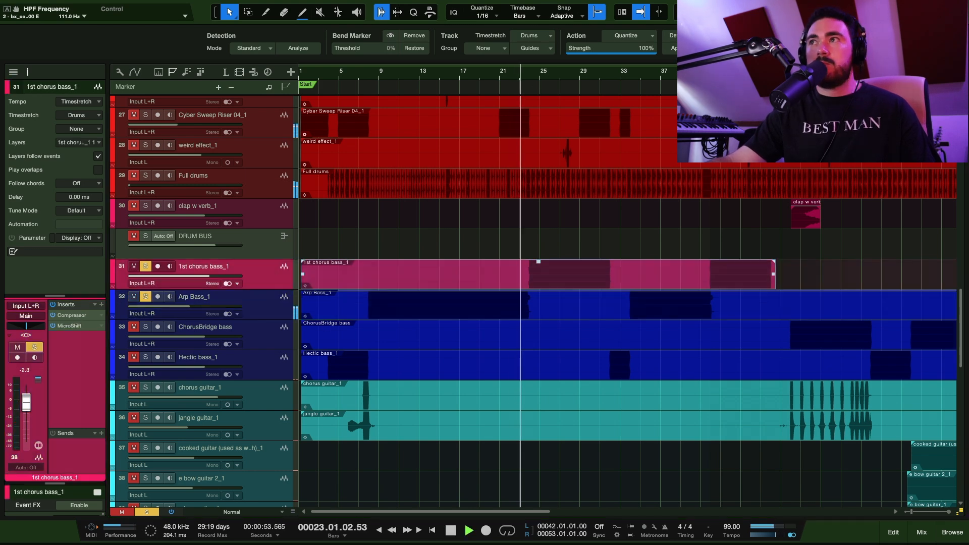
click(71, 315)
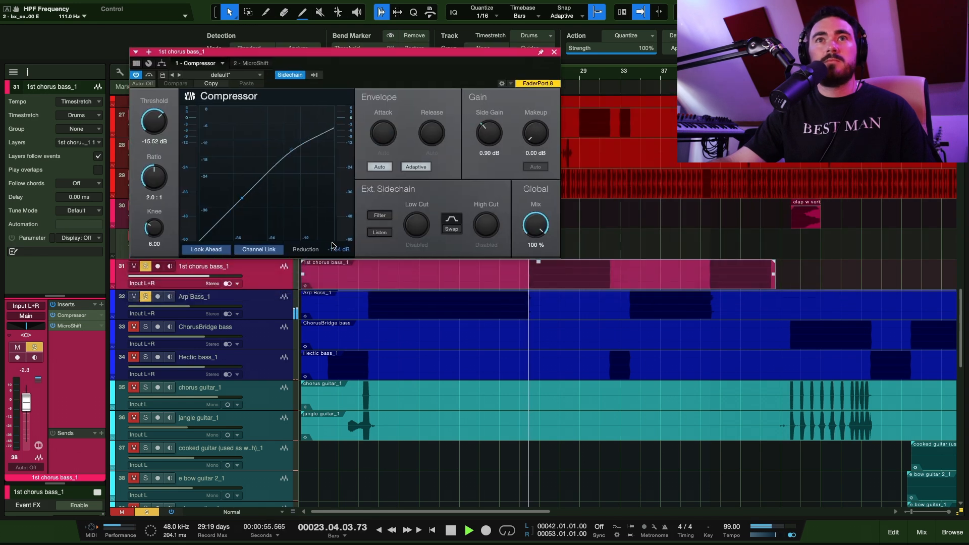
click(70, 326)
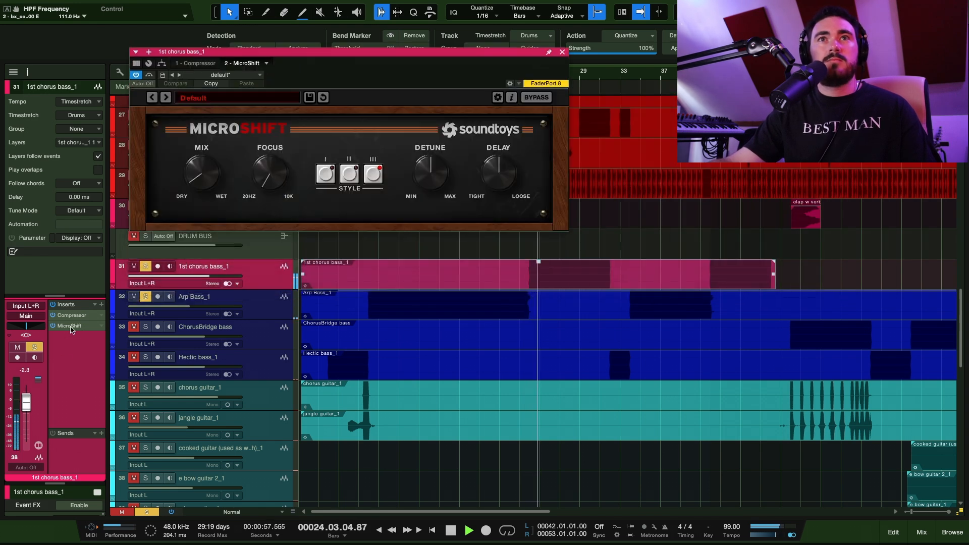
click(149, 75)
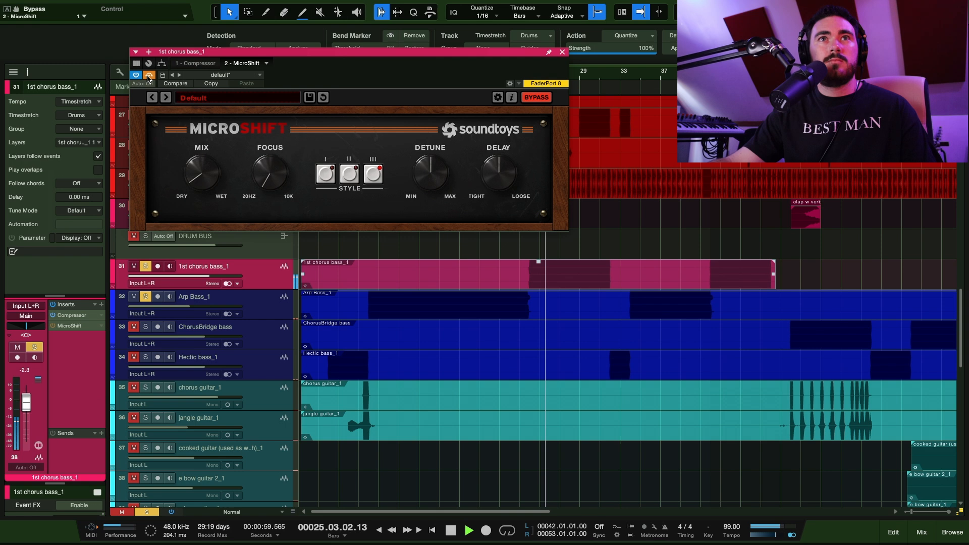
click(149, 75)
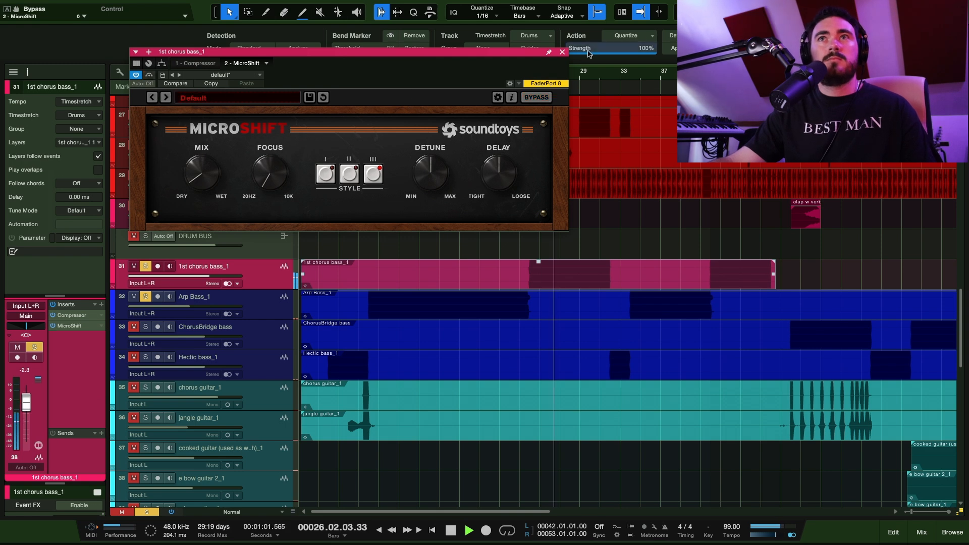
click(561, 51)
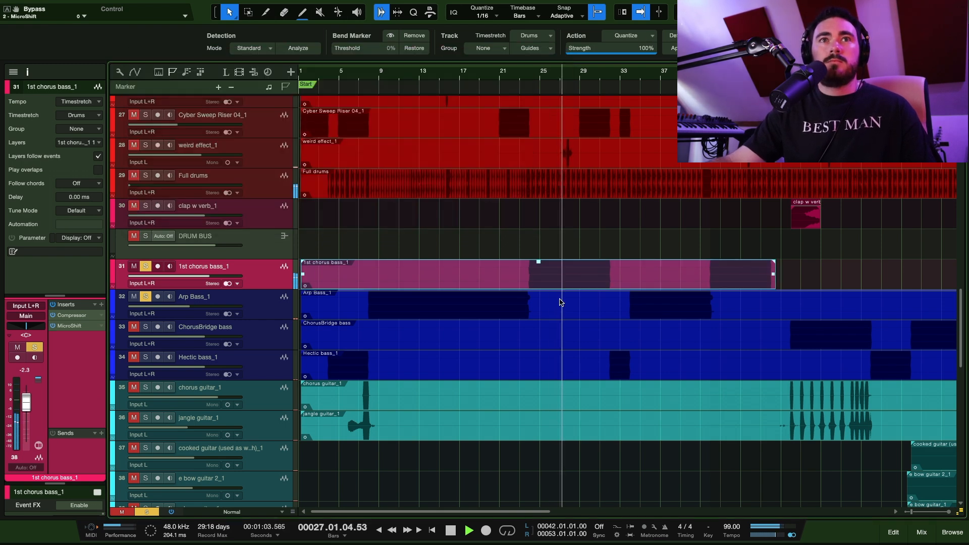
key(space)
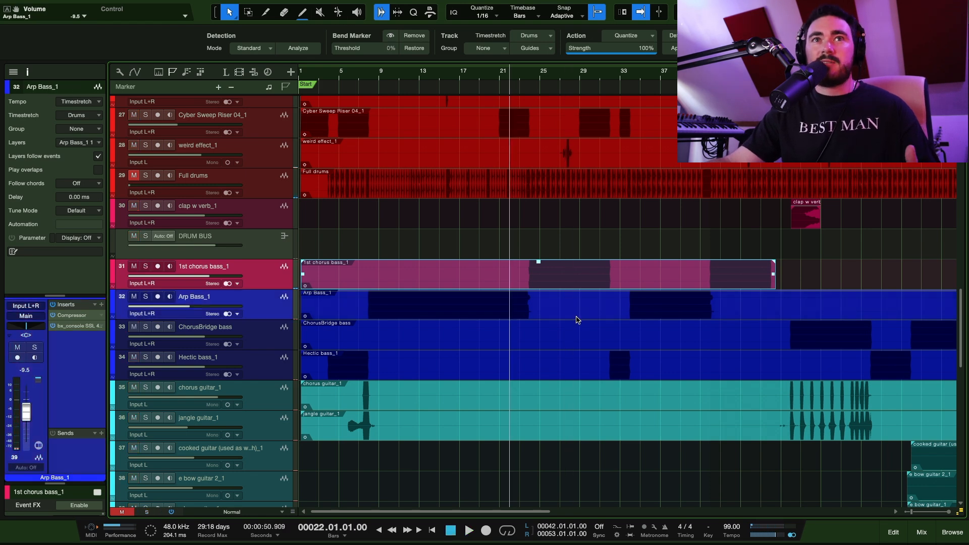
click(554, 317)
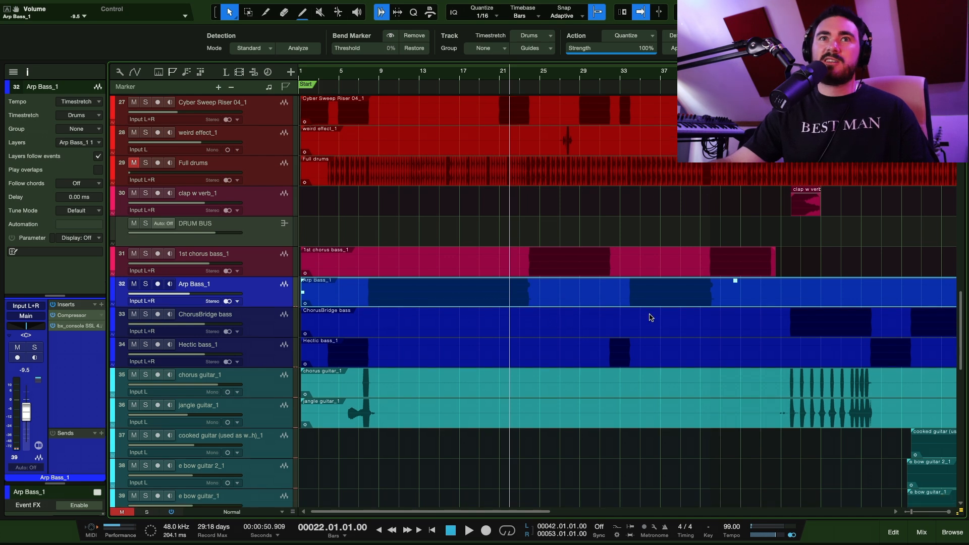
scroll(649, 318, up, 3)
click(250, 370)
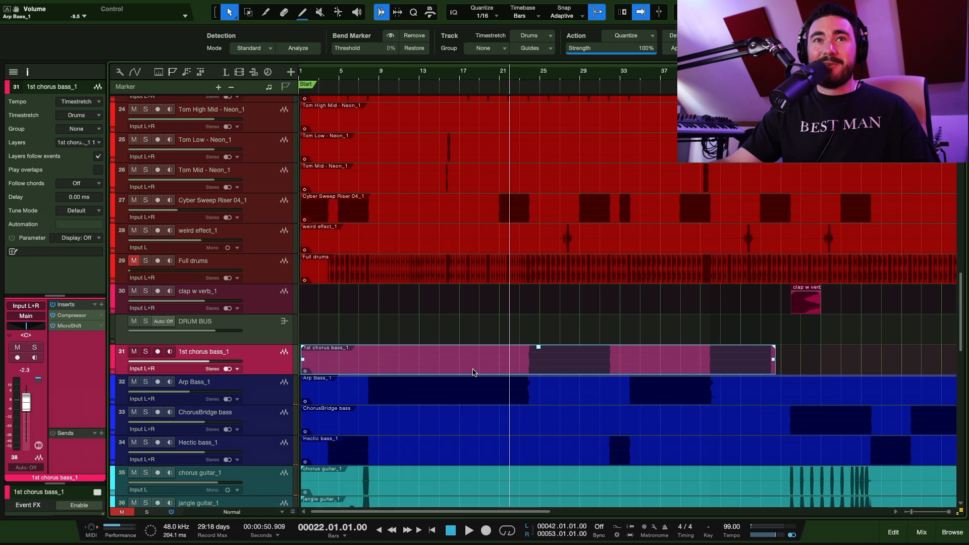
scroll(372, 346, down, 1)
scroll(379, 350, down, 4)
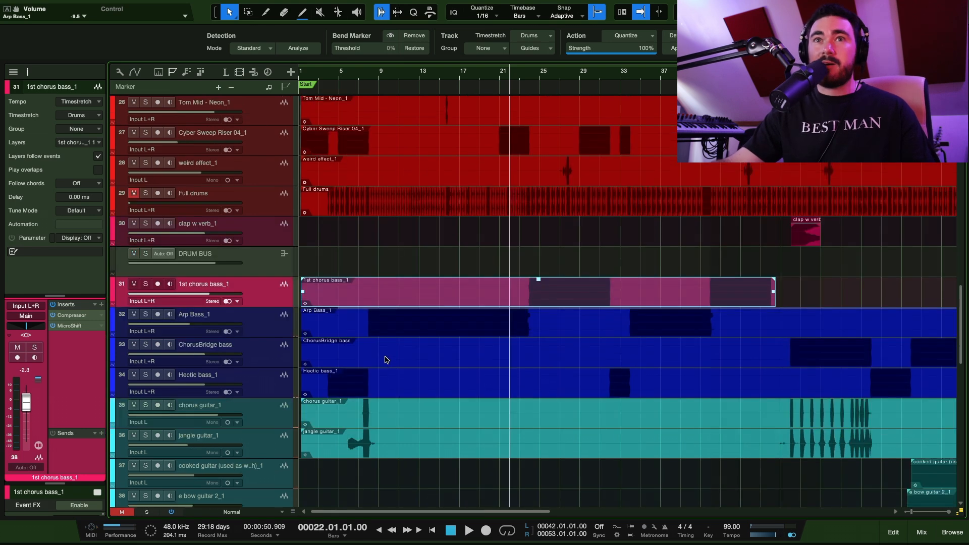
click(420, 273)
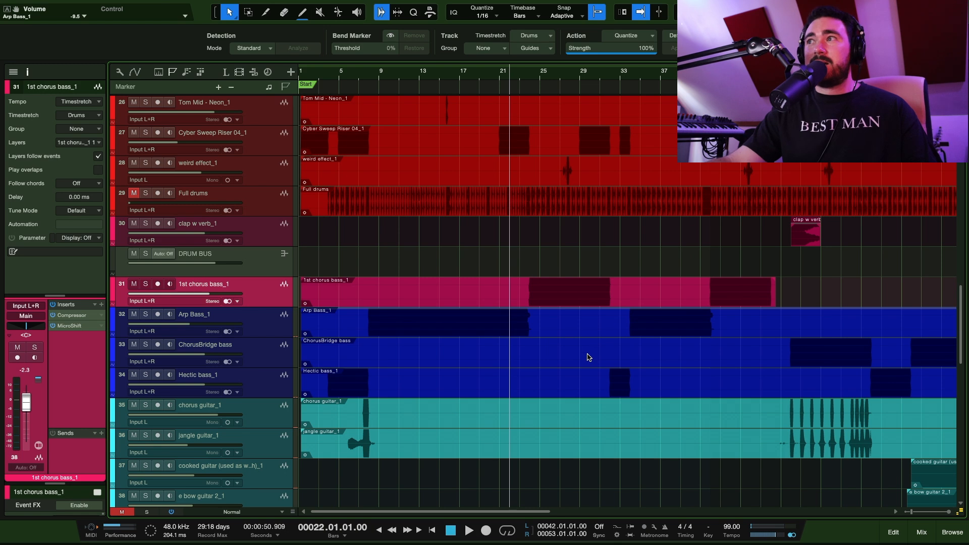
click(556, 284)
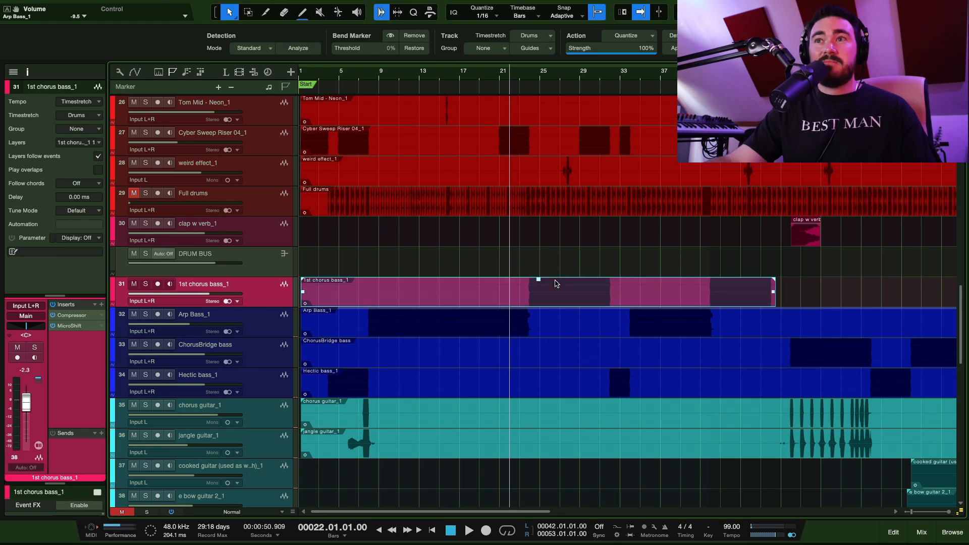
click(569, 266)
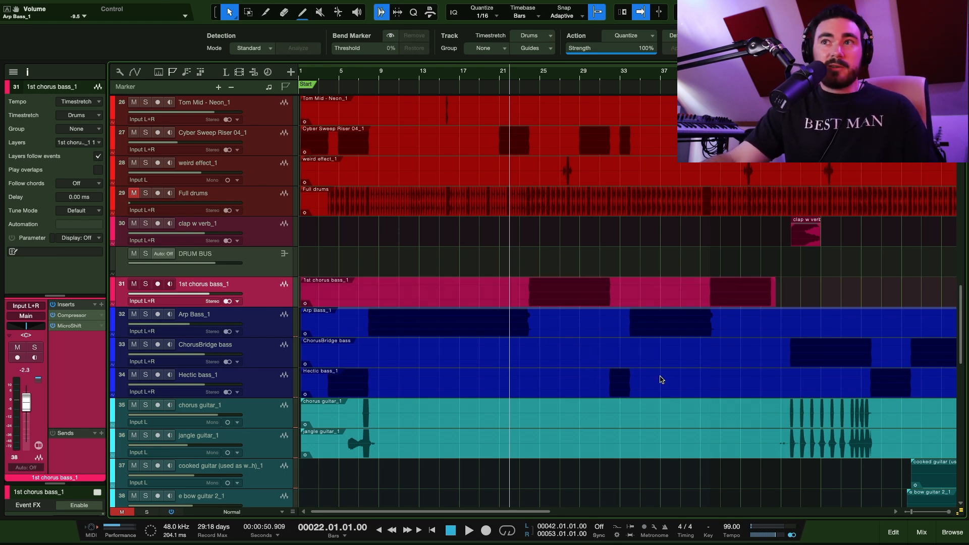
Step: Solo ChorusBridge bass and play it from bar 50
click(709, 358)
scroll(709, 358, right, 5)
click(675, 72)
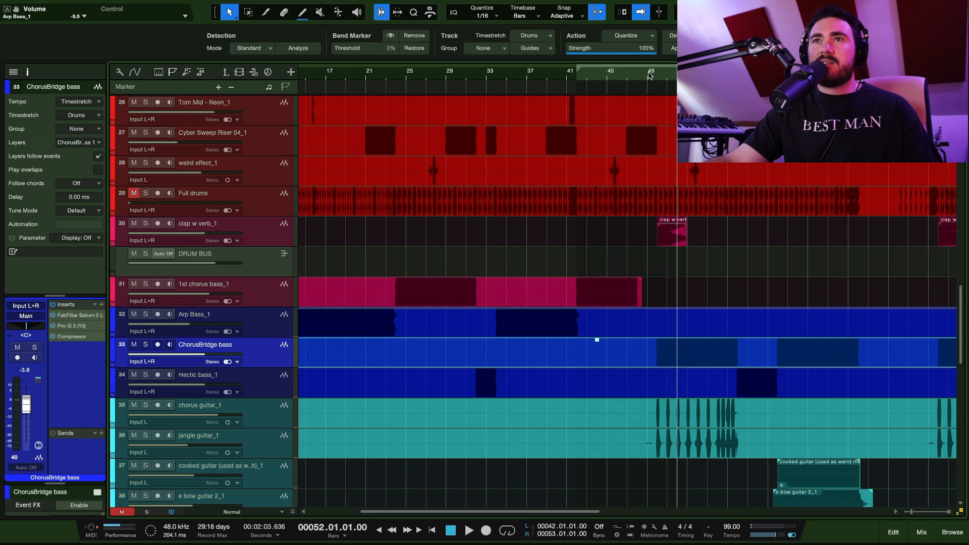
click(653, 72)
key(space)
key(s)
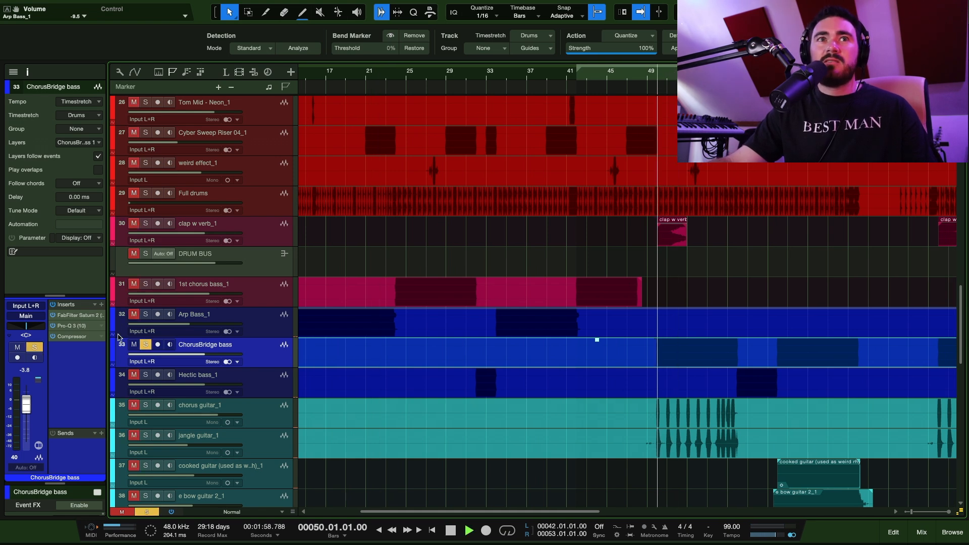
Step: Compare ChorusBridge bass with FabFilter Saturn 2 bypassed and active, try its Drive control, and close the plug-in
click(81, 315)
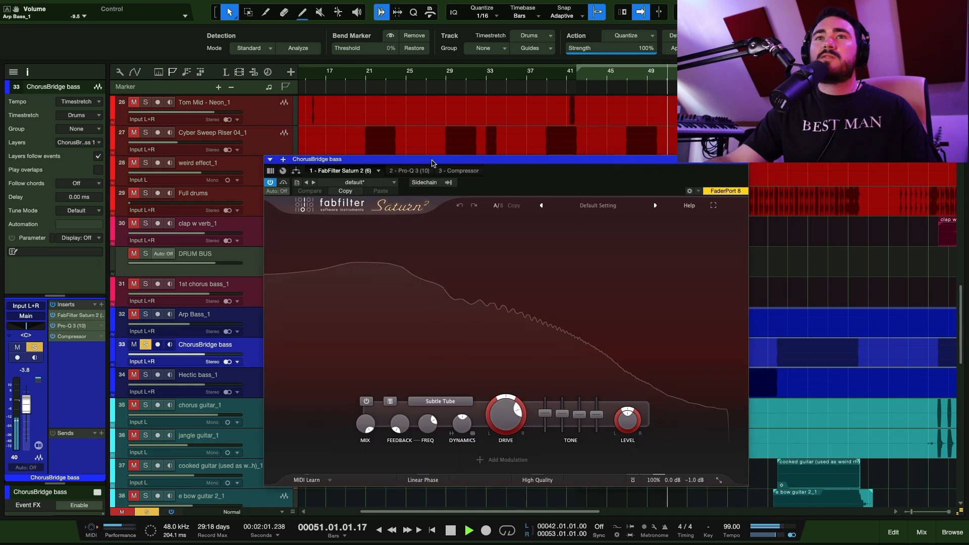
click(201, 166)
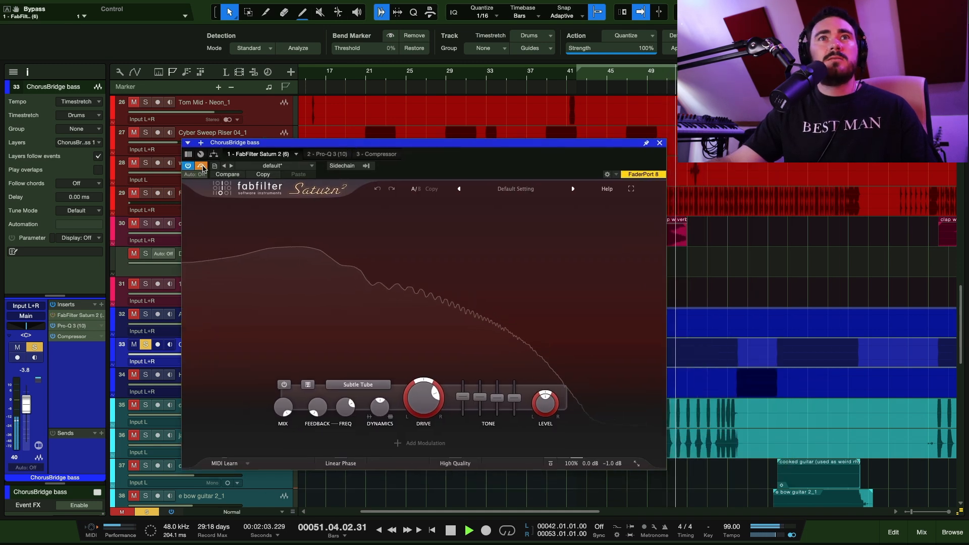
click(201, 166)
mouse_move(436, 391)
mouse_down()
mouse_move(435, 368)
mouse_move(456, 323)
mouse_move(434, 395)
mouse_move(425, 398)
mouse_move(421, 381)
mouse_up()
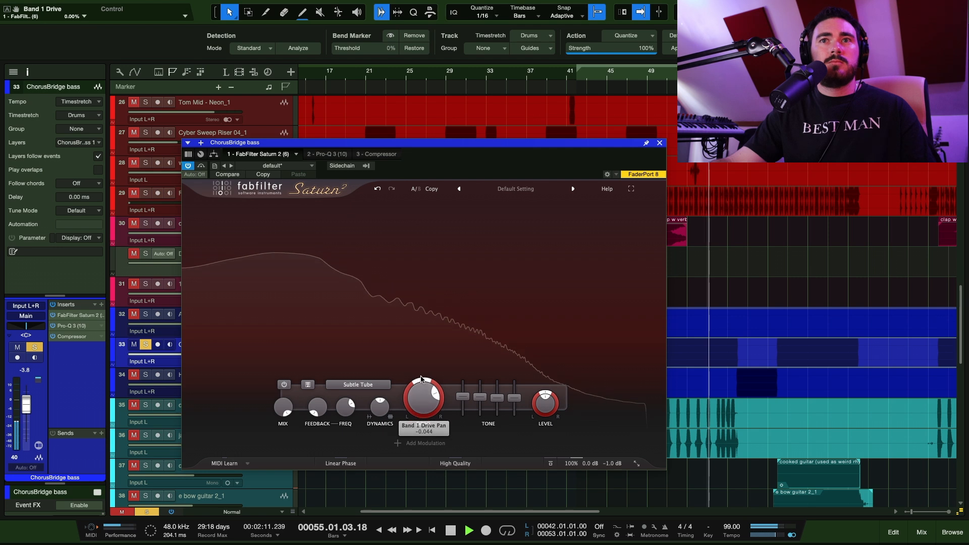
key(space)
click(660, 144)
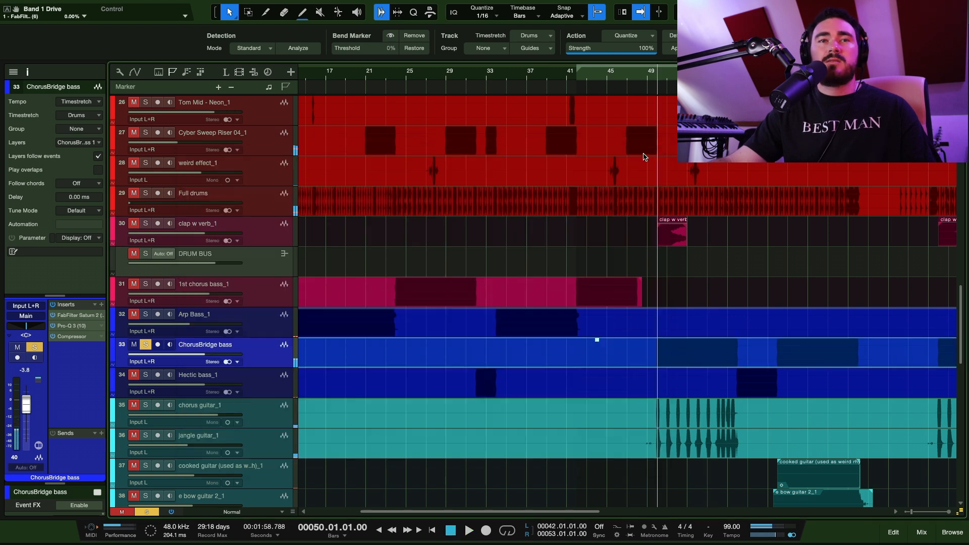
Step: Open Pro-Q 3 on ChorusBridge bass, inspect its EQ cut during playback, and close it
double_click(75, 326)
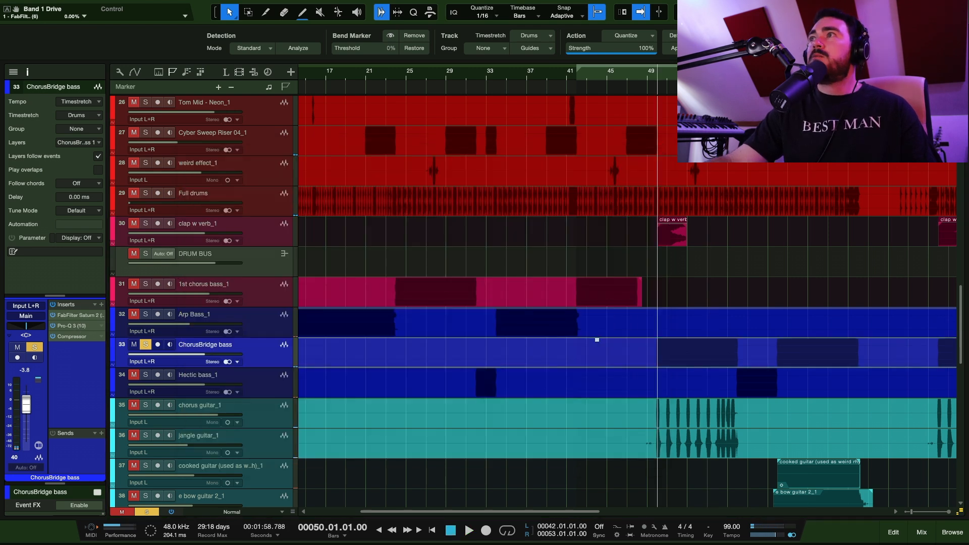
drag(479, 99, 303, 112)
key(space)
mouse_move(375, 266)
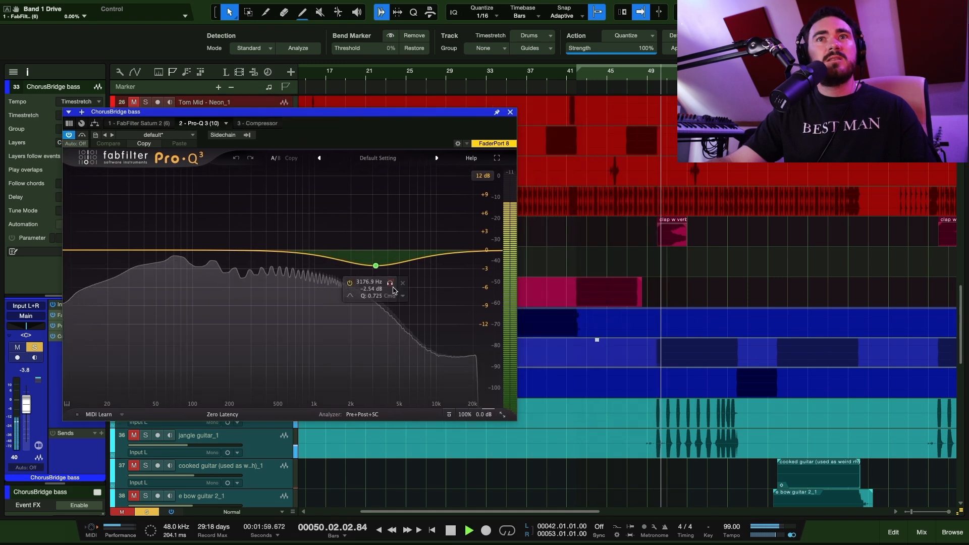
key(space)
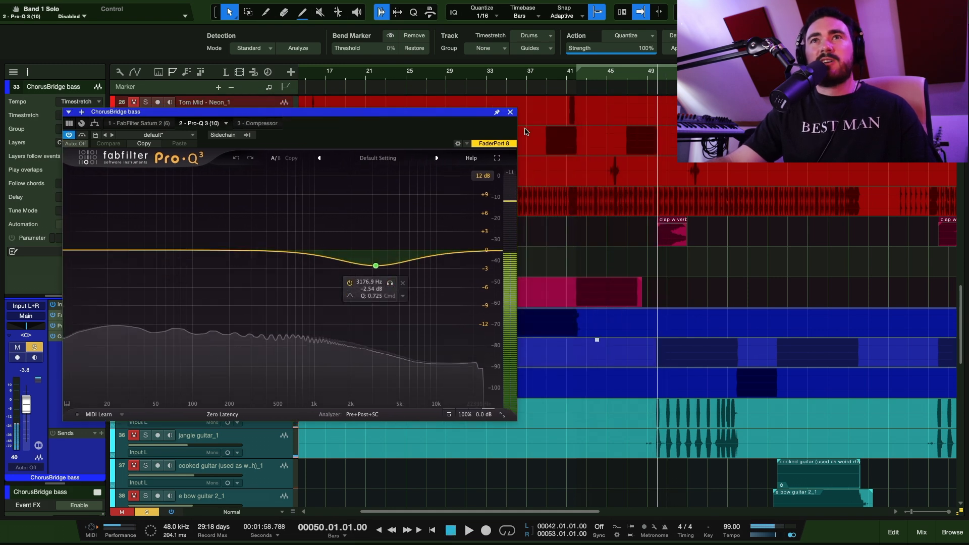
click(511, 112)
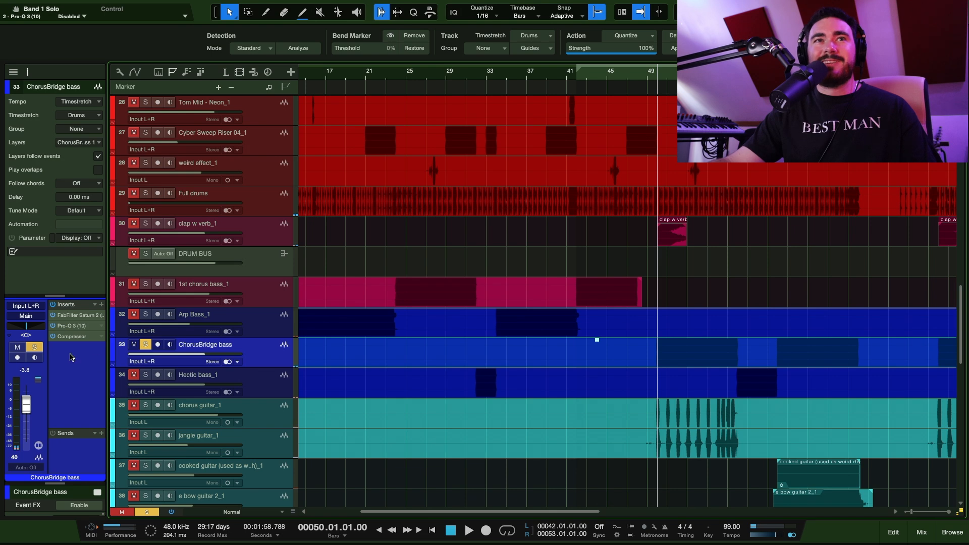
Step: Look at the Pro-Q 3 curve on ChorusBridge bass again, view its Compressor settings, and close both plug-ins
click(75, 327)
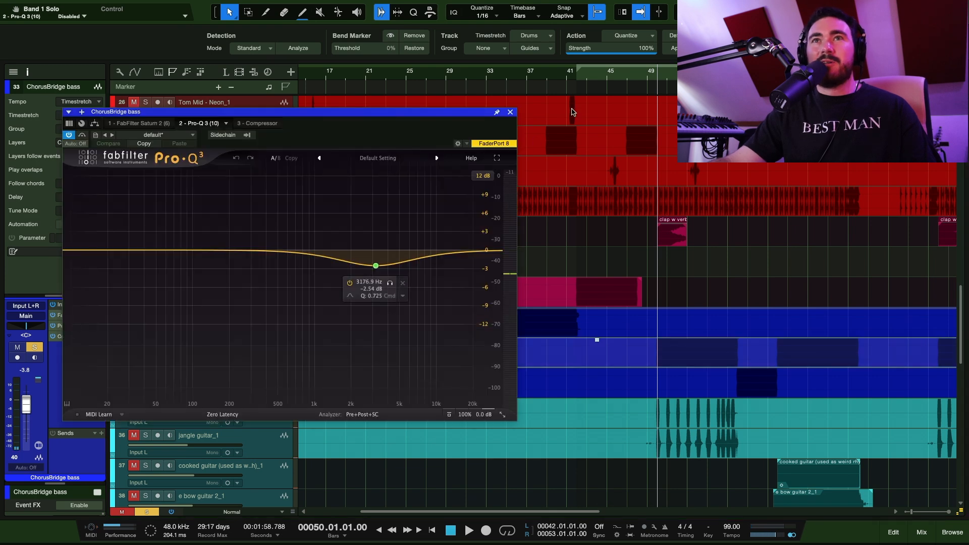
click(510, 111)
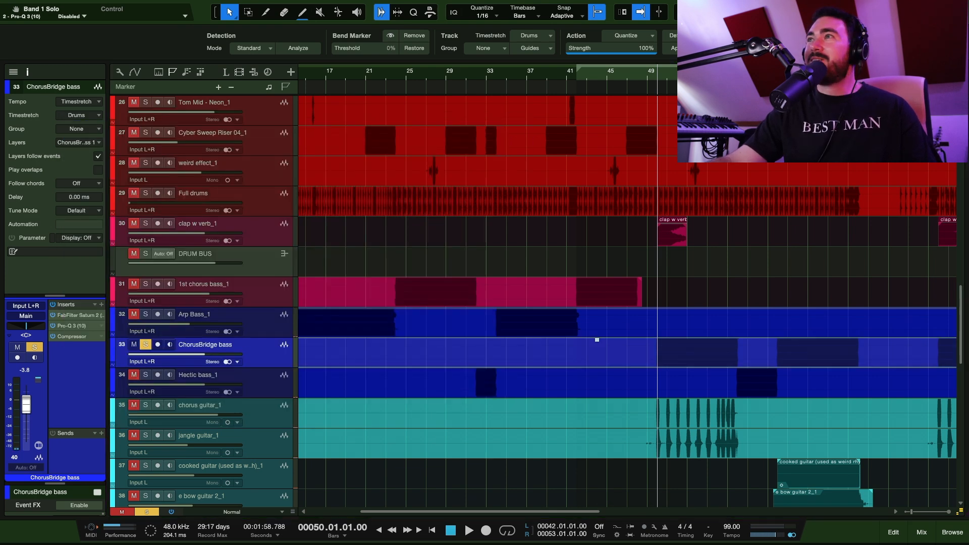
click(72, 336)
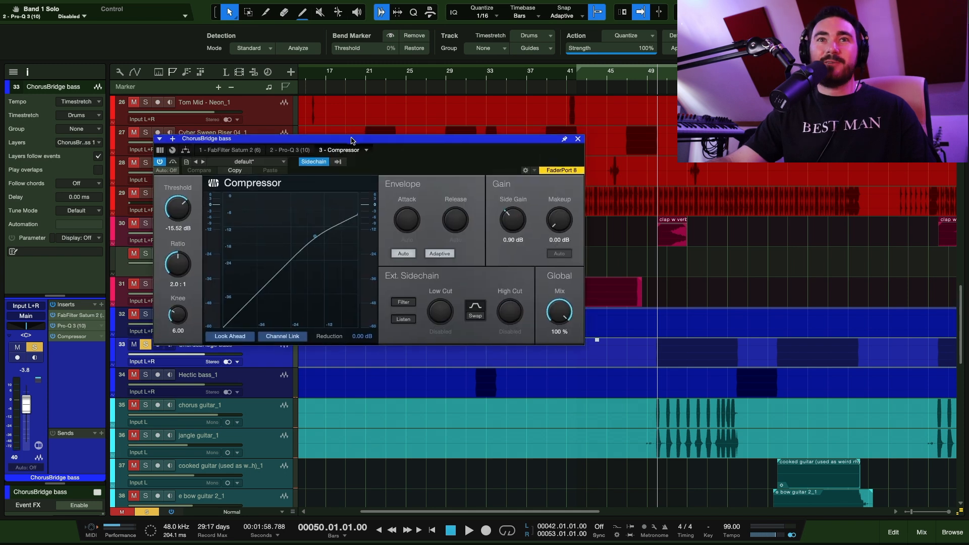
click(578, 141)
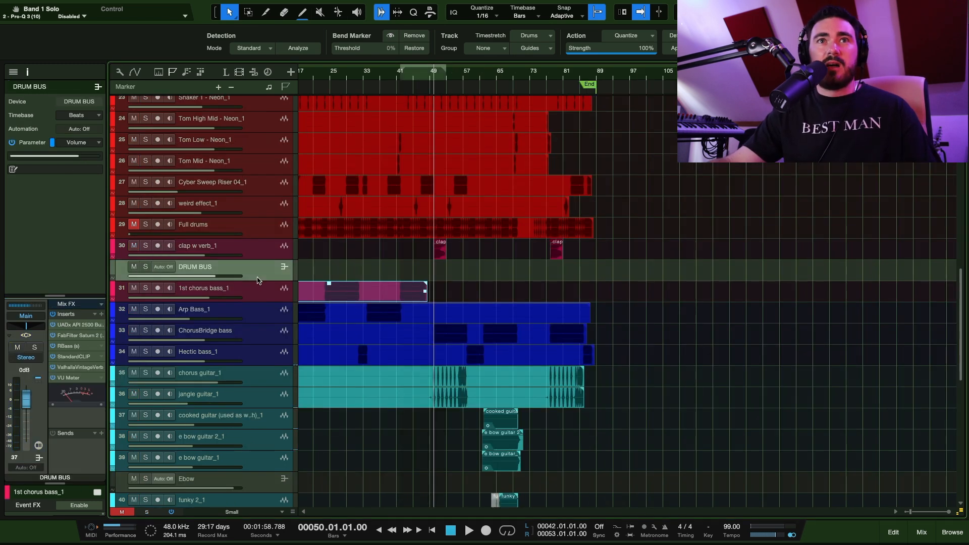
Step: Solo 1st chorus bass_1 together with the drum tracks and DRUM BUS, and play from bar 50
key(z)
click(260, 301)
key(s)
click(273, 257)
key(s)
key(z)
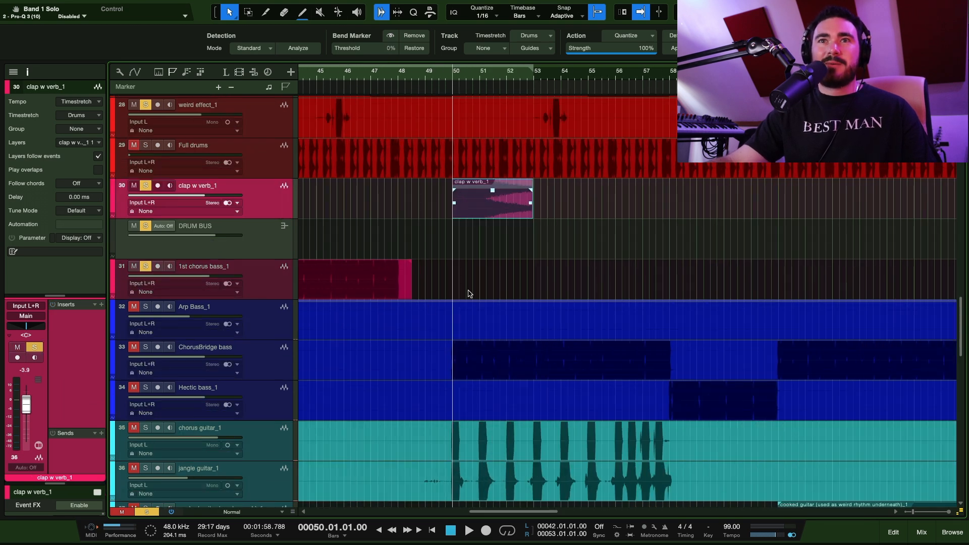
scroll(473, 287, down, 2)
key(space)
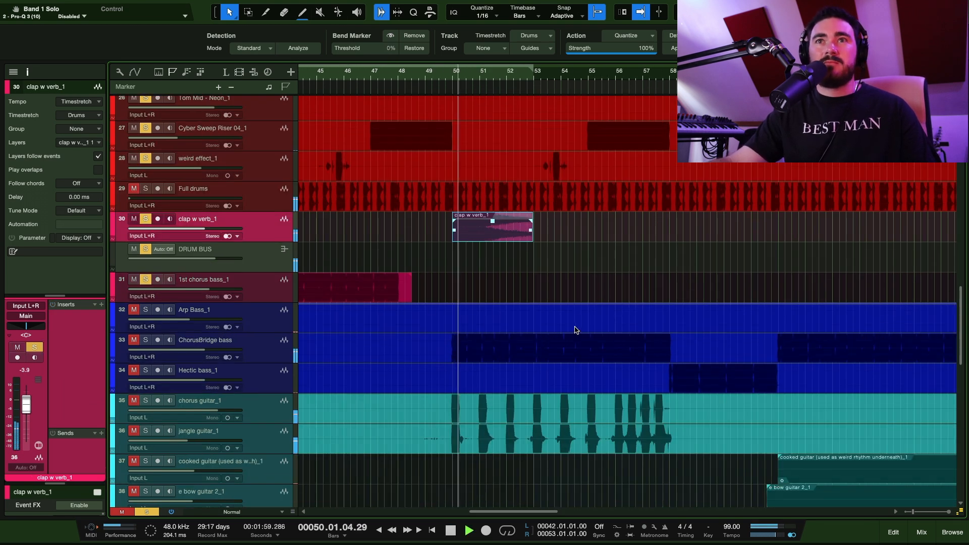
Step: Add Arp Bass_1, ChorusBridge bass and Hectic bass_1 to the solo and play them with the drums from bar 50
click(266, 388)
key(space)
shift+click(270, 323)
key(s)
key(space)
scroll(493, 343, down, 2)
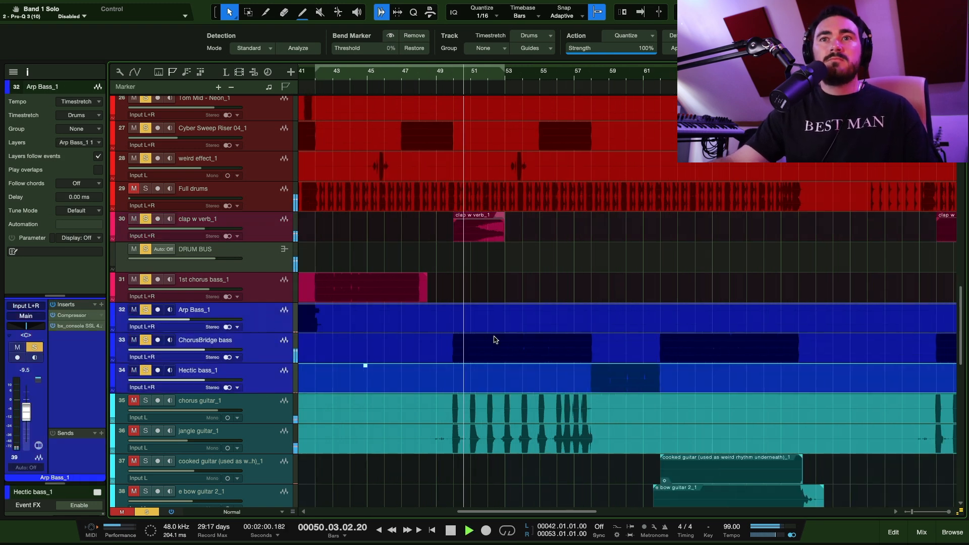
Step: Select Hectic bass_1 and Kick 1 - LinnDrum_1 in turn while the drums and bass play, and view the drum channels in the mixer
scroll(510, 318, down, 2)
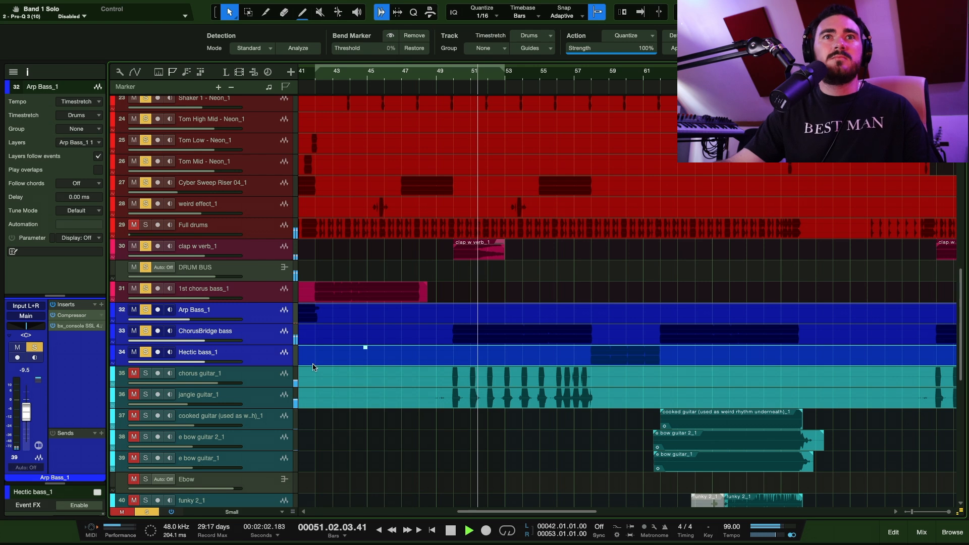
click(273, 359)
scroll(504, 273, down, 2)
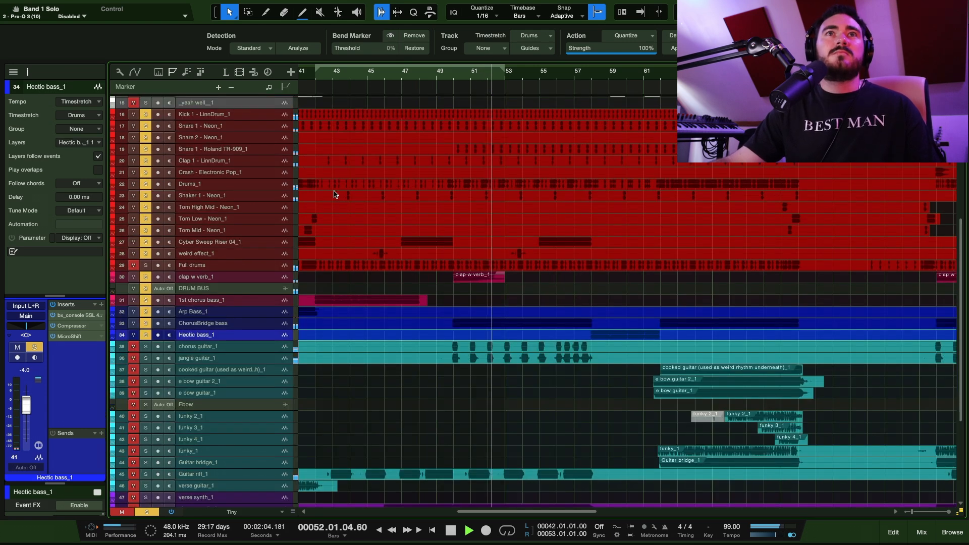
click(254, 117)
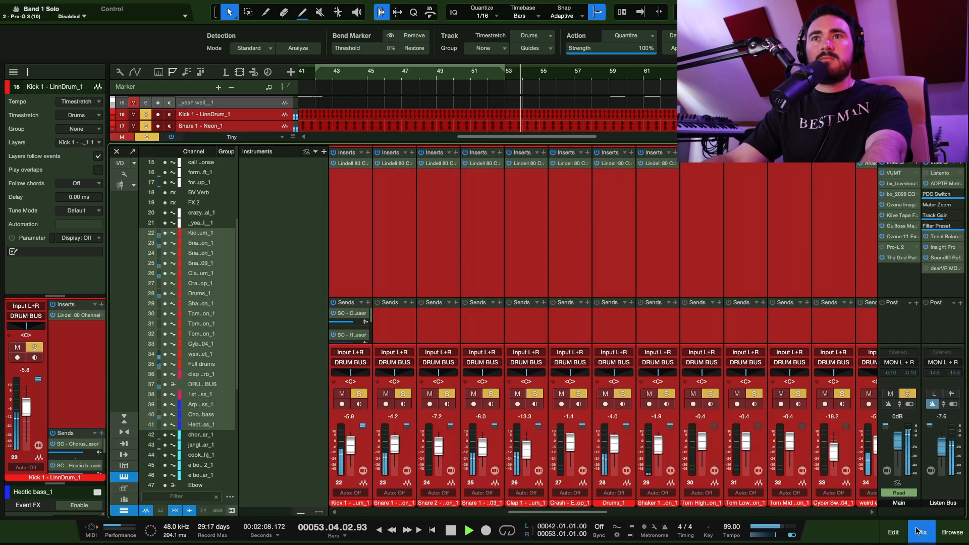
click(921, 532)
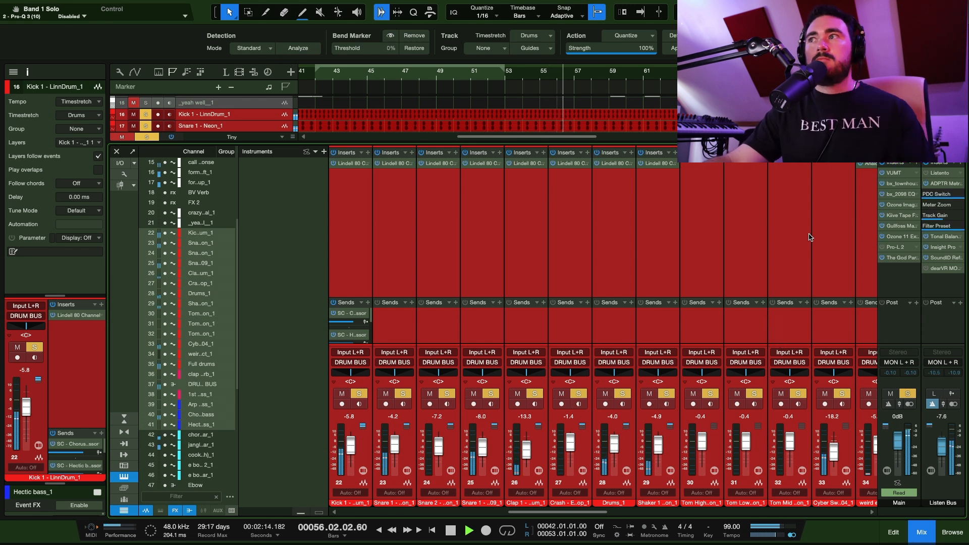
Step: Hide the mixer, clear the track solos and stop playback
key(F3)
key(w)
key(space)
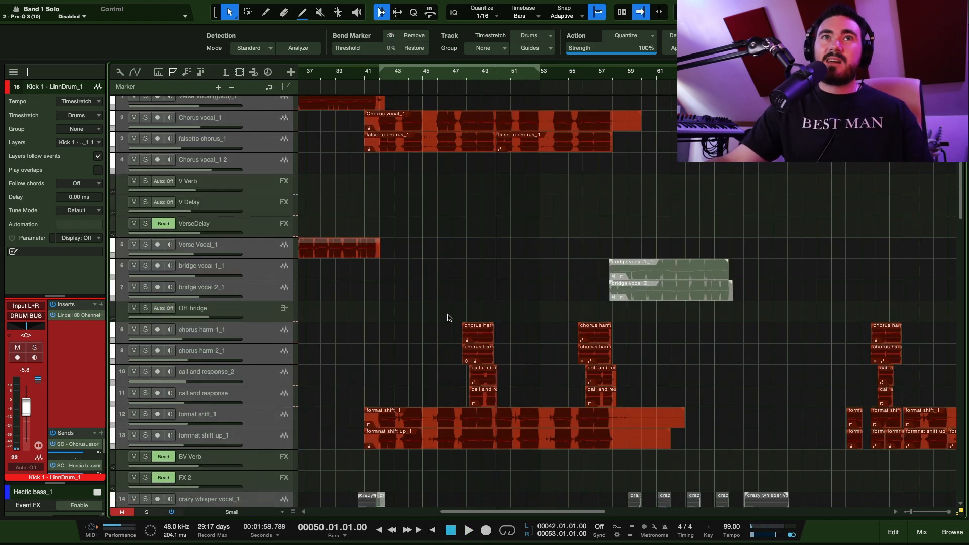
Step: Solo Verse Vocal (good)_1 and play it from bar 7
scroll(447, 318, up, 1)
scroll(388, 130, left, 10)
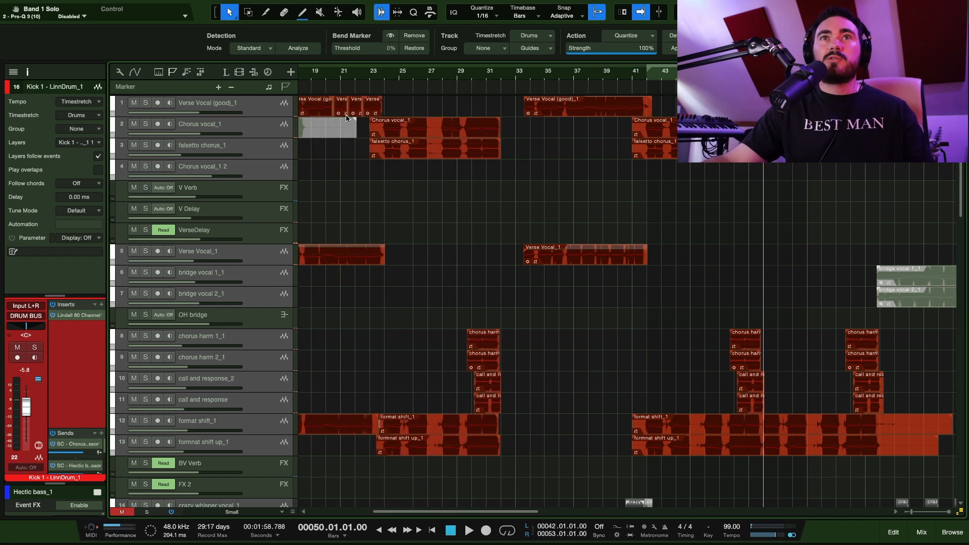
click(283, 109)
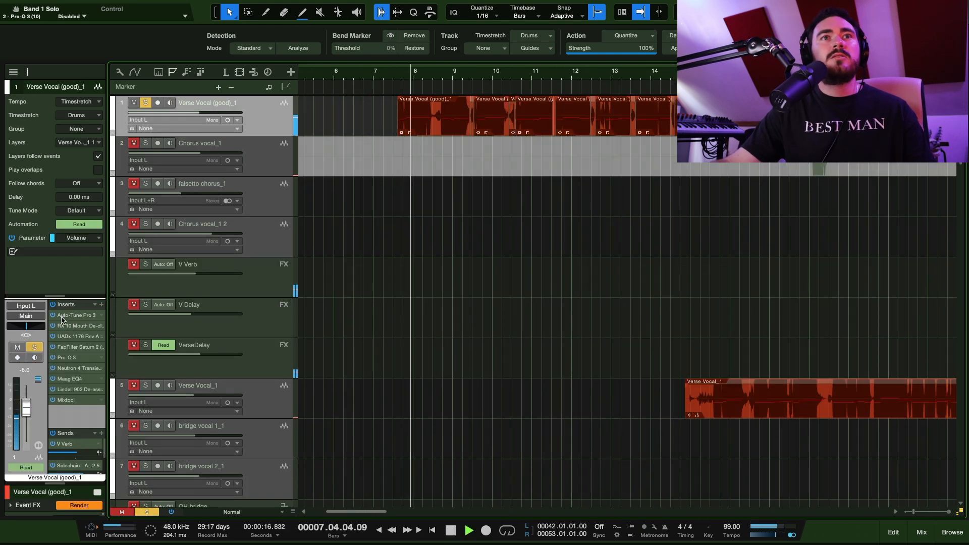
key(space)
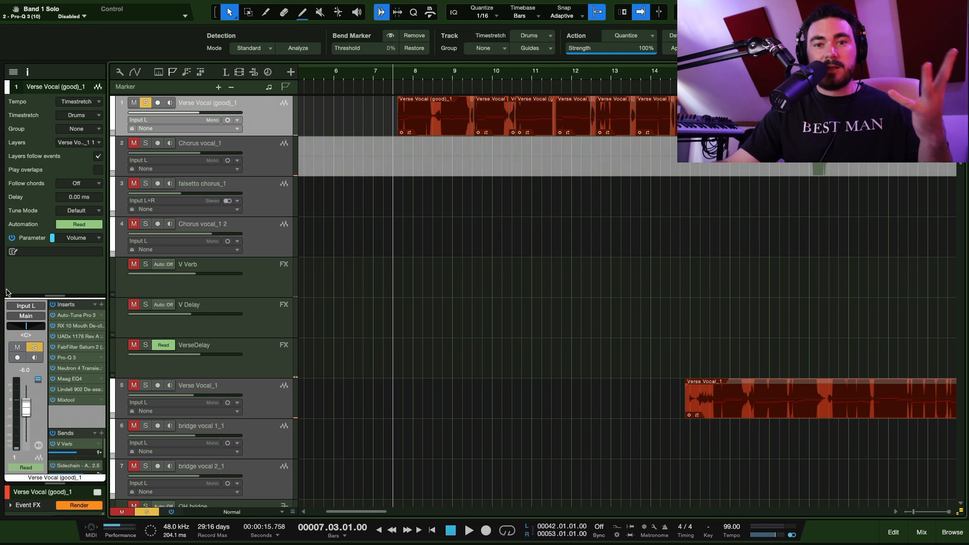
Step: Open Auto-Tune Pro on Verse Vocal (good)_1 and compare the vocal with and without it during playback
double_click(85, 317)
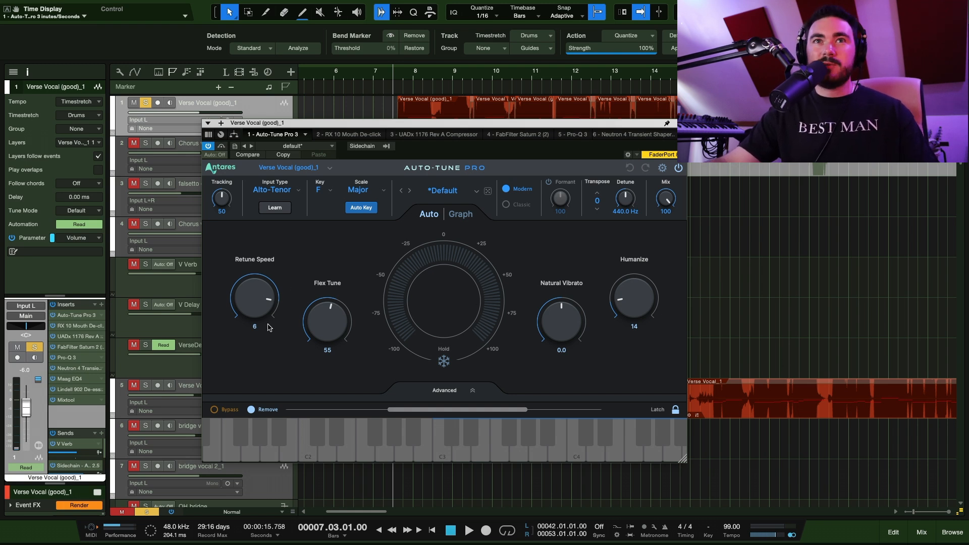
key(space)
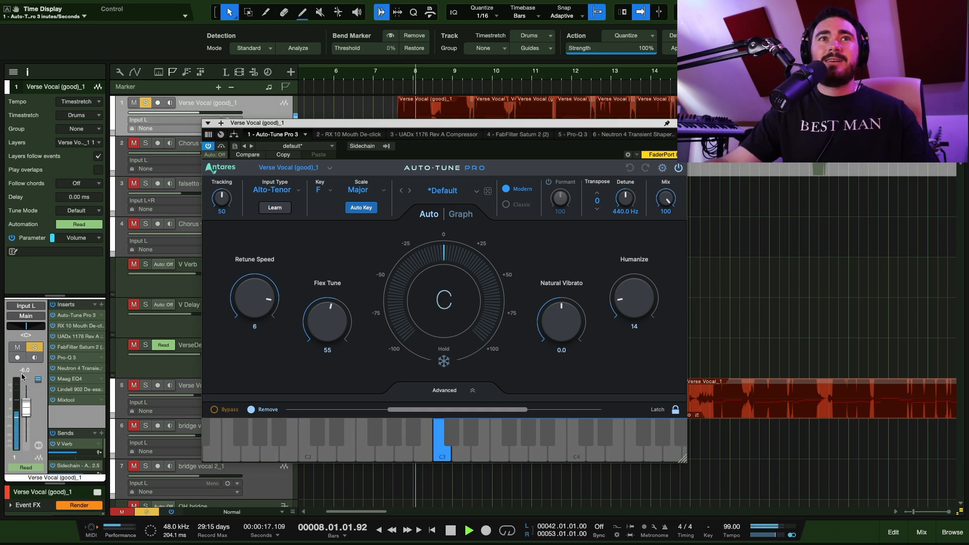
click(222, 147)
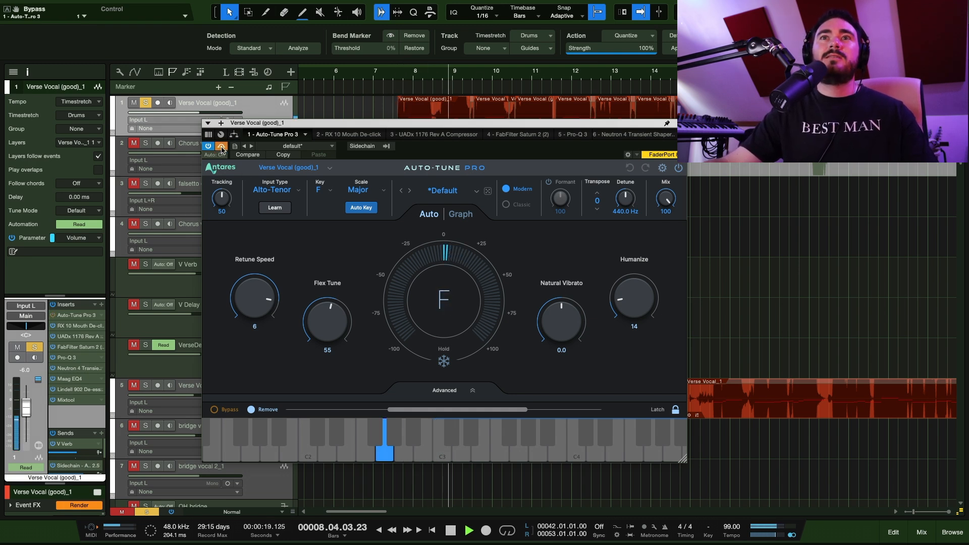
click(222, 147)
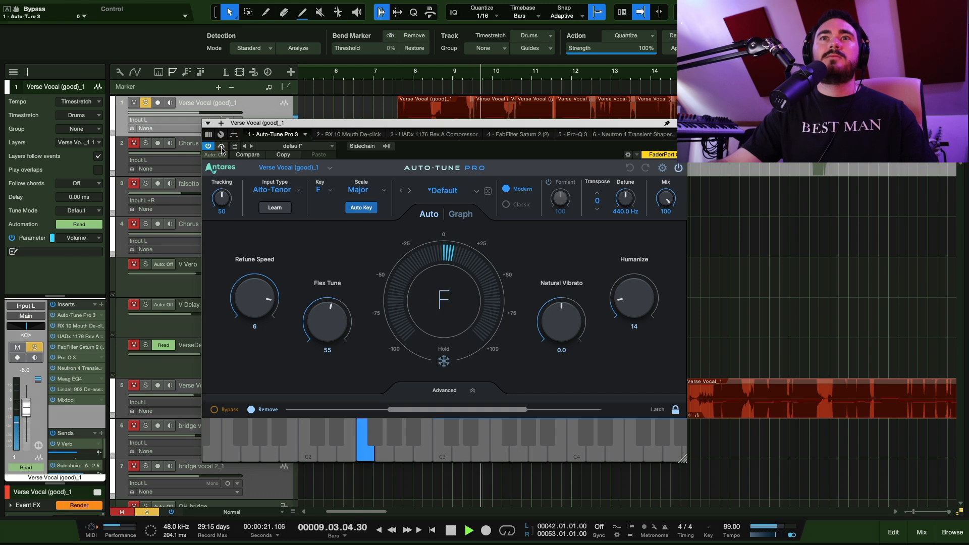
key(space)
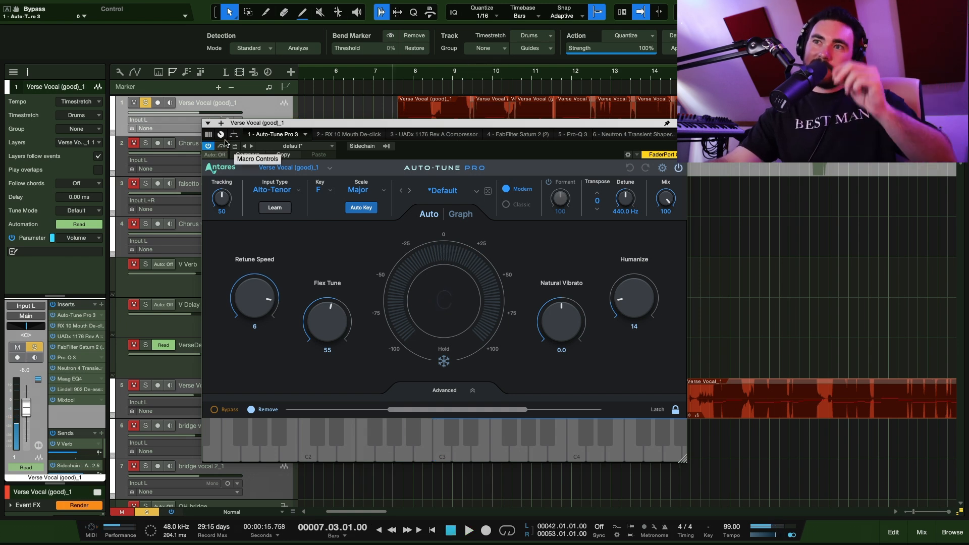
Step: Open the first Verse Vocal (good)_1 clip in Melodyne, close Auto-Tune, inspect the pitch notes and return to the arrangement
double_click(471, 121)
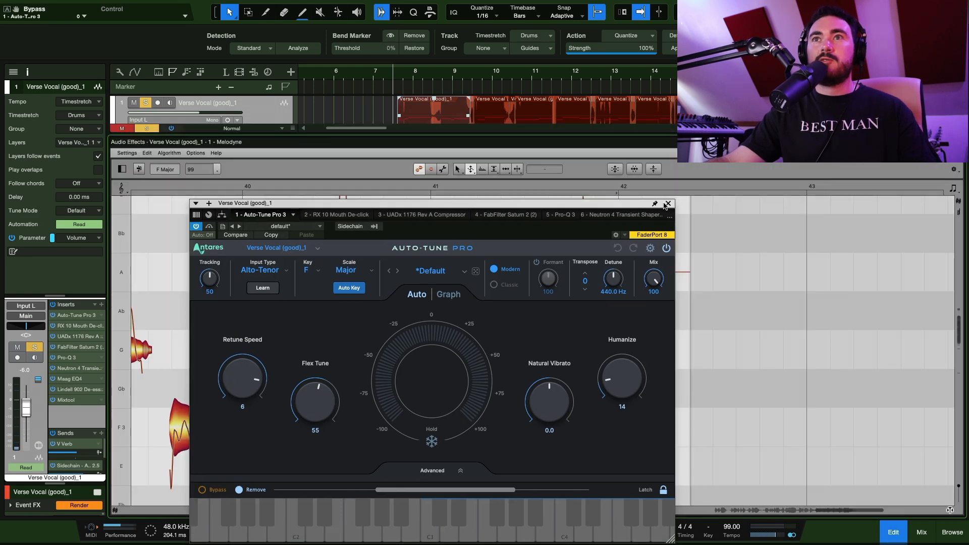
click(668, 204)
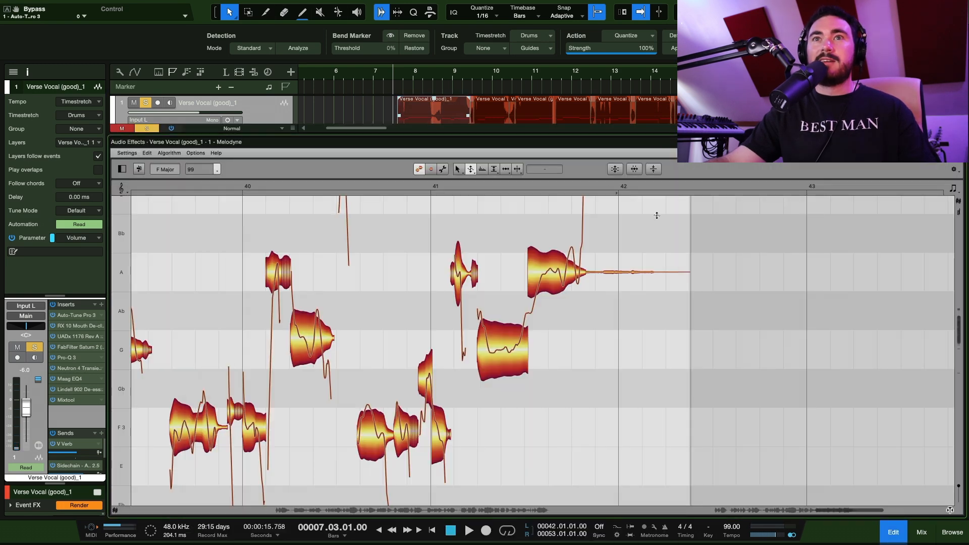
scroll(283, 358, left, 3)
scroll(353, 340, down, 3)
scroll(253, 303, left, 1)
key(F2)
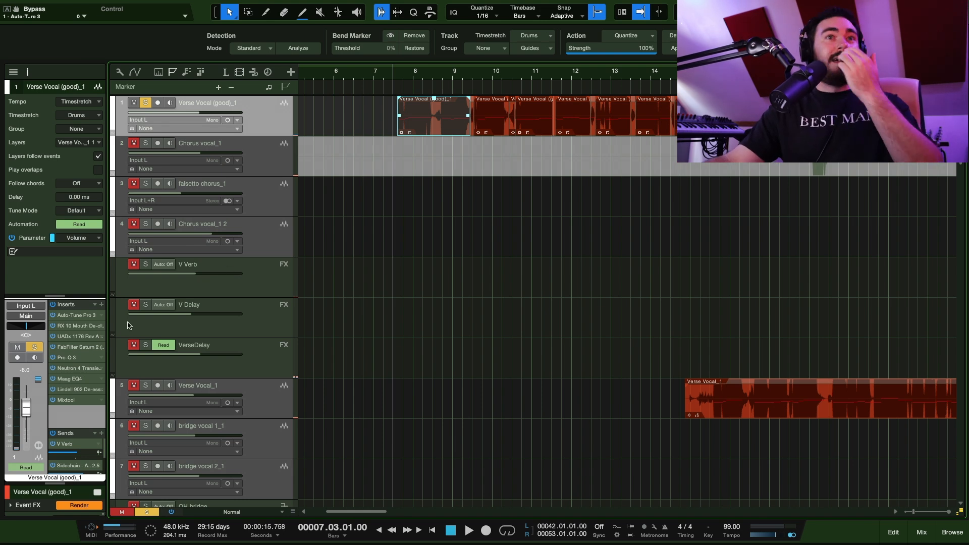
Step: View RX 10 Mouth De-click on the verse vocal, and check the UADx 1176 Rev A Compressor's meter during playback
double_click(76, 326)
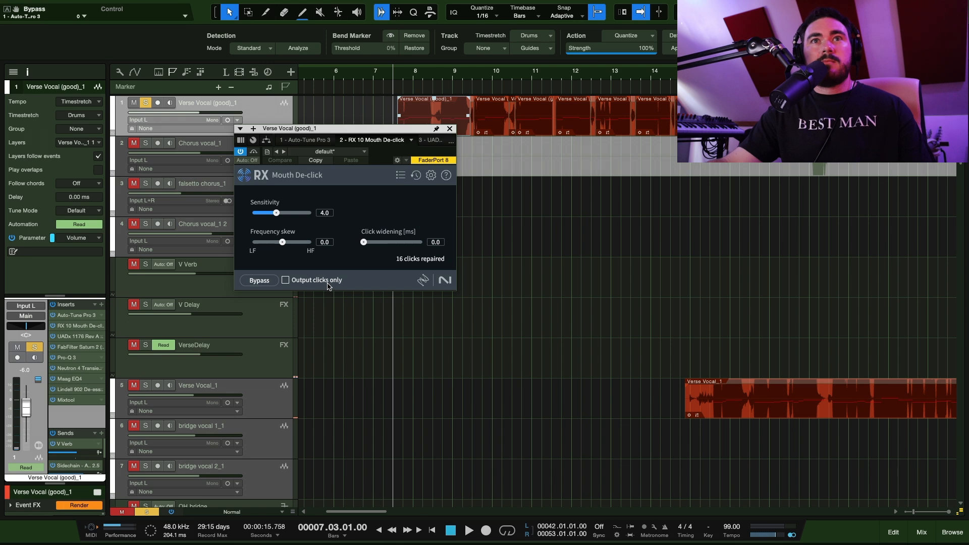
click(449, 130)
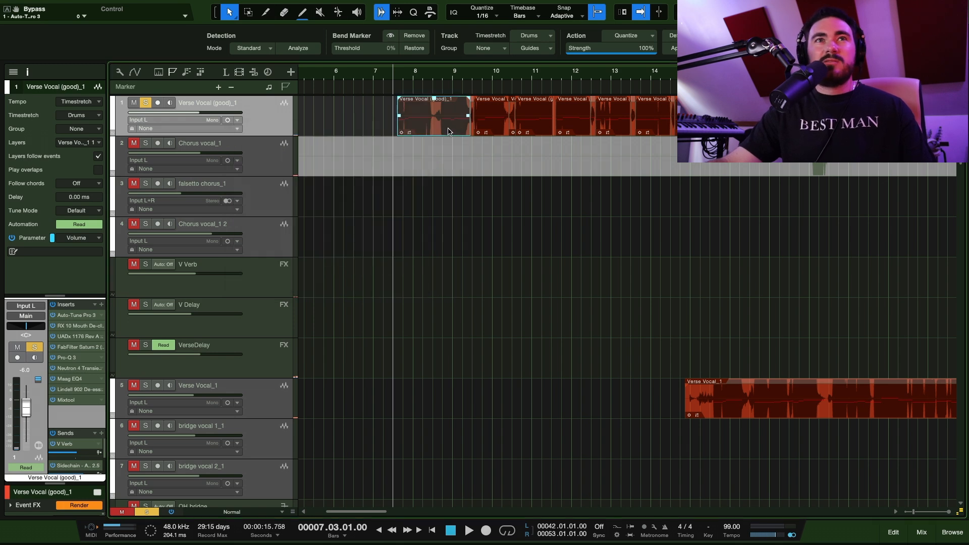
key(space)
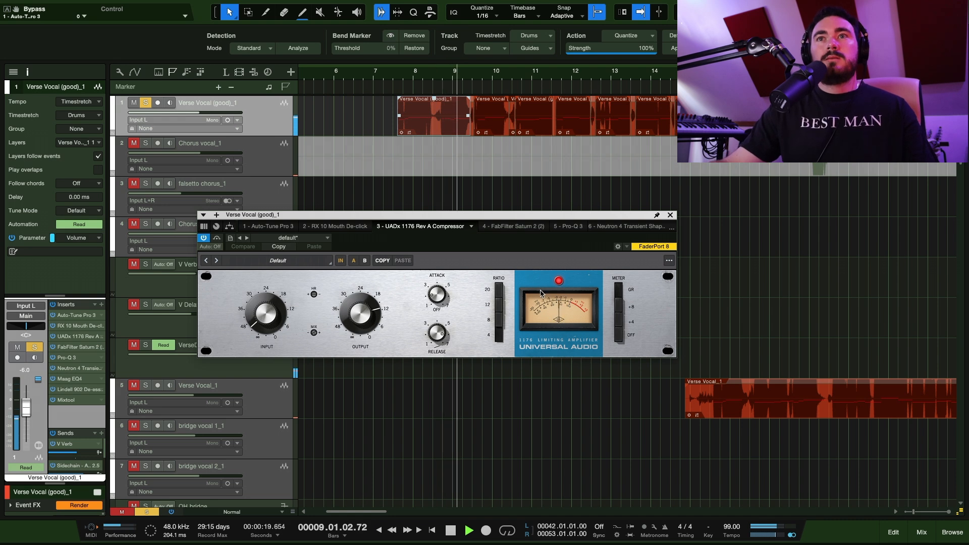
key(space)
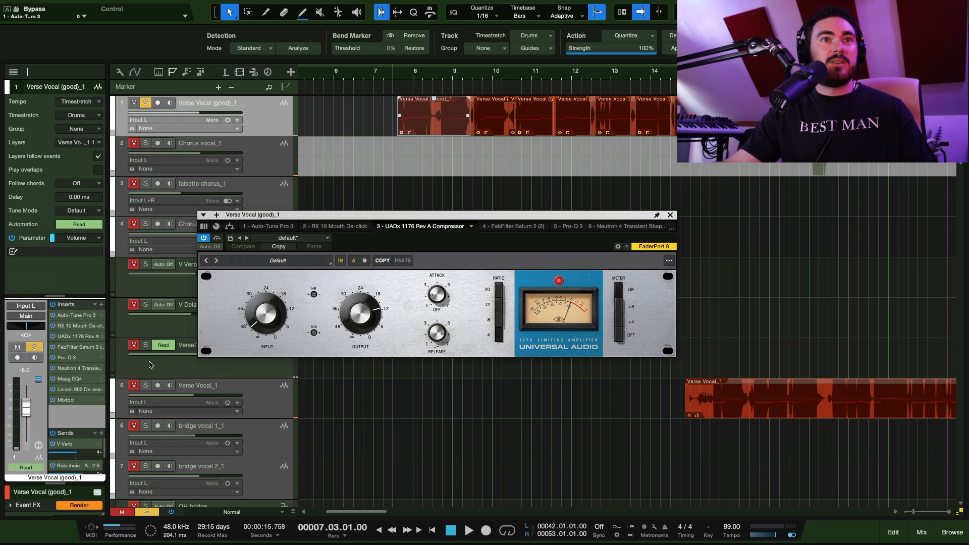
Step: Open FabFilter Saturn 2 on the verse vocal and compare the sound with and without its saturation during playback
click(75, 348)
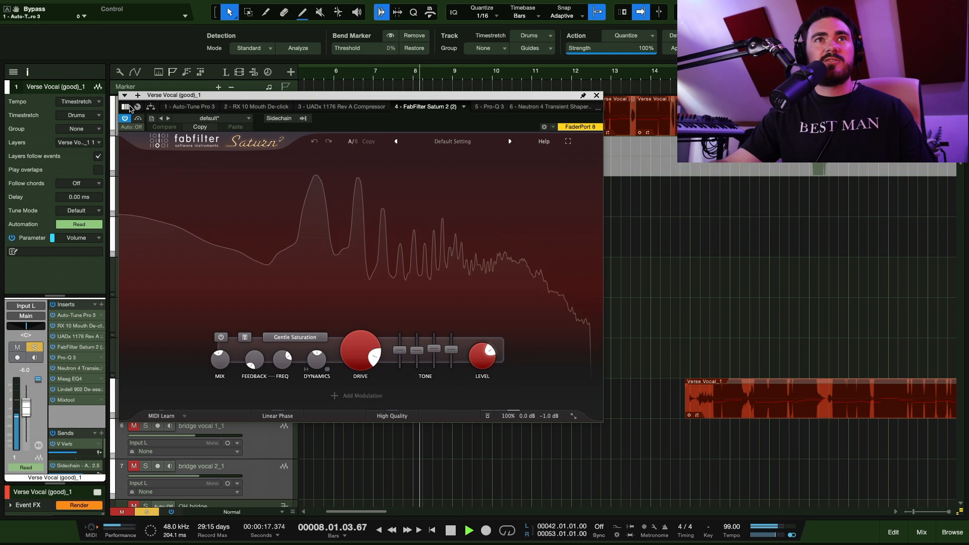
click(140, 121)
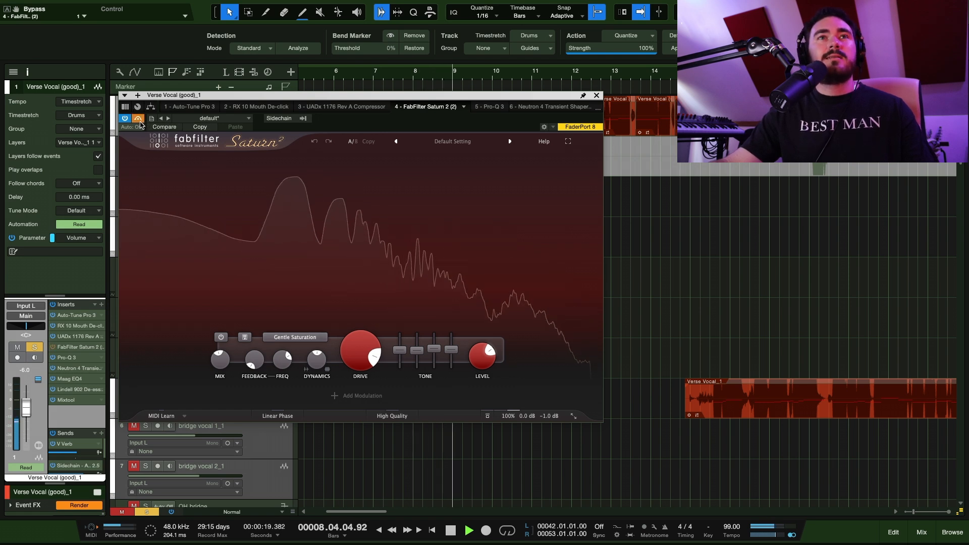
click(141, 122)
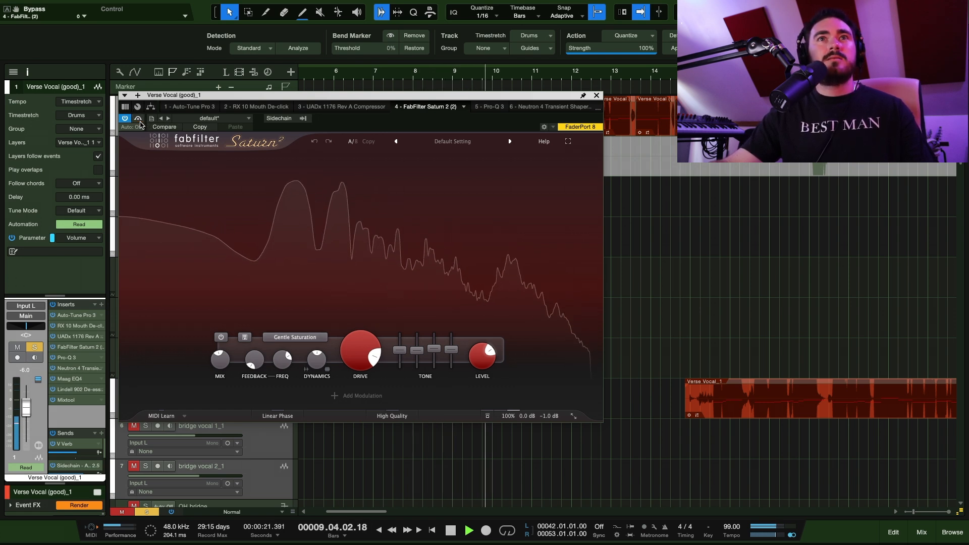
key(space)
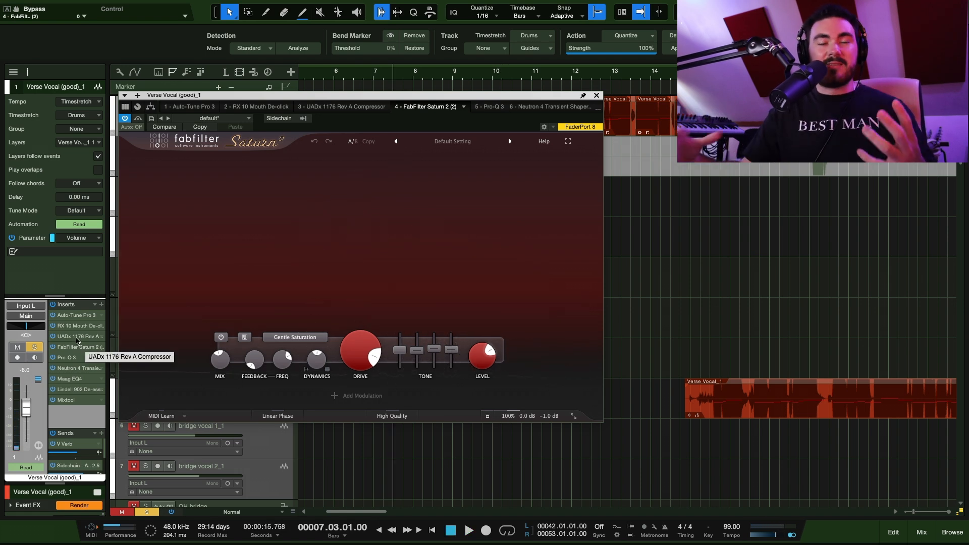
Step: Open Pro-Q 3 on the verse vocal and compare the sound with and without its EQ during playback
double_click(68, 357)
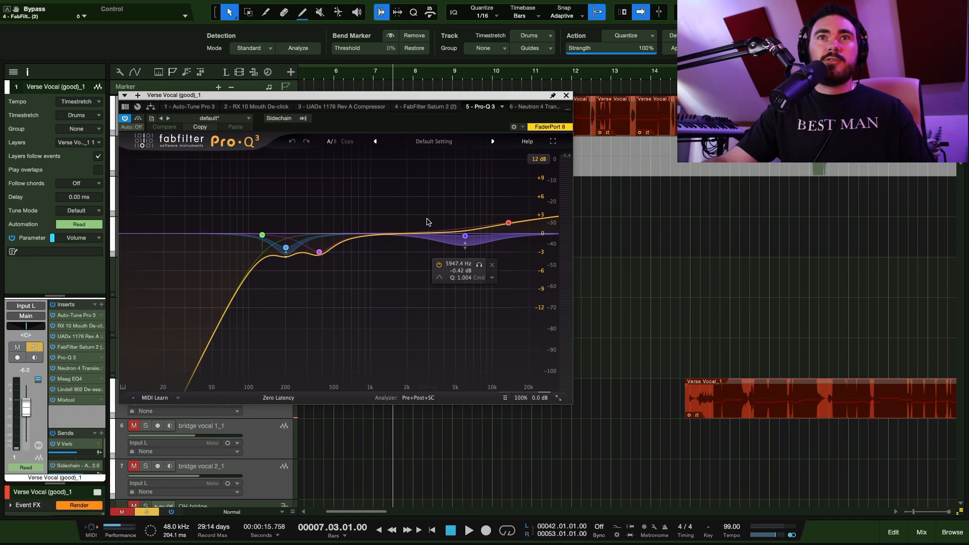
key(space)
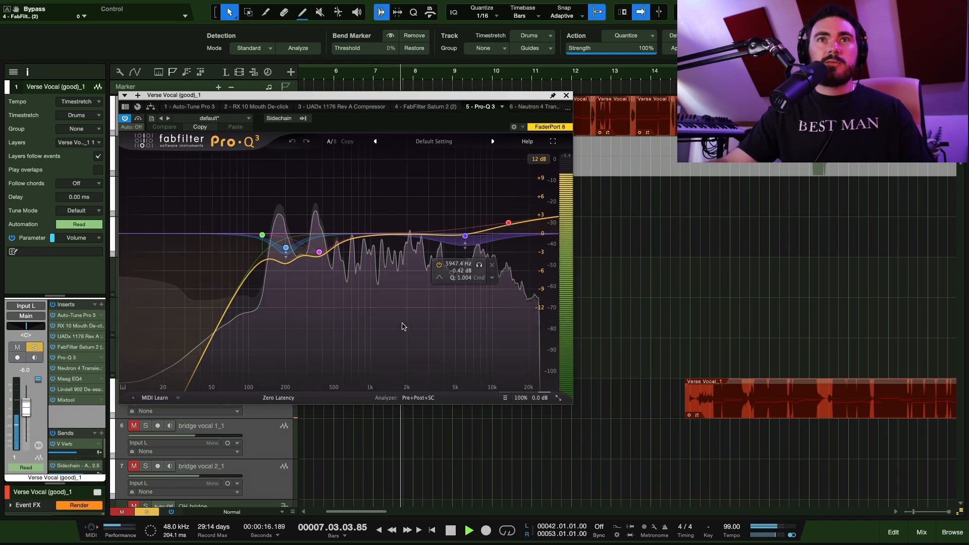
click(138, 119)
click(139, 119)
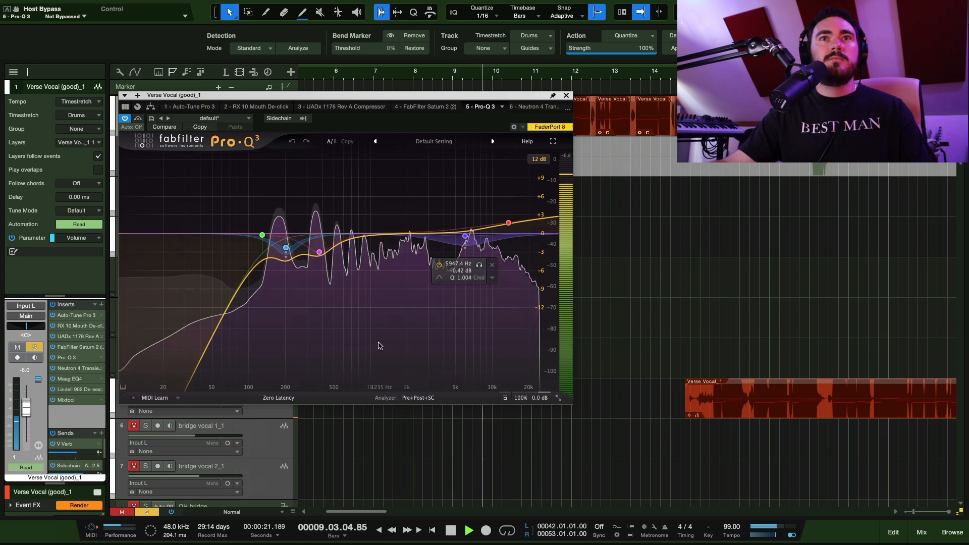
Step: Audition the 201 Hz and 379 Hz cut bands of the verse vocal's Pro-Q 3 in solo
mouse_move(286, 256)
key(space)
click(285, 249)
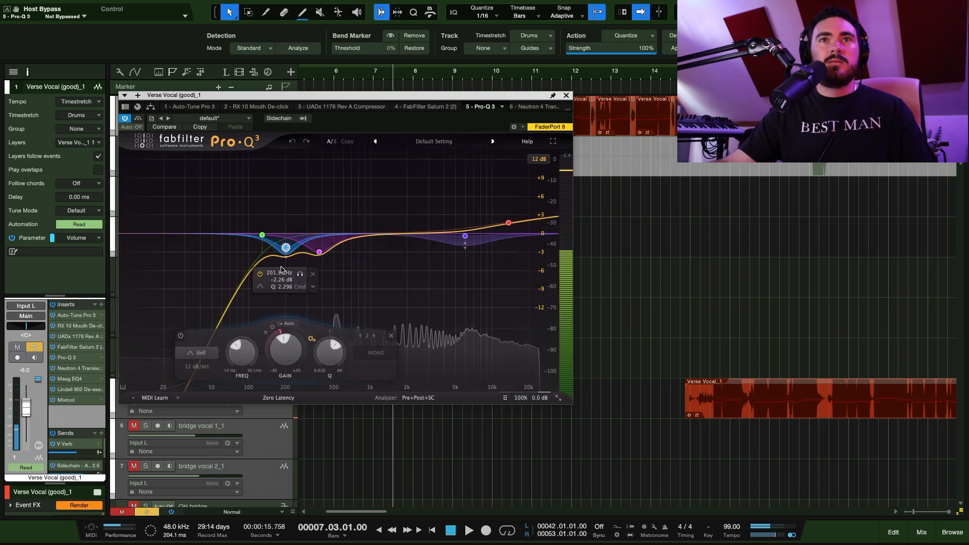
click(299, 274)
key(space)
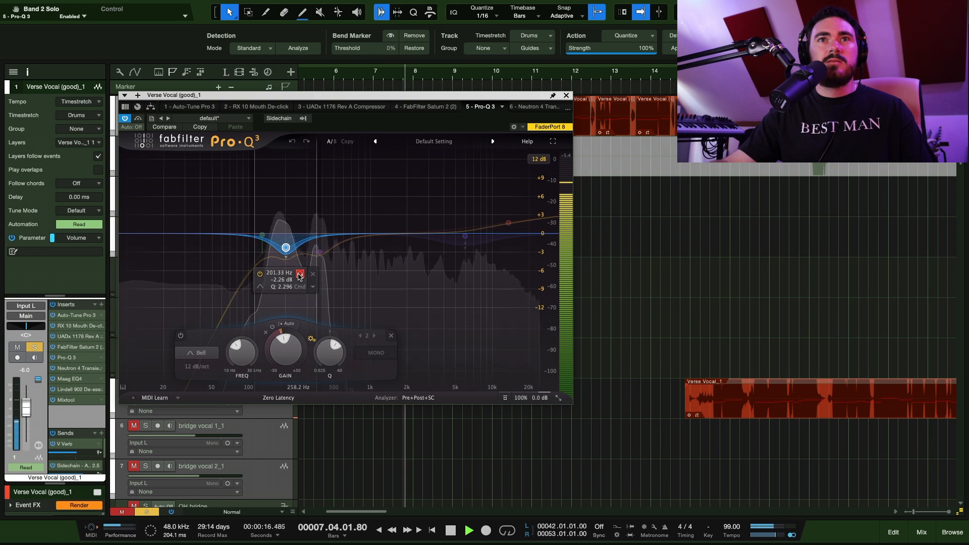
key(space)
click(333, 270)
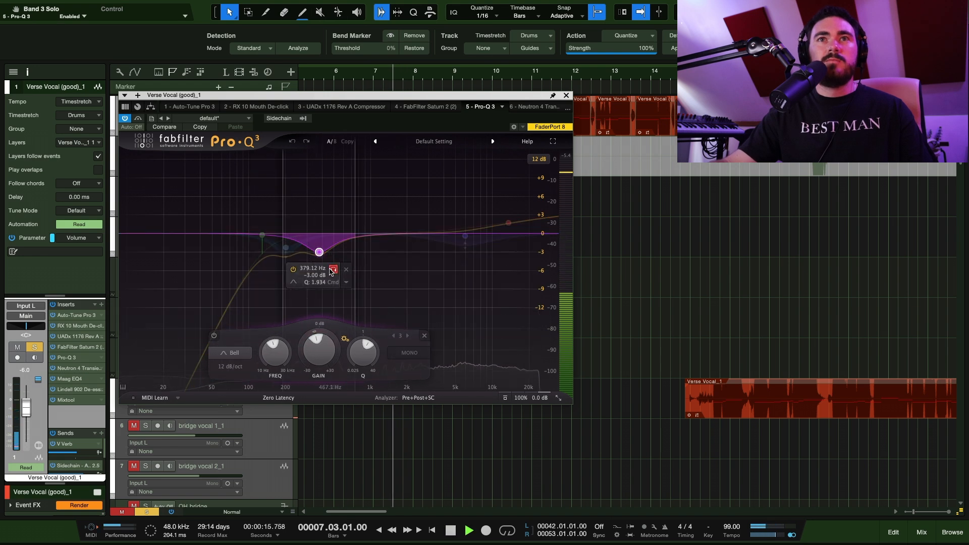
key(space)
key(space)
Step: Audition the 5947 Hz dynamic band in solo during playback, and close Pro-Q 3
click(465, 235)
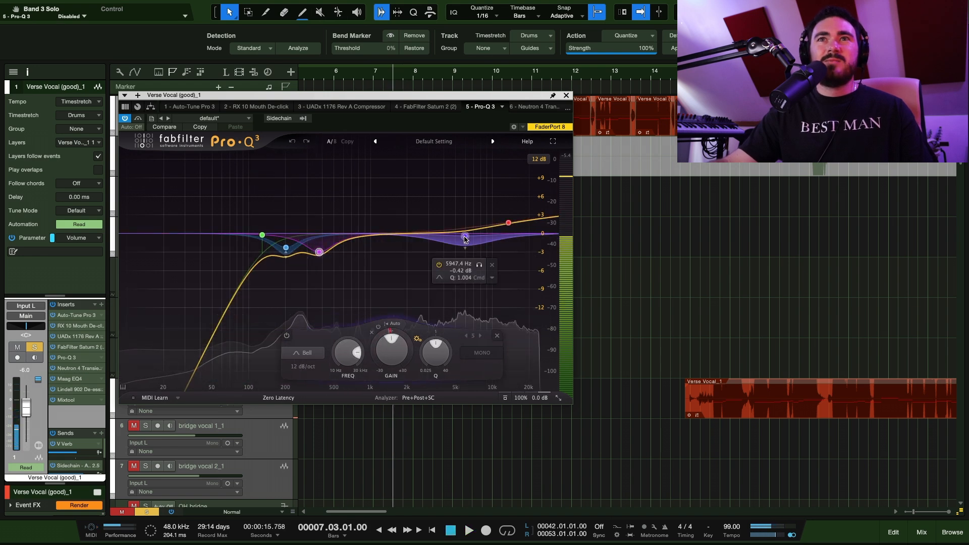
click(478, 264)
key(space)
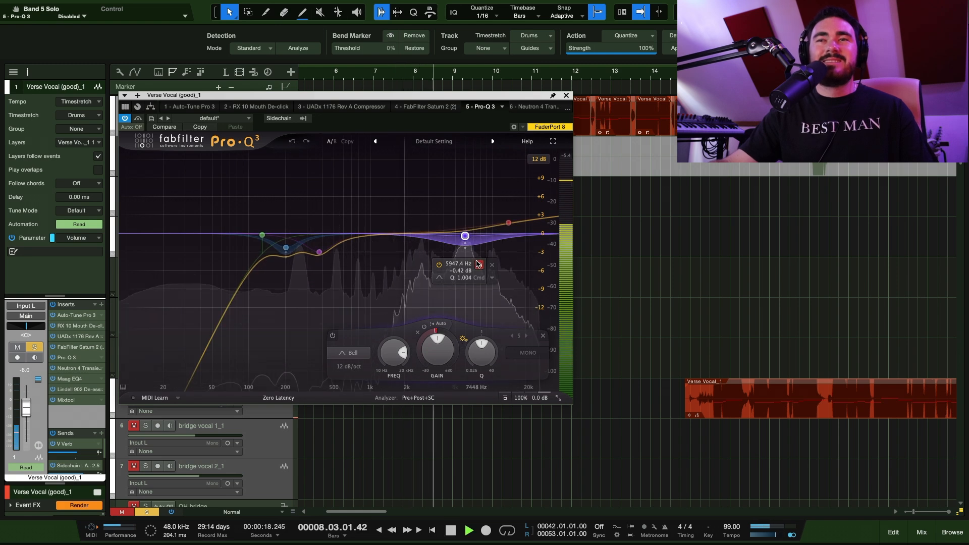
key(space)
mouse_move(506, 222)
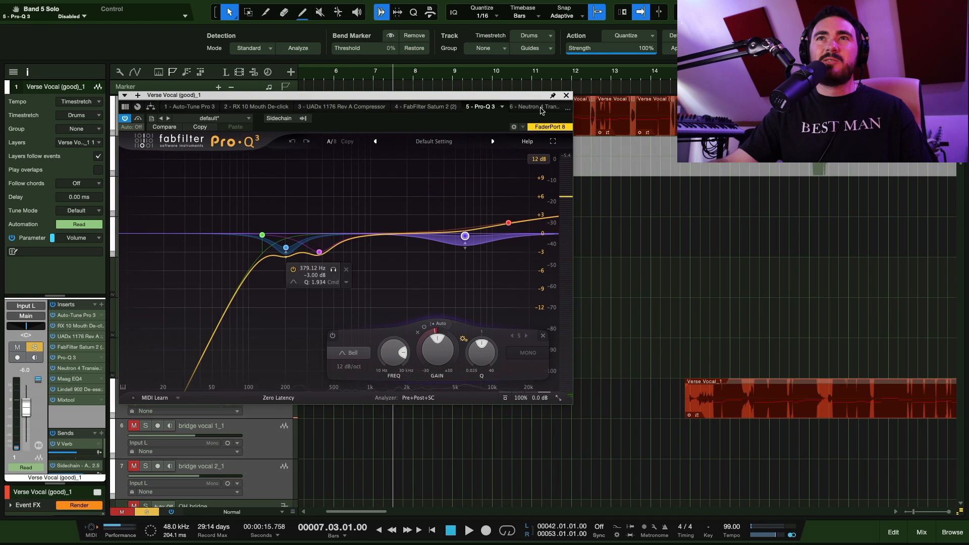
click(566, 95)
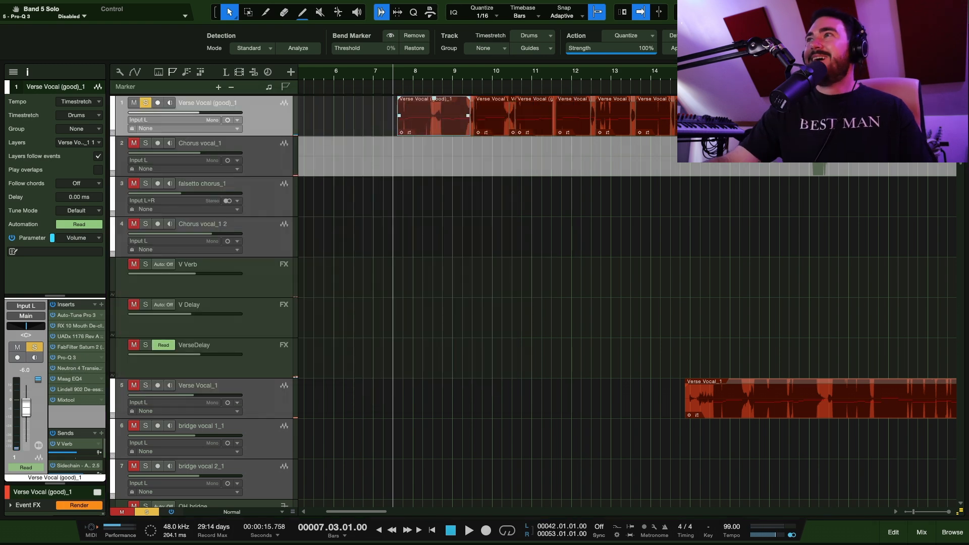
Step: Inspect the Neutron 4 Transient Shaper on the verse vocal, audition it during playback, and close it
drag(453, 113, 319, 127)
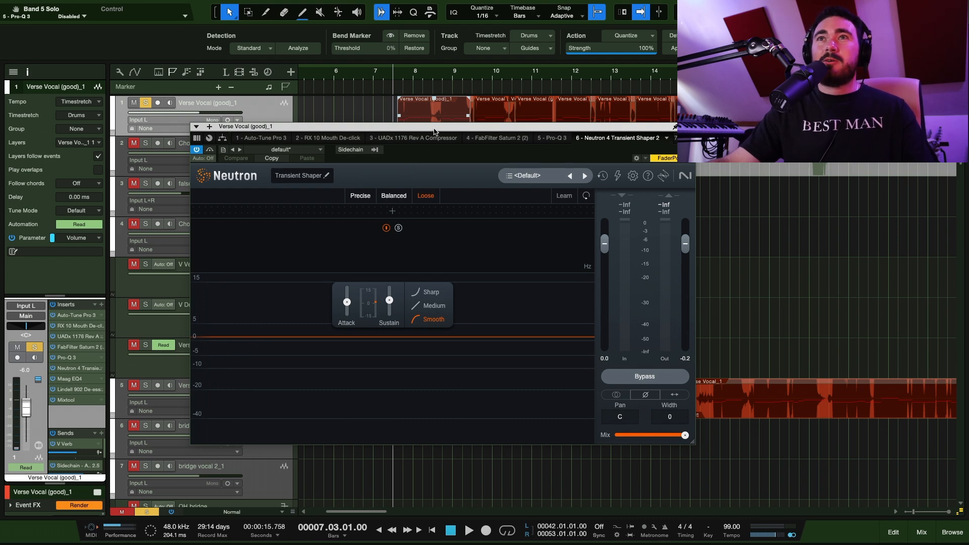
drag(434, 129, 410, 134)
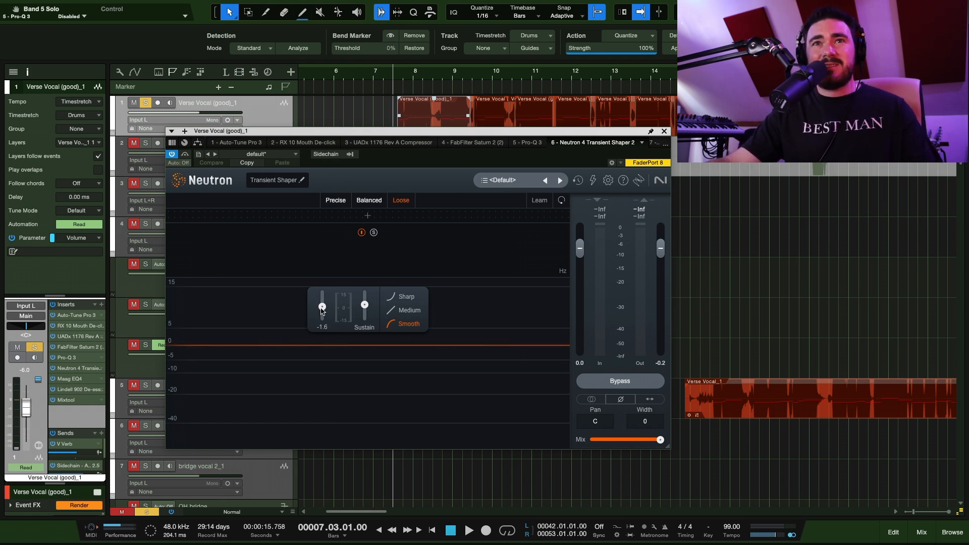
key(space)
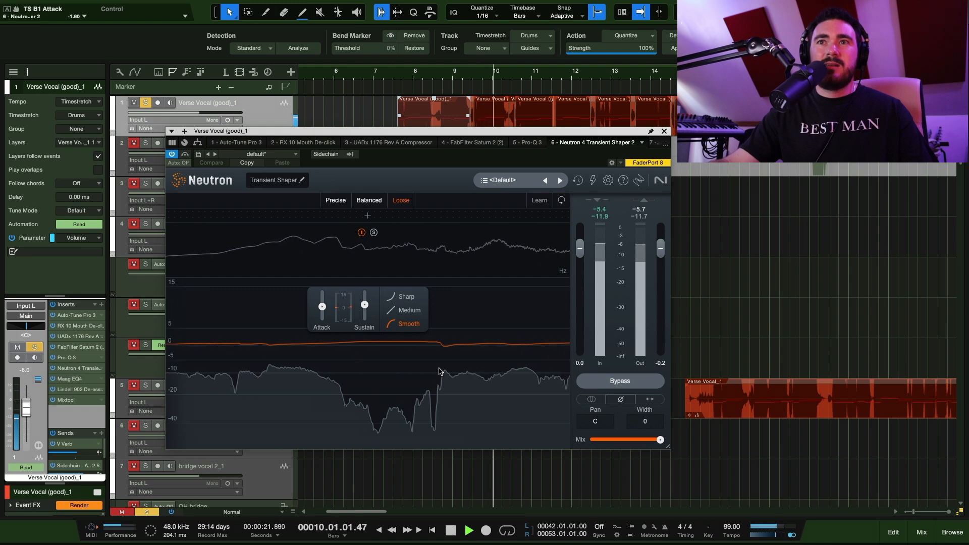
key(space)
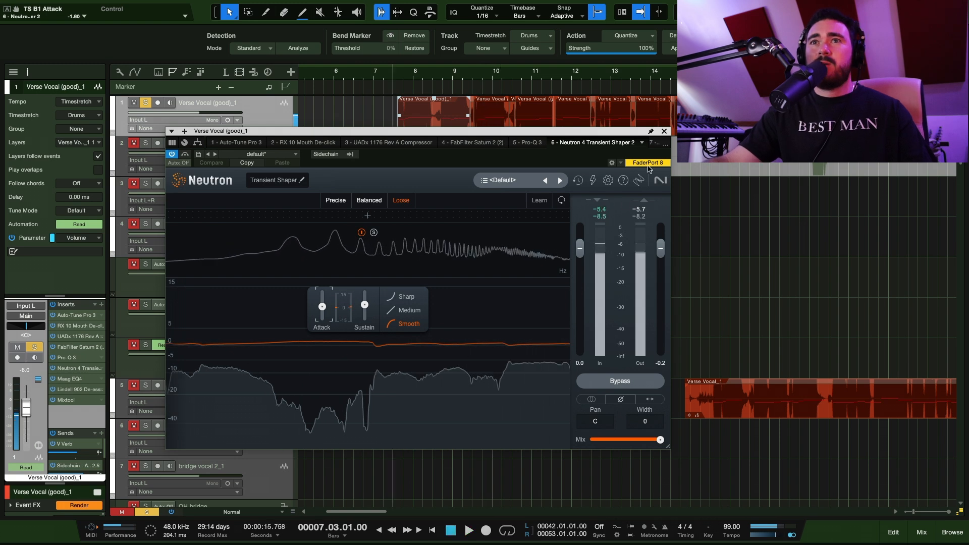
click(664, 132)
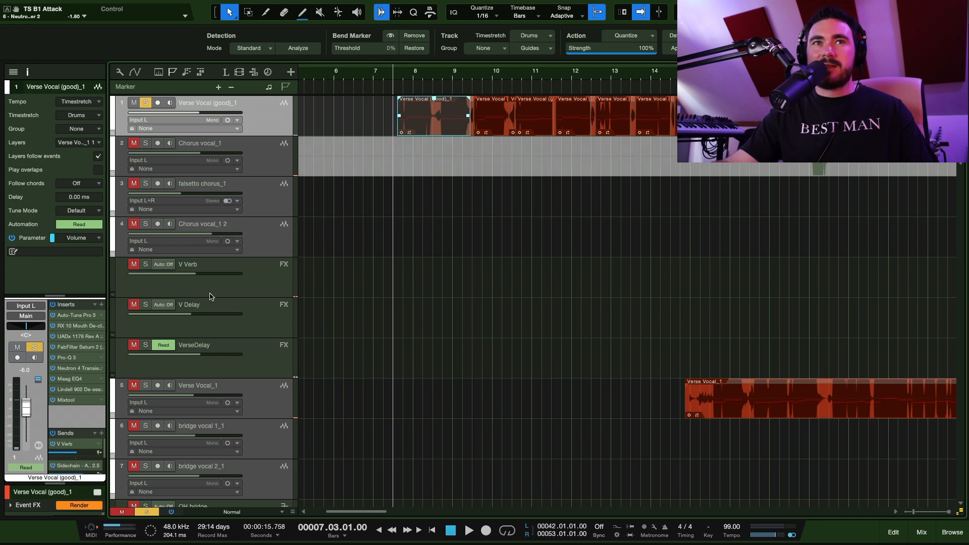
Step: Open Maag EQ4 on the verse vocal and compare the sound with and without its EQ during playback
click(65, 379)
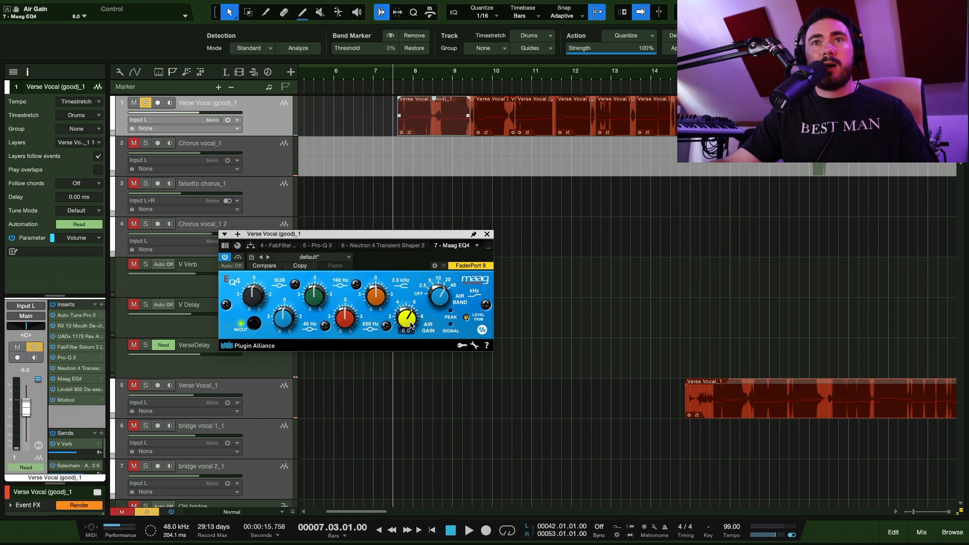
click(239, 258)
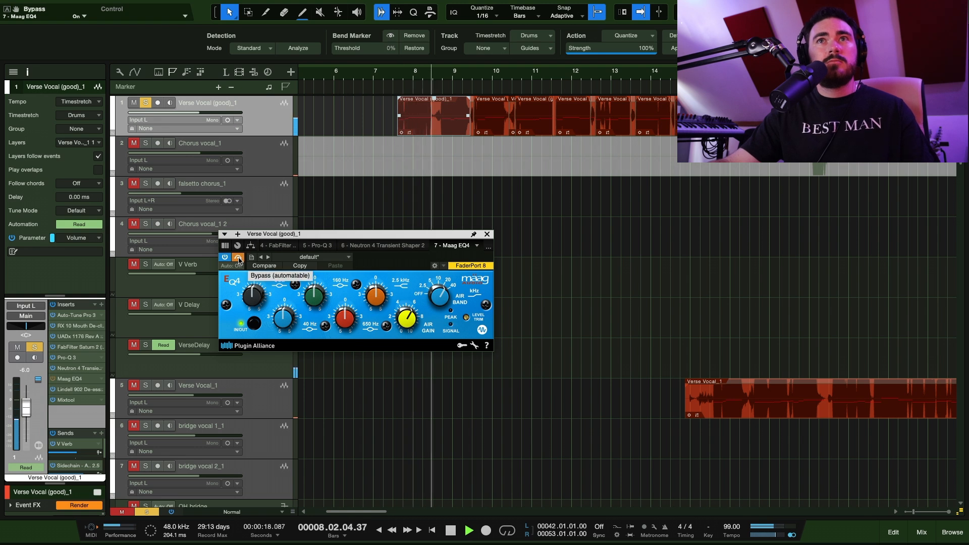
click(238, 258)
key(space)
Step: Open the Lindell 902 De-esser on the verse vocal and compare playback with and without its de-essing
click(61, 389)
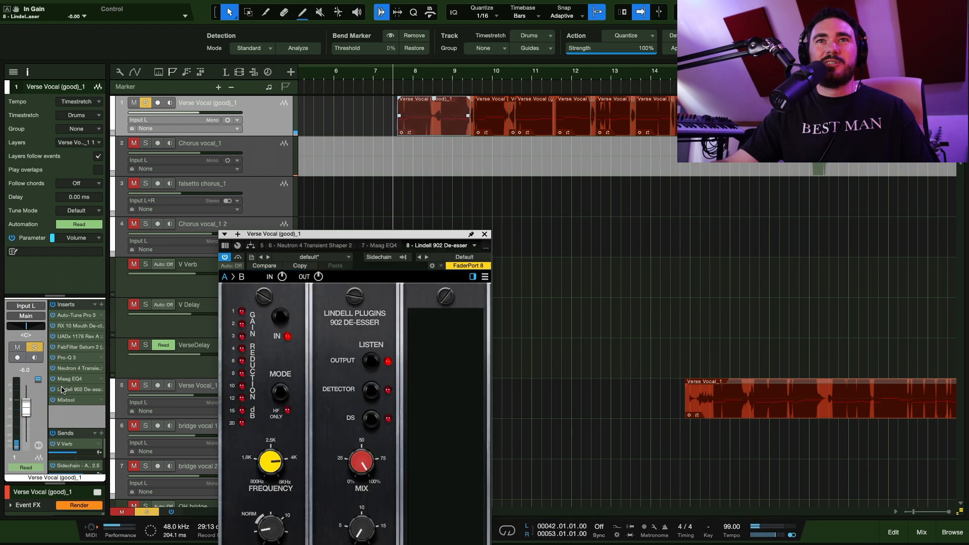
drag(329, 234, 340, 126)
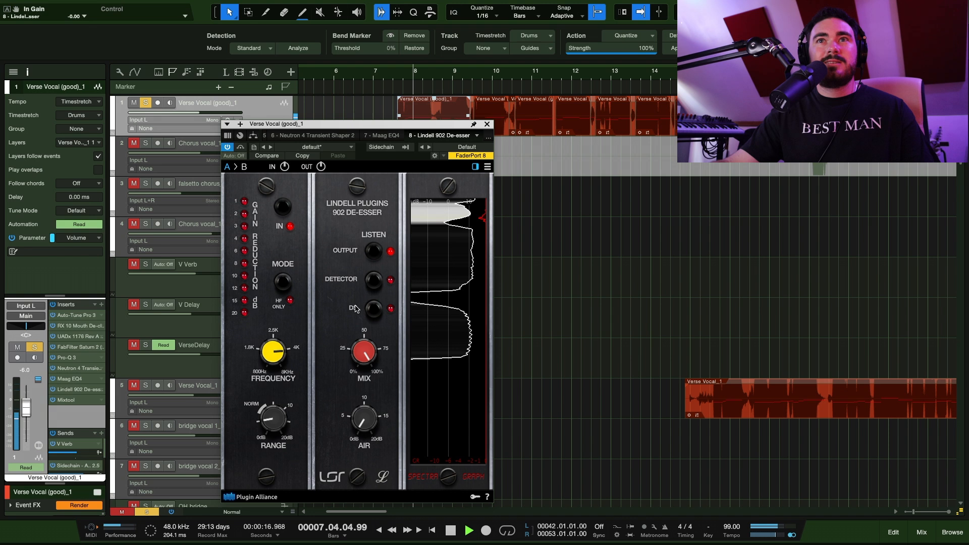
click(240, 148)
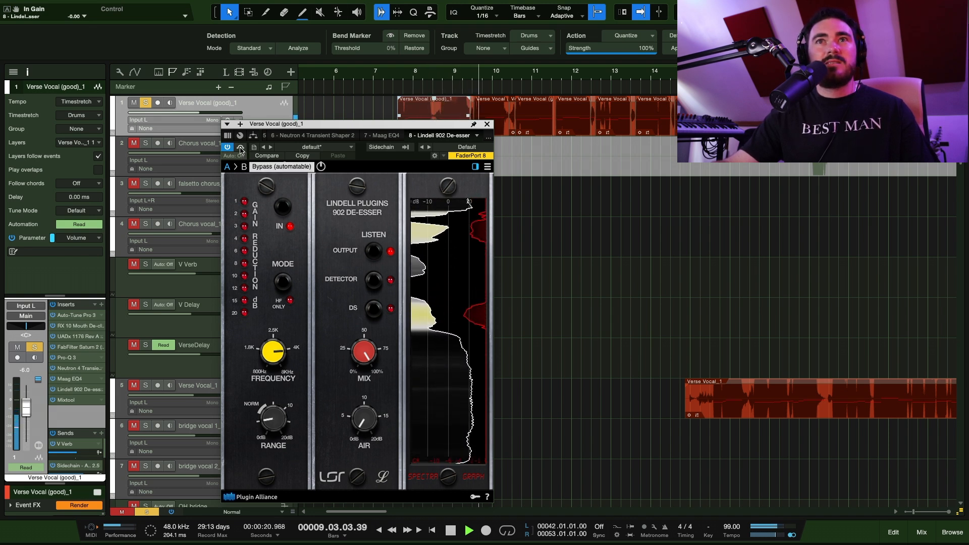
click(240, 147)
key(space)
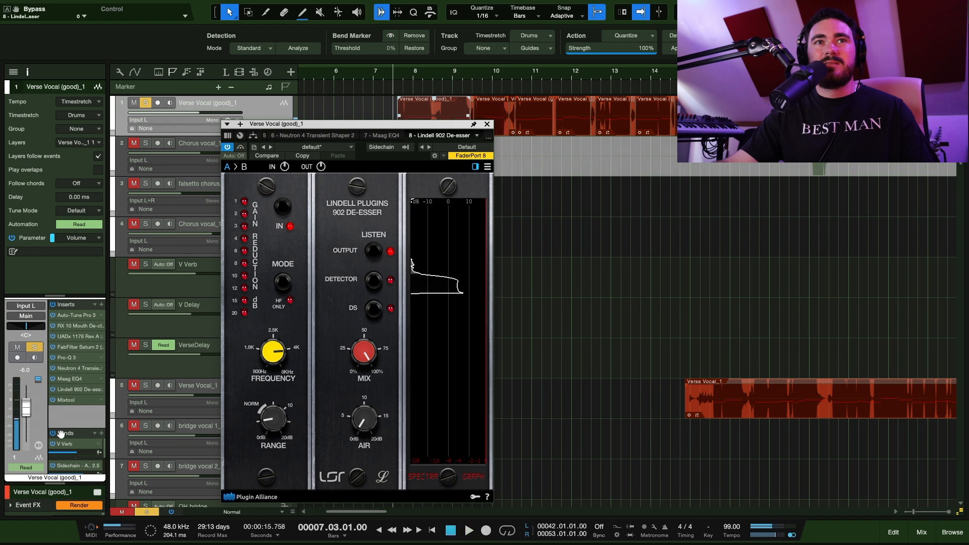
Step: Inspect the gain setting in the verse vocal's Mixtool, close it, and deselect the vocal clip
double_click(69, 400)
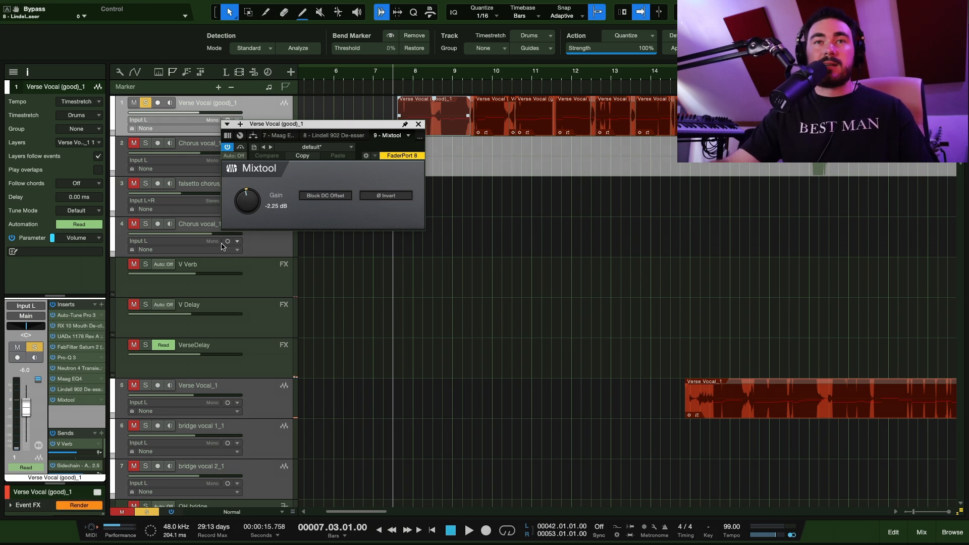
click(418, 125)
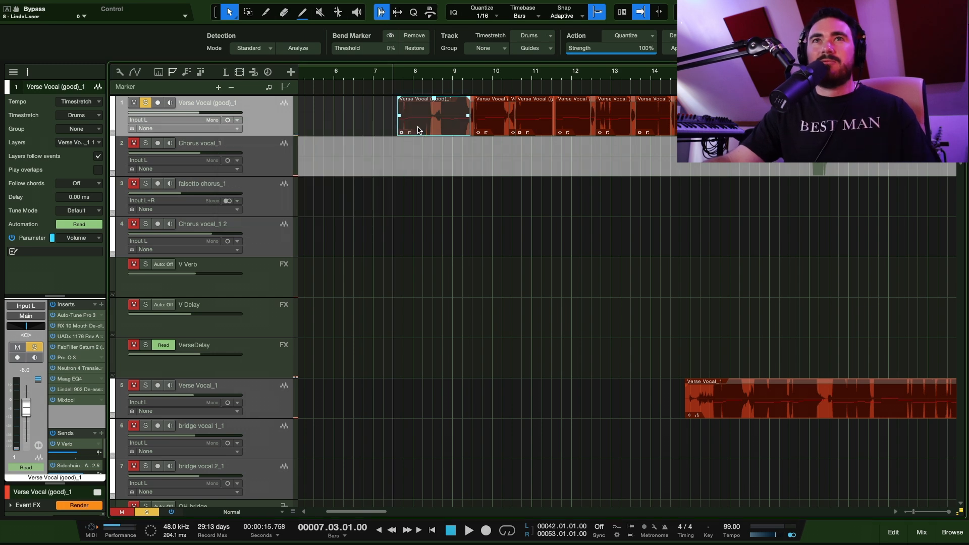
click(404, 280)
Step: Compare the verse vocal from bar 14 with all inserts bypassed and with them enabled, and unsolo the track
scroll(404, 279, down, 3)
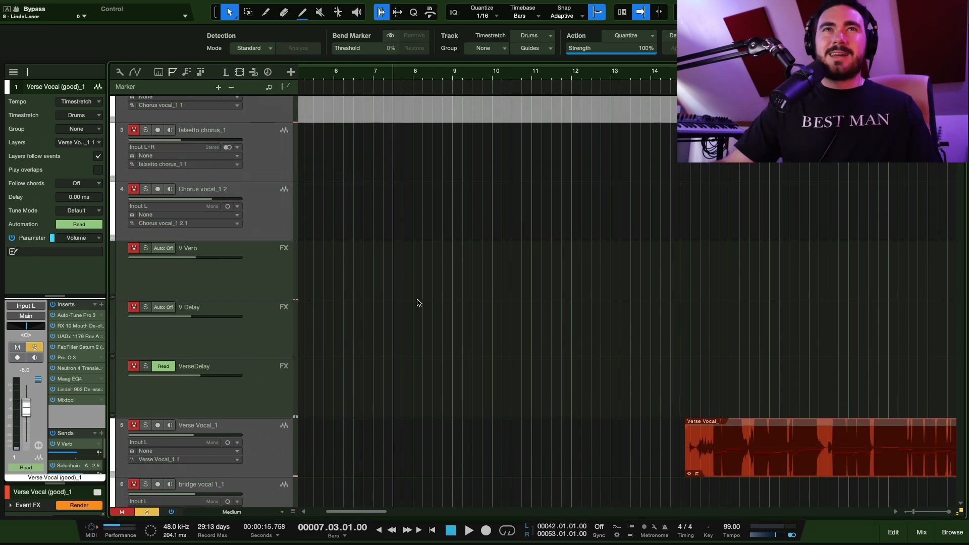
scroll(417, 308, up, 4)
scroll(541, 169, down, 5)
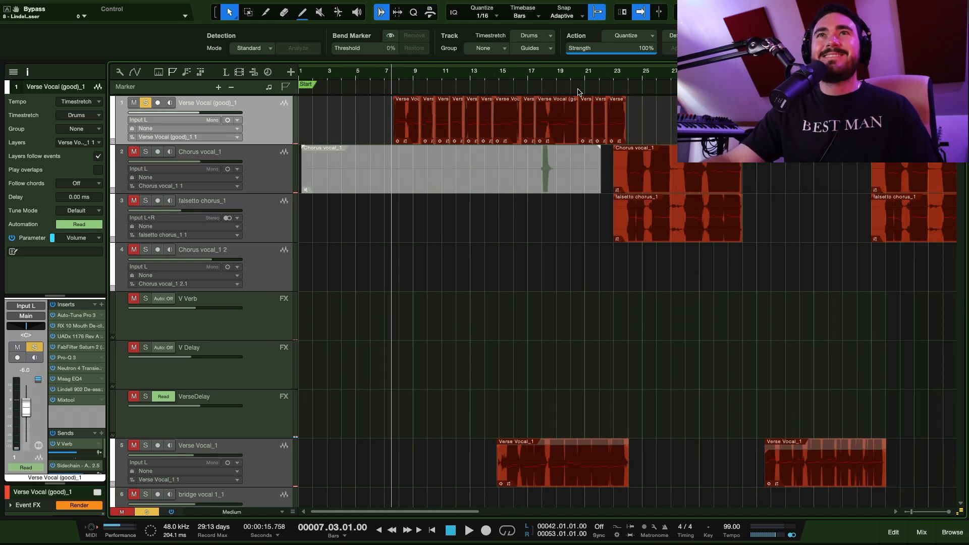
click(504, 74)
key(space)
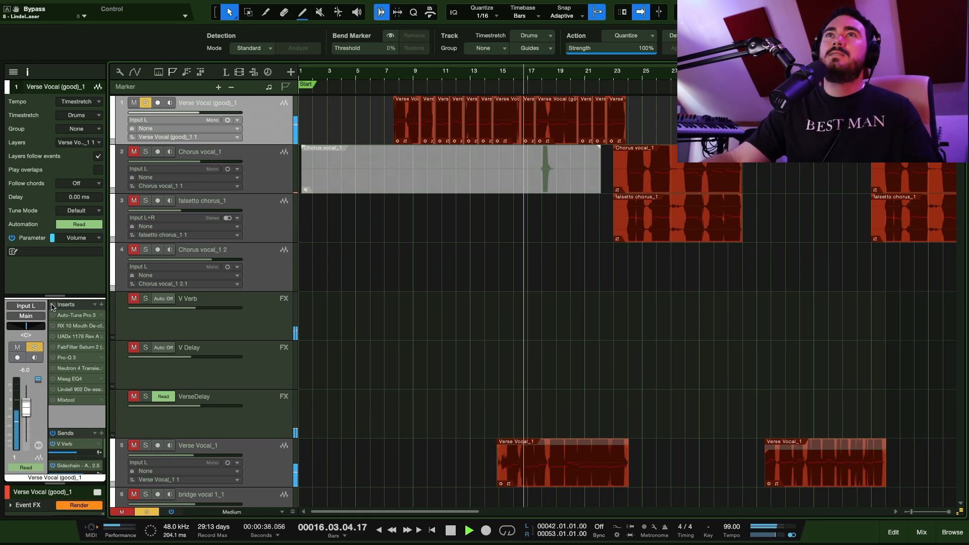
key(space)
click(53, 306)
key(space)
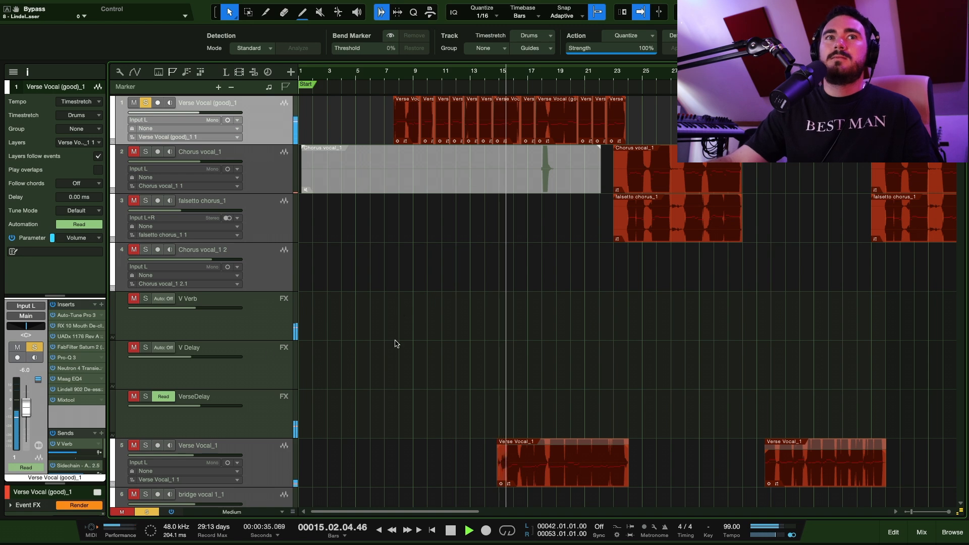
scroll(404, 340, down, 1)
key(space)
key(s)
Step: Solo the Chorus vocal_1 track and audition it from bar 24
scroll(434, 252, up, 1)
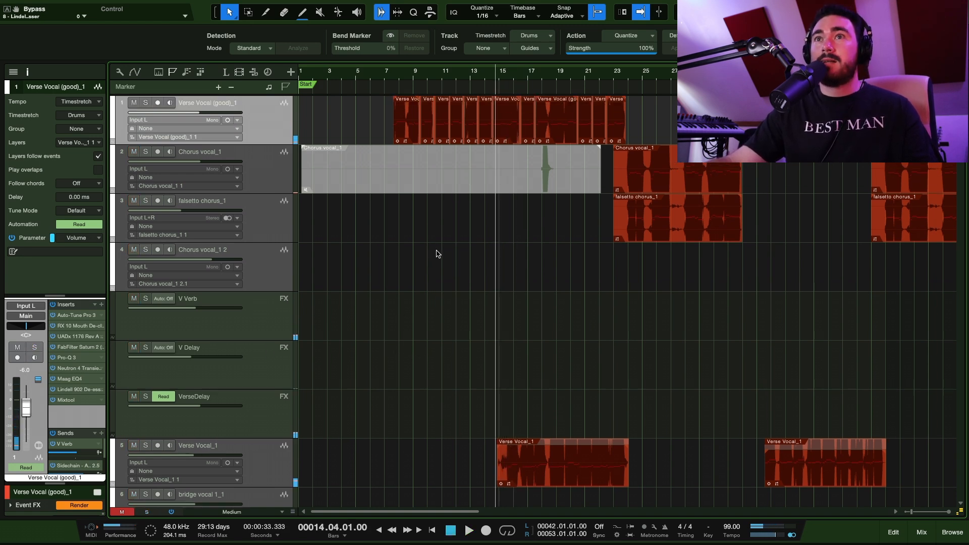
click(284, 185)
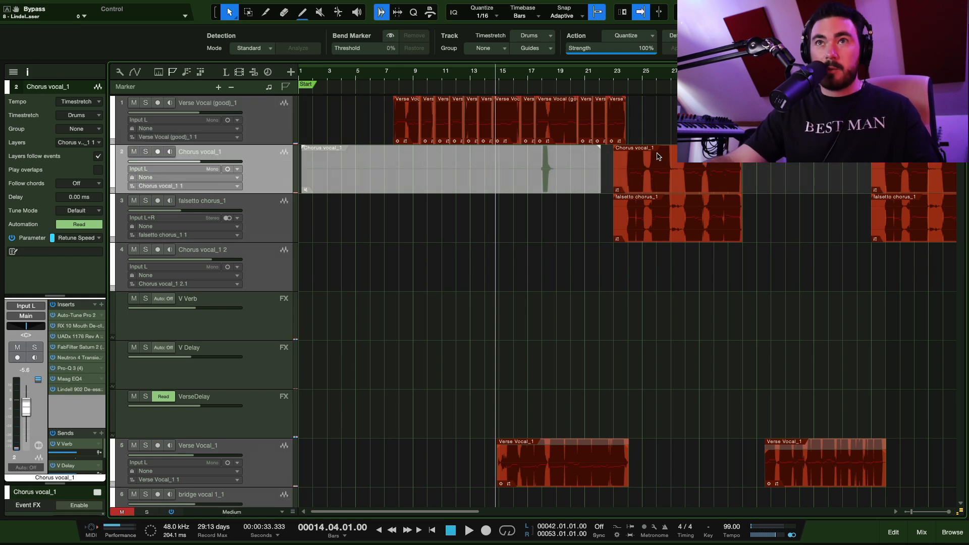
key(s)
key(space)
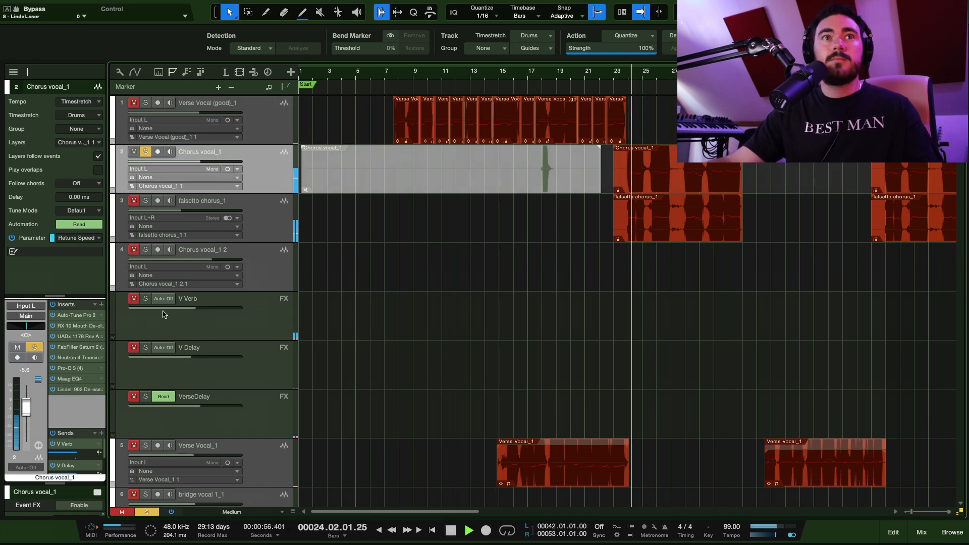
key(space)
Step: Inspect FabFilter Saturn 2 on the chorus vocal, close it, and audition the soloed chorus vocal again
click(80, 347)
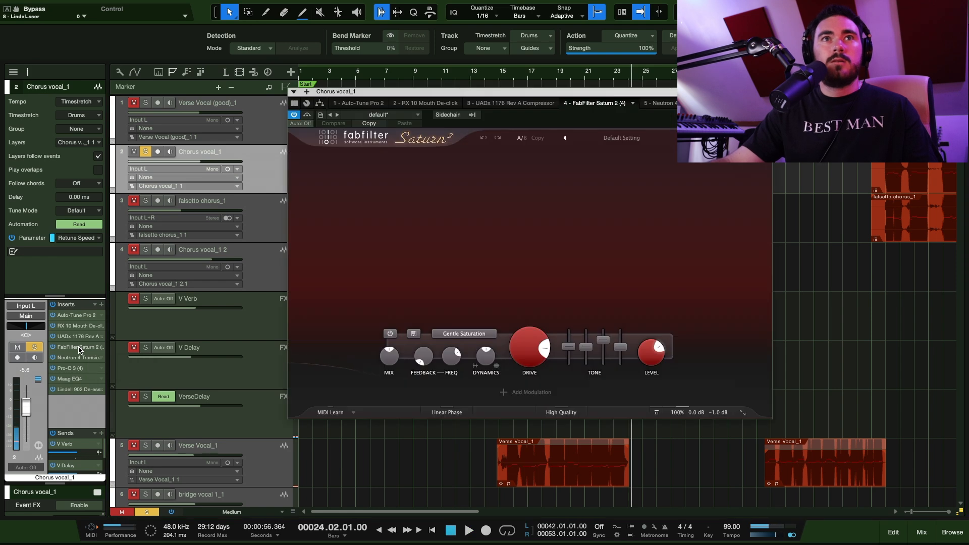
click(260, 115)
click(269, 167)
click(275, 129)
click(247, 164)
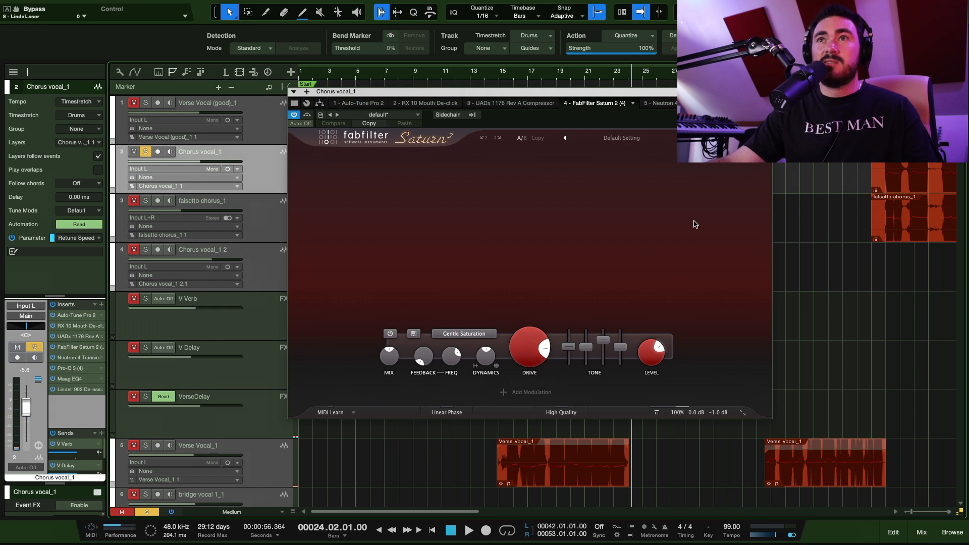
click(766, 92)
key(space)
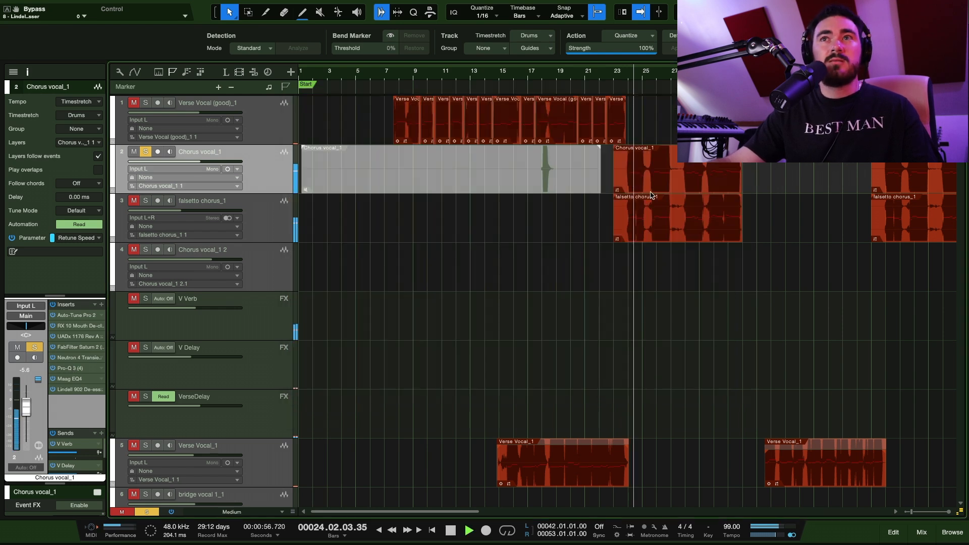
key(space)
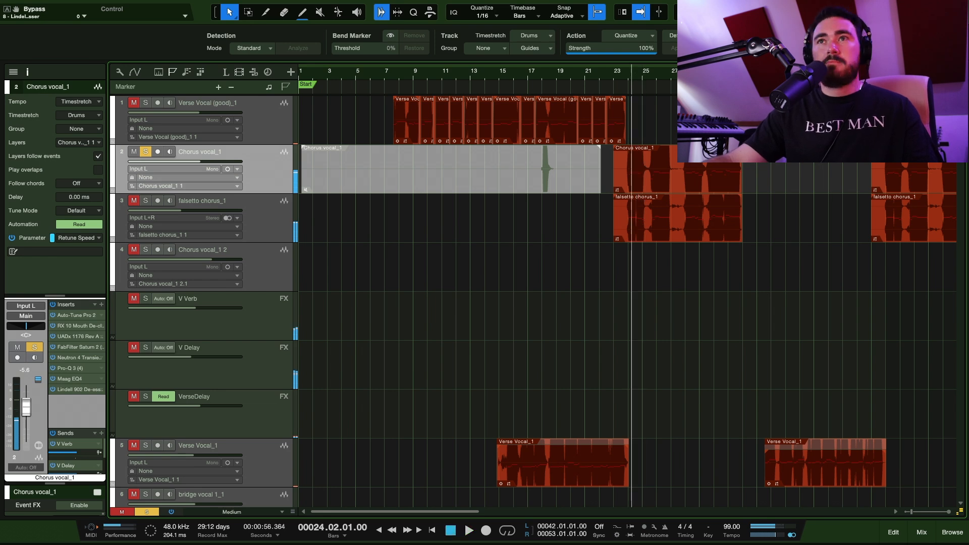
Step: Solo the falsetto chorus, open its Outer Space echo and reverb plug-in, and audition the track
click(663, 236)
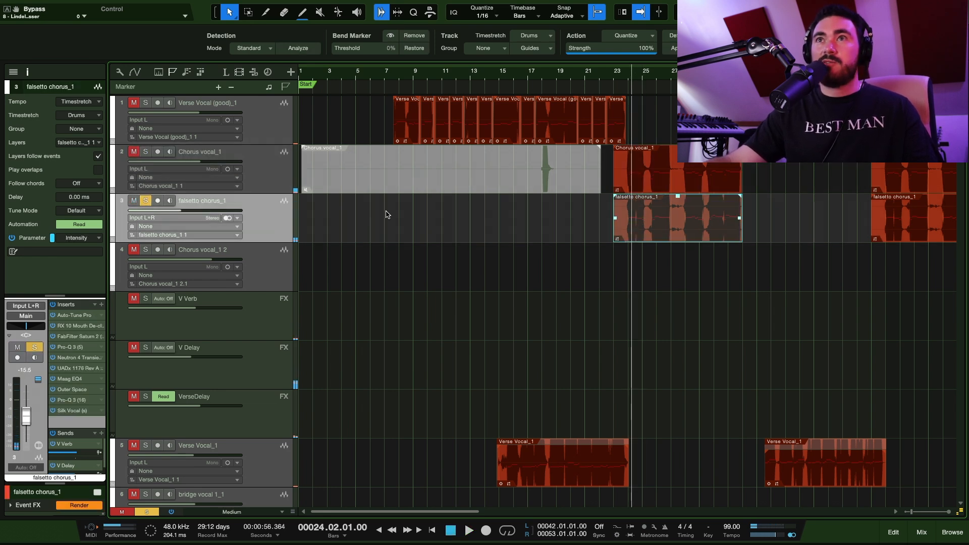
scroll(656, 222, up, 3)
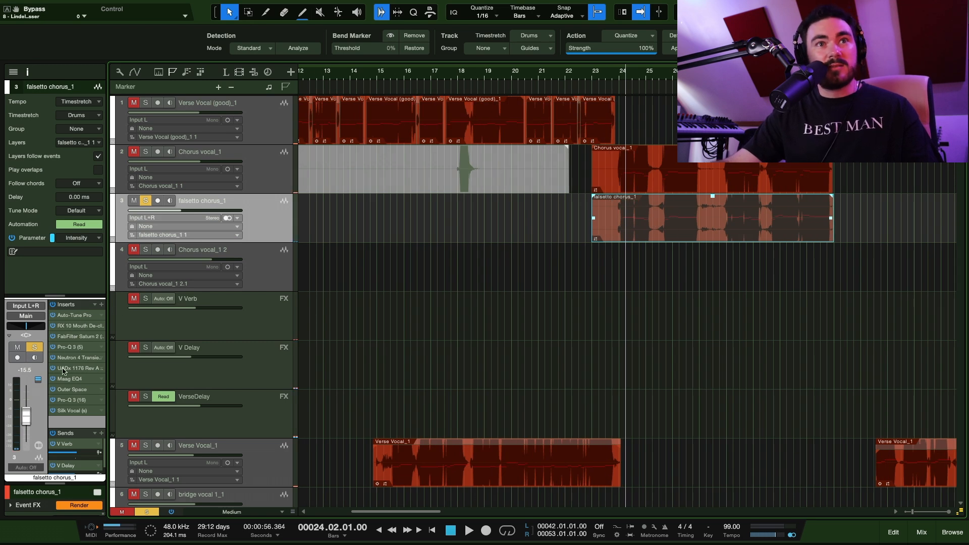
double_click(73, 391)
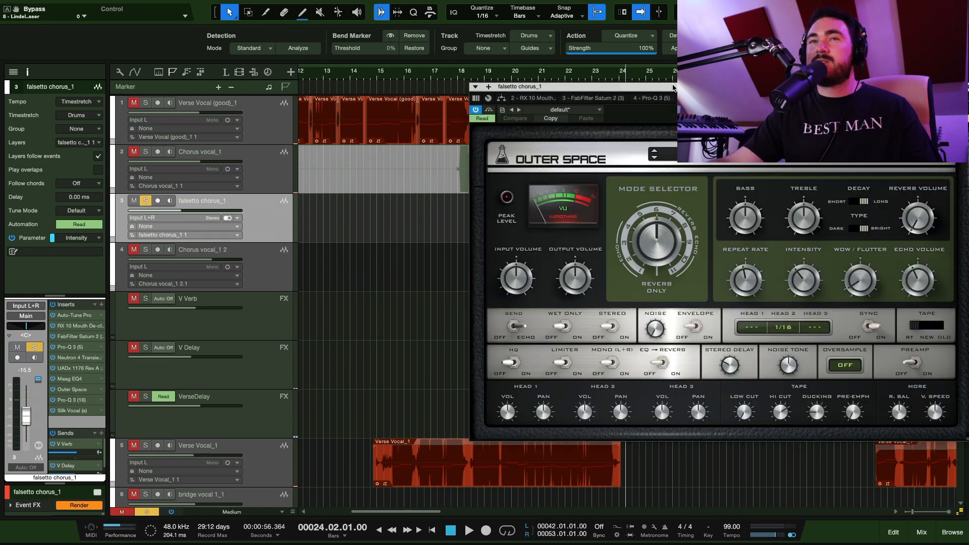
drag(671, 84, 358, 108)
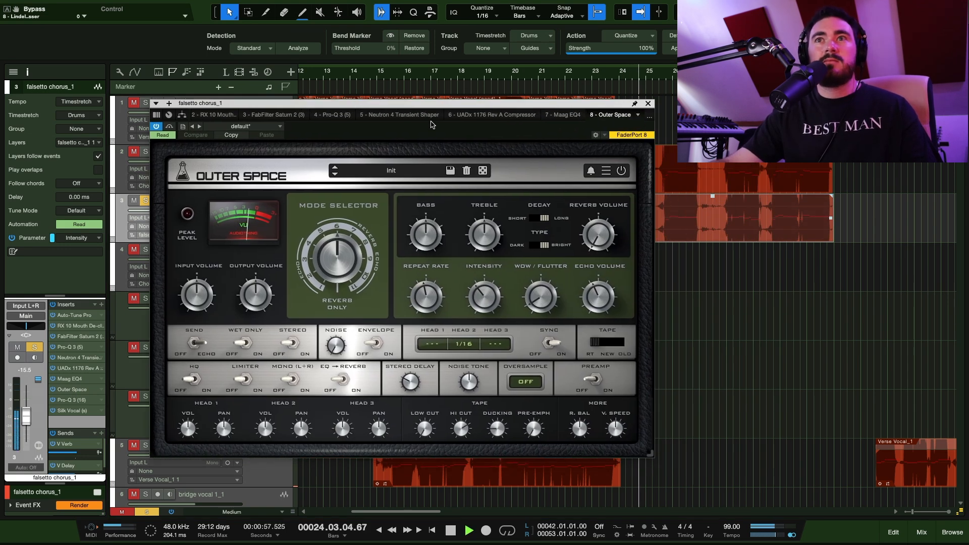
Step: Inspect Auto-Tune Pro and Silk Vocal on the falsetto chorus, audition the track, and close the plug-in window
double_click(85, 315)
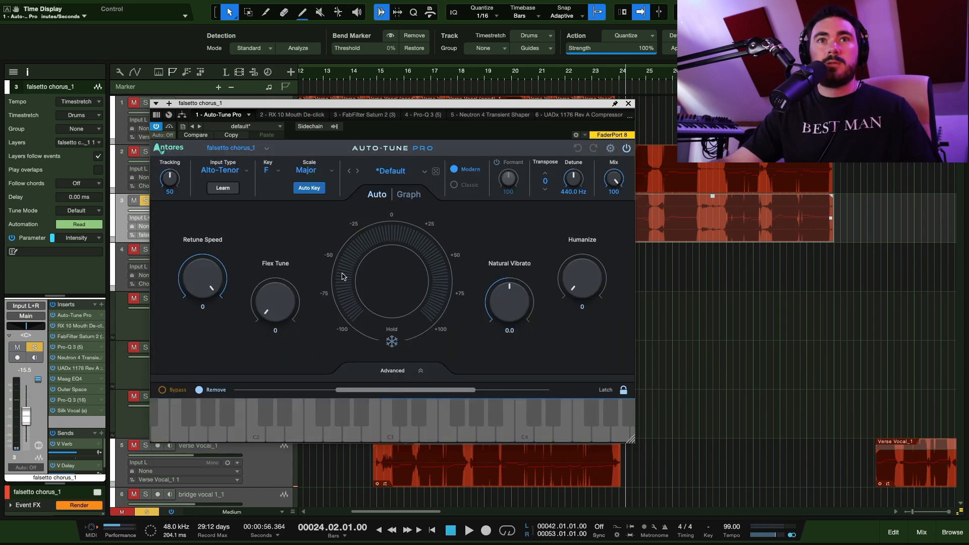
double_click(84, 411)
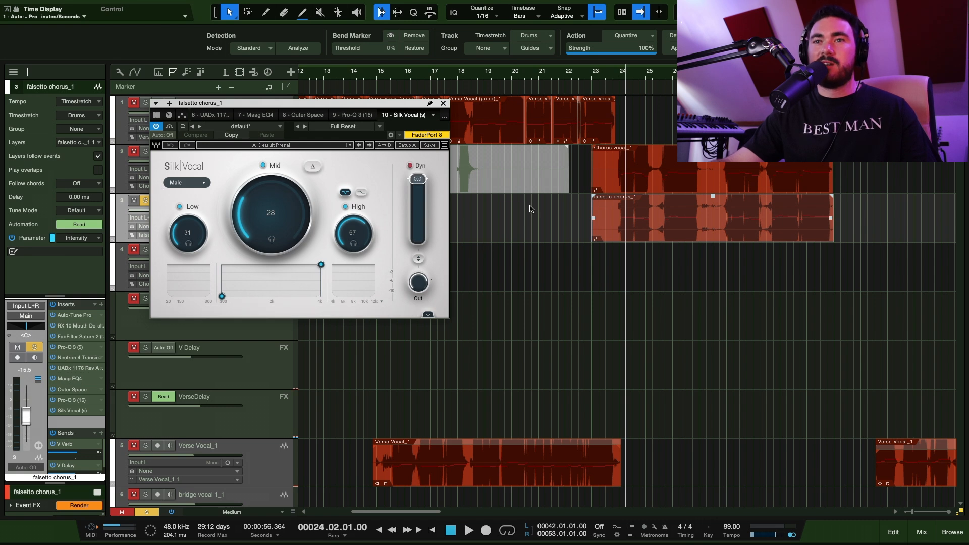
key(space)
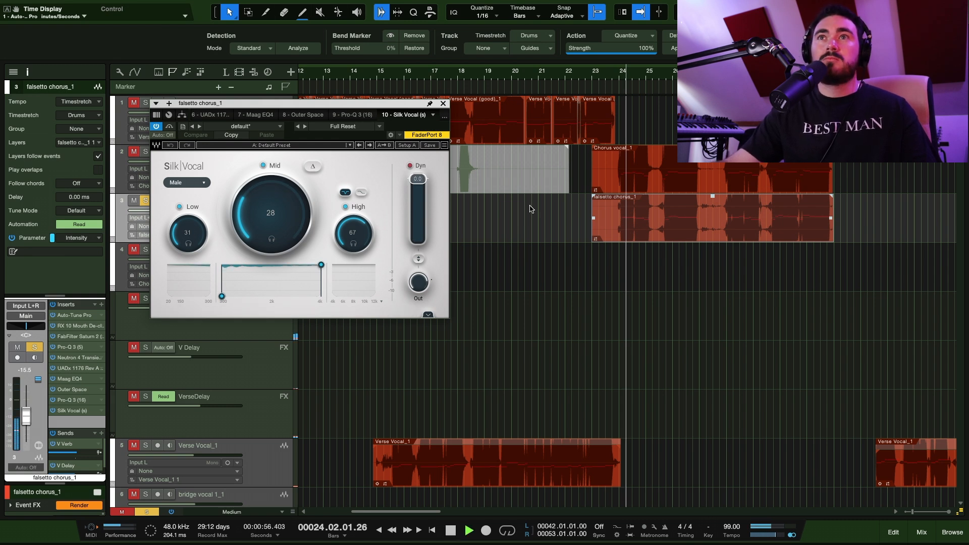
key(space)
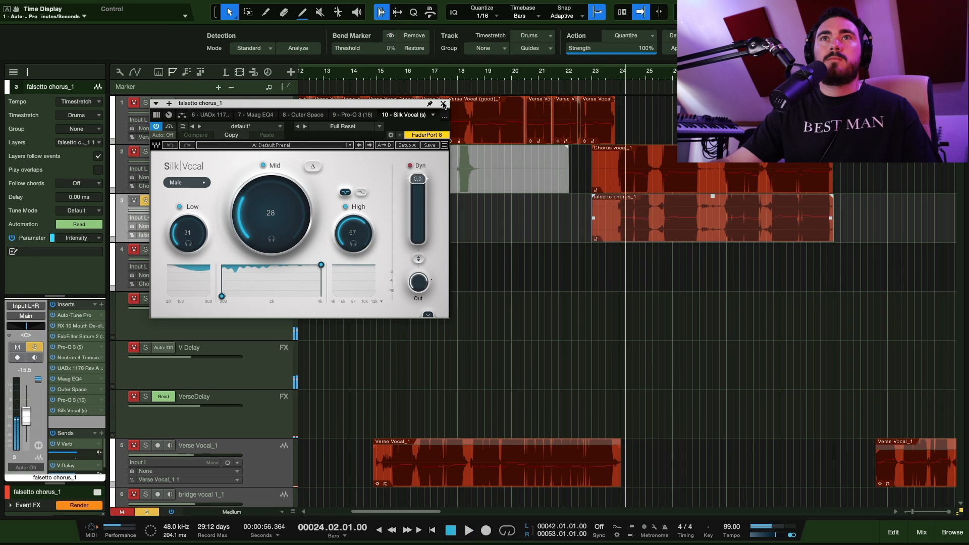
click(443, 103)
Step: Audition the chorus vocal and the falsetto chorus soloed together
click(268, 171)
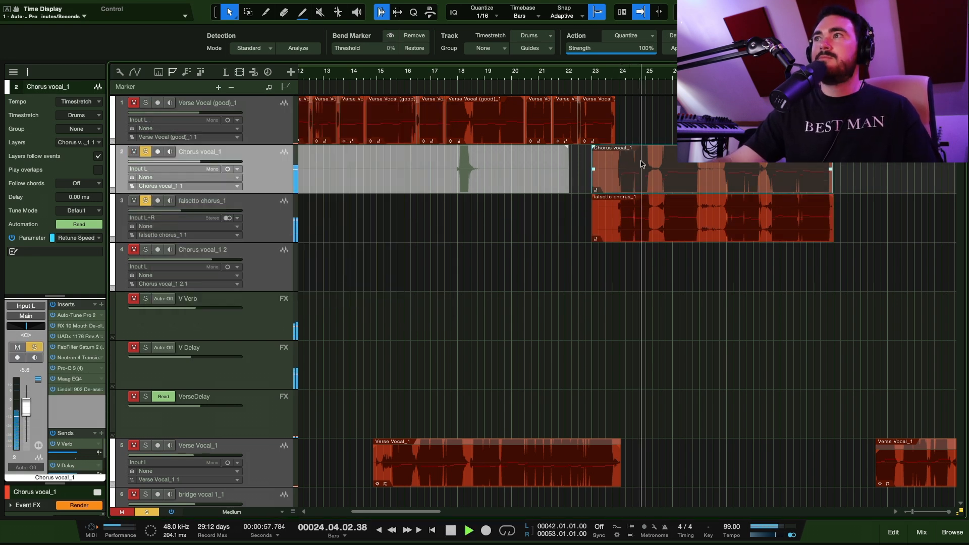
key(space)
Step: Solo the format shift_1 track, play it from bar 24, and open its Little AlterBoy plug-in
scroll(277, 333, down, 10)
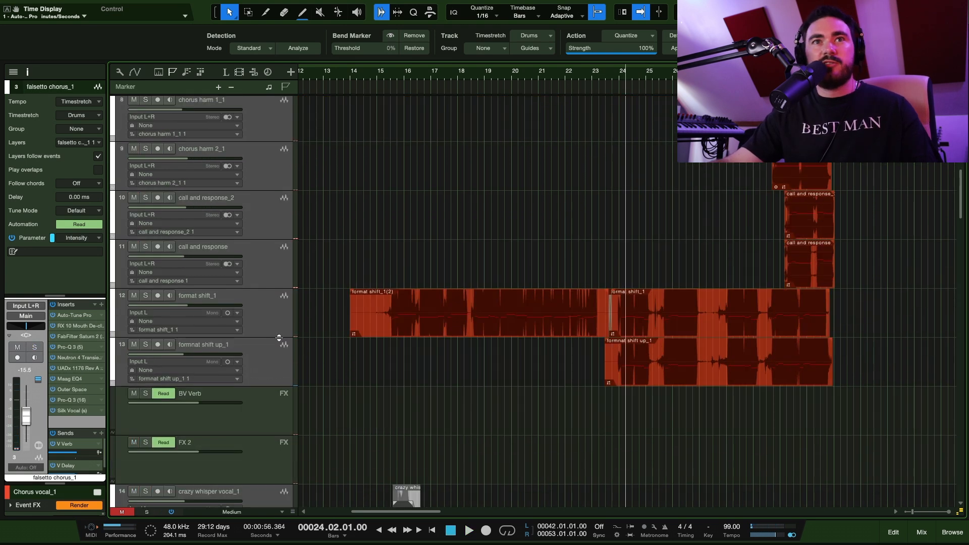
click(274, 332)
key(s)
key(space)
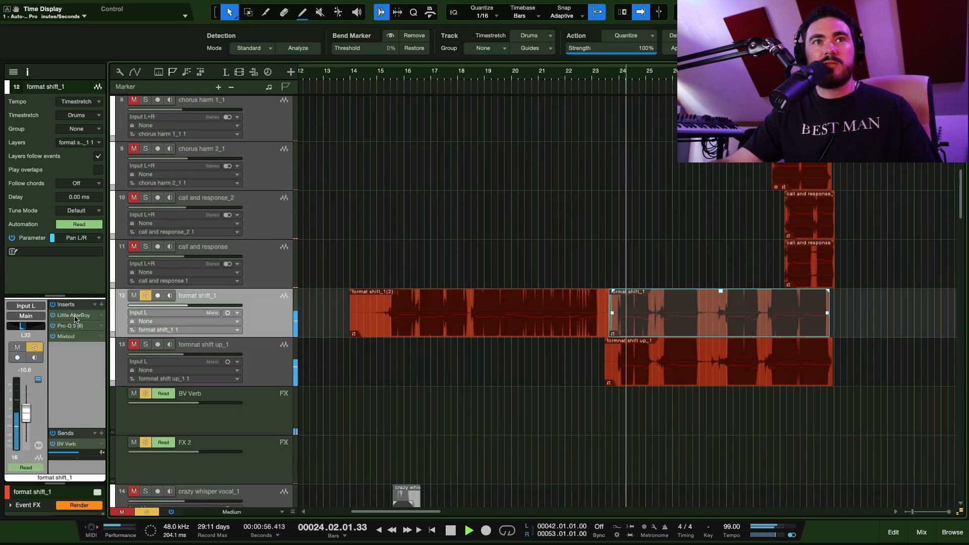
key(F11)
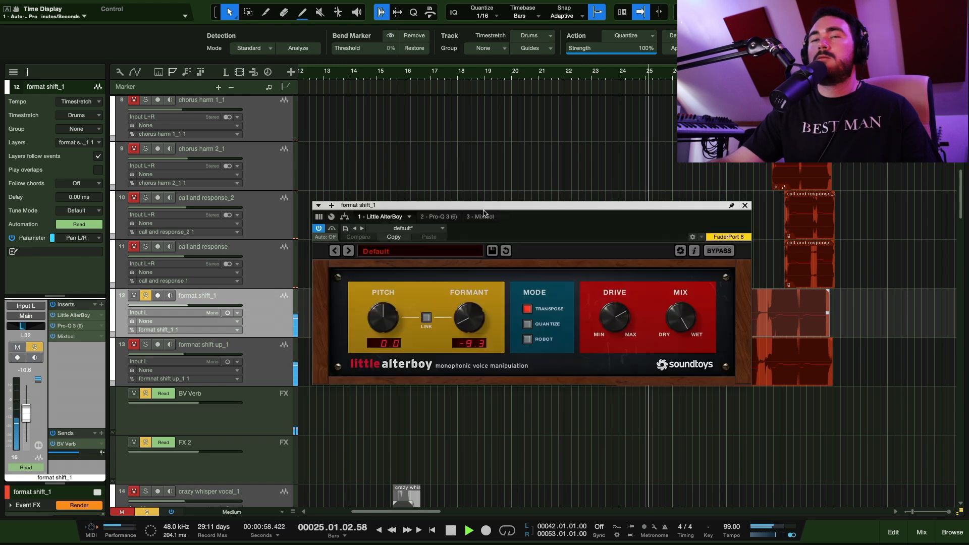
Step: Close the Little AlterBoy window of format shift_1 and unsolo the track
drag(485, 207, 423, 207)
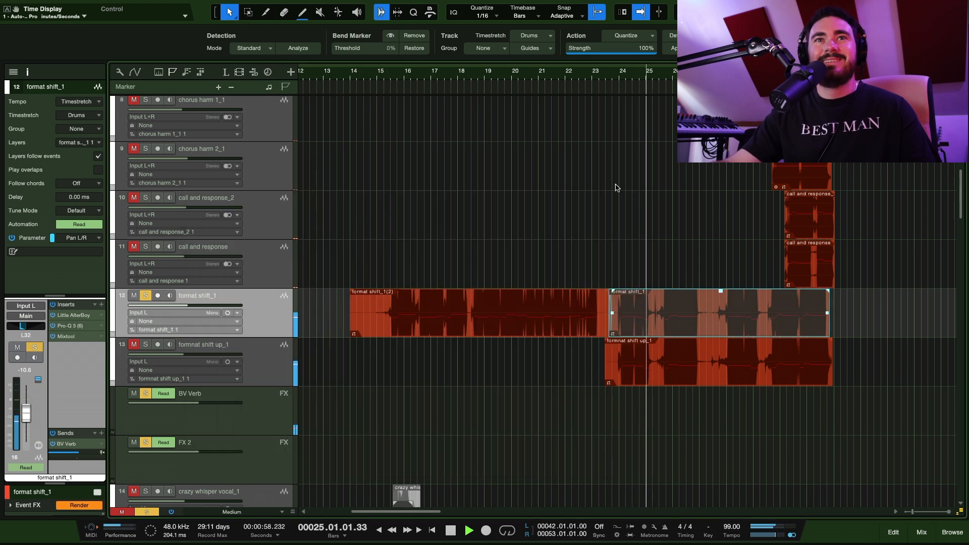
key(shift+s)
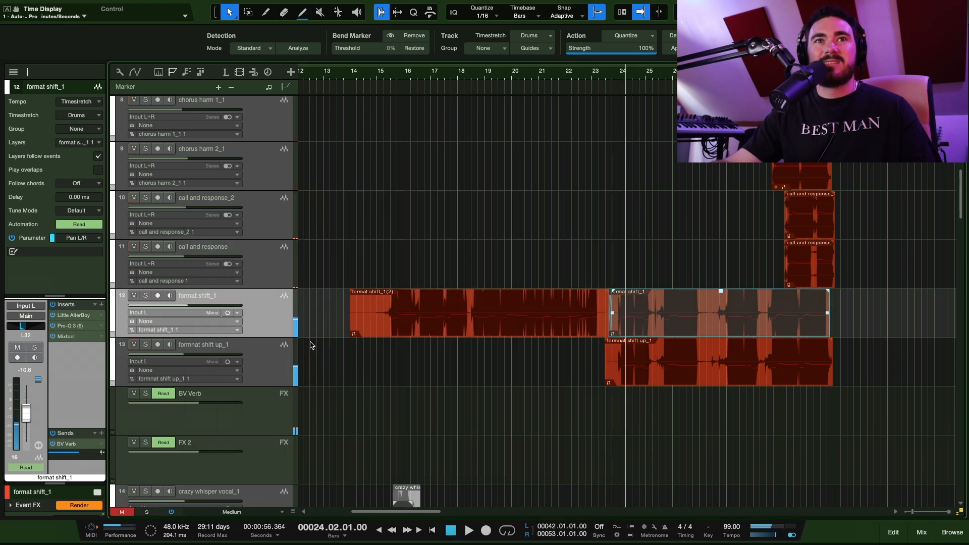
Step: Solo the formnat shift up_1 track and audition it while viewing its Little AlterBoy pitch and formant settings
click(233, 370)
key(s)
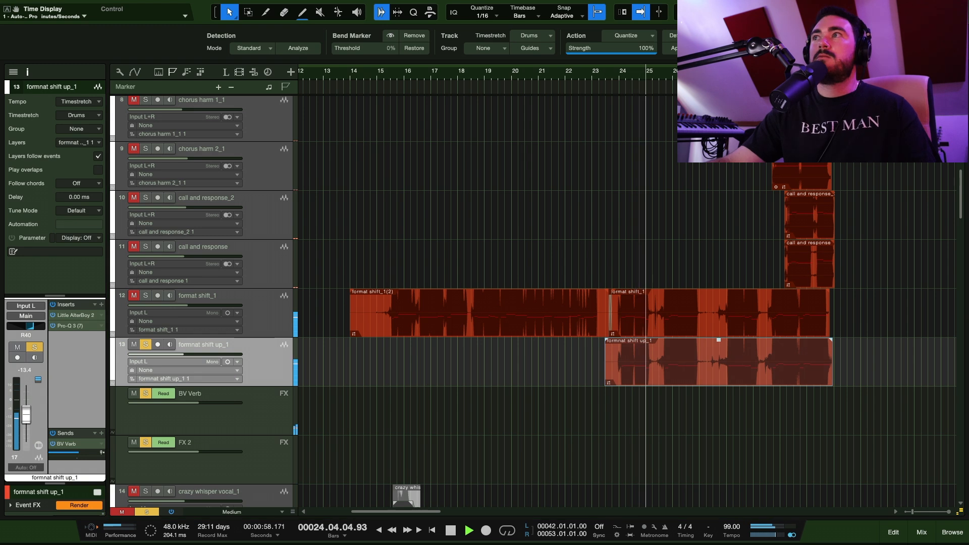
key(F11)
drag(416, 206, 322, 212)
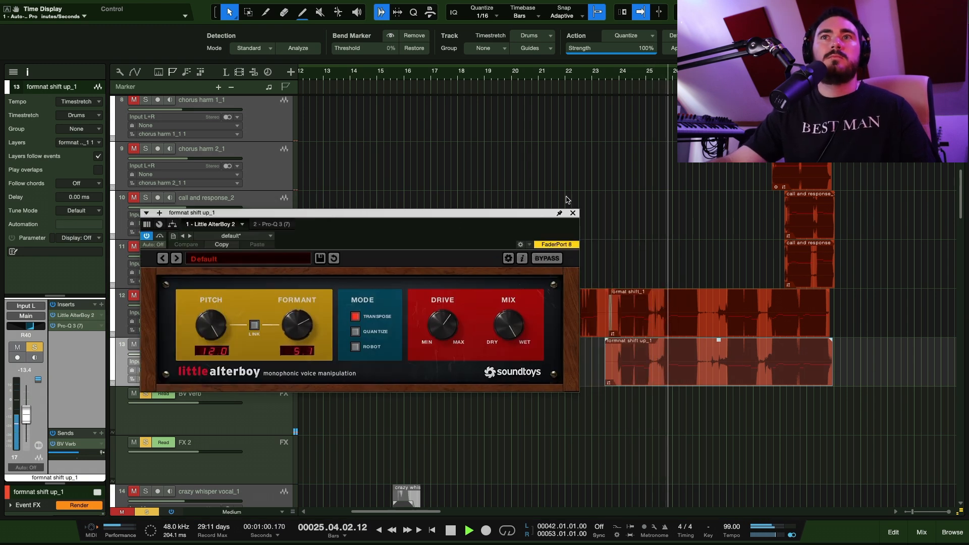
click(573, 212)
key(space)
Step: Solo the Chorus vocal_1 and falsetto chorus_1 tracks together and play the chorus from bar 24
click(284, 310)
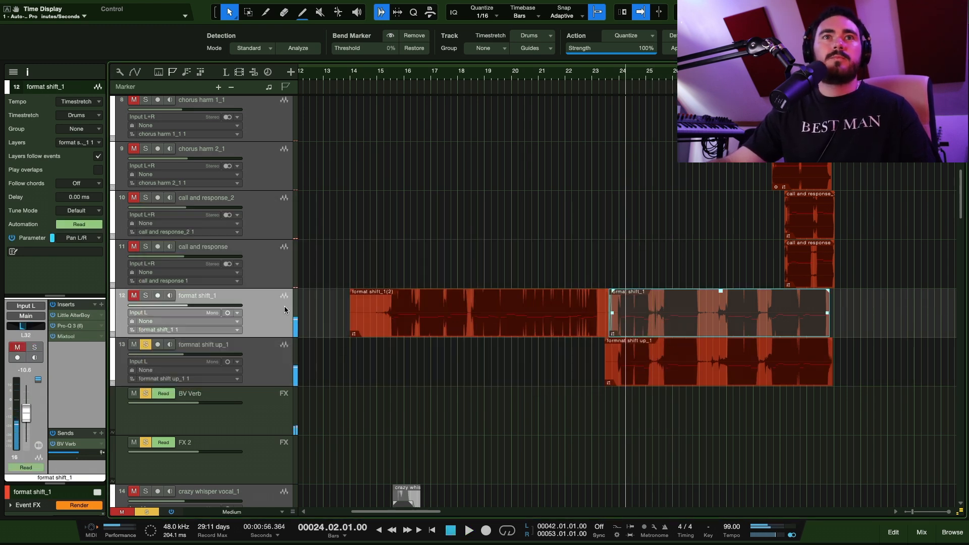
scroll(411, 249, up, 10)
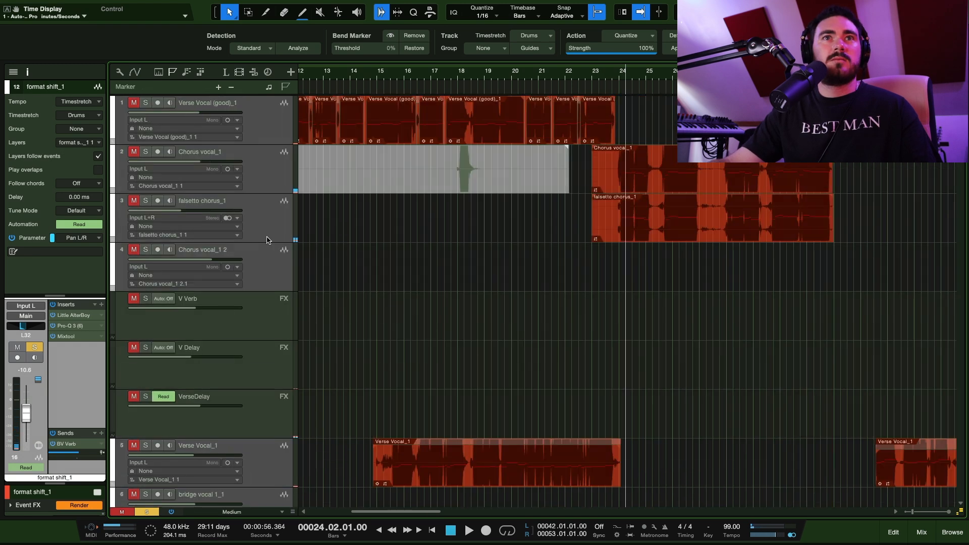
click(253, 188)
shift+click(258, 208)
key(space)
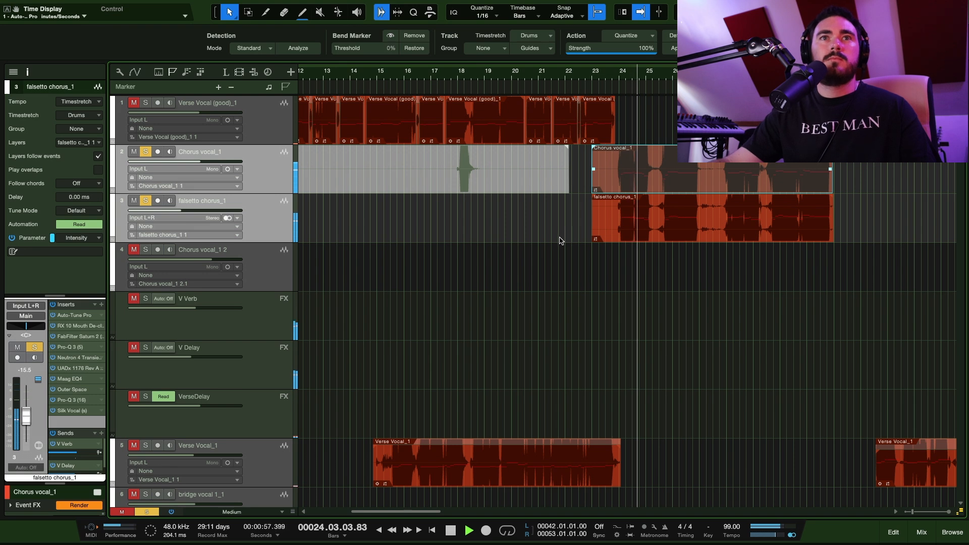
Step: Inspect the ValhallaVintageVerb settings on the V Verb channel and audition that channel soloed
click(227, 326)
click(79, 316)
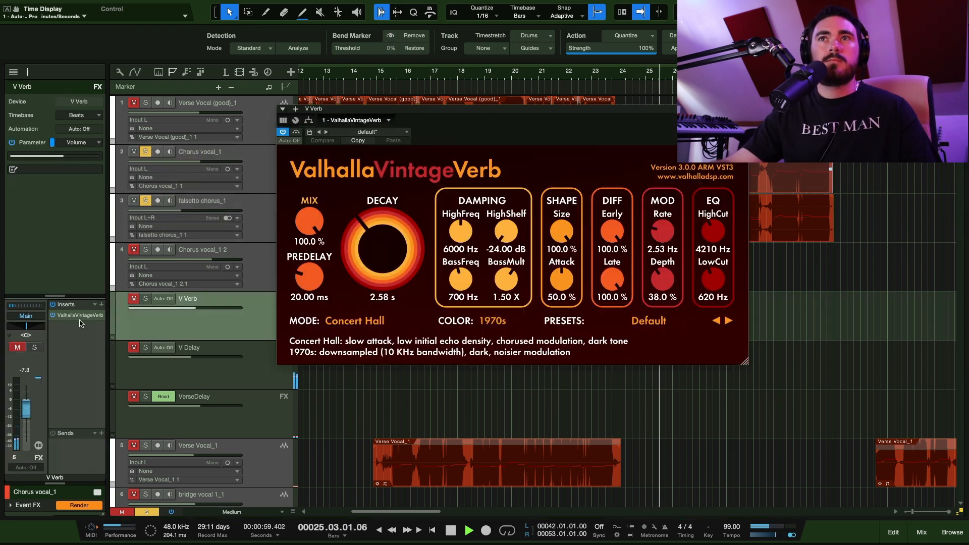
drag(480, 116, 504, 177)
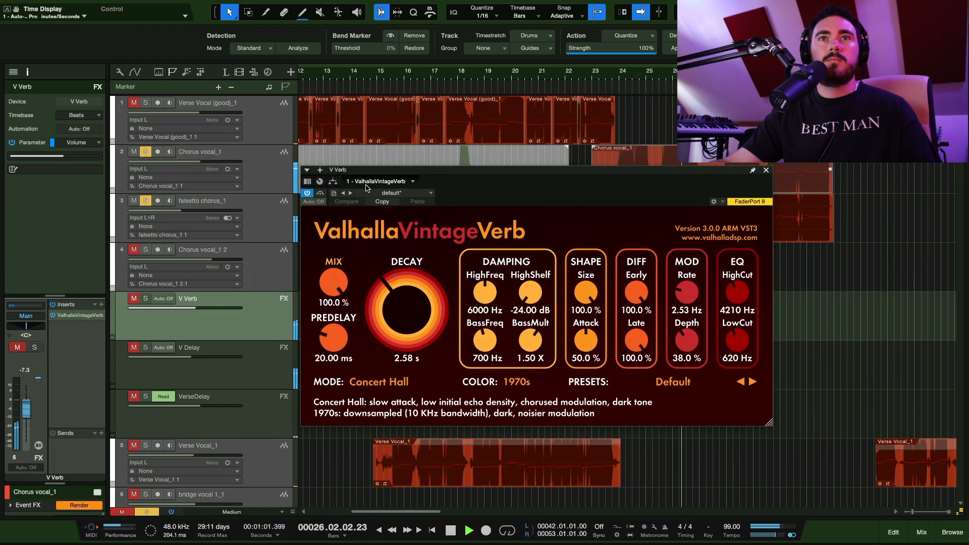
key(s)
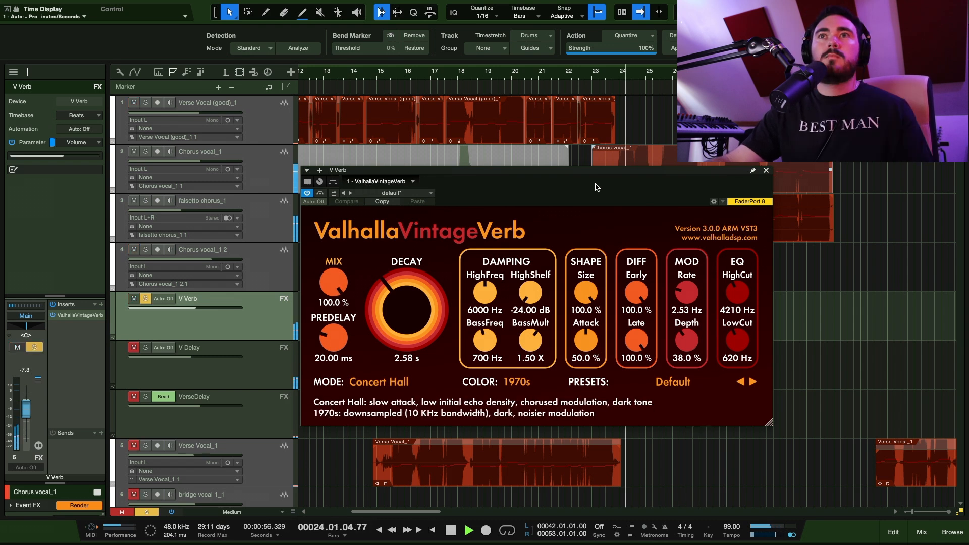
drag(732, 175, 558, 186)
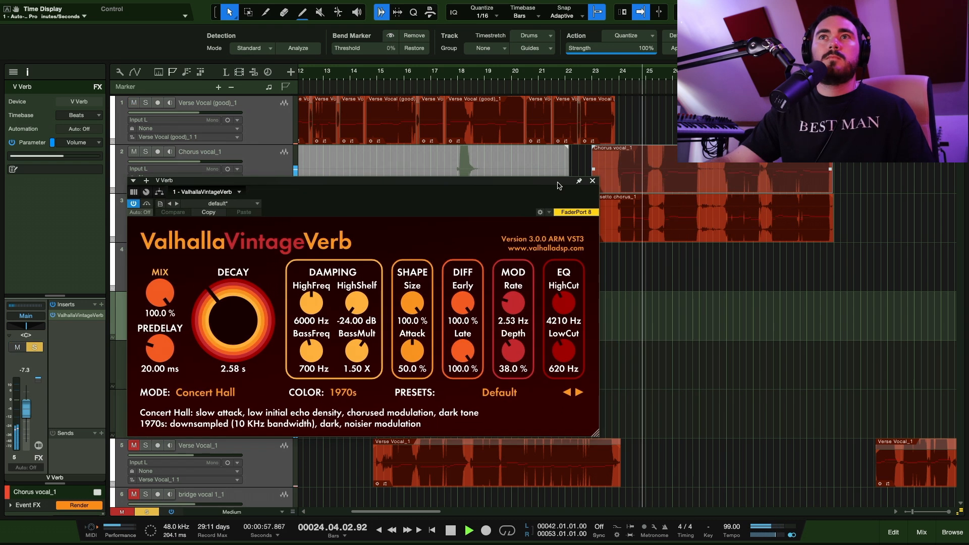
key(space)
click(593, 181)
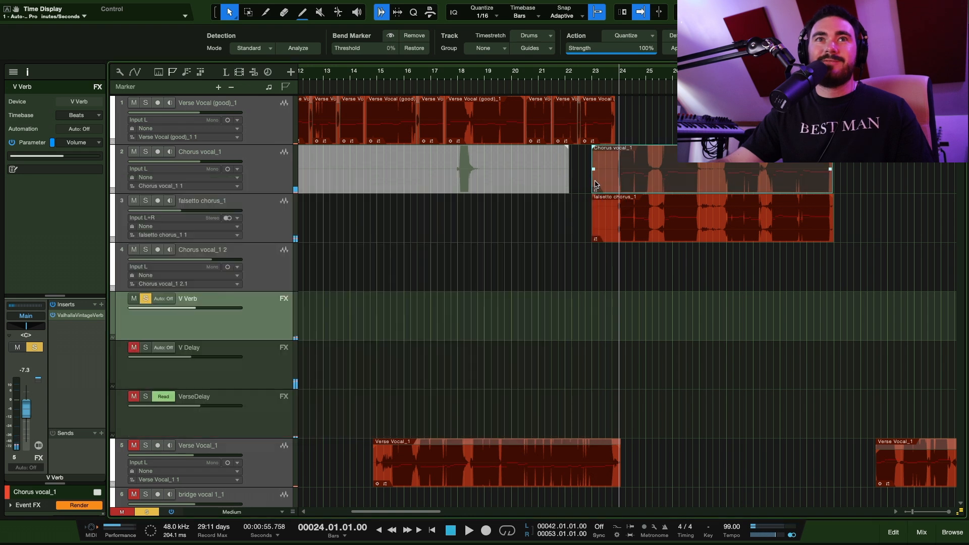
Step: Solo the V Delay channel and open its ValhallaDelay plug-in
click(242, 355)
click(145, 347)
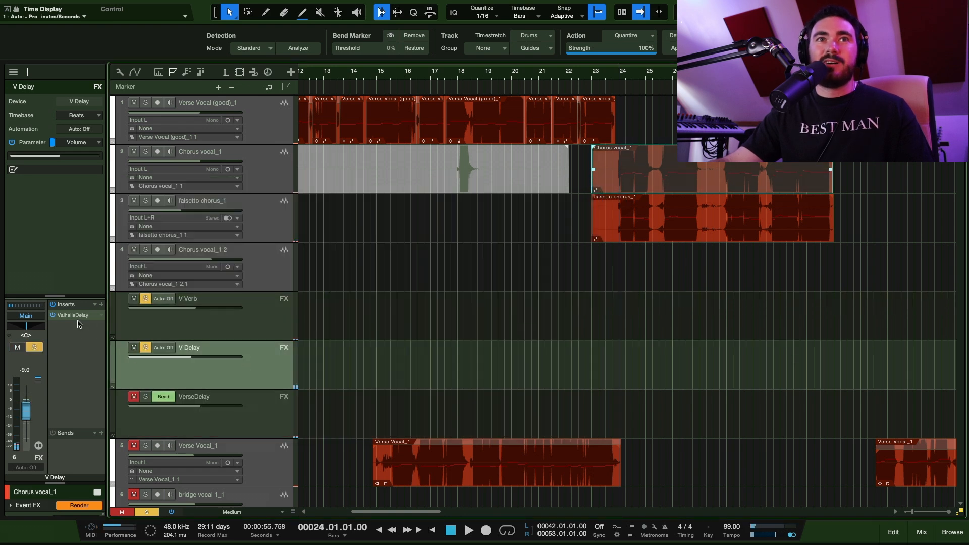
click(70, 316)
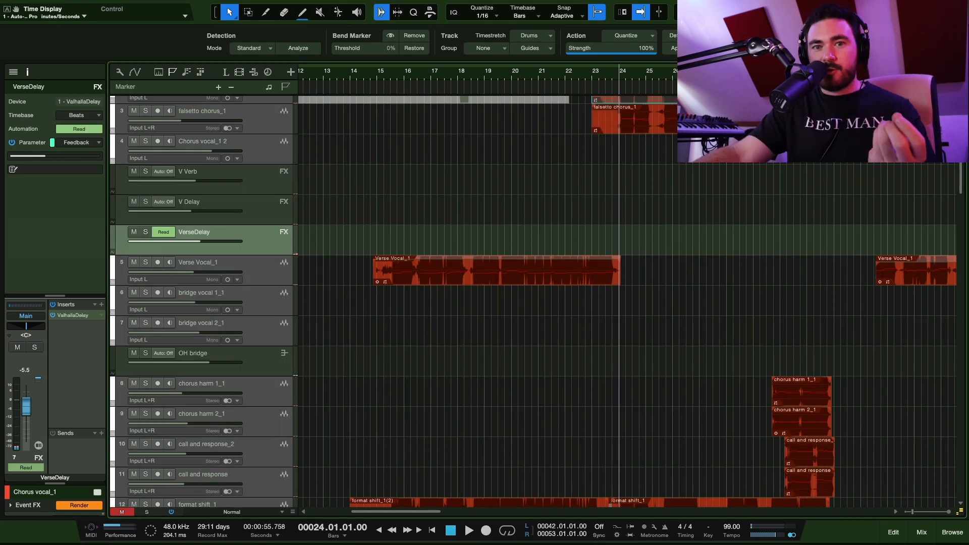
Step: Survey the arrangement's vocal layers, from the verse and bridge vocals down to the format-shifted and whisper tracks
scroll(922, 76, down, 2)
scroll(760, 254, right, 2)
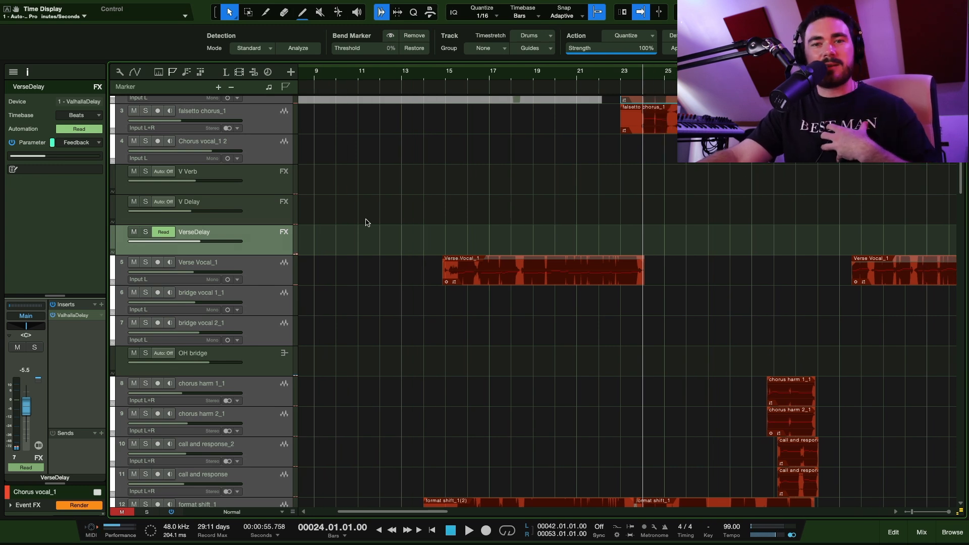
scroll(858, 325, down, 1)
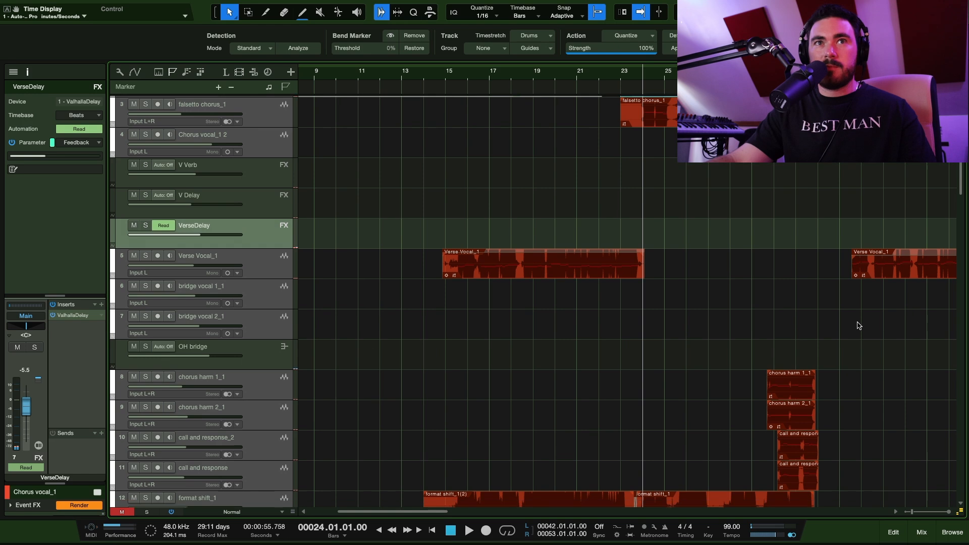
scroll(863, 208, down, 2)
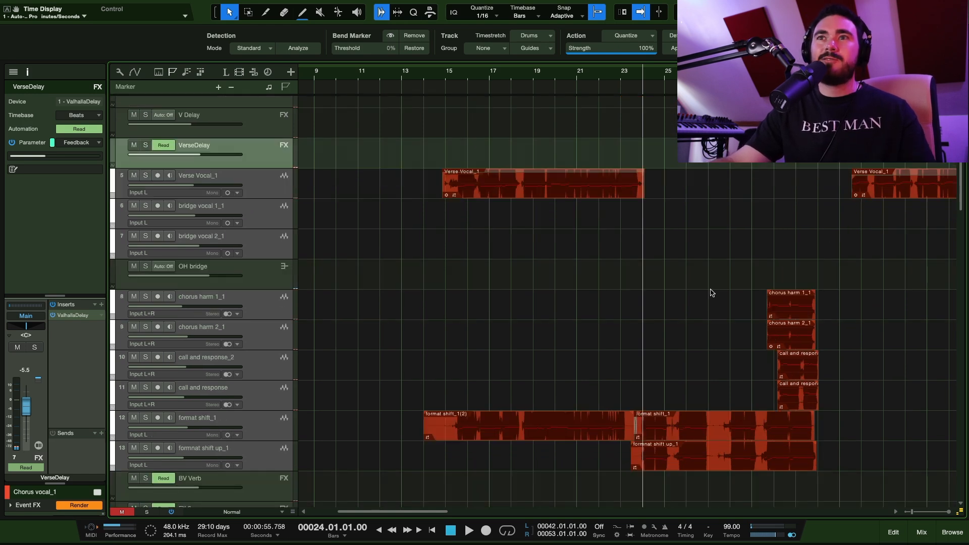
click(628, 301)
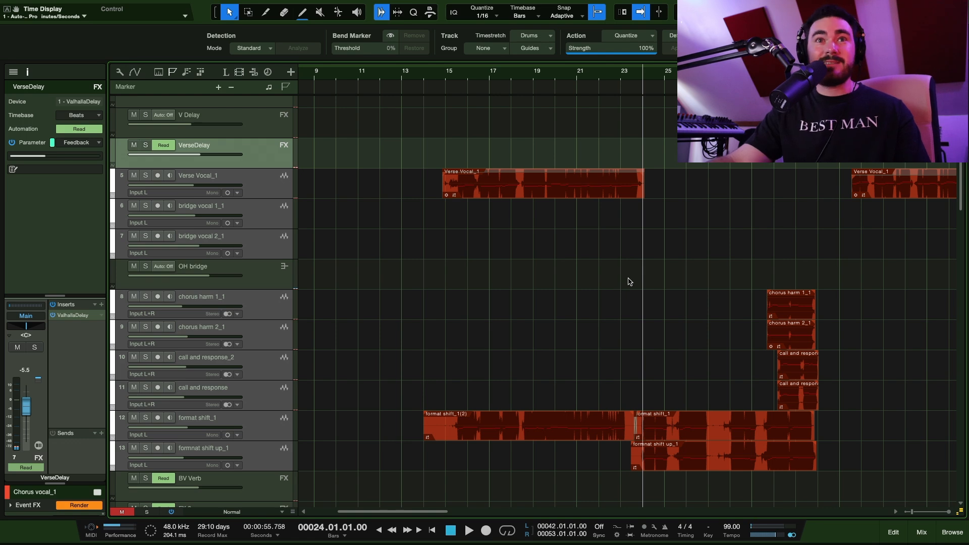
scroll(595, 349, down, 1)
key(w)
key(w)
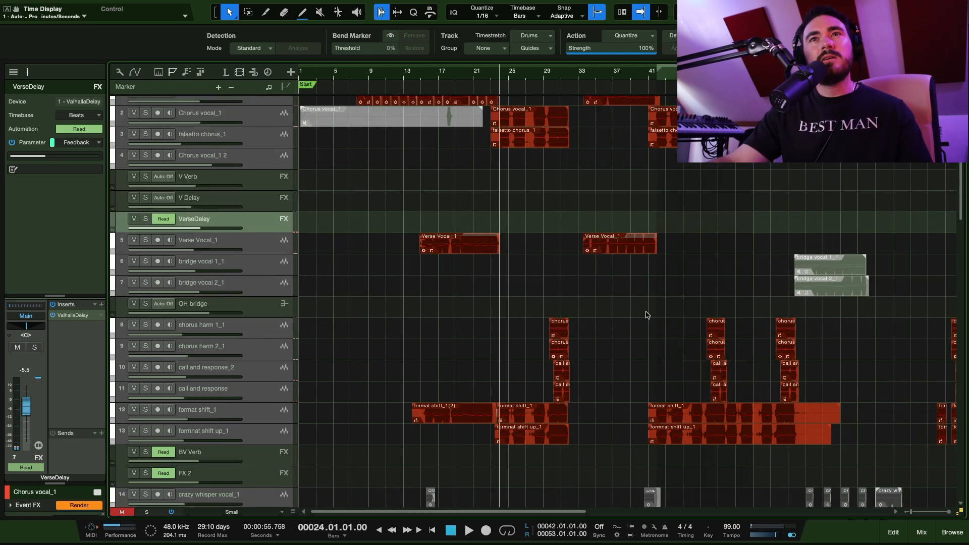
scroll(617, 270, down, 1)
scroll(610, 272, up, 2)
scroll(531, 264, up, 1)
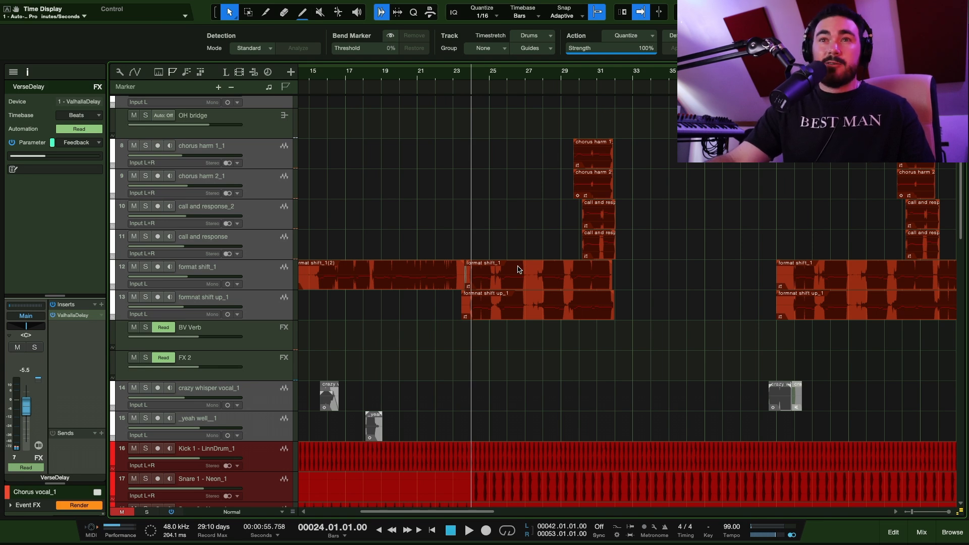
scroll(518, 269, left, 5)
scroll(524, 256, down, 1)
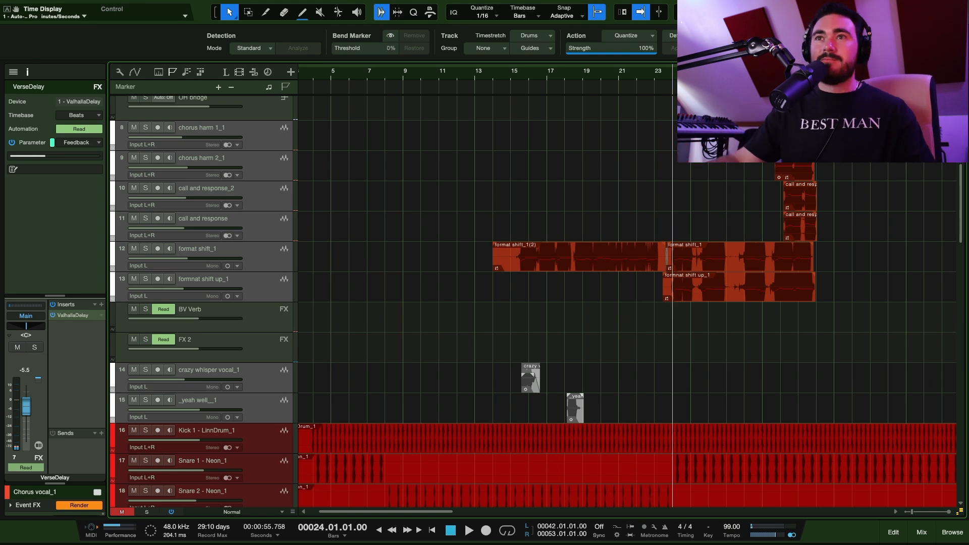
scroll(747, 347, down, 2)
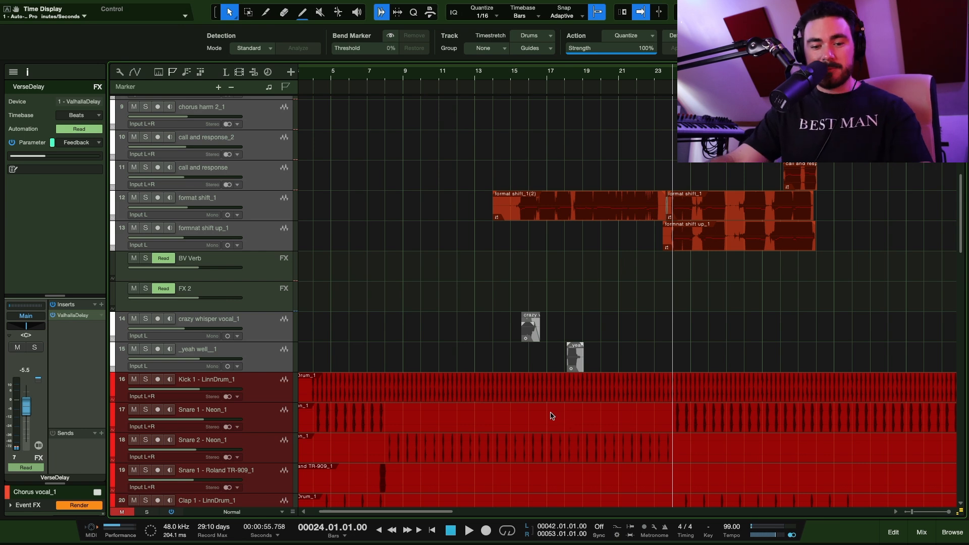
scroll(387, 250, right, 1)
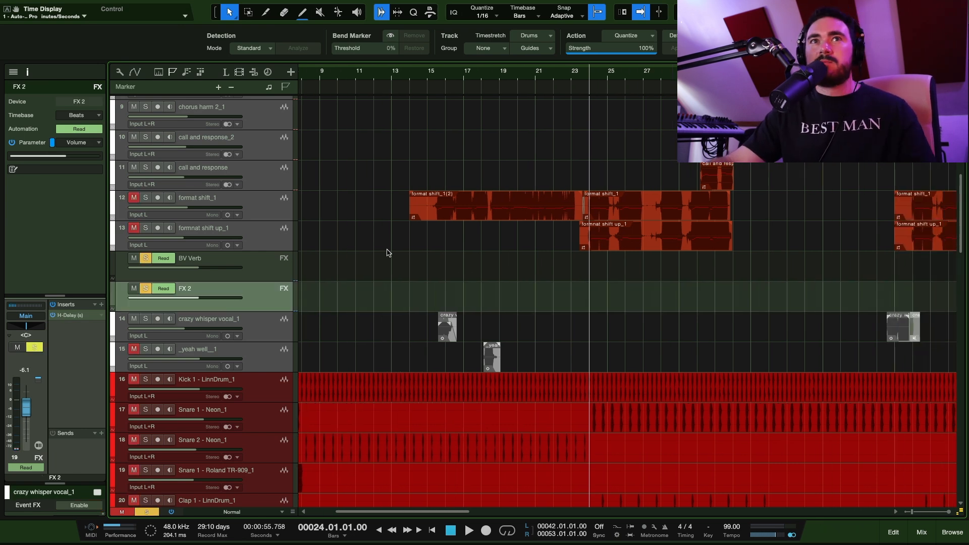
Step: Audition the soloed BV Verb and FX 2 channels, inspect the H-Delay settings on FX 2, and unsolo both channels
key(space)
click(263, 274)
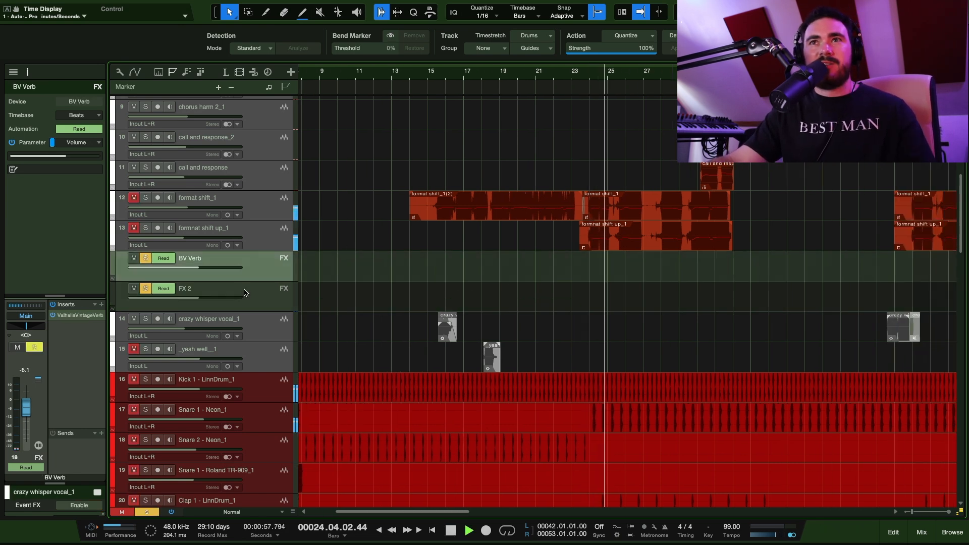
click(244, 292)
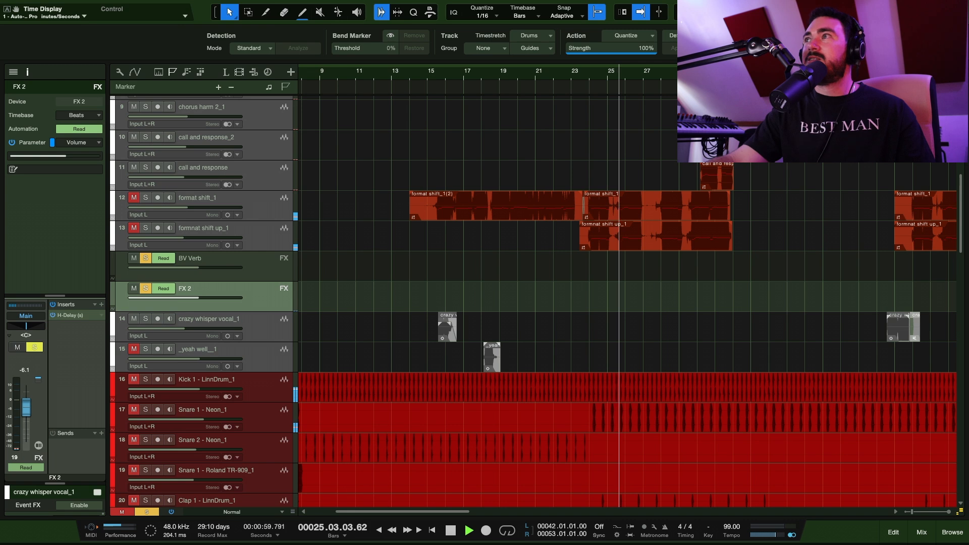
key(F11)
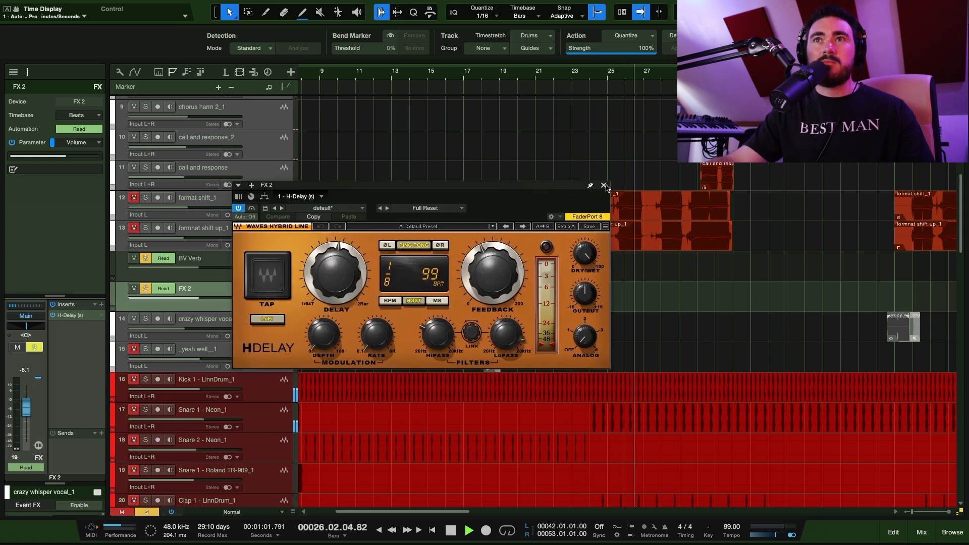
click(605, 187)
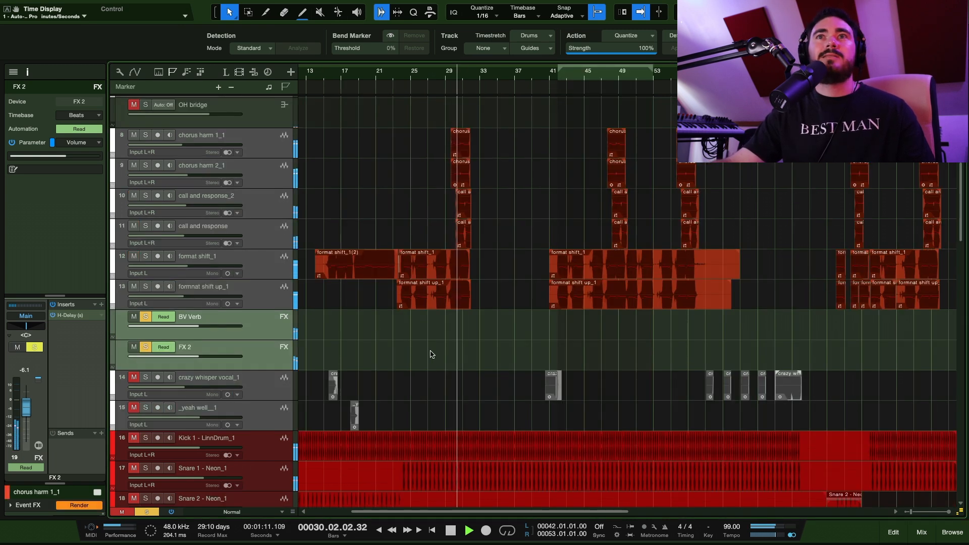
key(space)
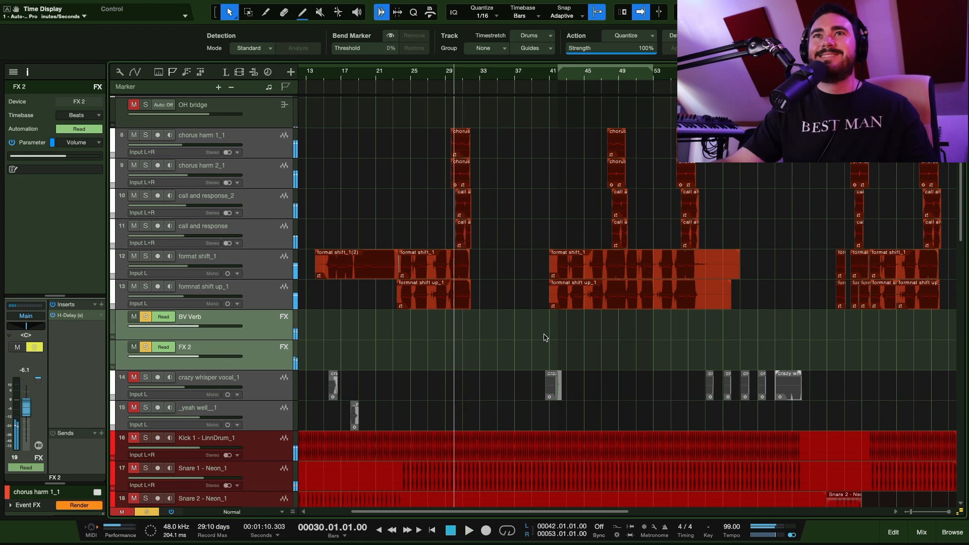
key(s)
Step: Solo the crazy whisper vocal_1 track and place the playhead at bar 15, beat 2, before its first clip
scroll(518, 223, down, 5)
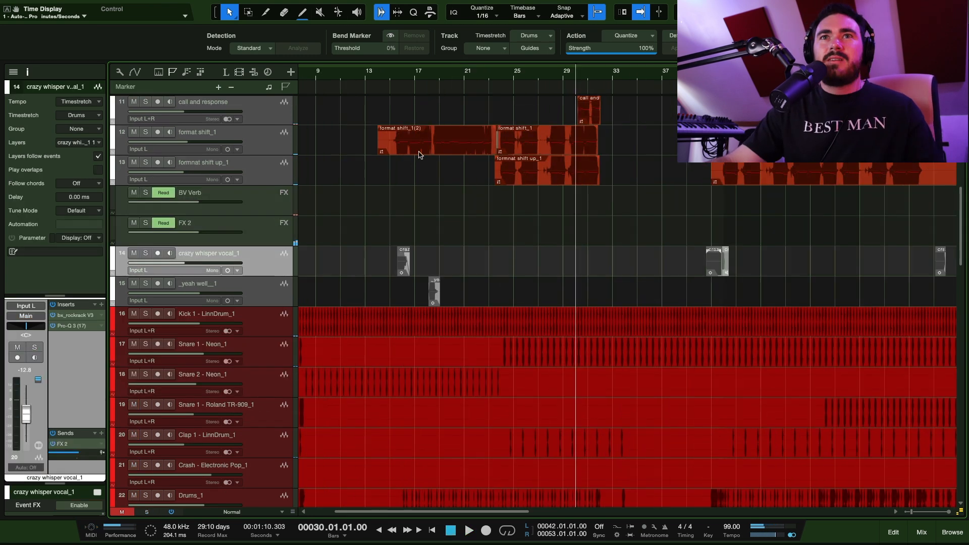
scroll(419, 155, left, 3)
click(480, 76)
key(s)
scroll(413, 96, up, 3)
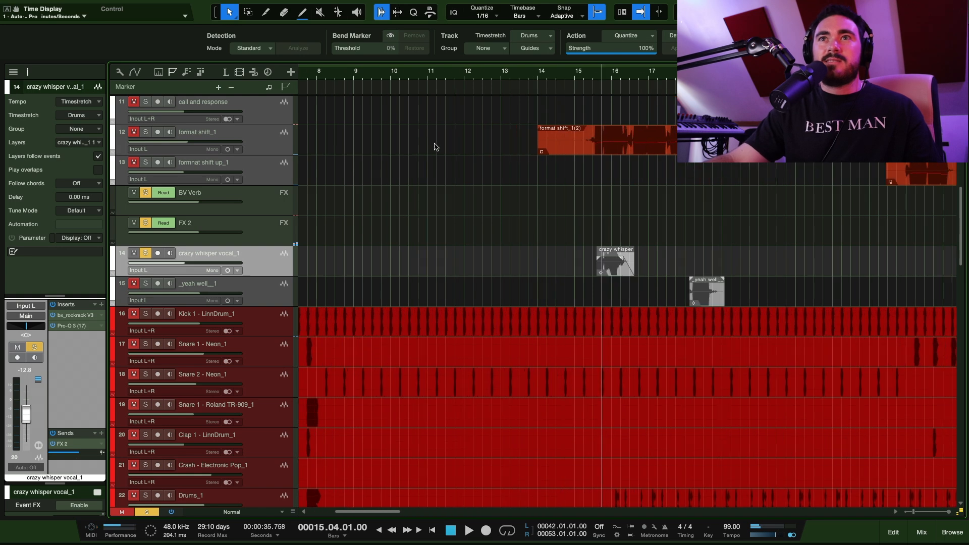
drag(600, 73, 584, 73)
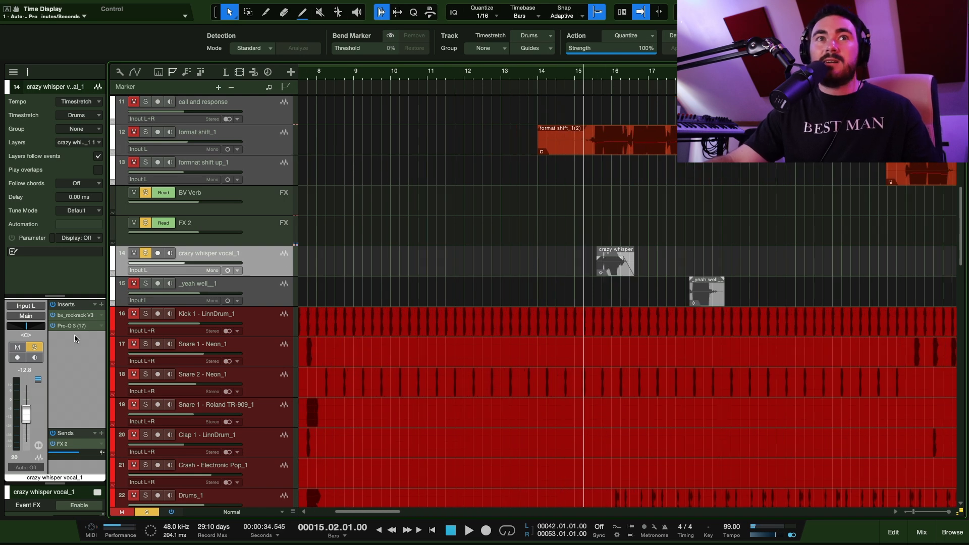
Step: Audition the crazy whisper vocal while viewing its bx_rockrack V3 amp settings, close the plug-in, and unsolo the track
drag(543, 173, 279, 154)
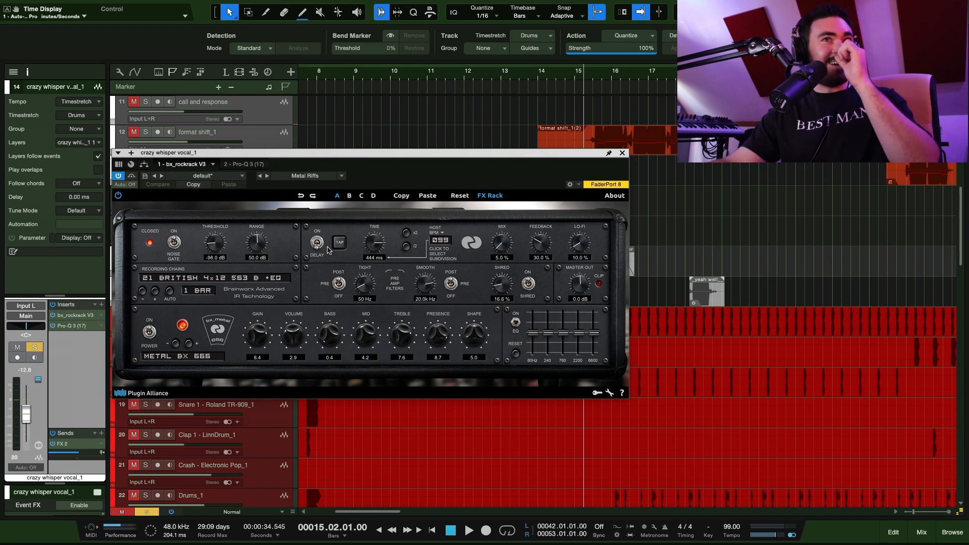
key(space)
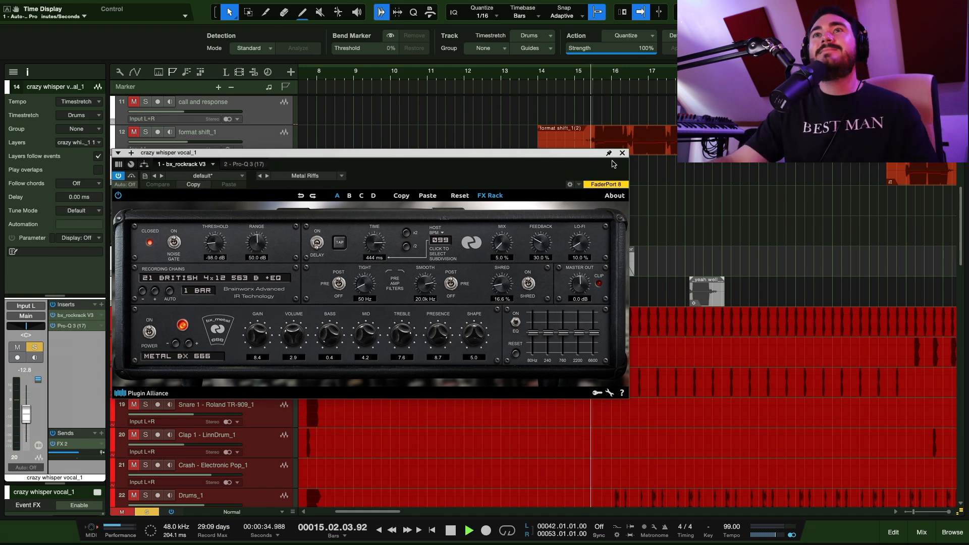
drag(573, 156, 525, 135)
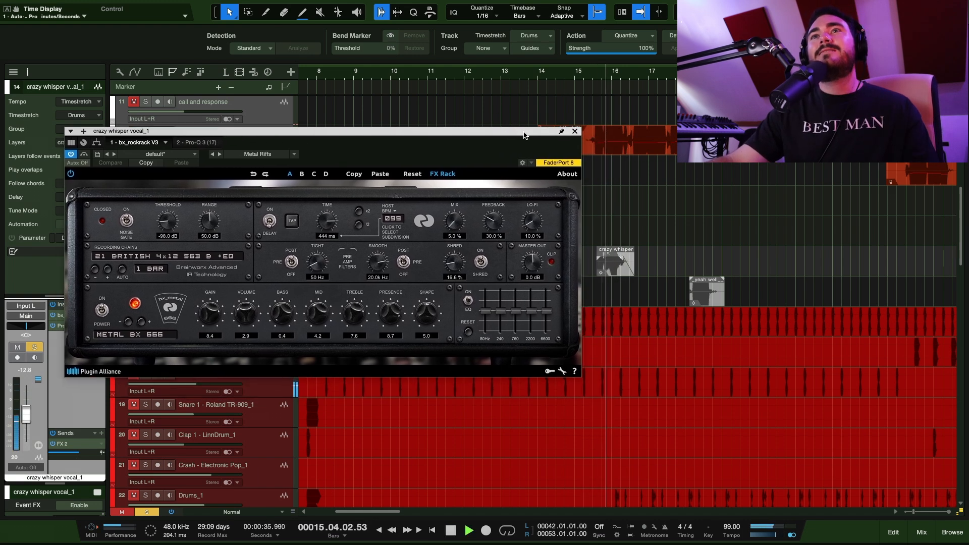
click(575, 131)
key(space)
key(s)
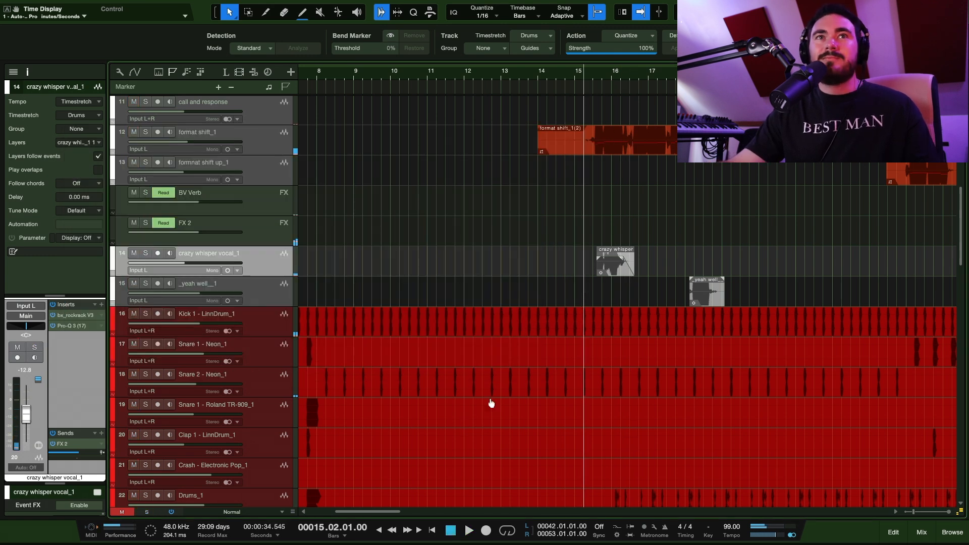
Step: Solo all tracks and audition the full mix from the first chorus, with the playhead at bar 23, beat 4
key(shift+w)
key(shift+w)
key(shift+f)
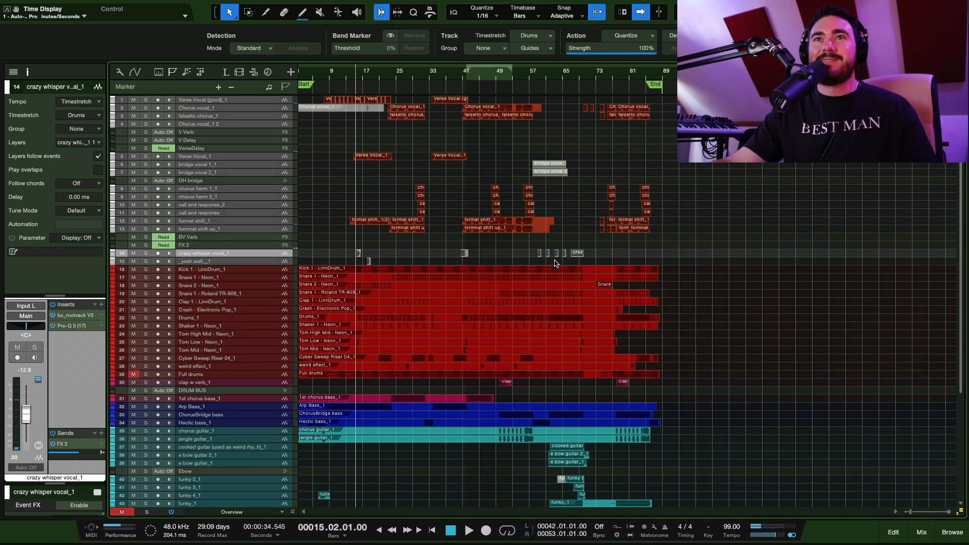
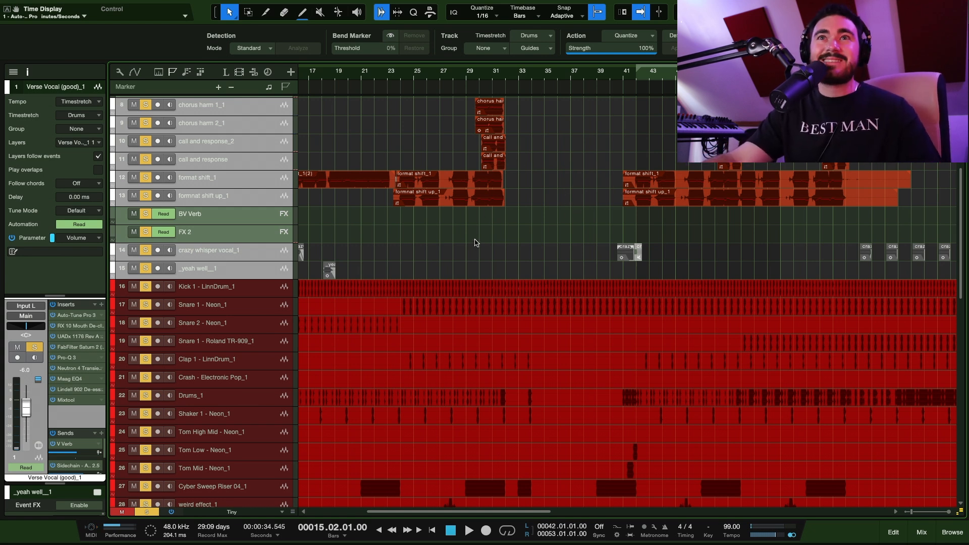
scroll(444, 200, up, 10)
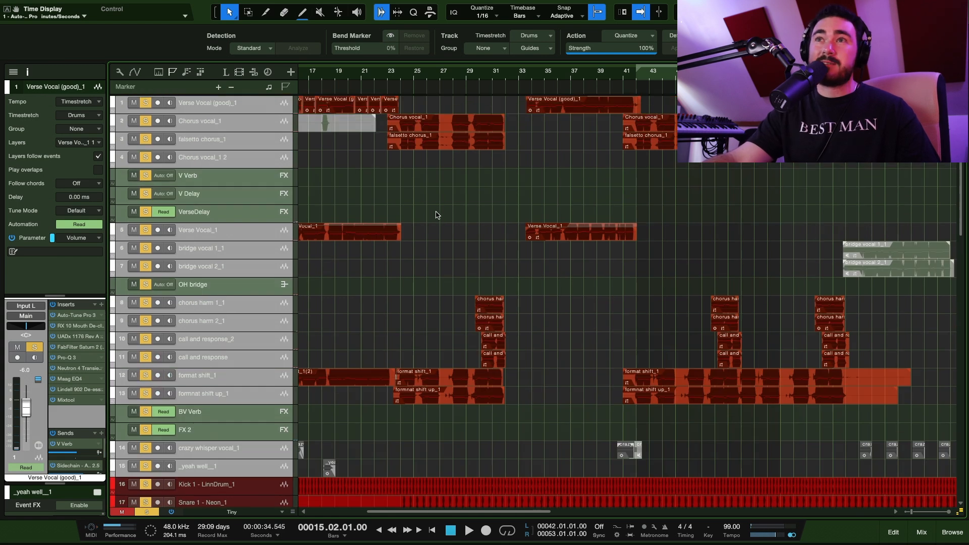
click(404, 73)
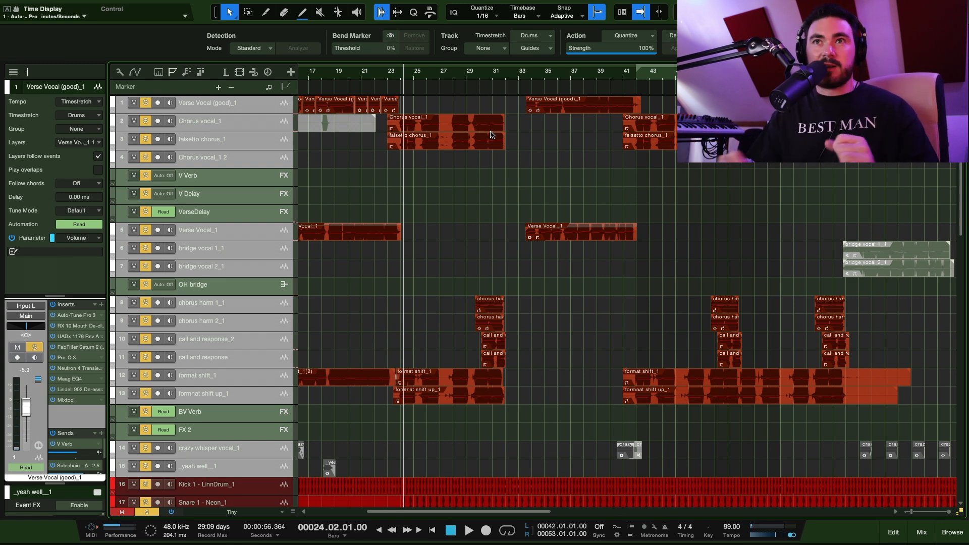
scroll(449, 212, down, 5)
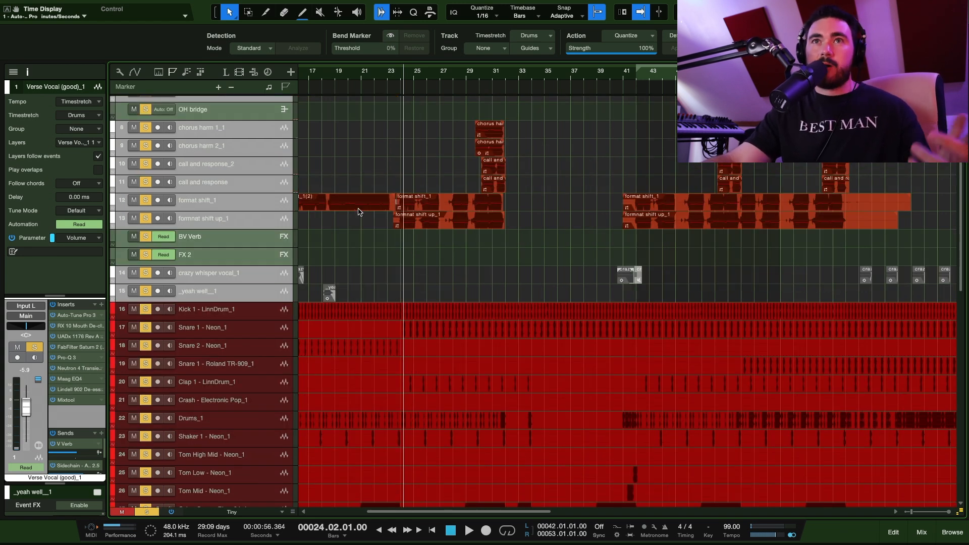
click(397, 79)
key(space)
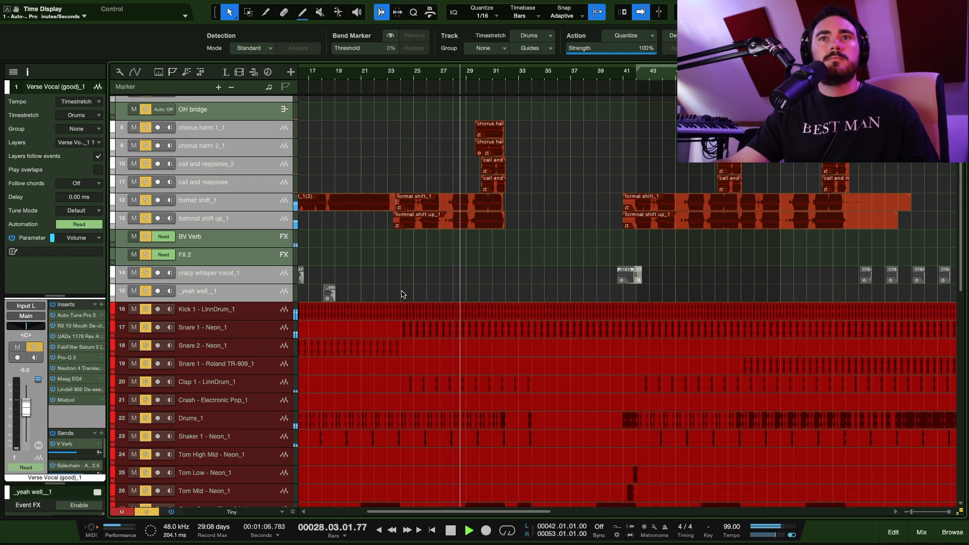
key(space)
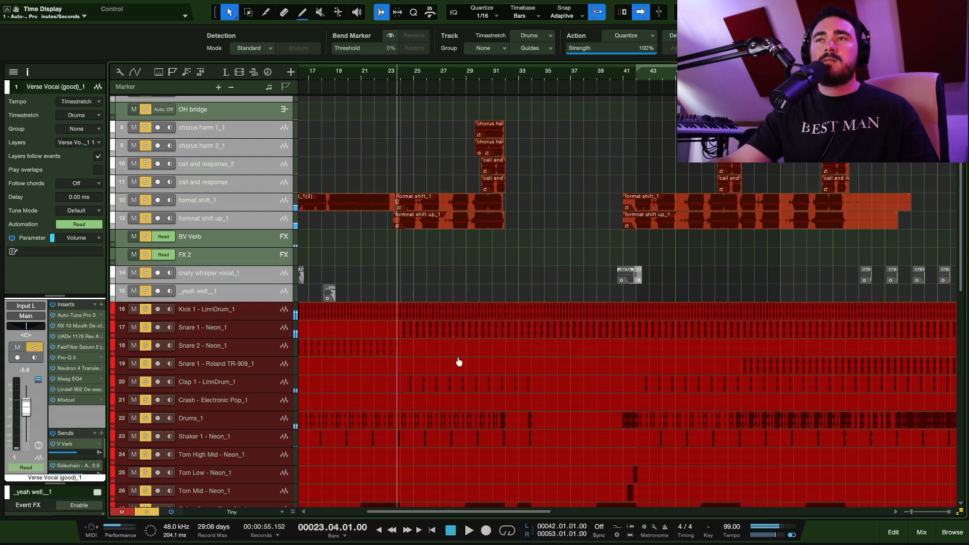
Step: Clear the solo state from every track in the arrangement
scroll(459, 361, down, 8)
scroll(378, 348, down, 1)
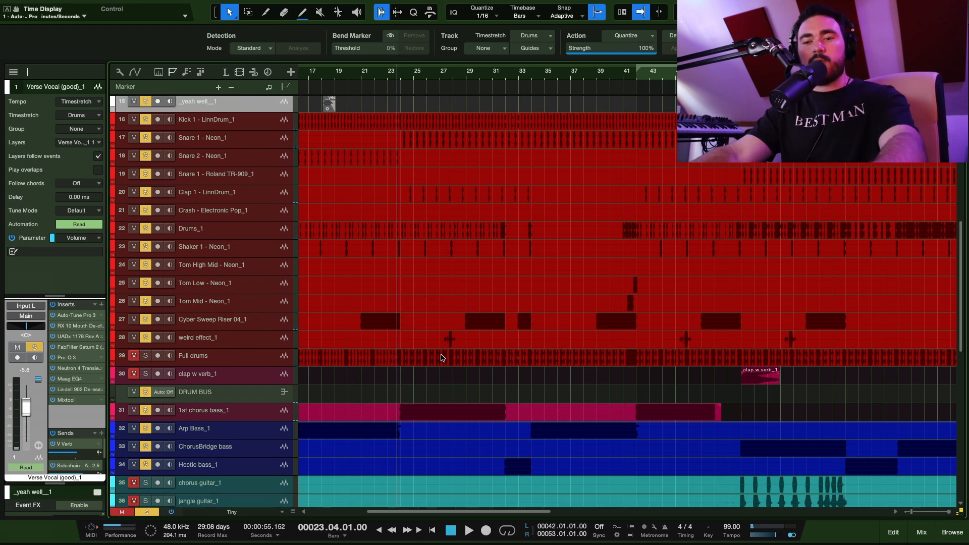
key(shift+super+s)
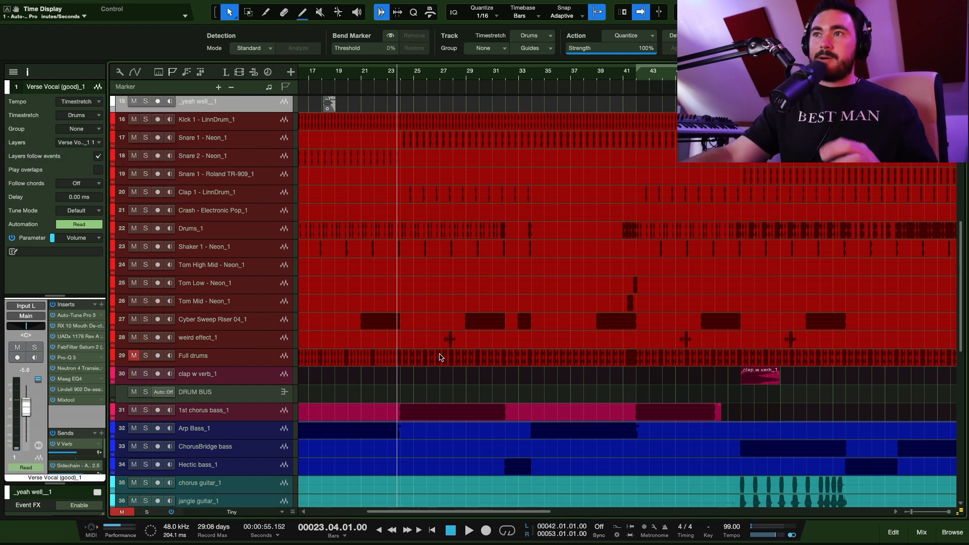
Step: Survey the drum bus, bass and guitar tracks across the song, from DRUM BUS and Hectic bass_1 to chorus guitar_1 and the funky layers
scroll(439, 357, down, 5)
click(217, 251)
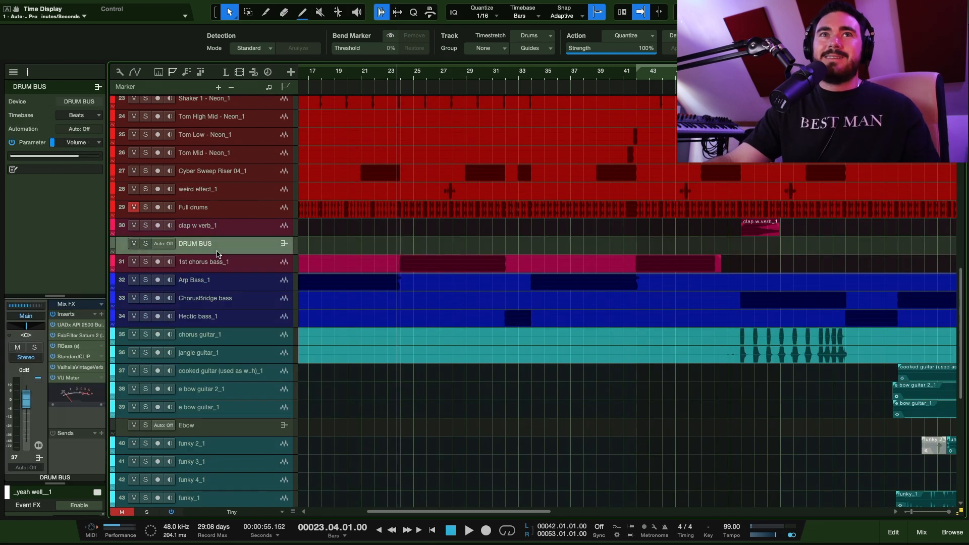
click(231, 318)
key(w)
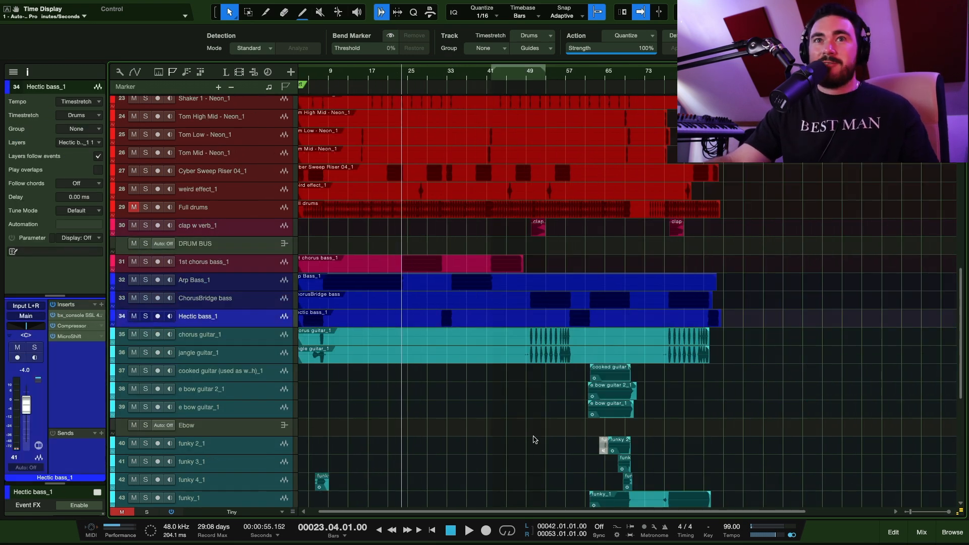
scroll(528, 429, up, 4)
scroll(512, 364, down, 3)
scroll(518, 331, up, 2)
scroll(522, 328, up, 3)
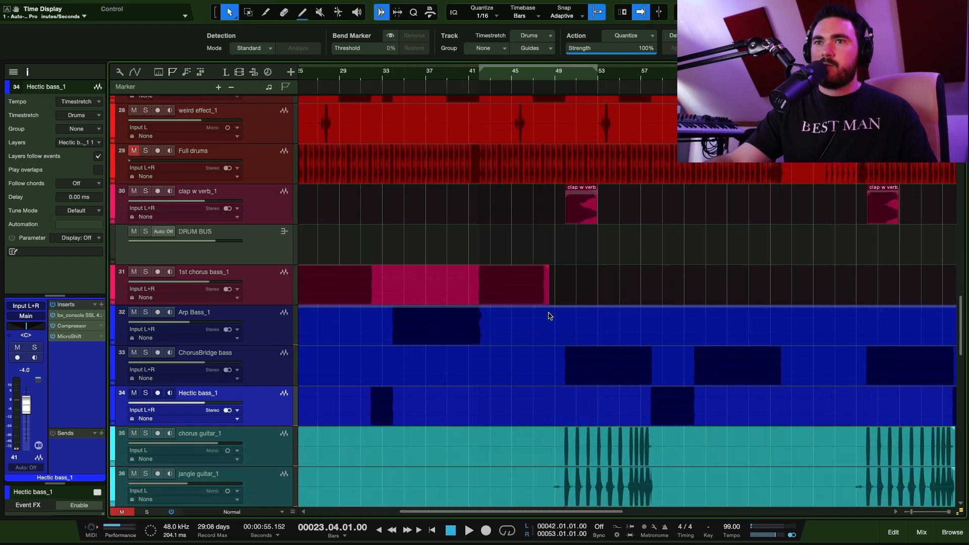
scroll(545, 343, down, 3)
scroll(495, 438, left, 3)
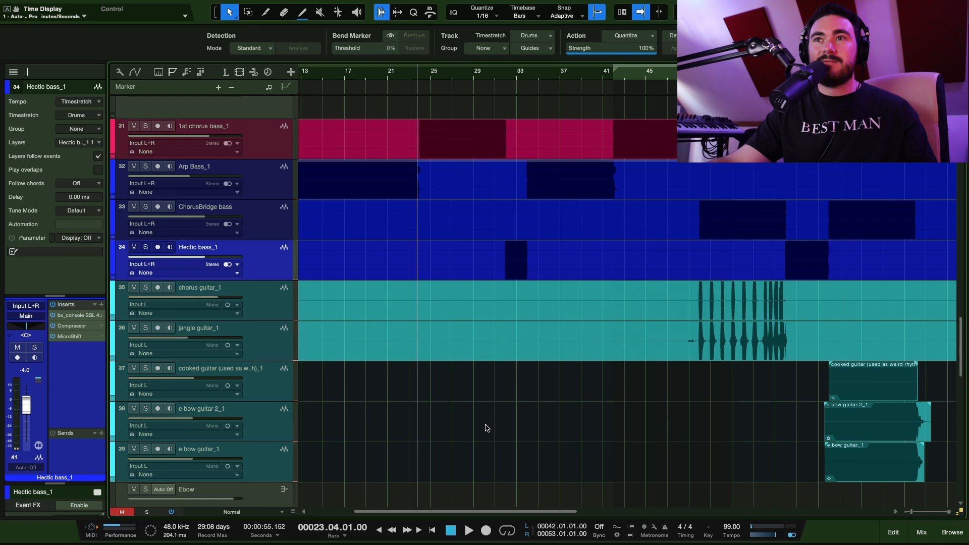
scroll(495, 416, left, 3)
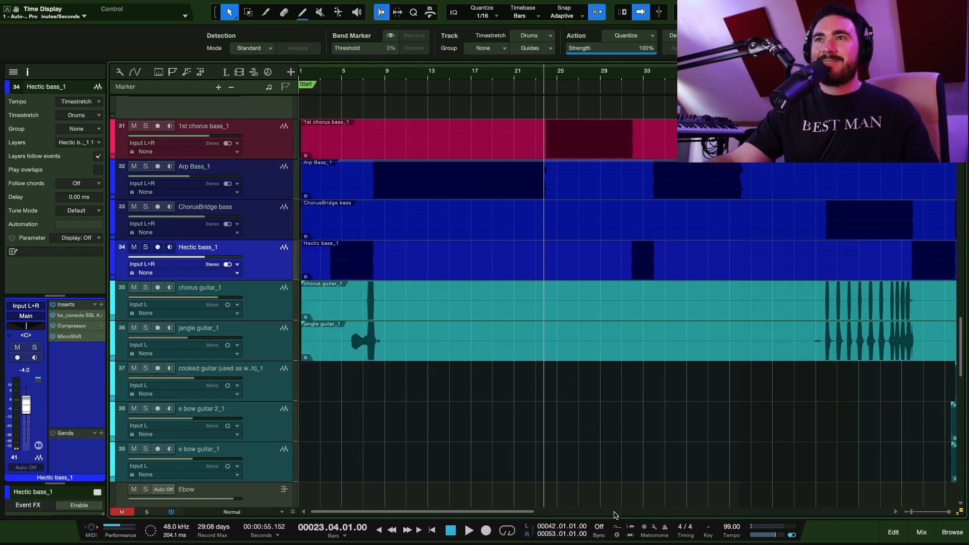
scroll(717, 445, right, 4)
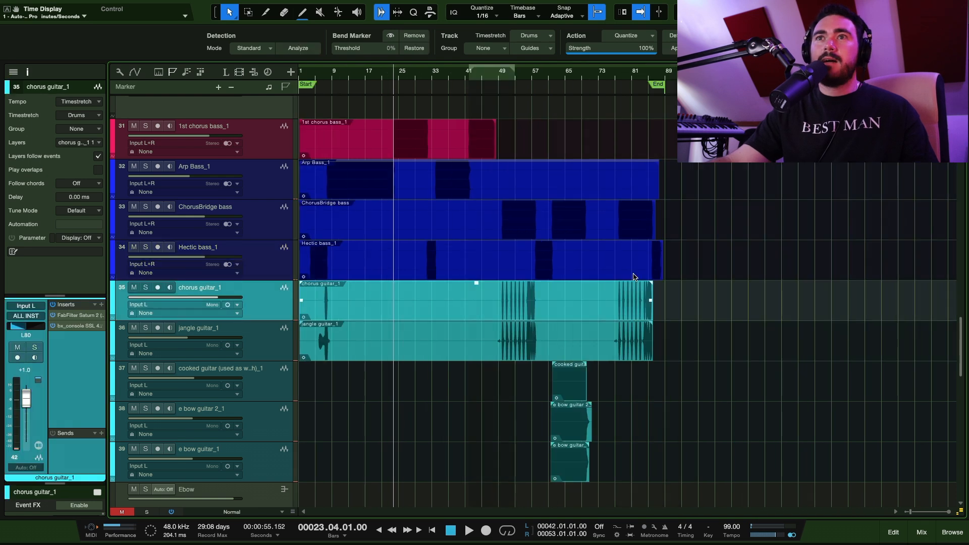
scroll(650, 297, down, 5)
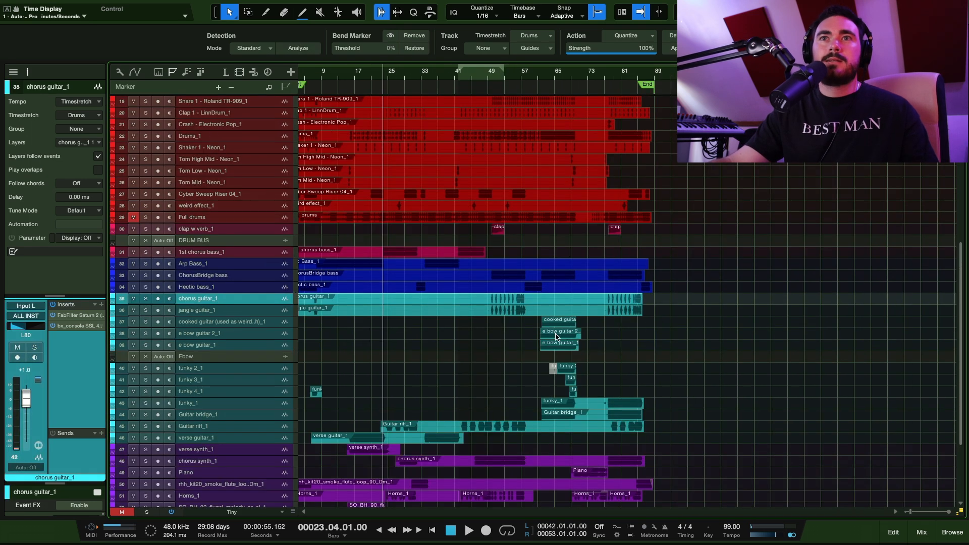
scroll(523, 335, up, 4)
scroll(522, 303, up, 5)
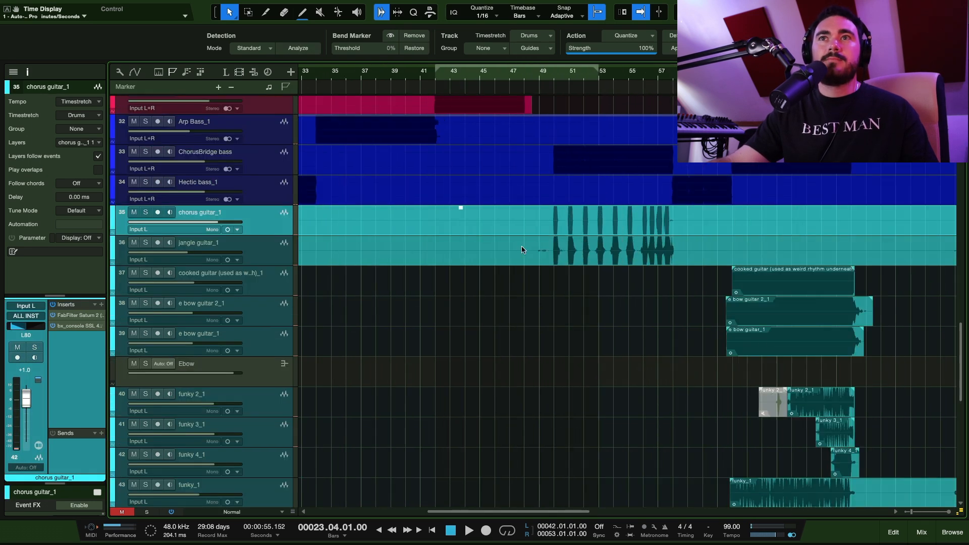
Step: Place the playhead at bar 61, beat 4, and examine the cooked guitar clip and the e bow guitar clips beneath it
click(295, 231)
click(728, 74)
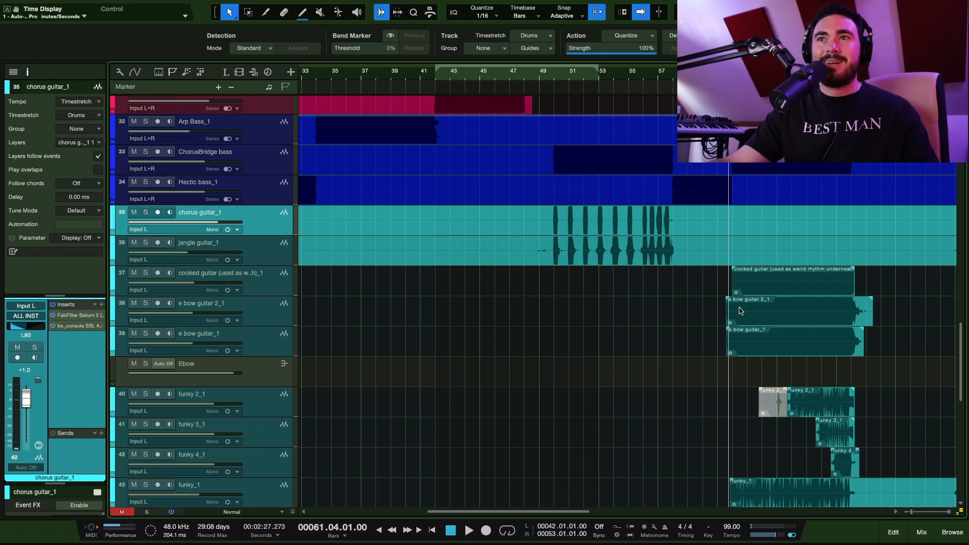
click(777, 277)
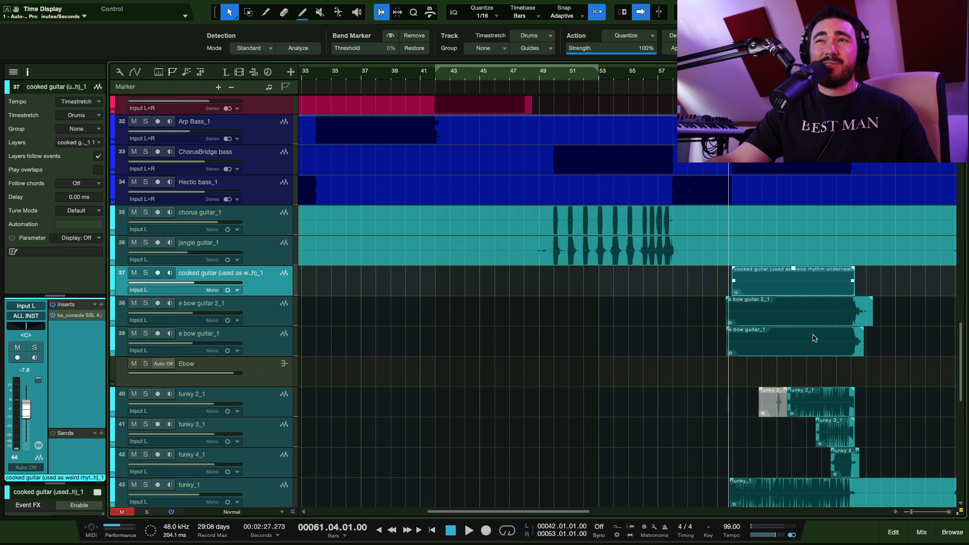
scroll(791, 377, up, 2)
scroll(790, 382, right, 3)
scroll(714, 319, up, 5)
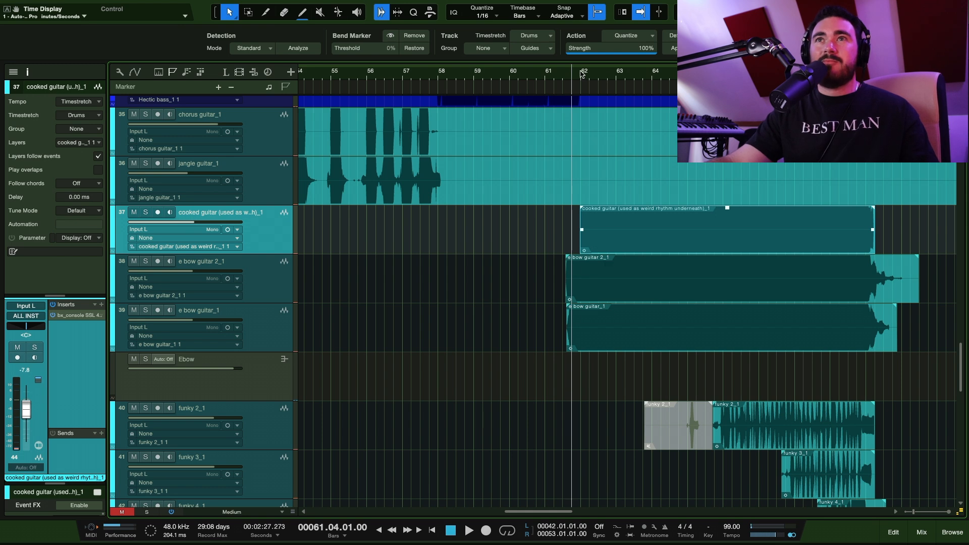
Step: Solo chorus guitar_1 and jangle guitar_1 and play them from bar 49, beat 4
scroll(527, 215, left, 5)
scroll(527, 215, up, 4)
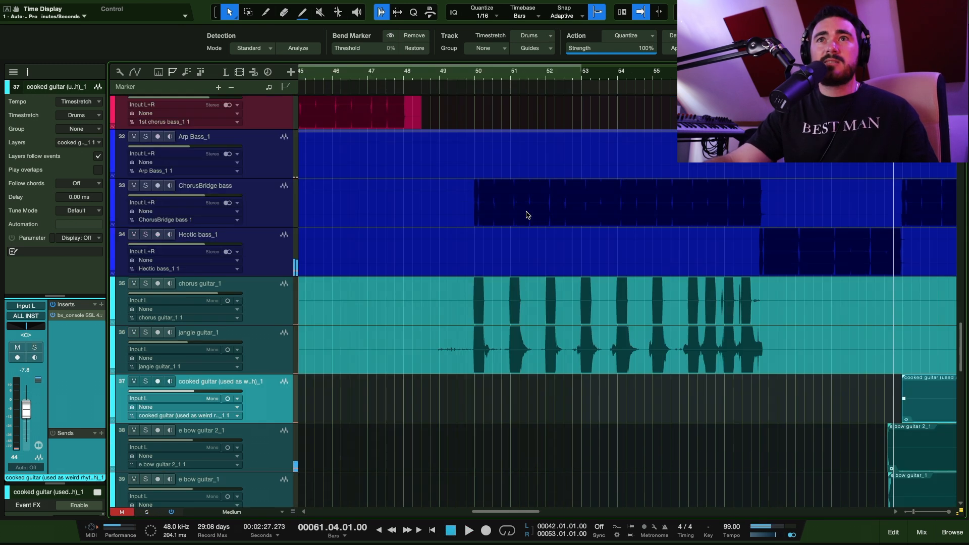
click(386, 334)
shift+click(274, 300)
key(s)
click(463, 78)
key(space)
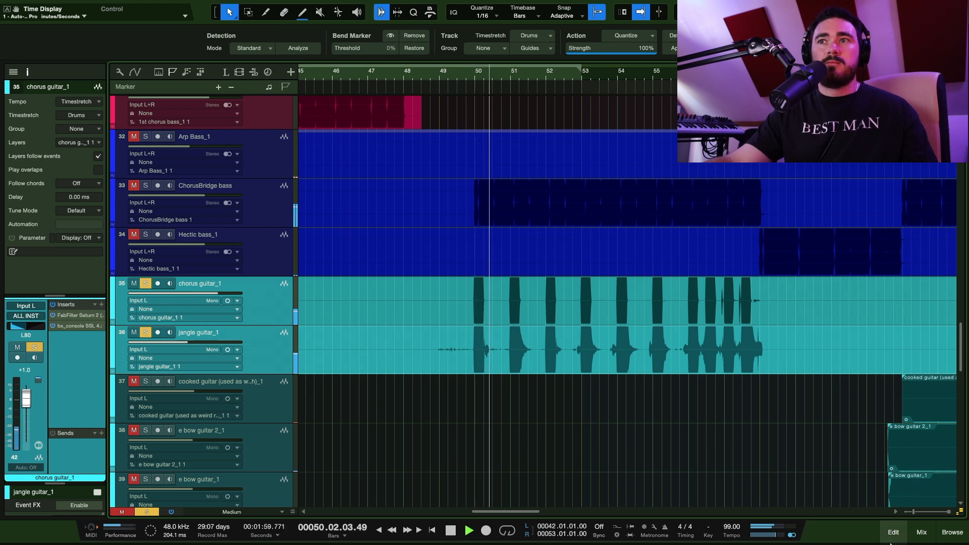
Step: Show the mixer and view the FabFilter Saturn 2 settings on chorus guitar_1, stop playback, and close the plug-in
click(921, 532)
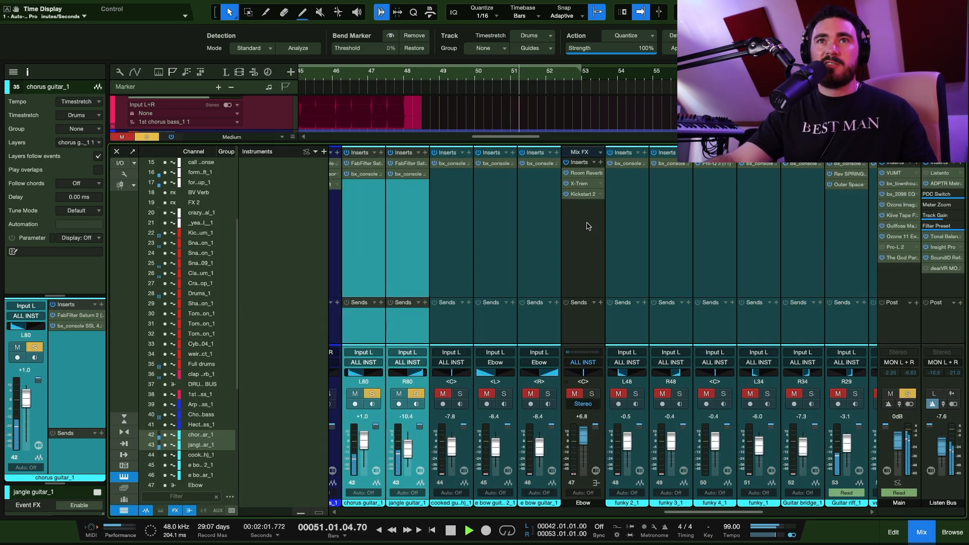
scroll(580, 232, left, 3)
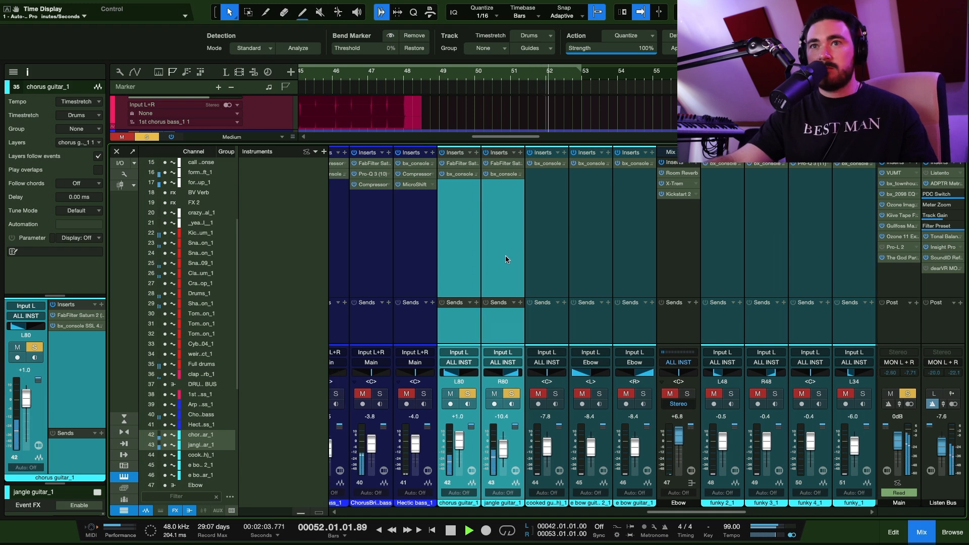
click(462, 212)
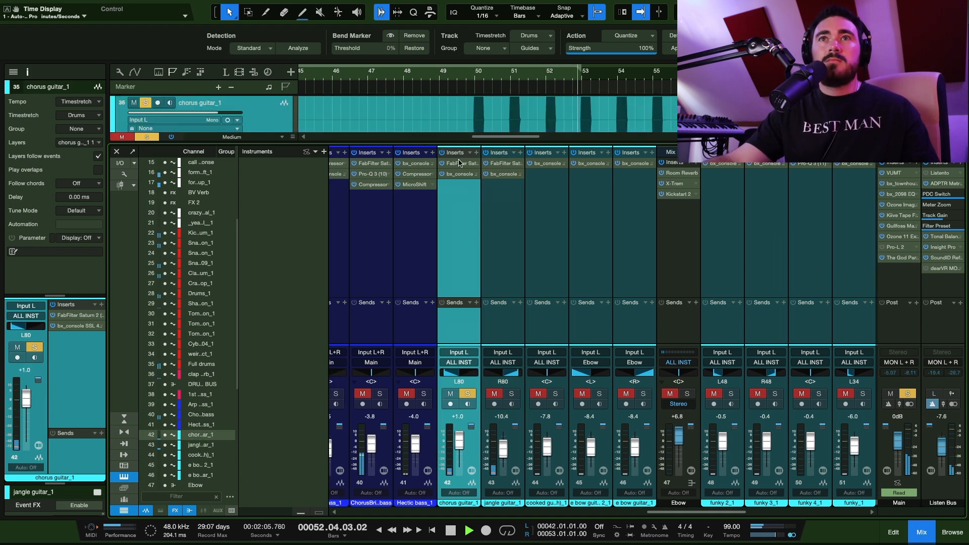
click(459, 163)
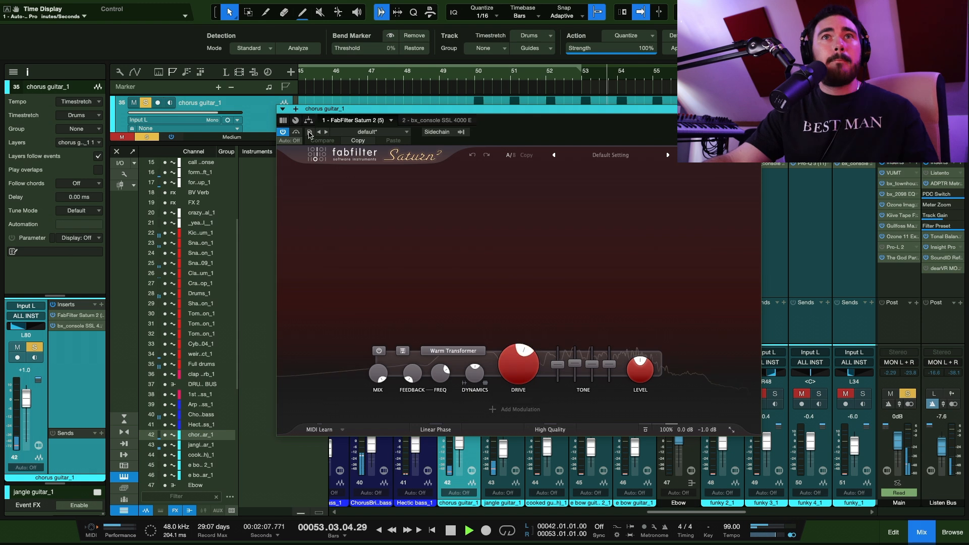
key(space)
click(756, 109)
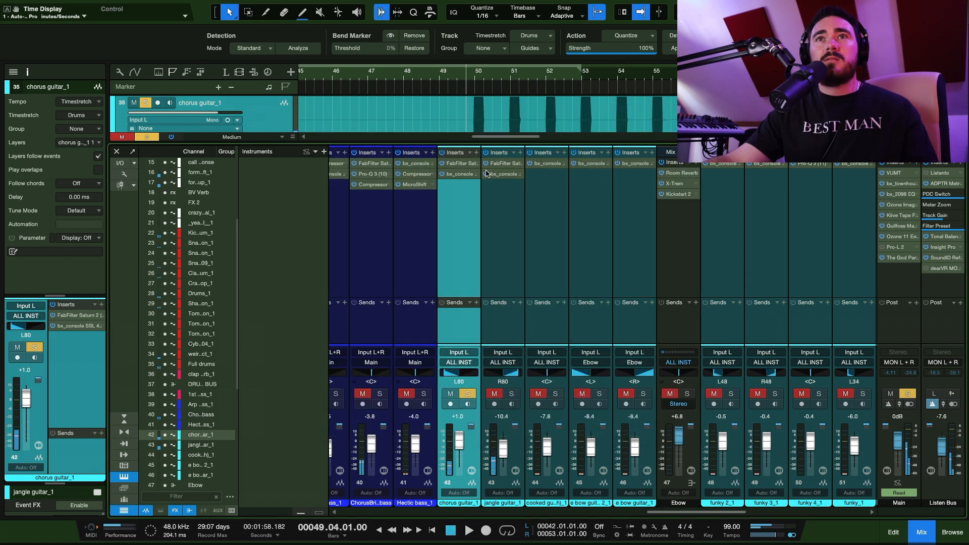
Step: Inspect the filter and EQ settings of the bx_console SSL 4000 E on chorus guitar_1, including High Mid gain and frequency, and close it
double_click(458, 174)
drag(355, 119, 413, 61)
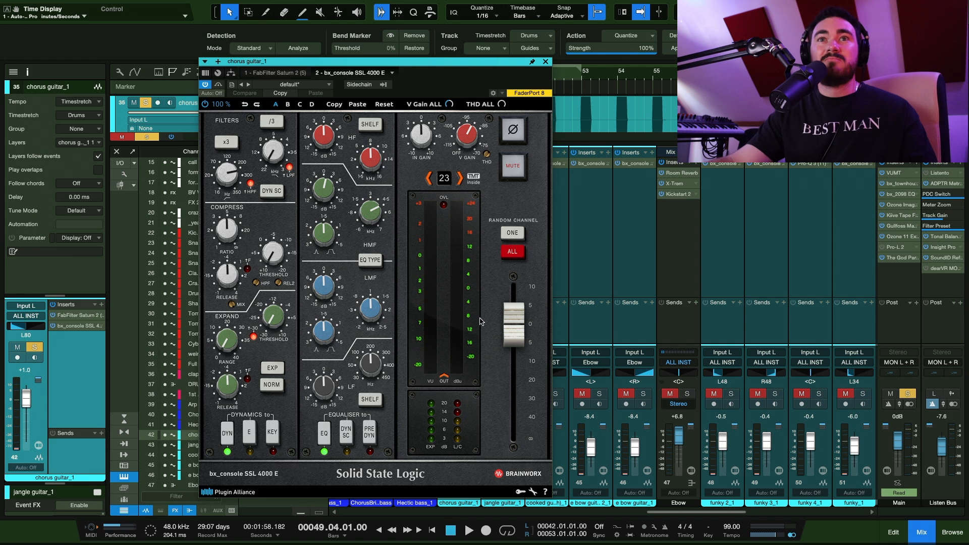
mouse_move(220, 175)
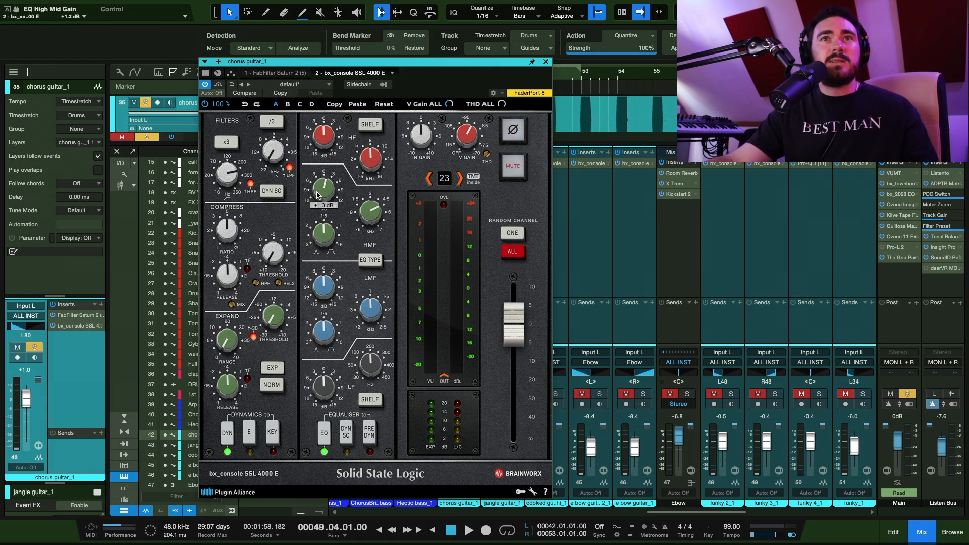
mouse_move(379, 219)
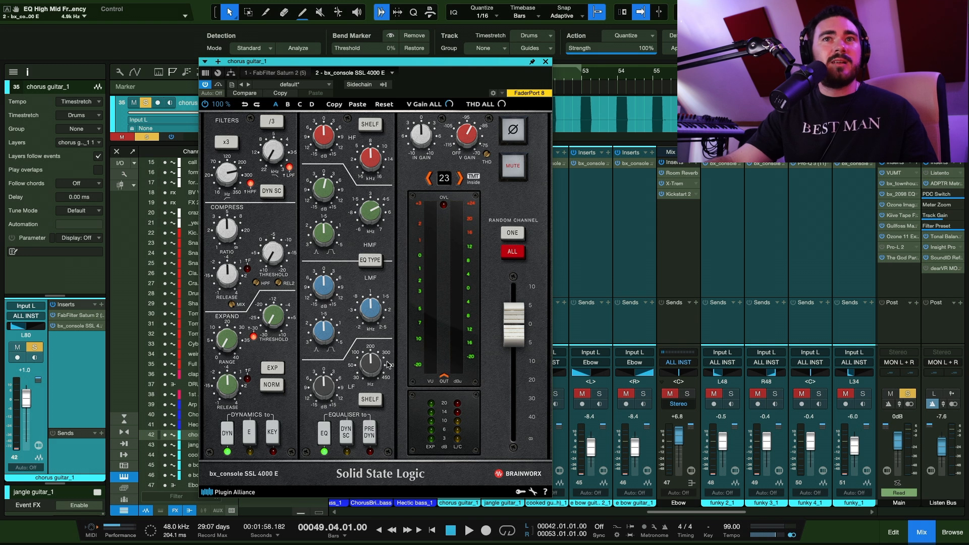
click(545, 62)
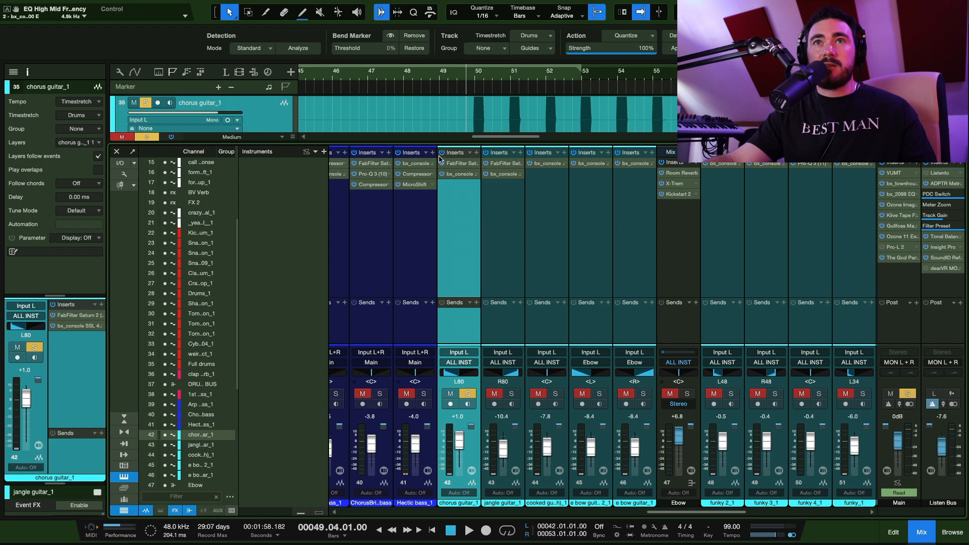
Step: Audition the soloed guitars in the mixer and select the chorus guitar_1 and jangle guitar_1 channels together
key(space)
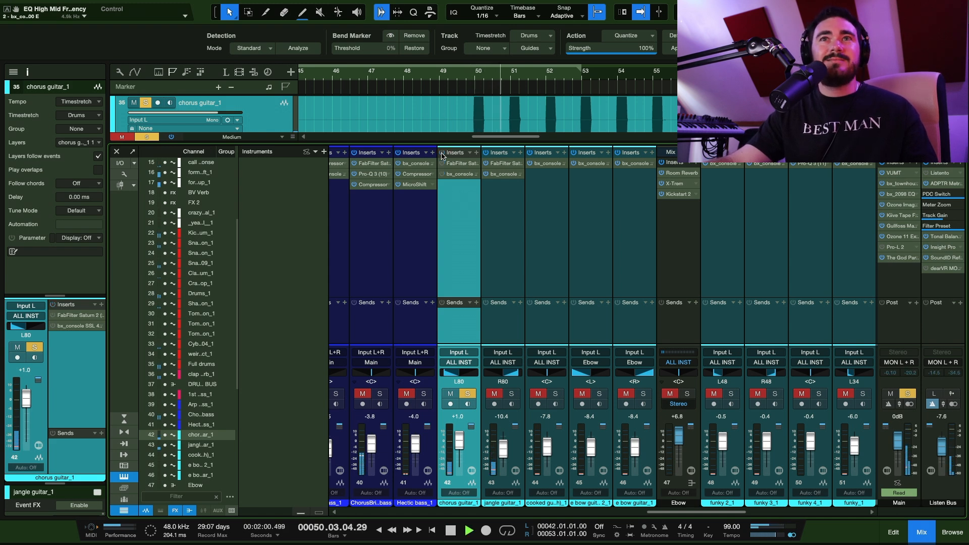
key(space)
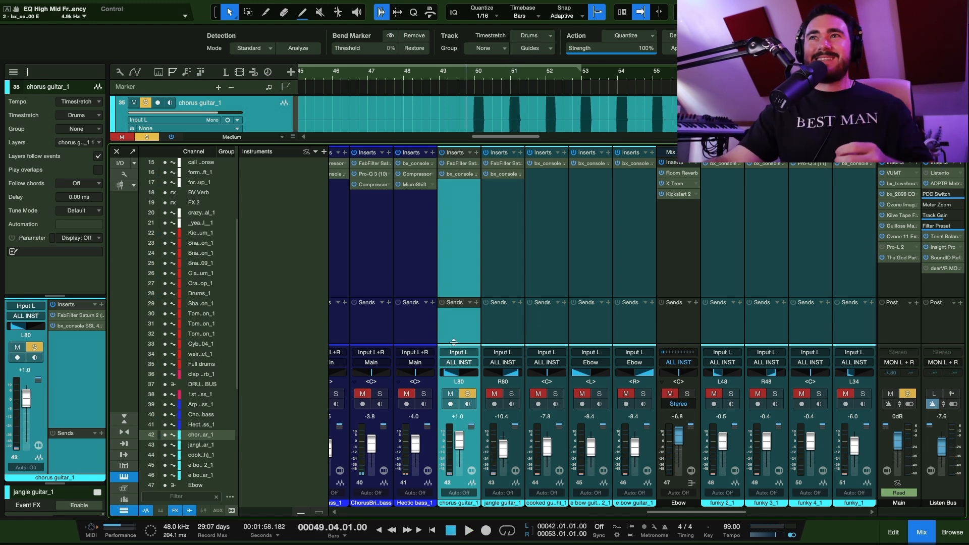
click(505, 252)
click(440, 272)
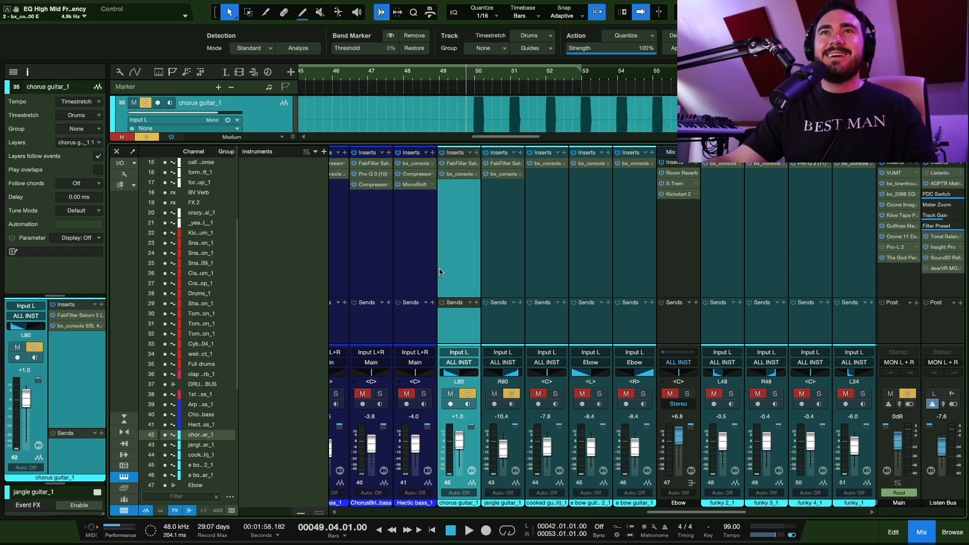
shift+click(508, 217)
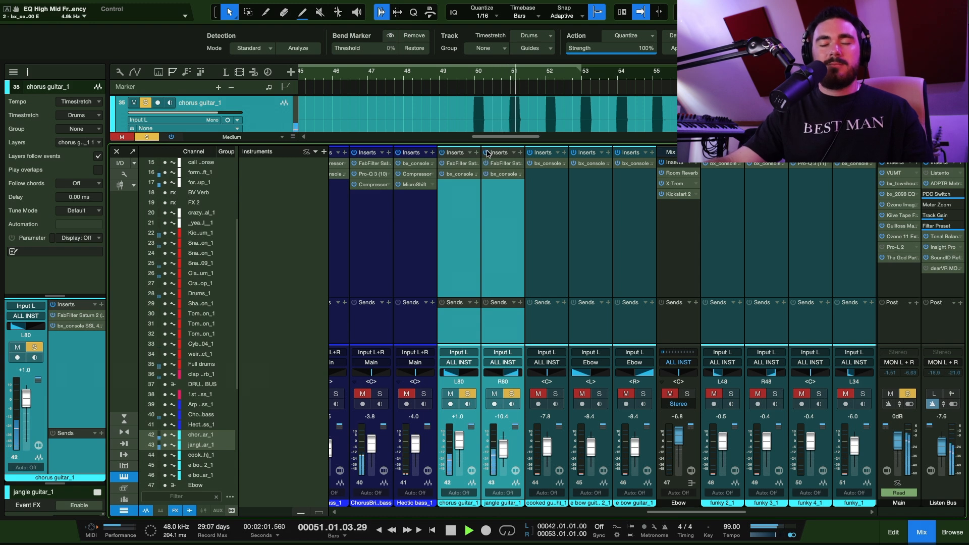
Step: Stop playback, unsolo chorus guitar_1 and jangle guitar_1, and hide the mixer
key(space)
key(s)
key(F2)
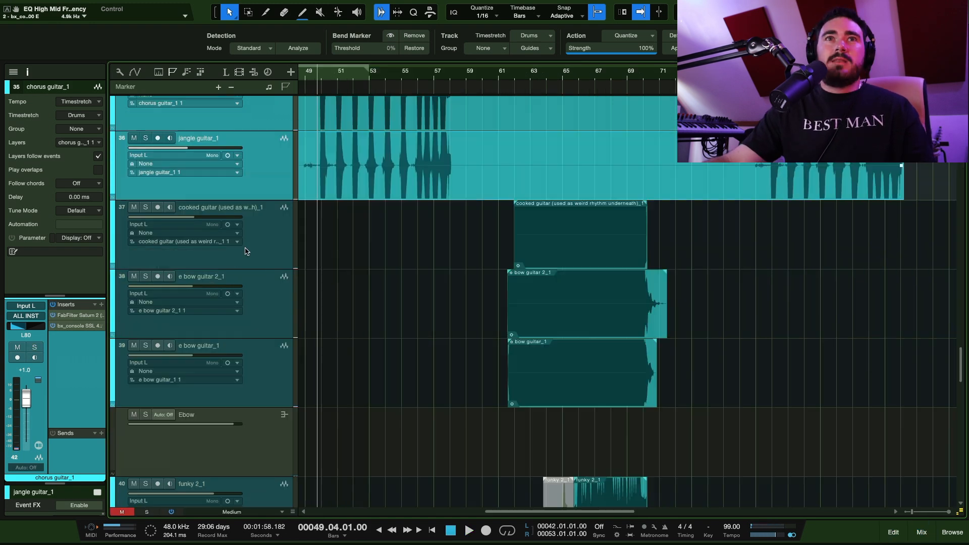
Step: Solo the cooked guitar and both e bow guitar tracks, play from bar 61, beat 4, and select the Ebow bus
click(247, 251)
shift+click(263, 361)
key(s)
click(511, 76)
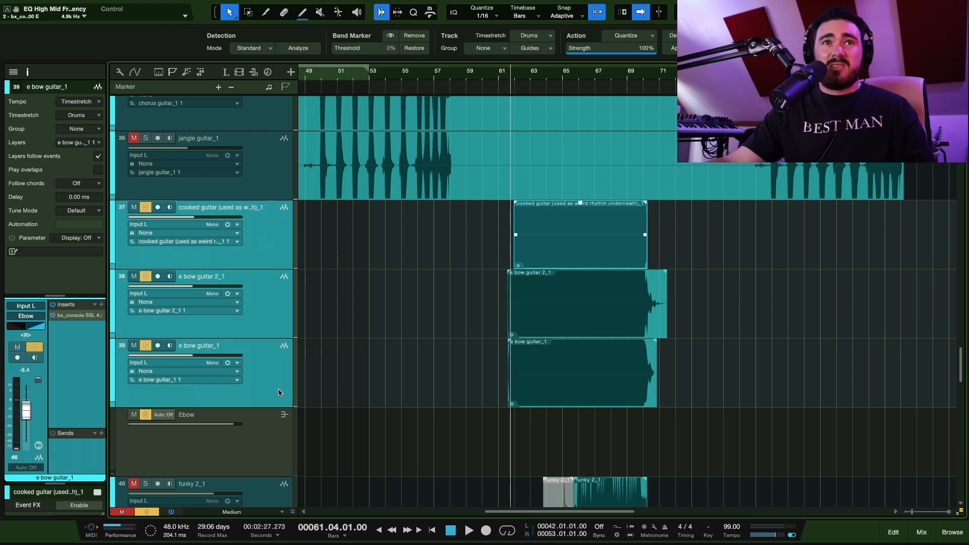
click(269, 446)
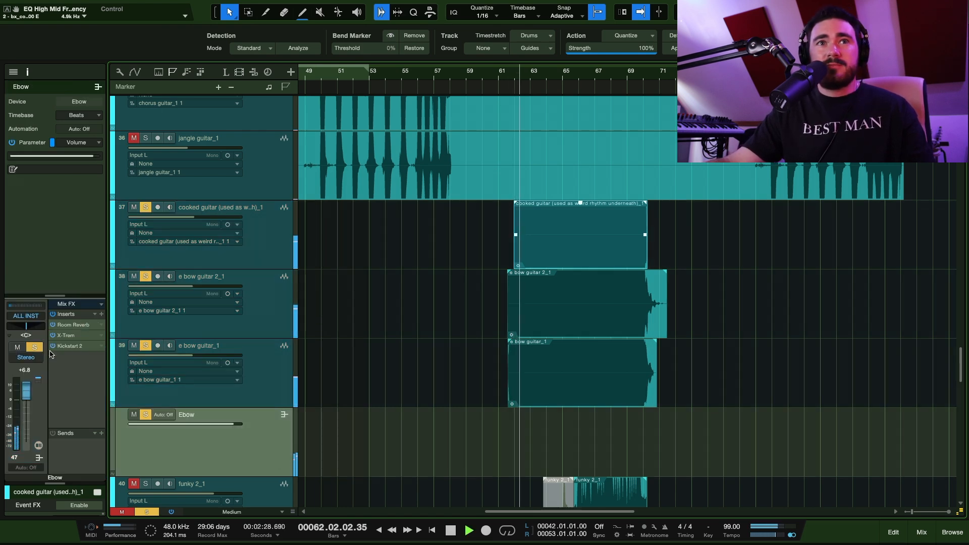
Step: Unsolo e bow guitar 2_1 and e bow guitar_1 to leave only the cooked guitar soloed, and select its track
click(275, 290)
shift+click(279, 348)
key(s)
click(260, 261)
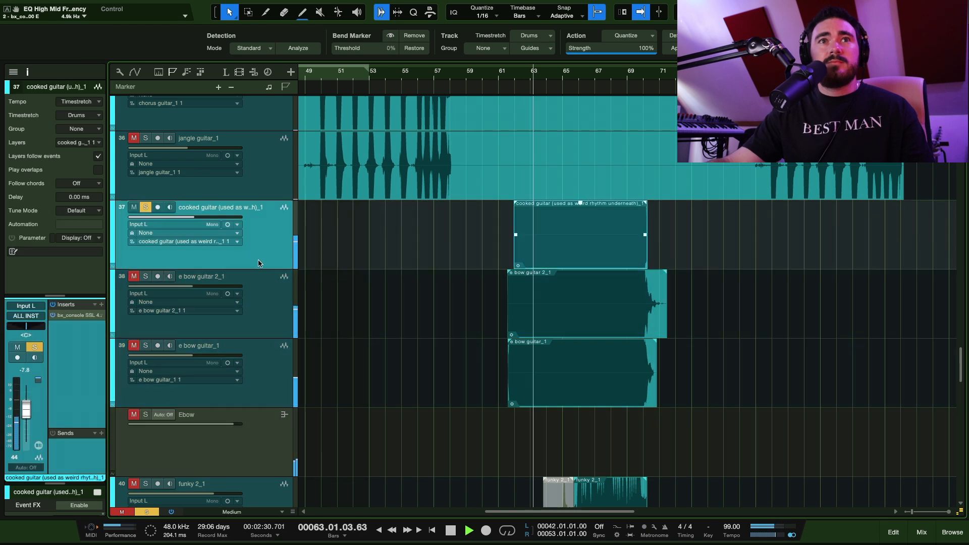
Step: Review the cooked guitar's bx_console SSL 4000 E, close the plug-in, stop playback and unsolo the track
click(79, 316)
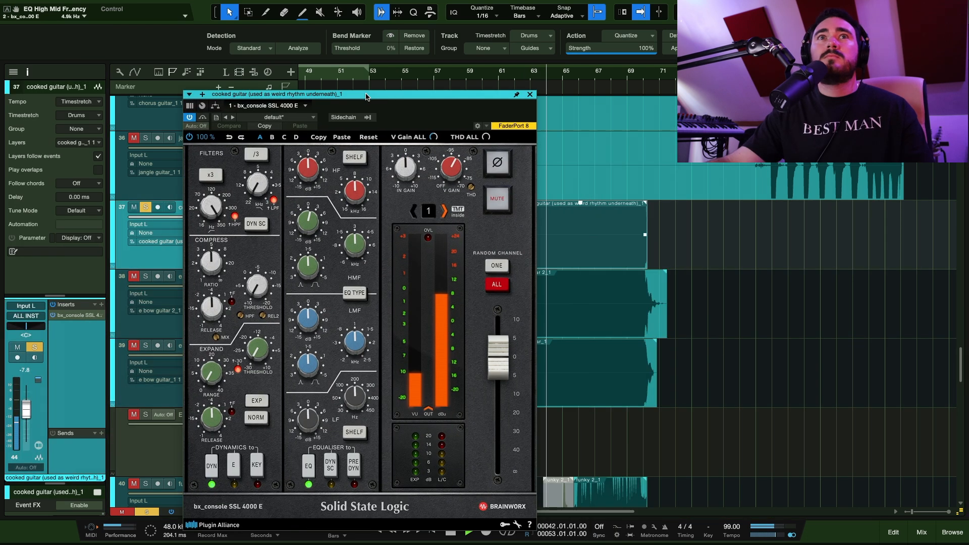
click(203, 118)
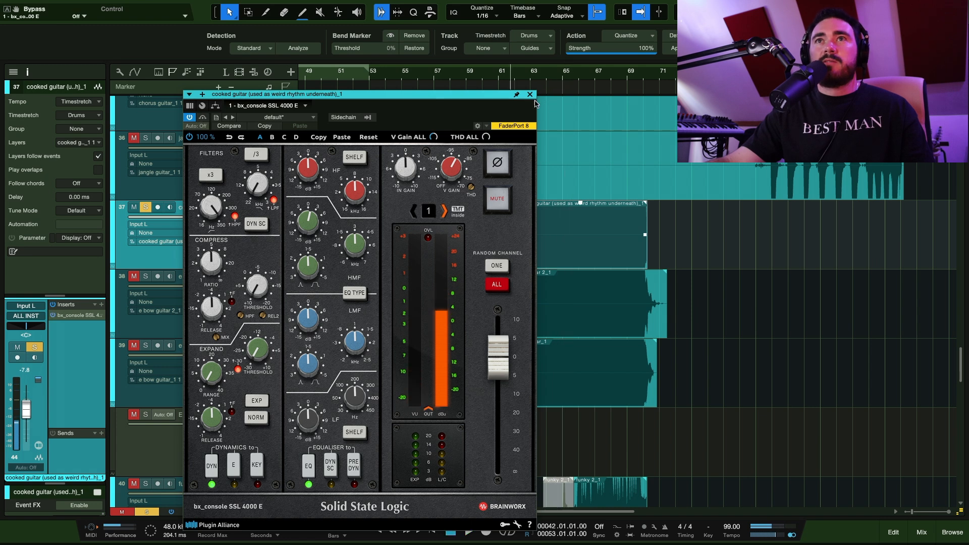
click(530, 95)
key(space)
key(s)
Step: Solo e bow guitar 2_1 and e bow guitar_1, audition them through the Ebow bus inserts, stop playback and unsolo them
click(286, 306)
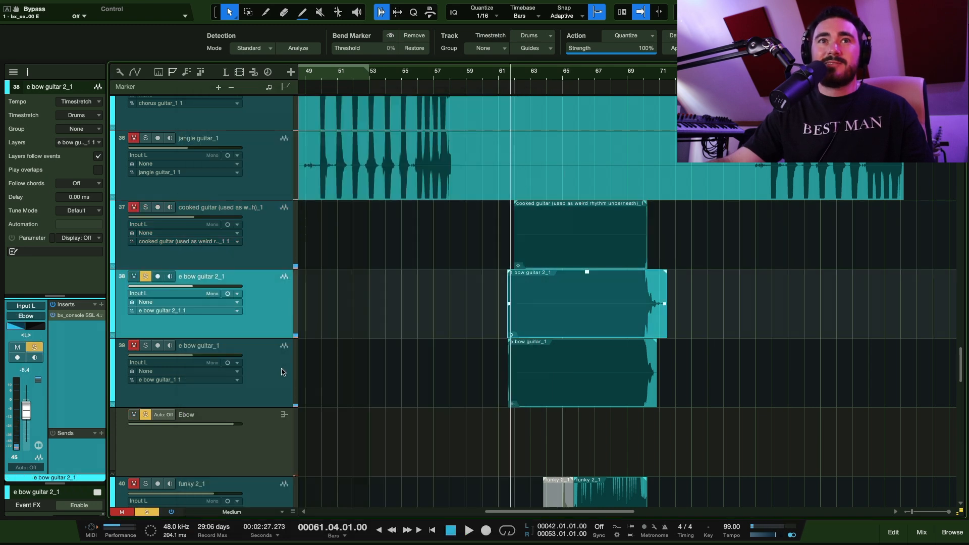
click(283, 372)
click(277, 429)
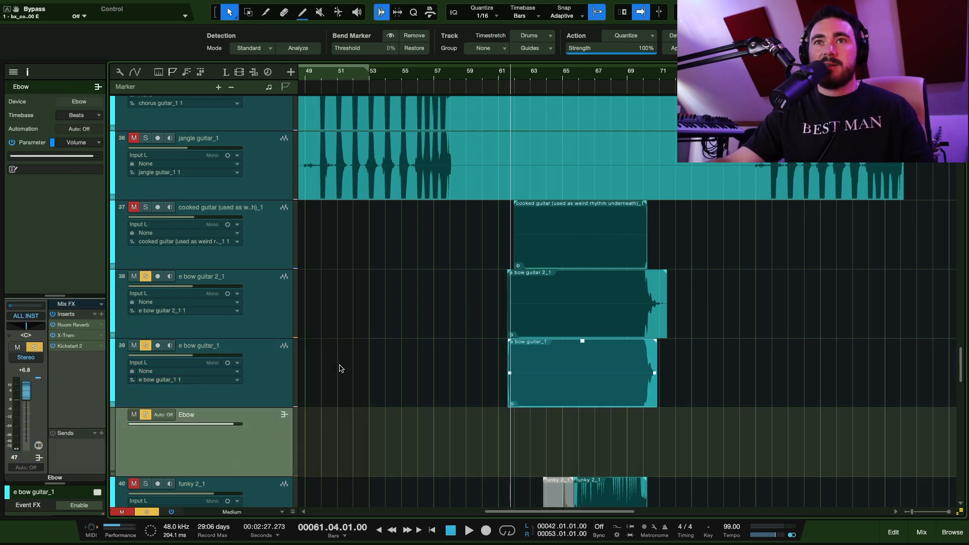
key(space)
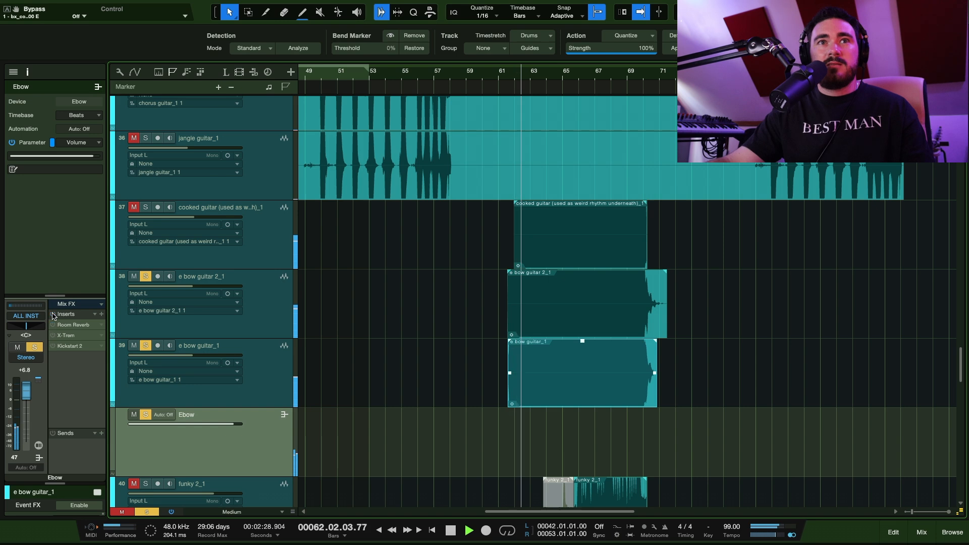
click(53, 315)
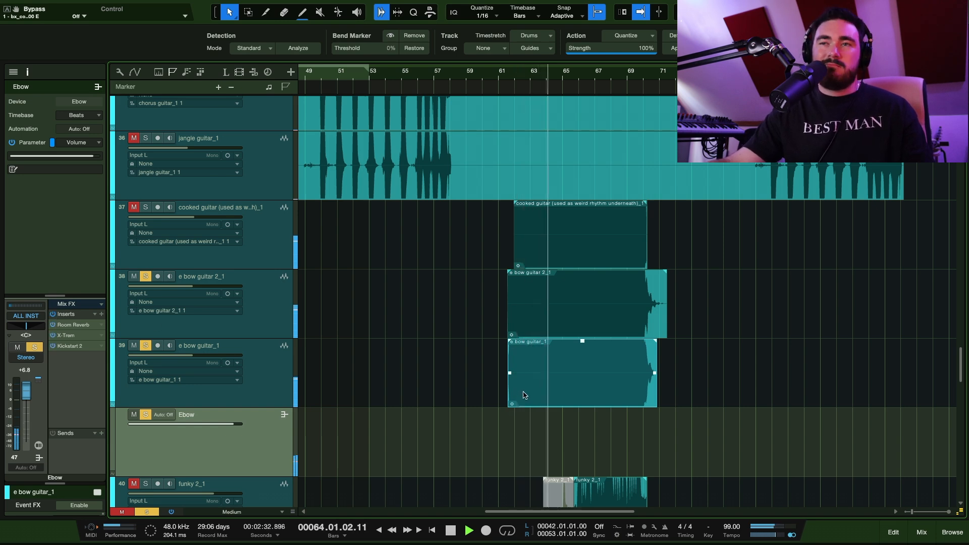
key(space)
key(s)
Step: Select the tracks funky 2_1 through funky 4_1 and show the mixer
scroll(566, 411, down, 4)
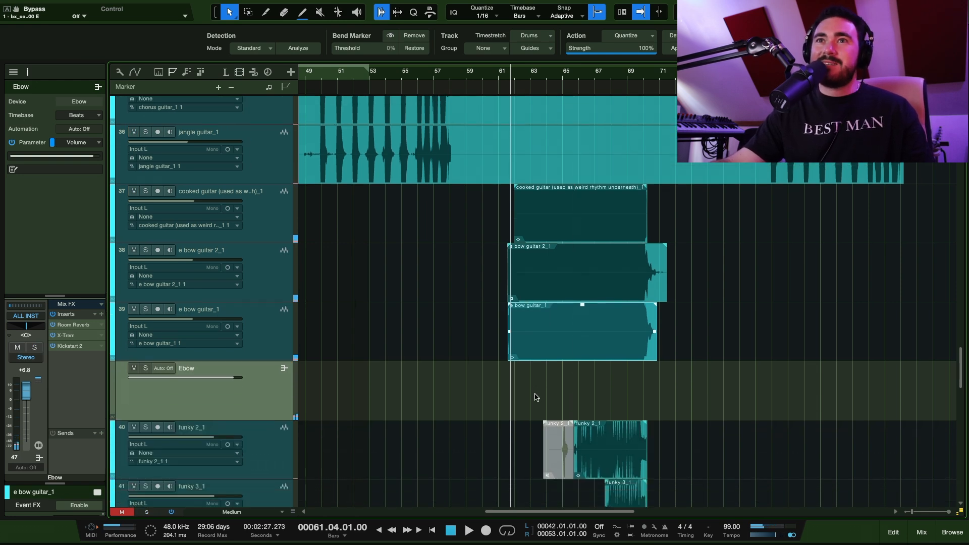
scroll(536, 397, down, 5)
click(264, 338)
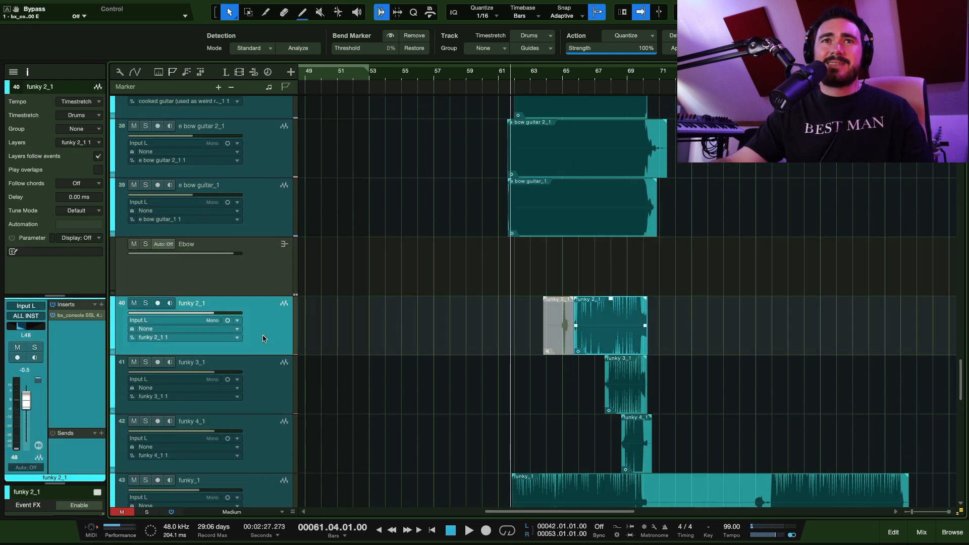
scroll(438, 375, down, 2)
shift+click(263, 399)
click(922, 532)
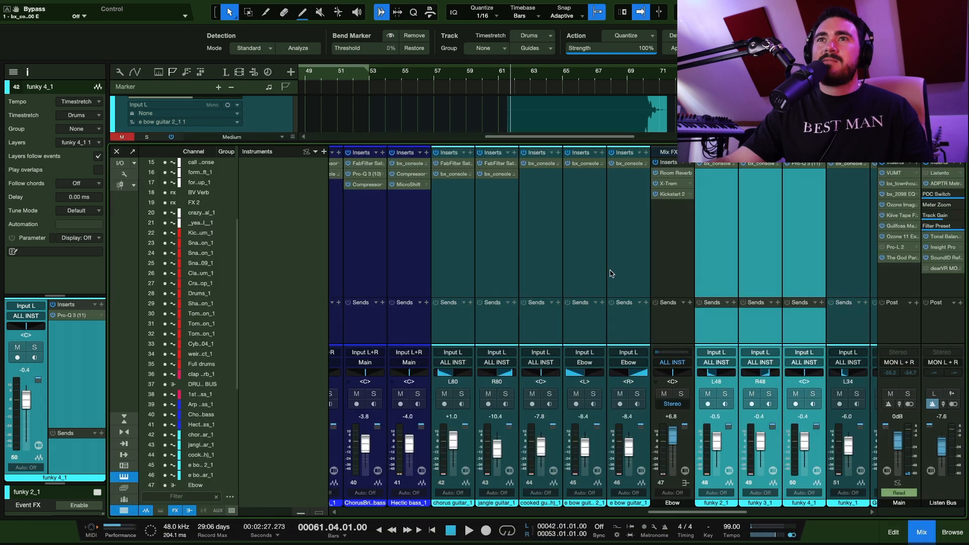
Step: Select the four mixer channels funky 2_1 through funky_1 and solo them together
scroll(609, 298, right, 4)
click(613, 334)
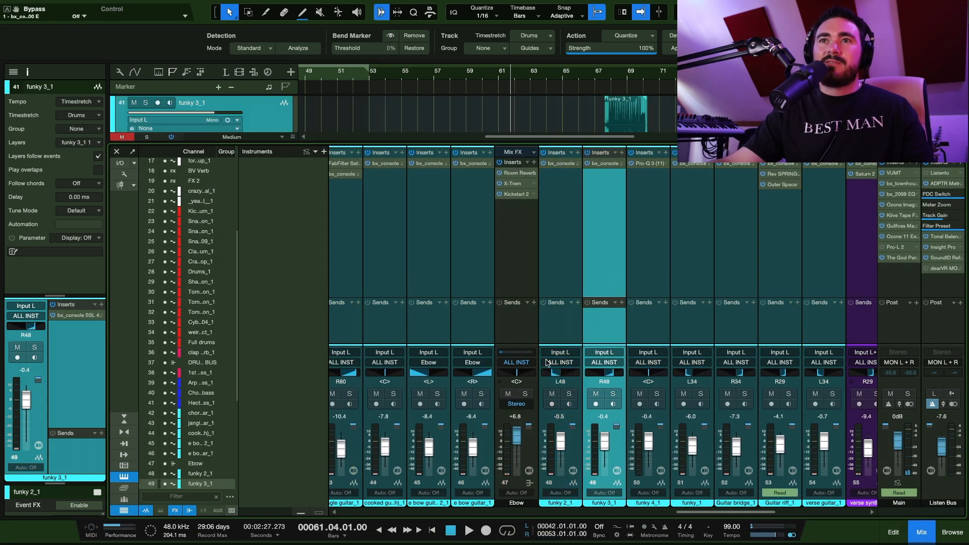
click(551, 243)
shift+click(638, 230)
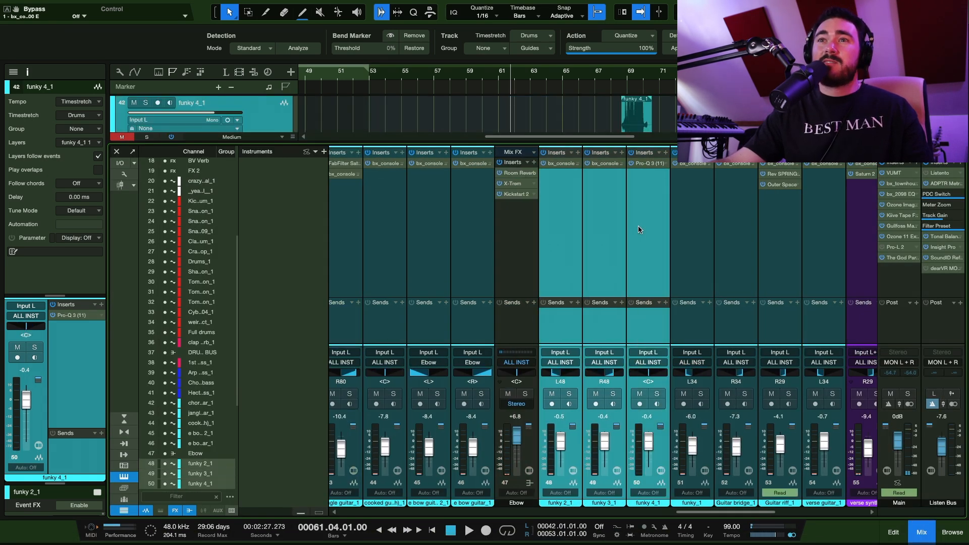
shift+click(705, 240)
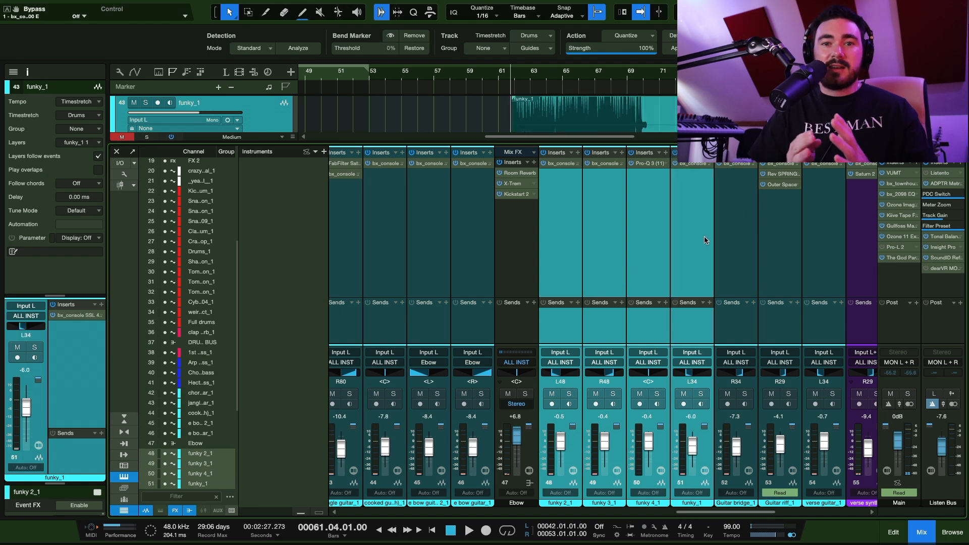
key(s)
Step: Return to the arrangement, play the soloed funky guitars, and inspect the bx_console SSL 4000 E on funky_1 before closing it
key(F3)
scroll(552, 322, up, 4)
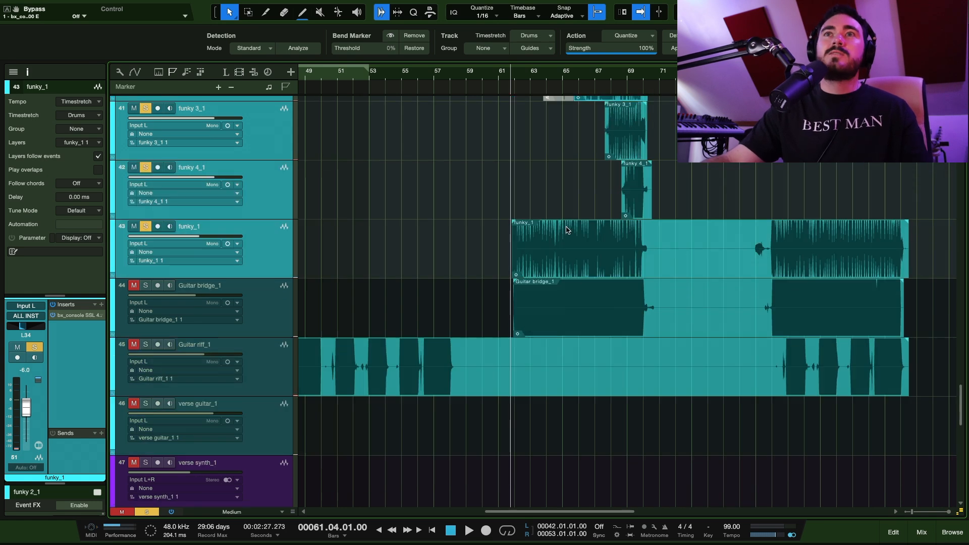
scroll(551, 238, up, 3)
click(550, 337)
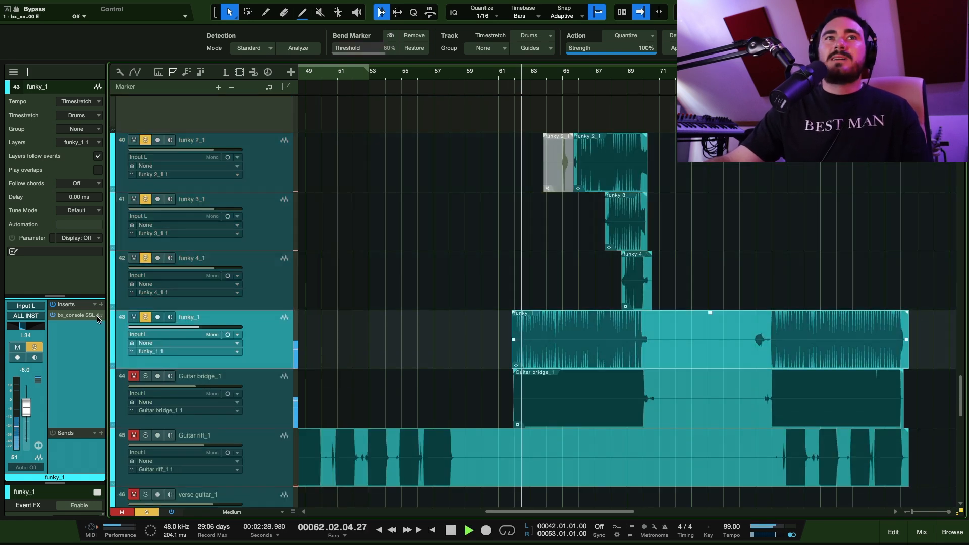
drag(968, 75, 323, 75)
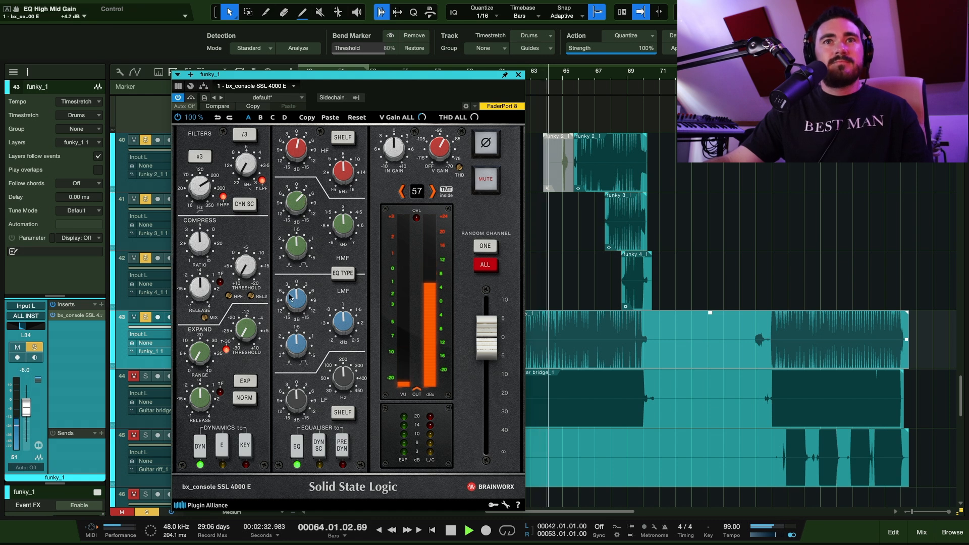
click(518, 74)
Step: Review the bx_console SSL 4000 E on funky 2_1 and the Pro-Q 3 on funky 4_1, stop playback and close the plug-in
click(271, 169)
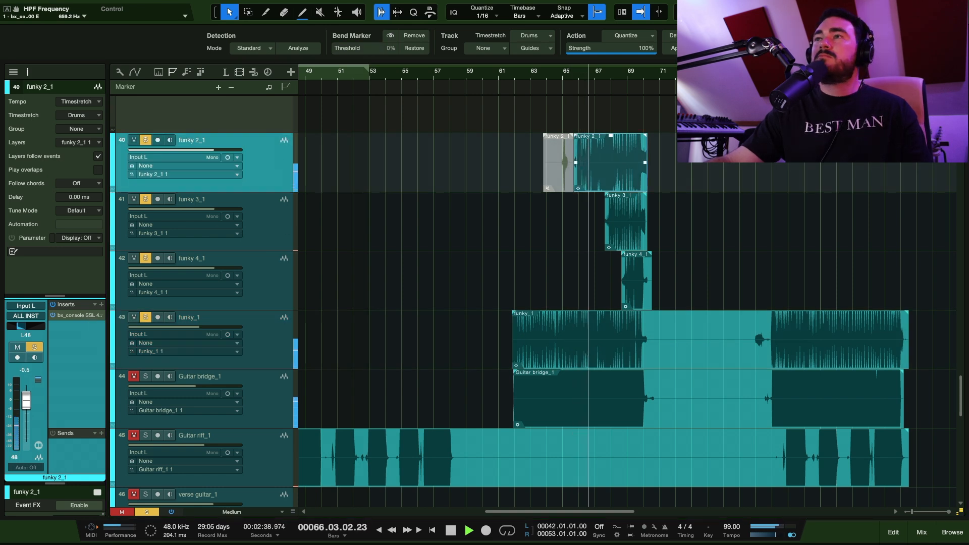
key(F11)
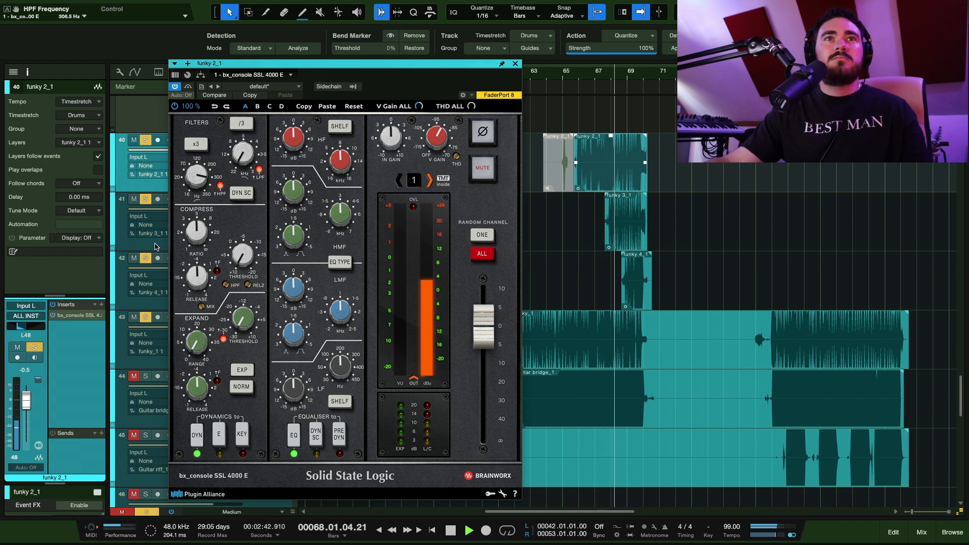
key(Down)
key(Down)
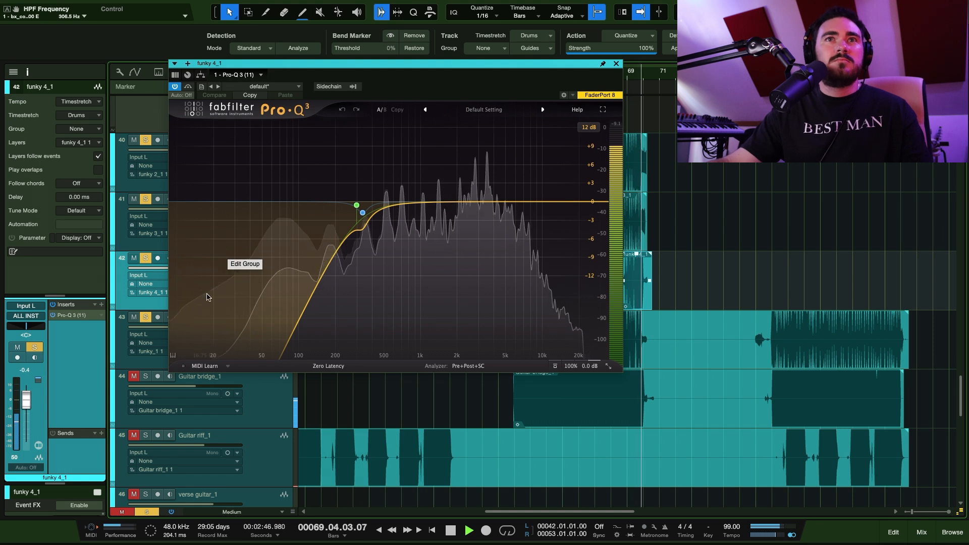
key(space)
click(616, 63)
key(shift+w)
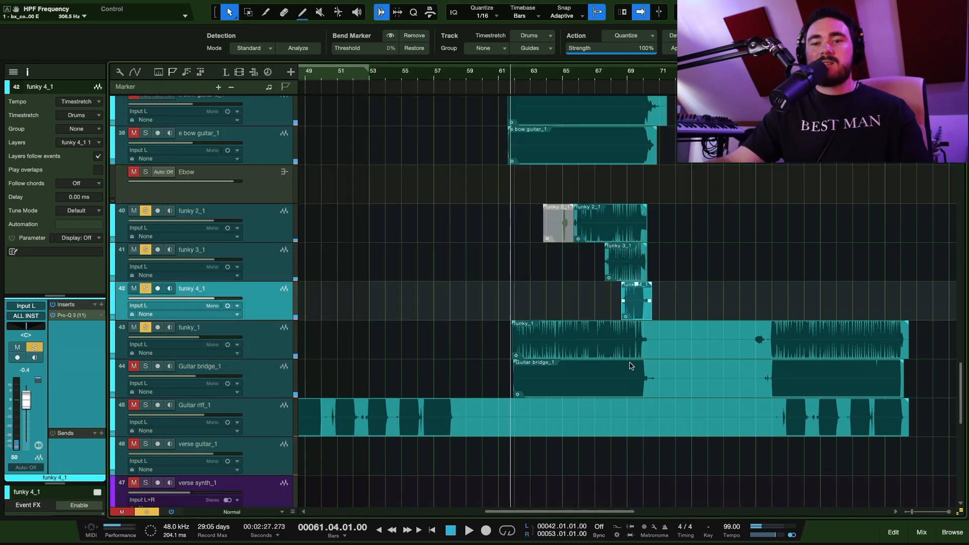
Step: Select Guitar bridge_1, solo it and play it from bar 61, beat 4
key(shift+s)
scroll(654, 411, down, 1)
click(598, 374)
key(space)
key(s)
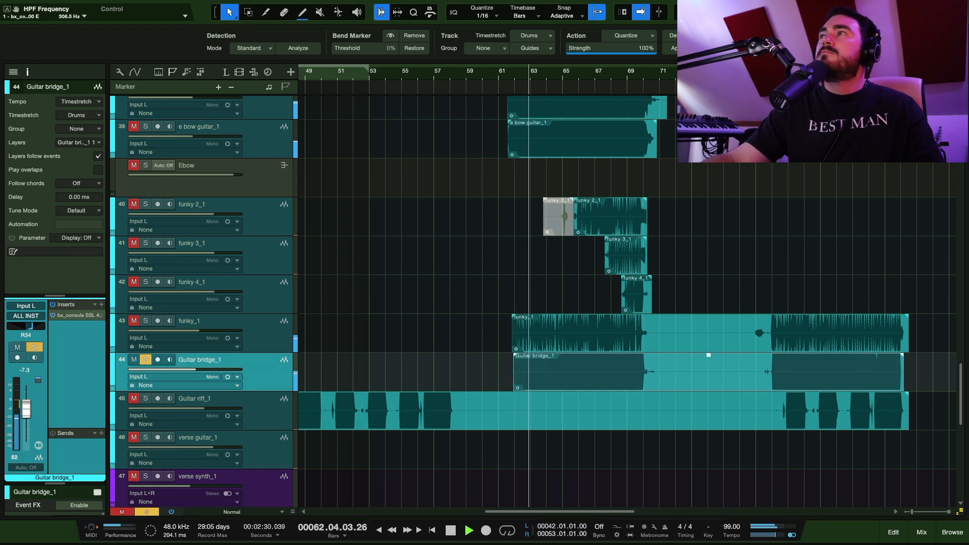
Step: Inspect the high-pass and high EQ settings of Guitar bridge_1's bx_console SSL 4000 E, stop playback and close the plug-in
key(F11)
drag(538, 61, 387, 68)
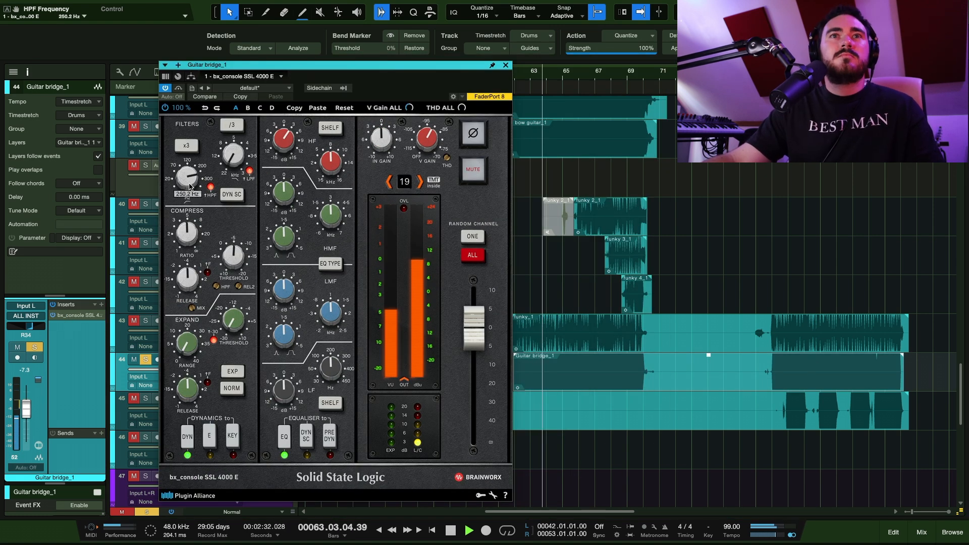
mouse_move(288, 149)
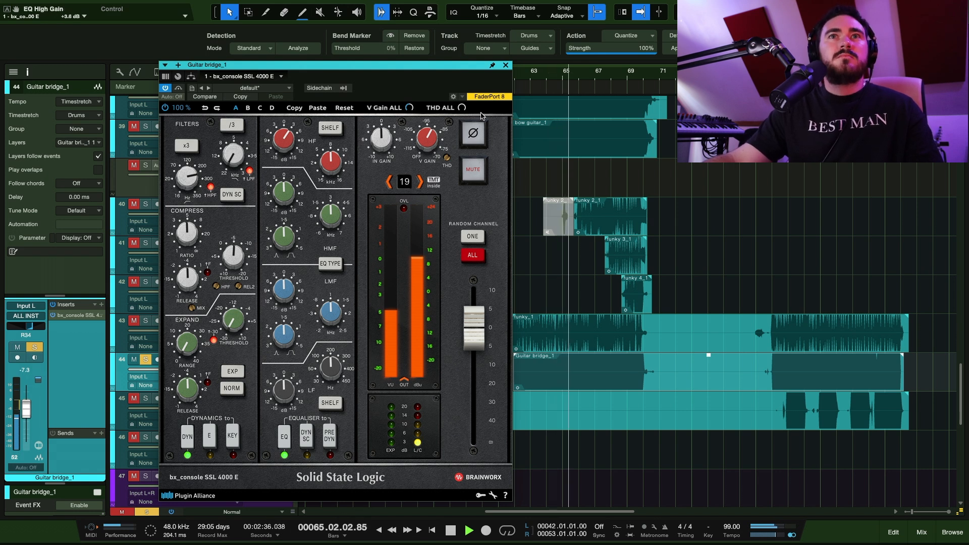
click(179, 88)
click(180, 88)
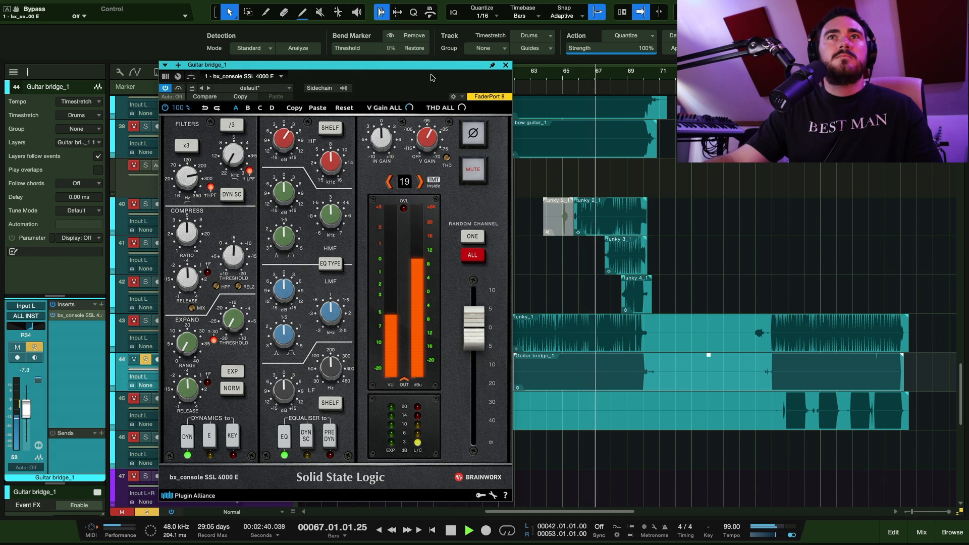
key(space)
click(506, 65)
click(517, 219)
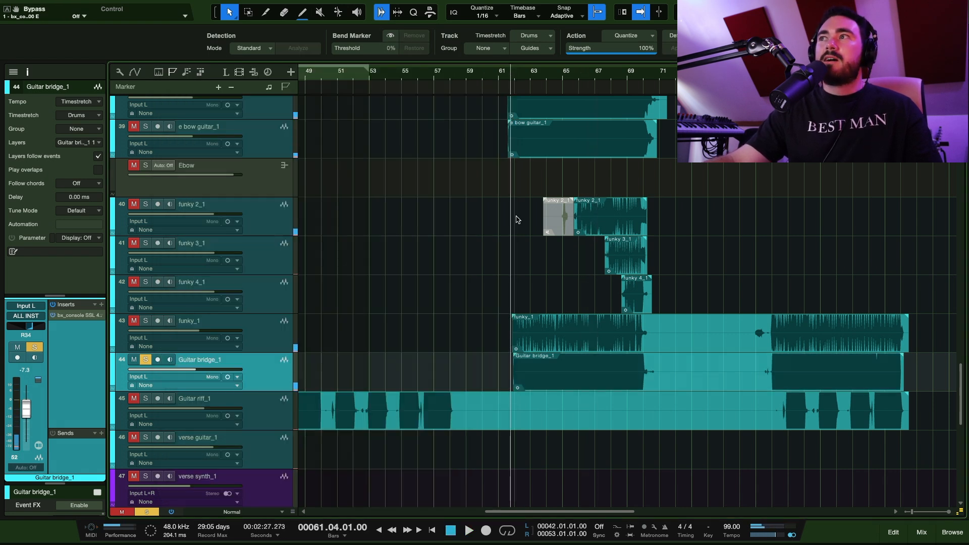
scroll(522, 233, down, 1)
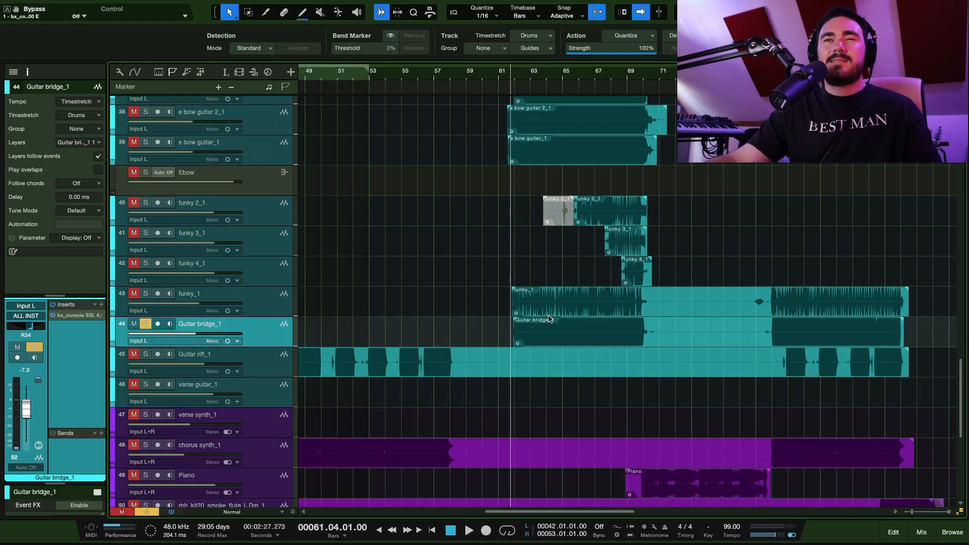
scroll(549, 319, up, 1)
scroll(550, 324, up, 1)
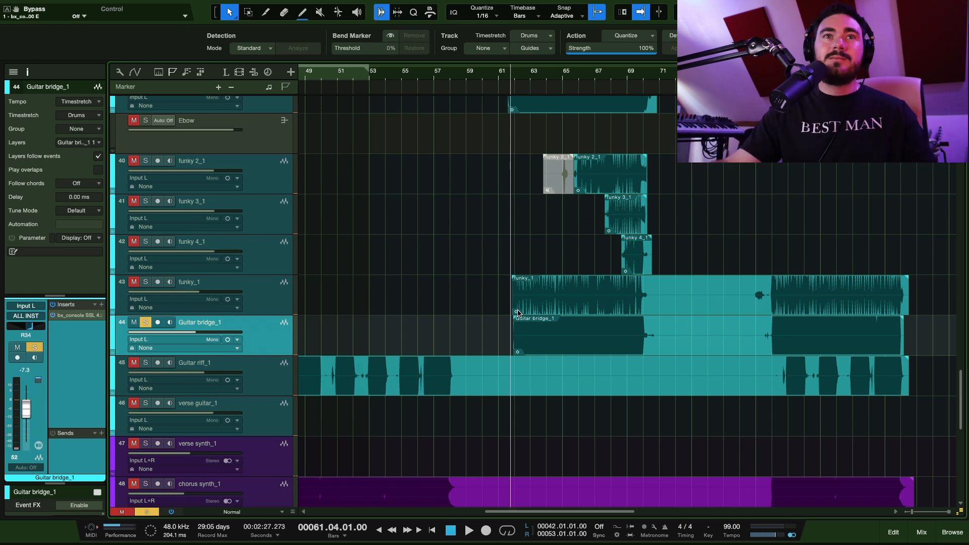
scroll(447, 376, up, 1)
scroll(461, 308, down, 5)
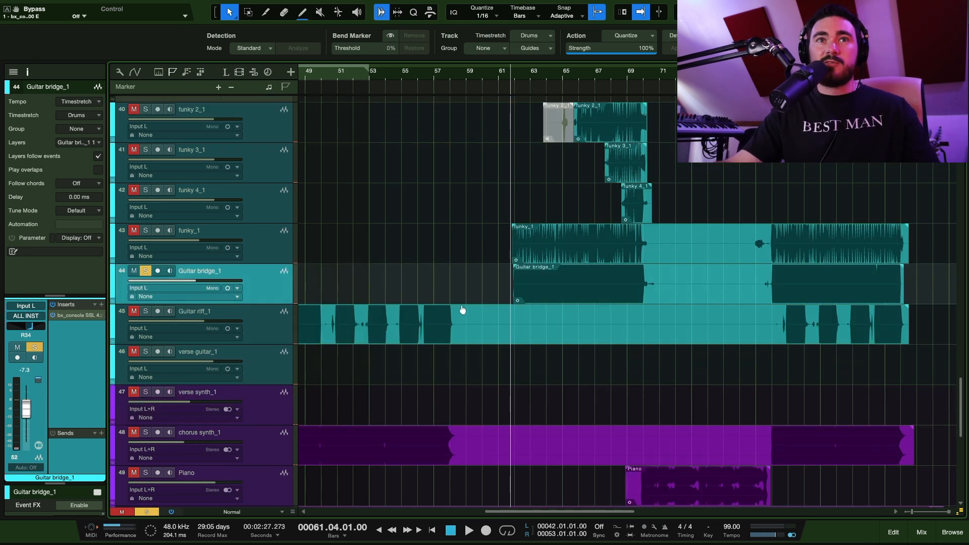
scroll(415, 236, up, 1)
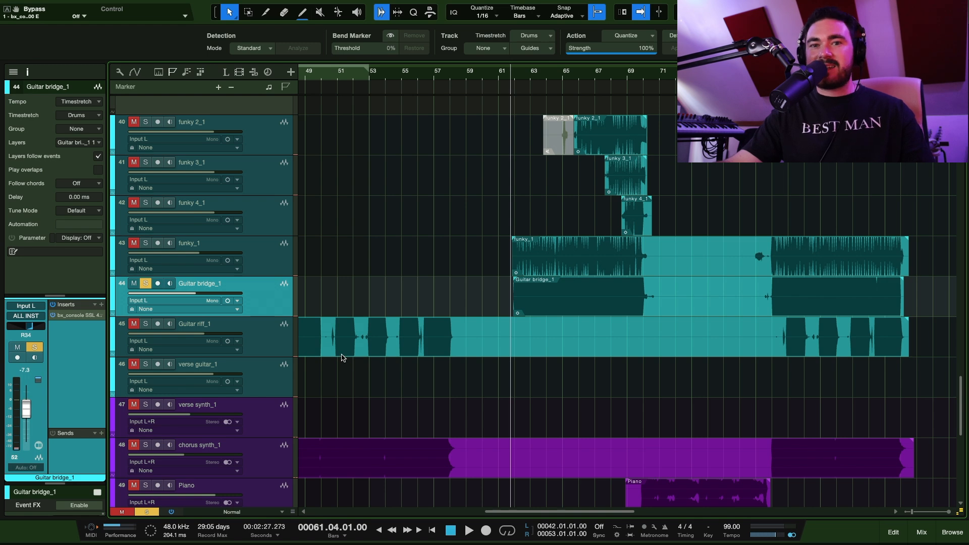
Step: Solo Guitar riff_1, set the playback position to bar 42, beat 4, and open the track's bx_console SSL 4000 E
click(418, 334)
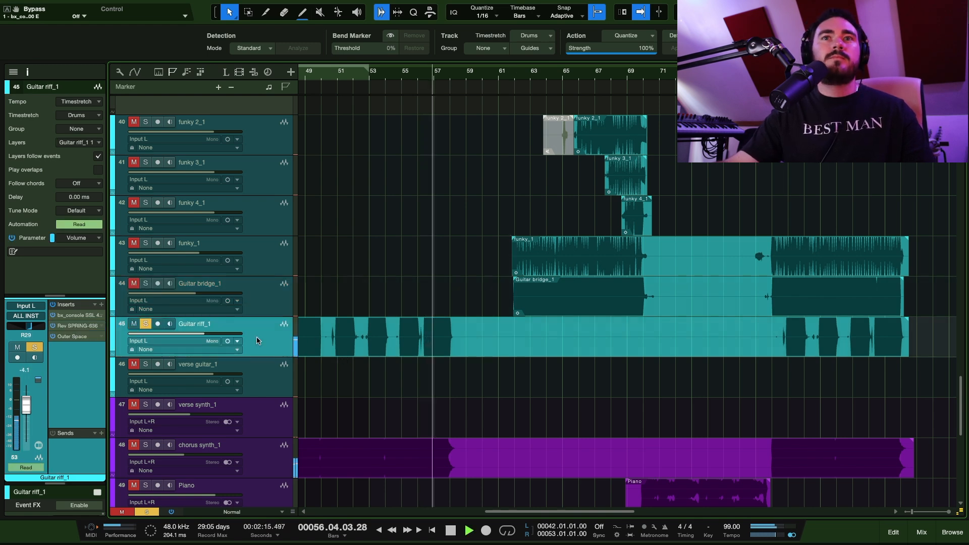
scroll(429, 324, up, 3)
scroll(446, 315, down, 2)
scroll(448, 312, left, 3)
scroll(450, 310, up, 1)
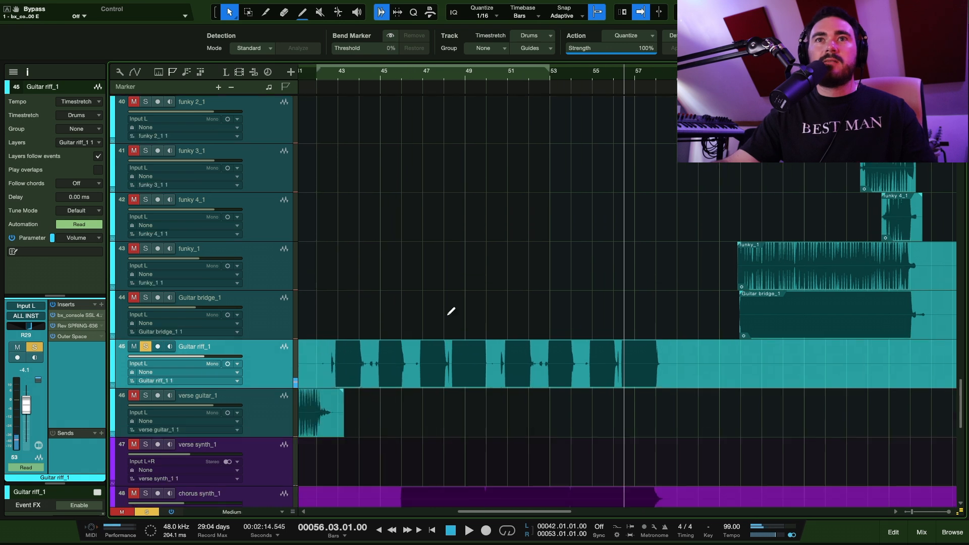
scroll(418, 202, left, 1)
click(376, 75)
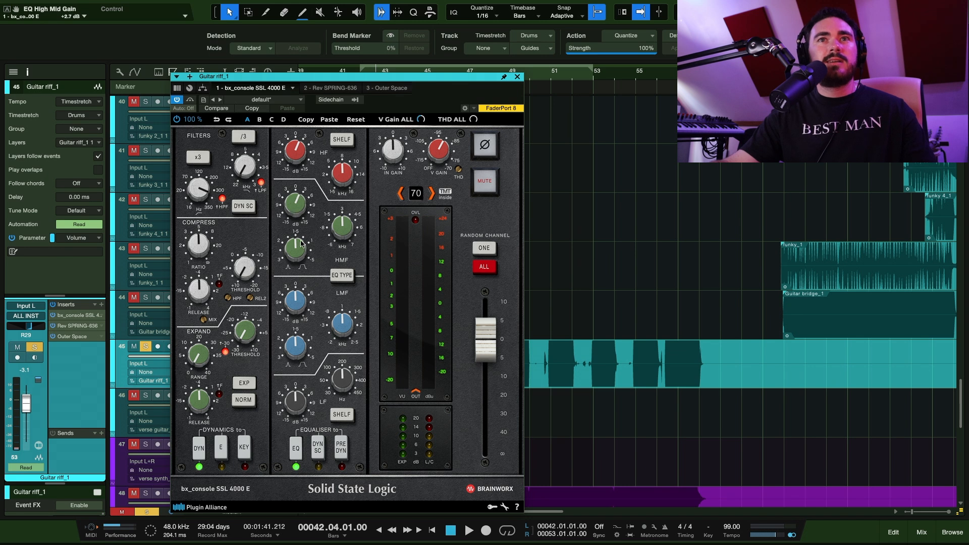
Step: Review the Rev SPRING-636 blend and decay and the Outer Space echo settings on Guitar riff_1, and close the plug-in window
click(331, 88)
drag(368, 79, 321, 111)
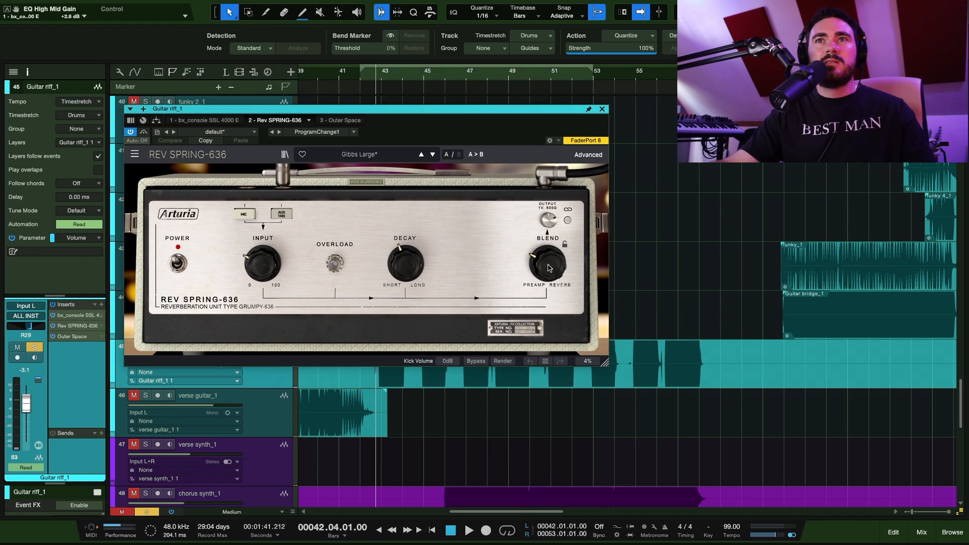
mouse_move(549, 265)
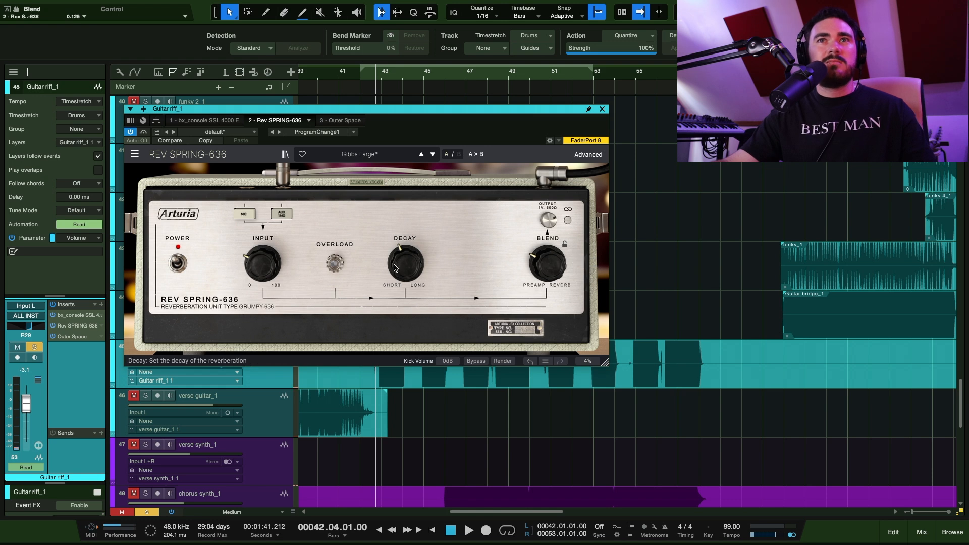
click(338, 122)
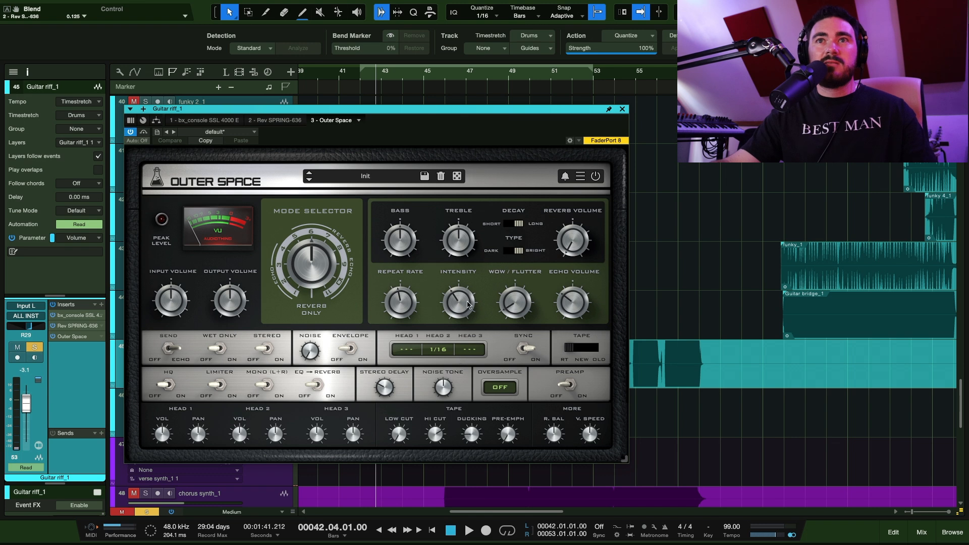
click(624, 108)
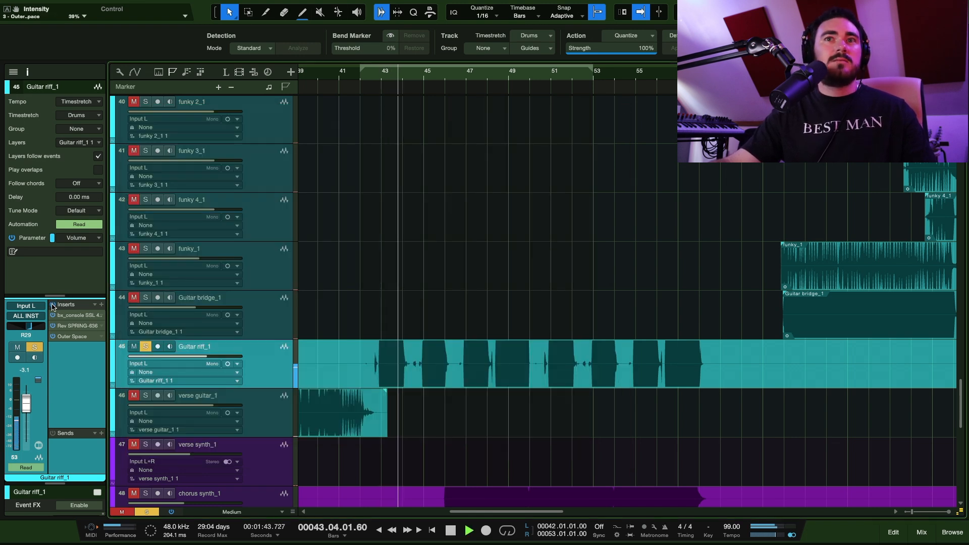
Step: Play the soloed Guitar riff_1 from bar 42, beat 4, and stop playback
key(space)
key(space)
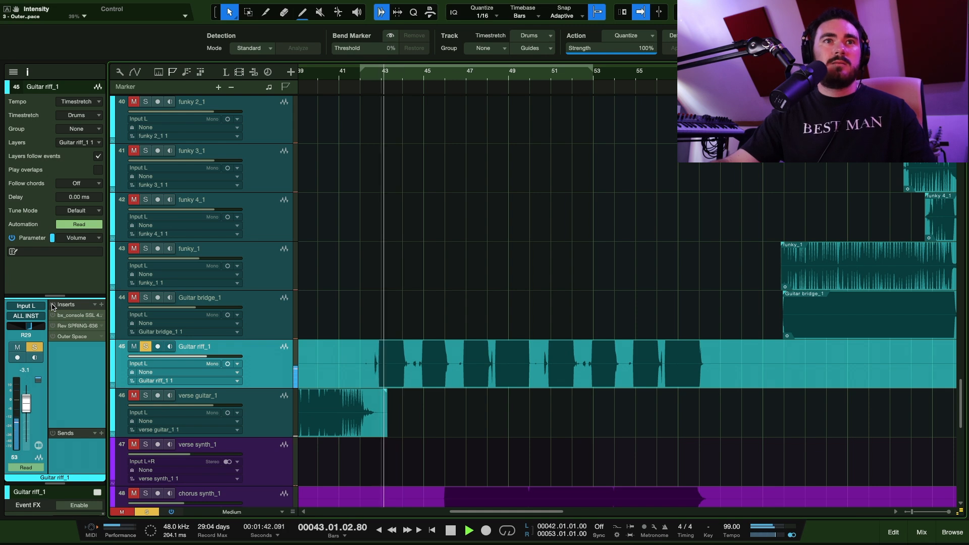
key(space)
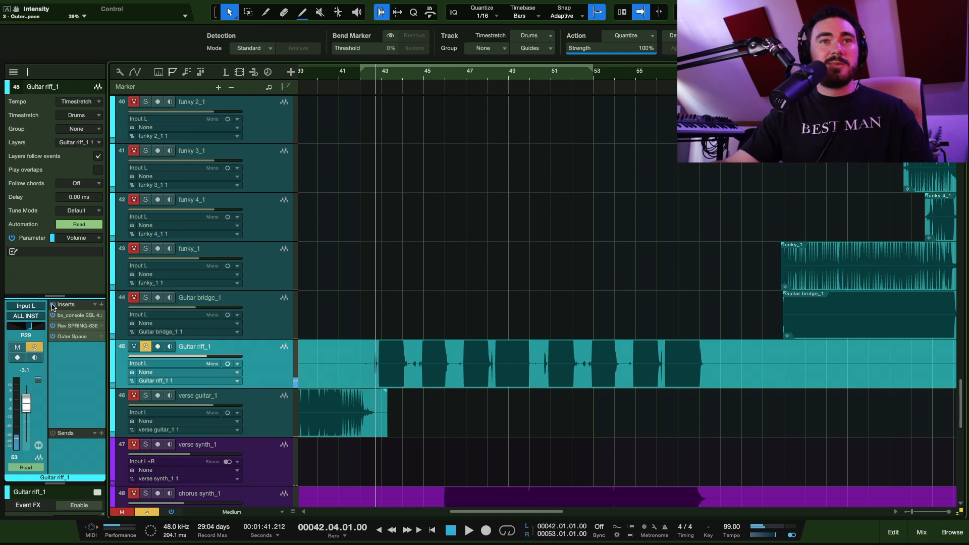
Step: Select verse guitar_1, solo it and play its part around bar 34
key(space)
scroll(387, 417, down, 1)
scroll(389, 412, down, 2)
scroll(390, 403, right, 1)
scroll(390, 394, down, 1)
scroll(390, 400, left, 5)
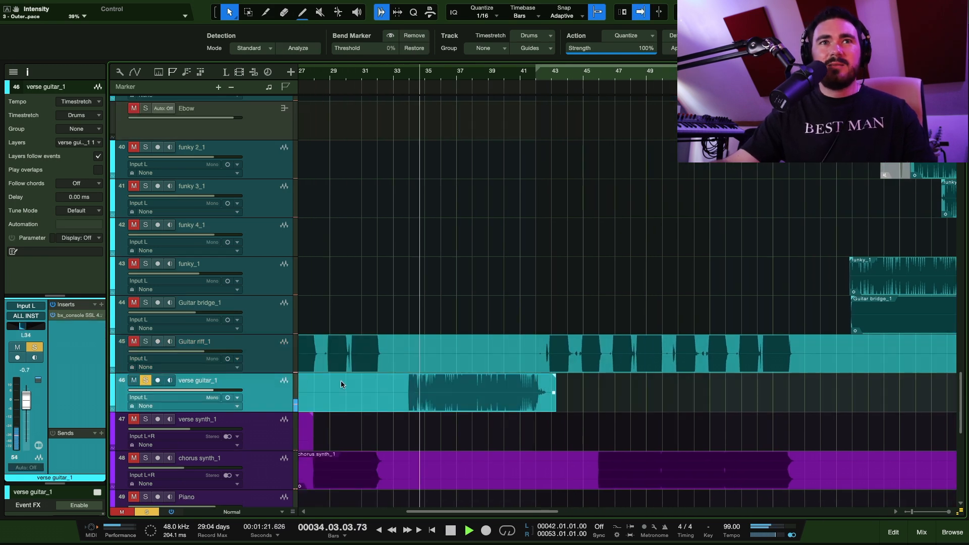
scroll(424, 387, left, 3)
scroll(404, 387, down, 3)
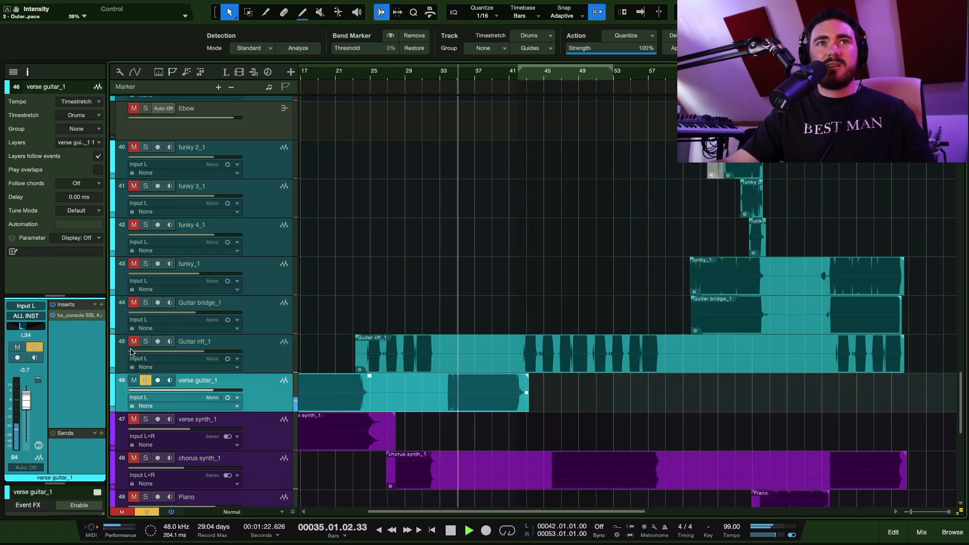
Step: Inspect the filter and EQ settings of verse guitar_1's bx_console SSL 4000 E, close the plug-in and stop playback
key(F11)
drag(456, 174, 416, 119)
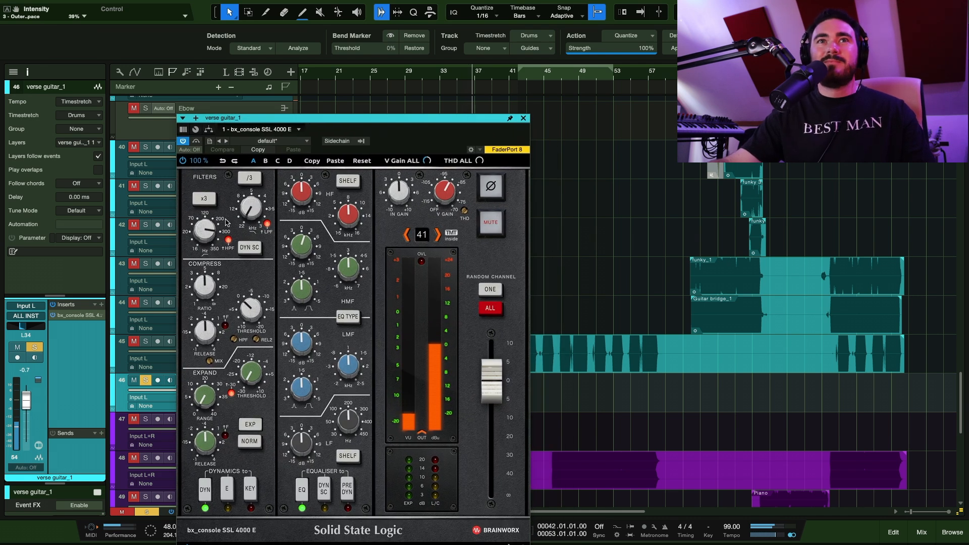
click(524, 119)
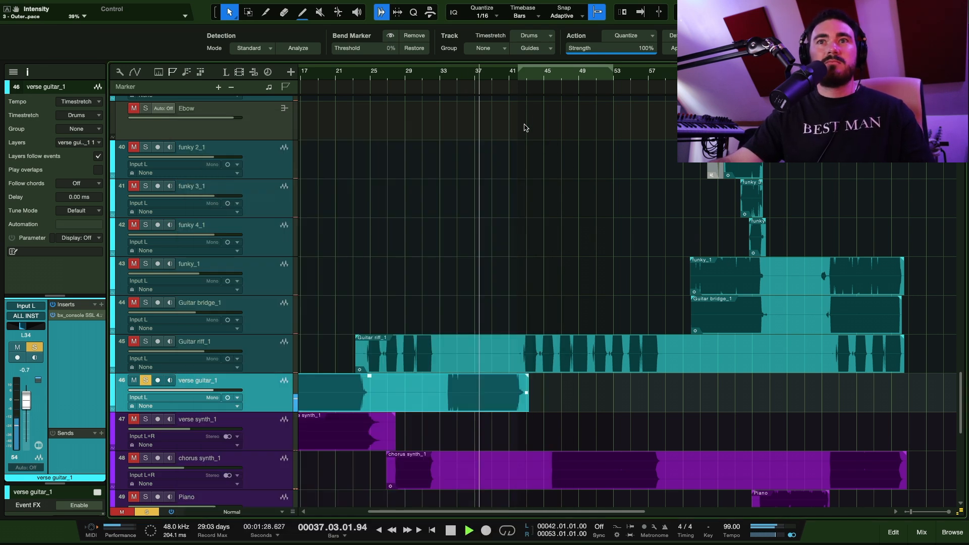
key(space)
Step: Solo verse synth_1, set the playback position to bar 15, and review its bx_console SSL 4000 E and Saturn 2
scroll(520, 424, down, 2)
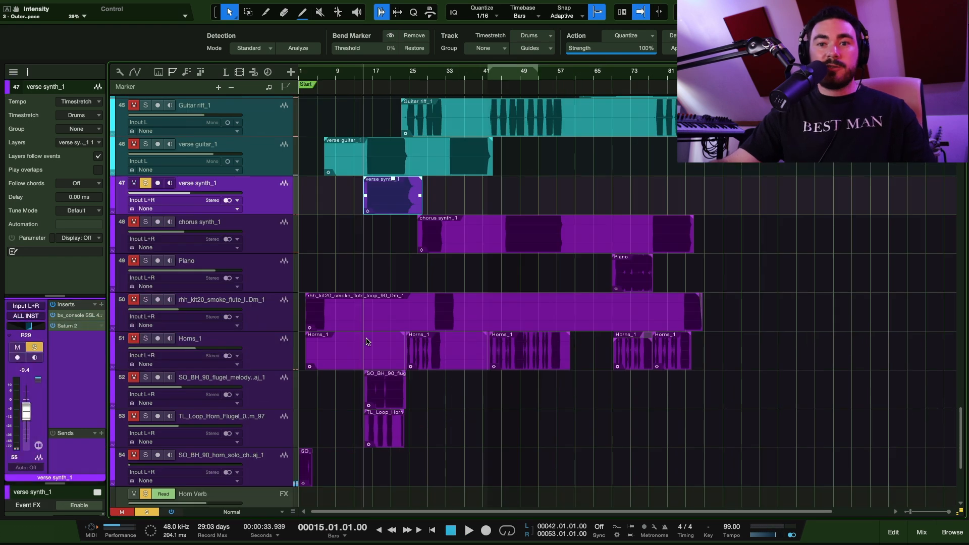
scroll(367, 342, down, 5)
scroll(368, 342, up, 4)
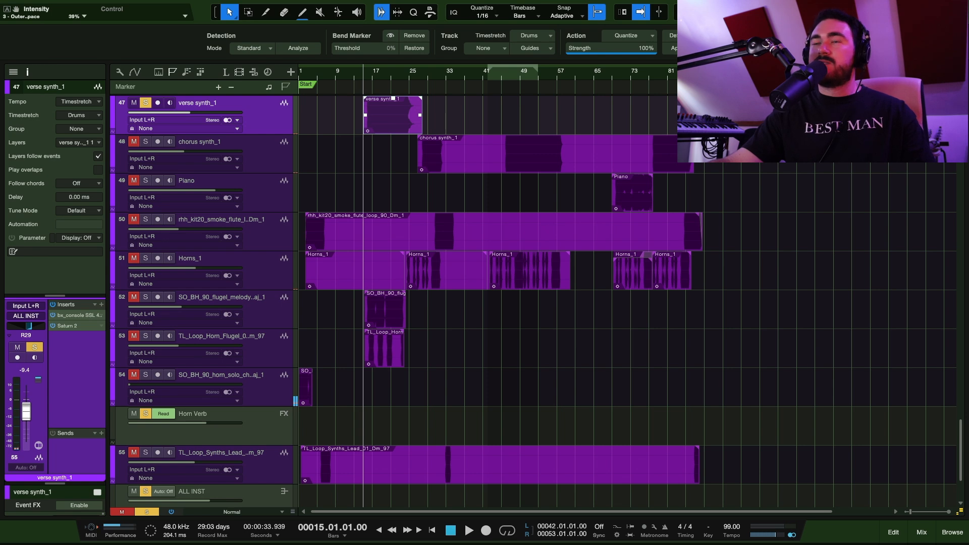
click(76, 315)
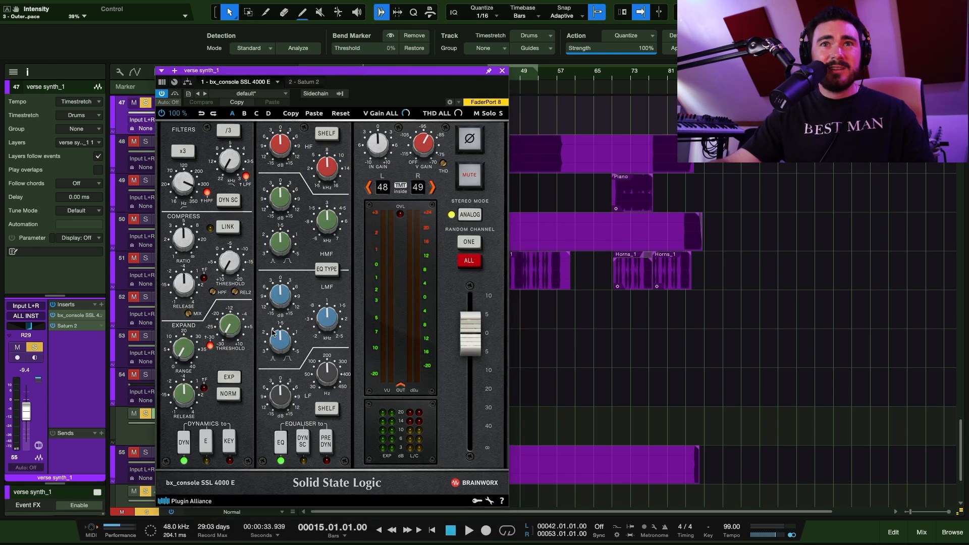
click(303, 82)
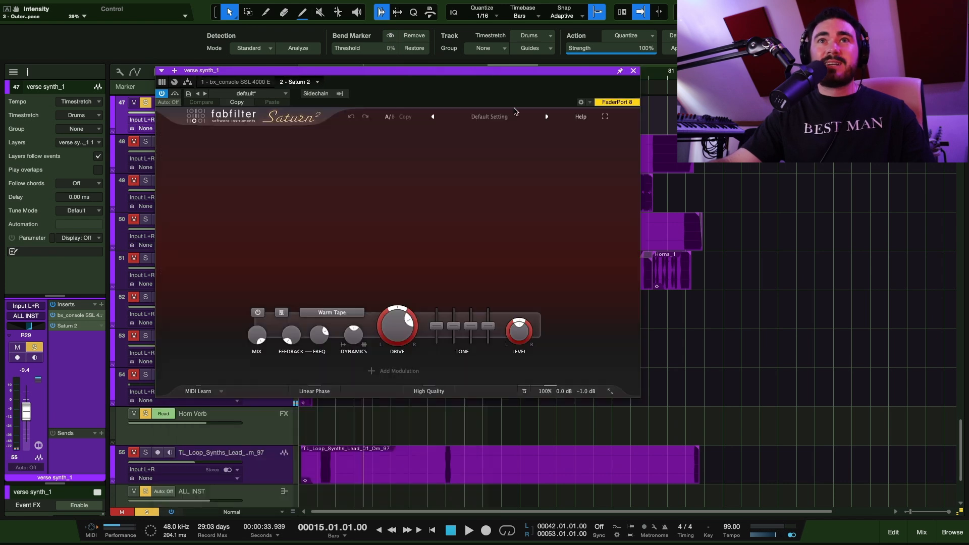
click(633, 71)
Step: Play the soloed verse synth_1 from around bar 17 and stop playback
key(z)
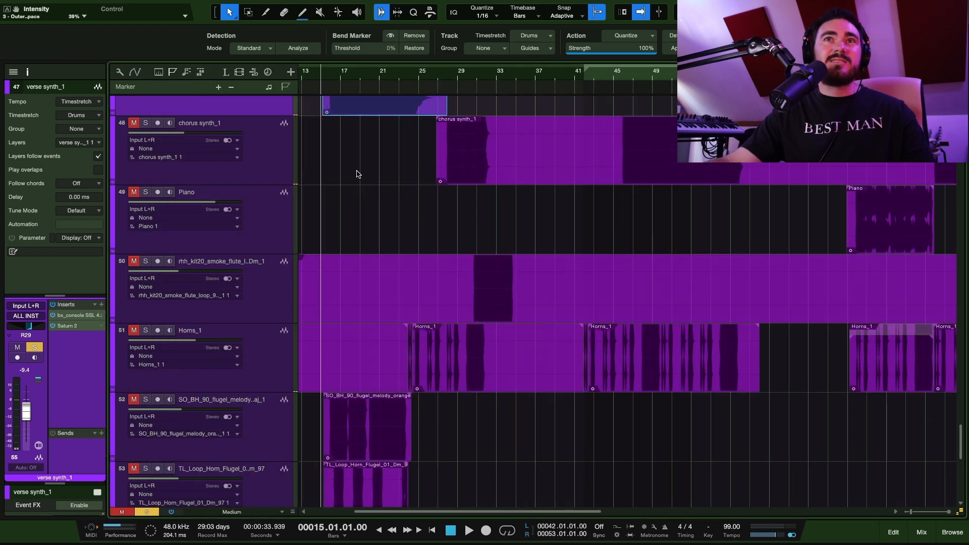
click(350, 73)
key(space)
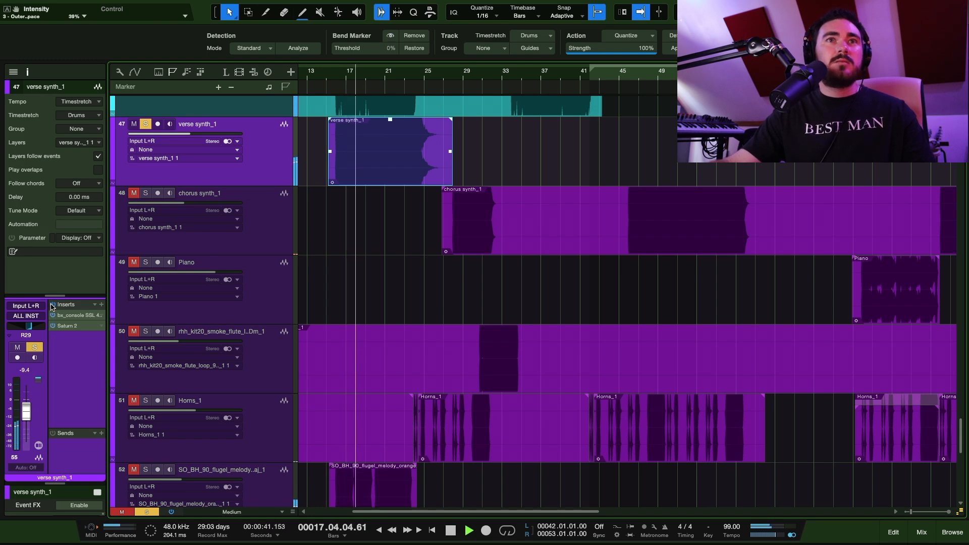
key(space)
Step: Solo chorus synth_1, play it from around bar 28, and compare its bx_console SSL 4000 E bypassed and active
click(473, 222)
click(461, 80)
click(454, 74)
key(space)
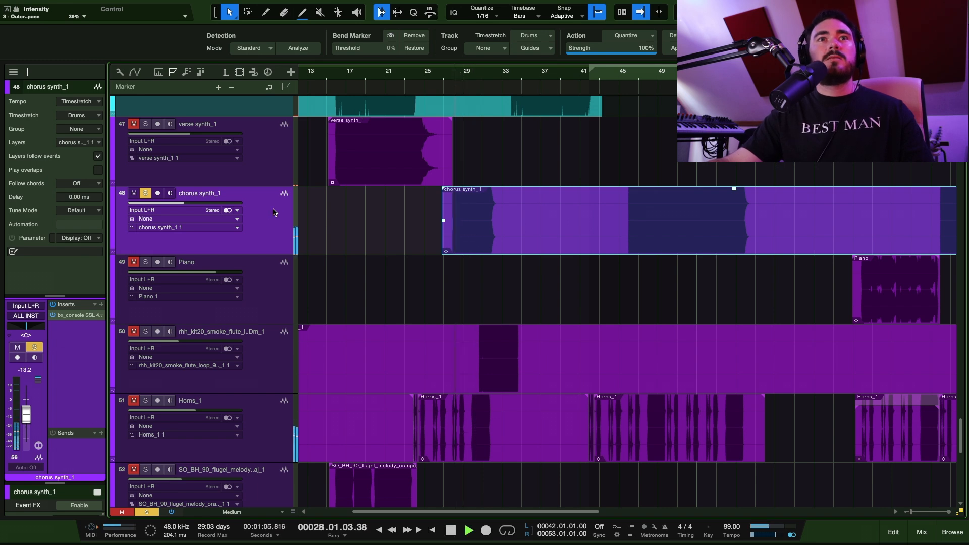
double_click(74, 318)
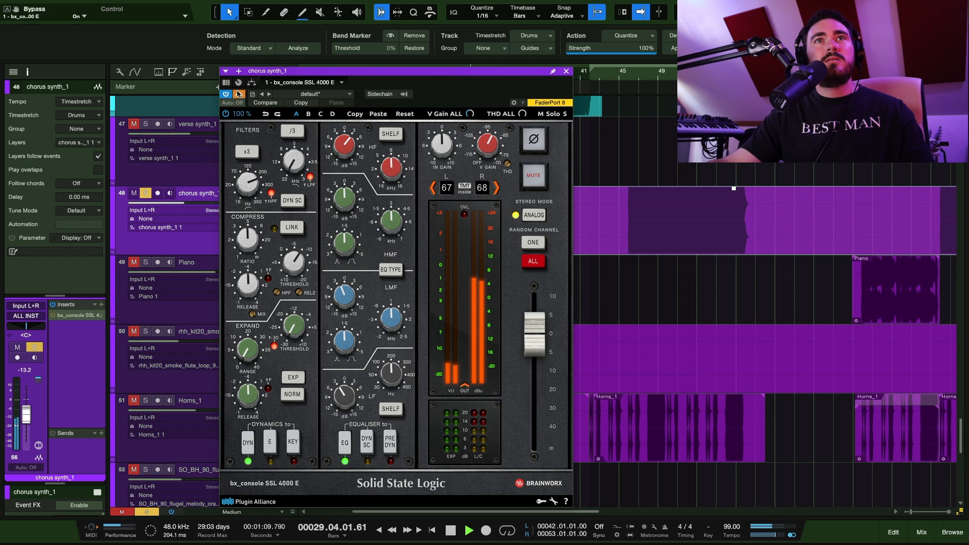
click(238, 94)
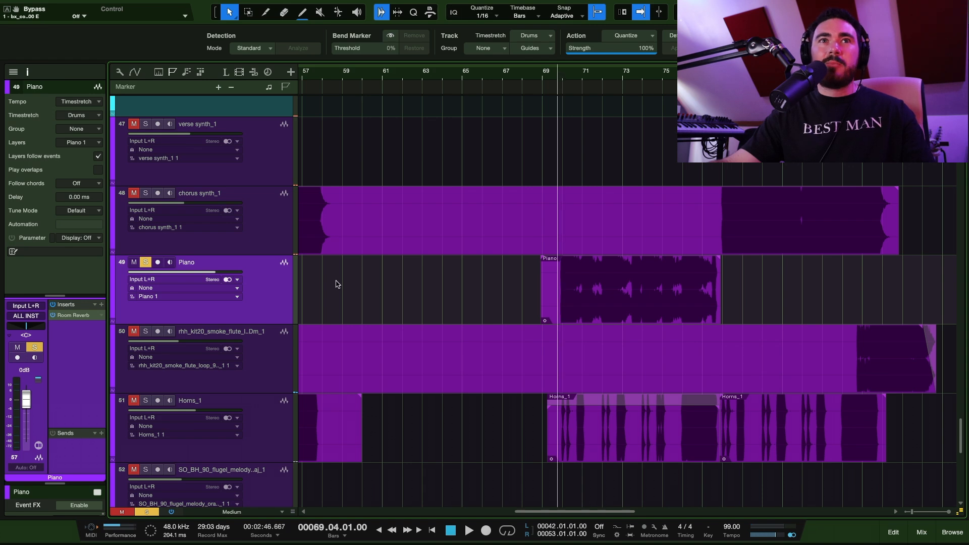
Step: Play the soloed Piano track from bar 69, beat 4, and compare its Room Reverb bypassed and active
double_click(76, 315)
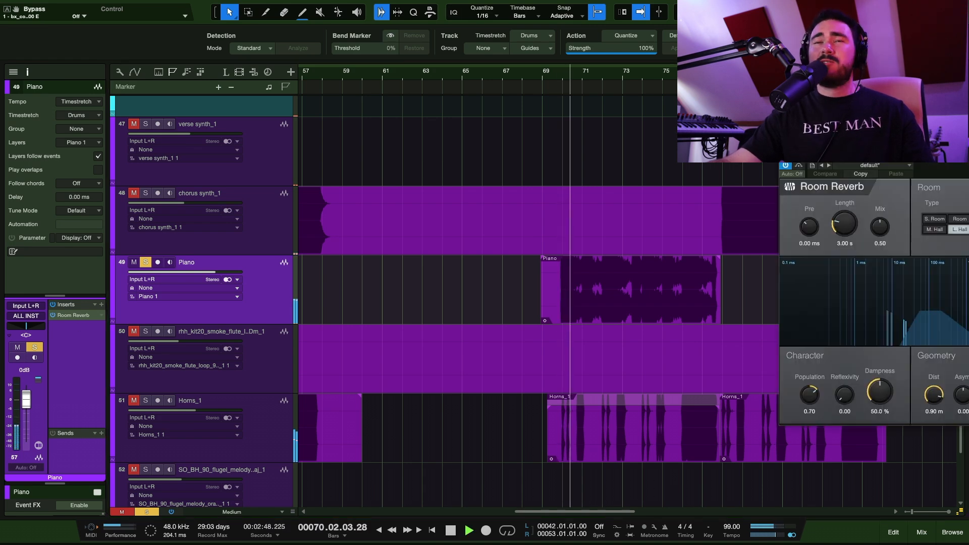
click(286, 169)
click(286, 169)
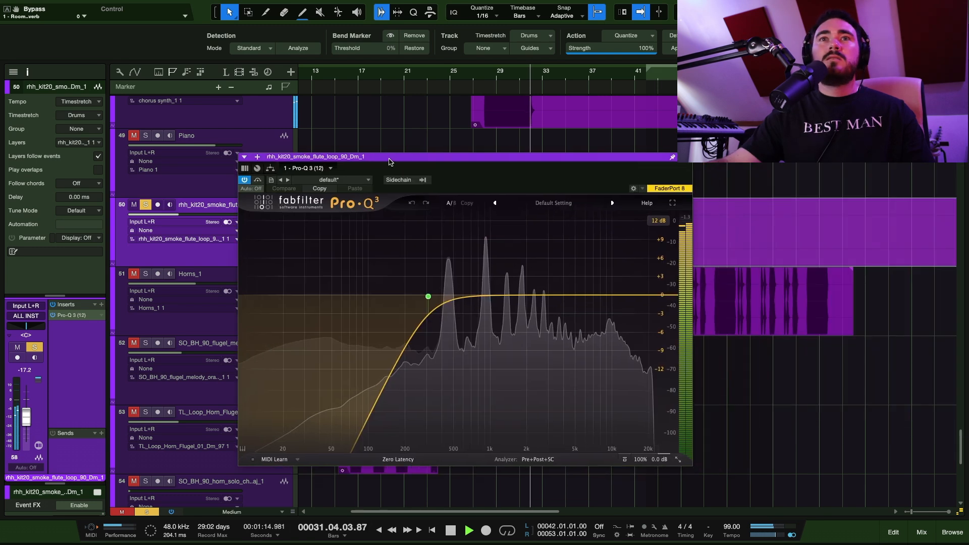
Step: Inspect the high-pass band in the smoke flute loop's Pro-Q 3, stop playback and close the plug-in
drag(389, 160, 323, 149)
click(361, 286)
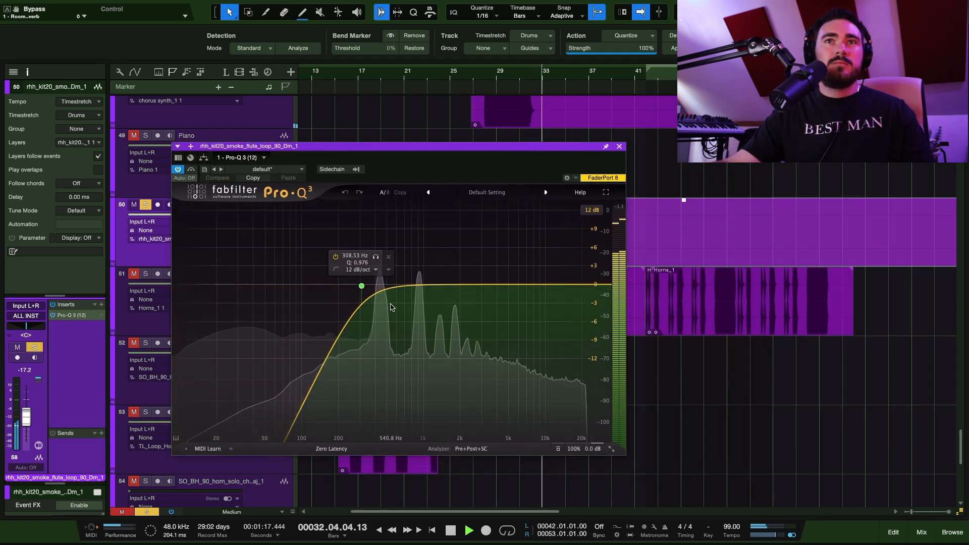
key(space)
click(619, 146)
Step: Select and solo Horns_1, open its Lindell 80 Channel and start playback from bar 24
click(417, 306)
key(s)
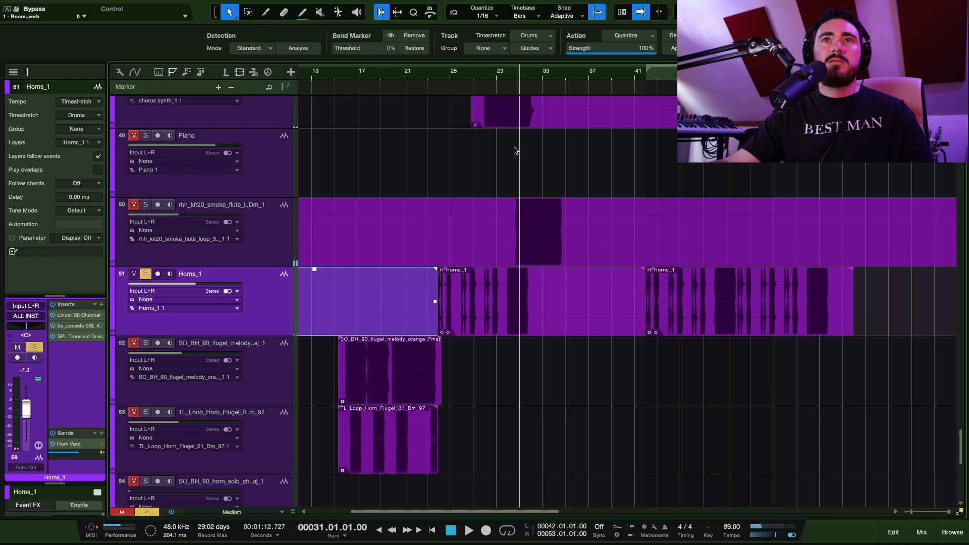
click(443, 76)
double_click(77, 316)
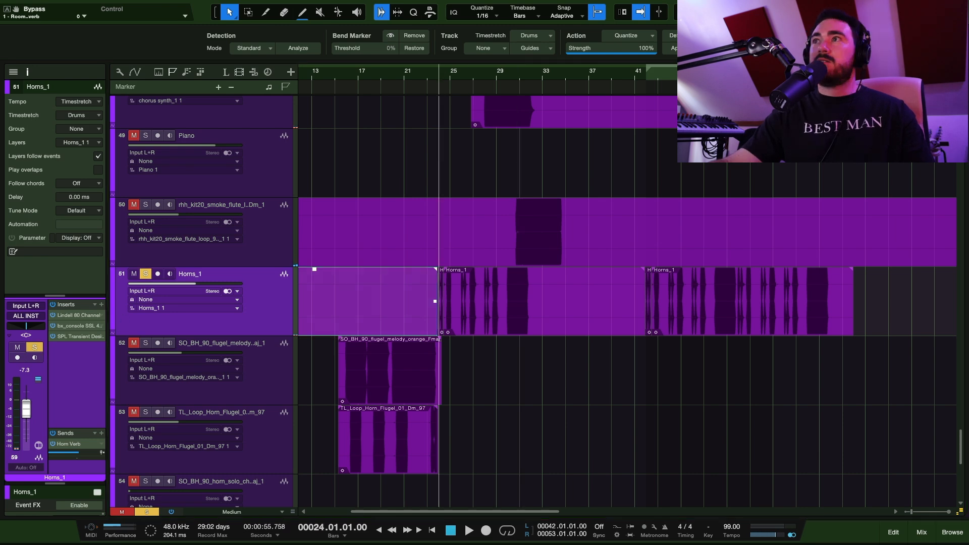
key(space)
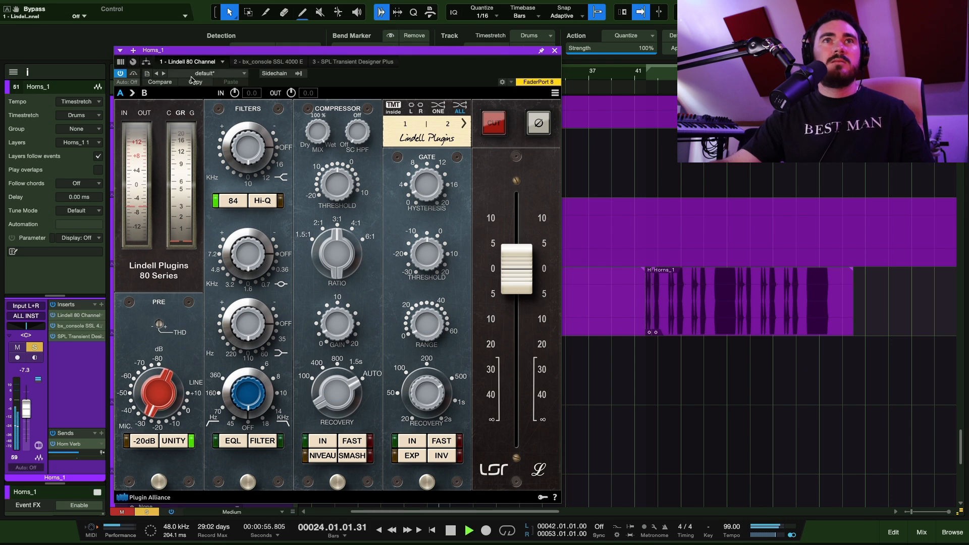
Step: Review the bx_console SSL 4000 E and SPL Transient Designer Plus on Horns_1, close the plug-in and stop playback
click(267, 62)
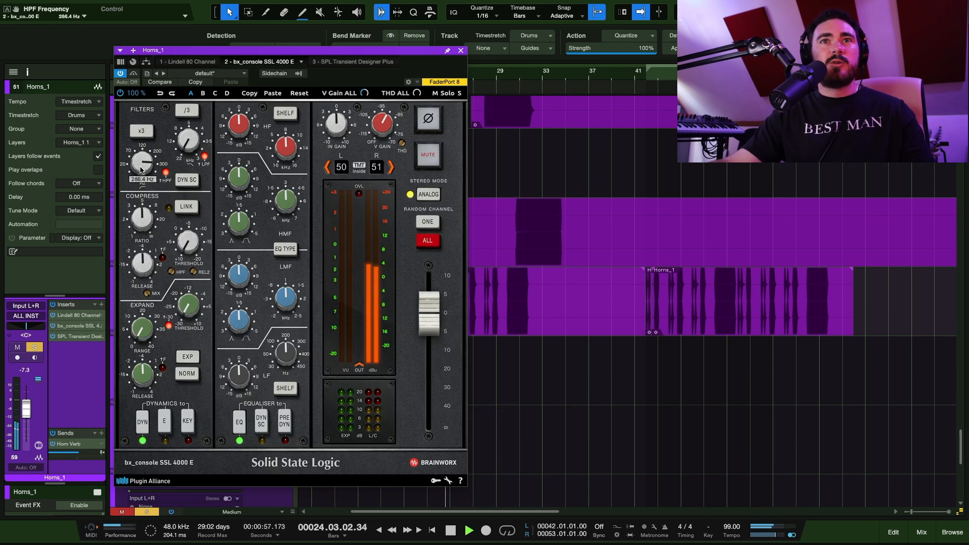
click(319, 63)
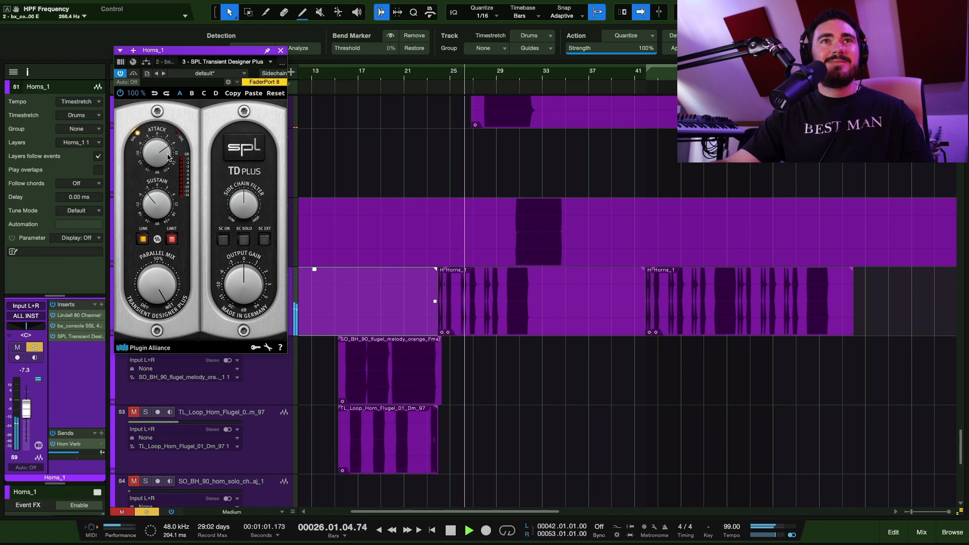
click(281, 51)
key(space)
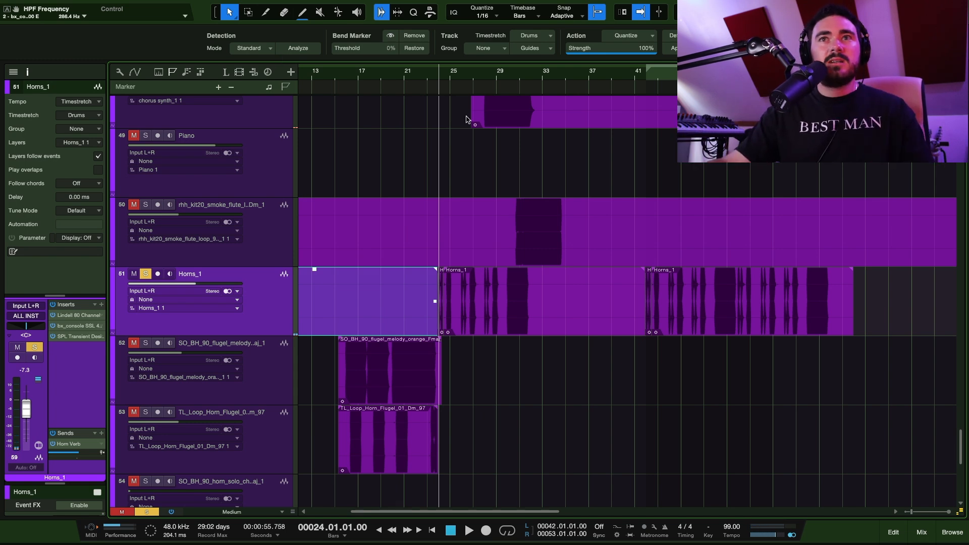
Step: Select the Horn Verb effects channel, review its Rev INTENSITY reverb and close the plug-in
scroll(260, 399, down, 3)
click(260, 404)
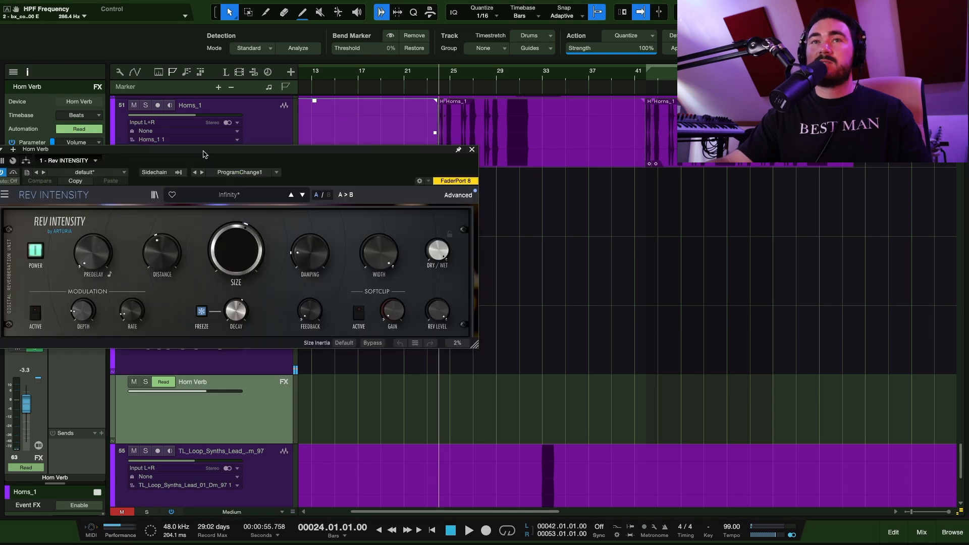
drag(203, 152, 337, 160)
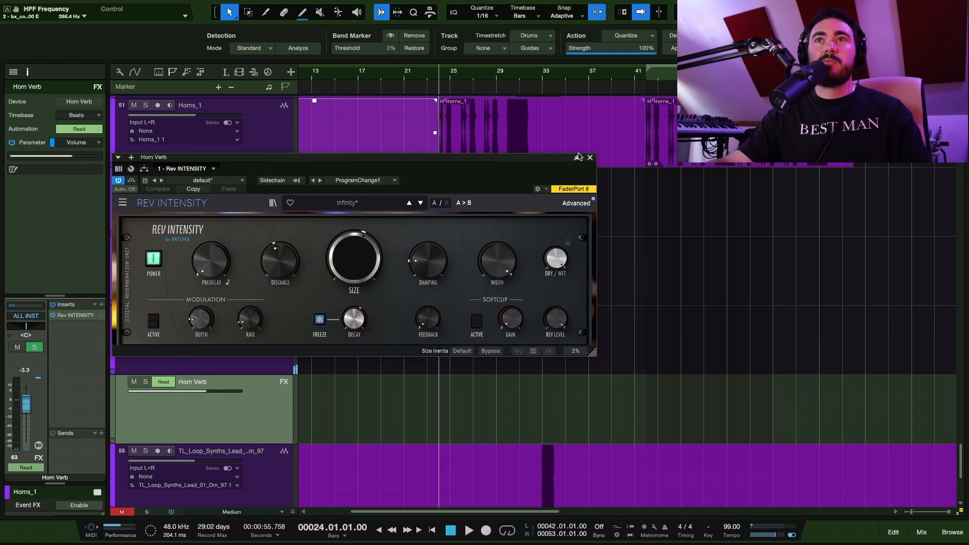
click(590, 158)
Step: Solo the SO_BH_90 flugel melody and TL_Loop_Horn_Flugel tracks together, and select the TL_Loop_Horn_Flugel clip
scroll(594, 163, up, 5)
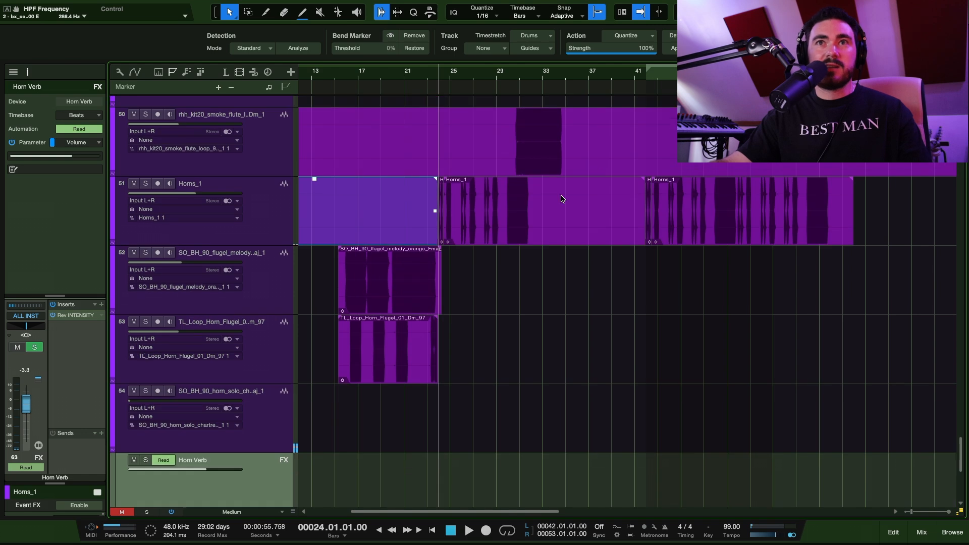
click(682, 216)
scroll(310, 345, down, 1)
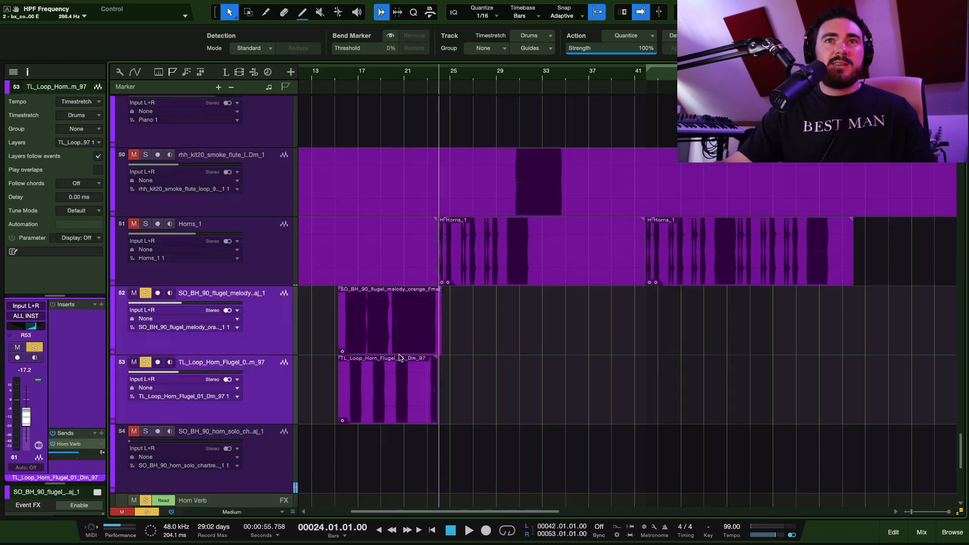
scroll(402, 344, up, 5)
scroll(404, 335, left, 2)
click(404, 335)
click(423, 387)
click(420, 346)
click(418, 382)
scroll(349, 408, left, 2)
scroll(350, 408, down, 1)
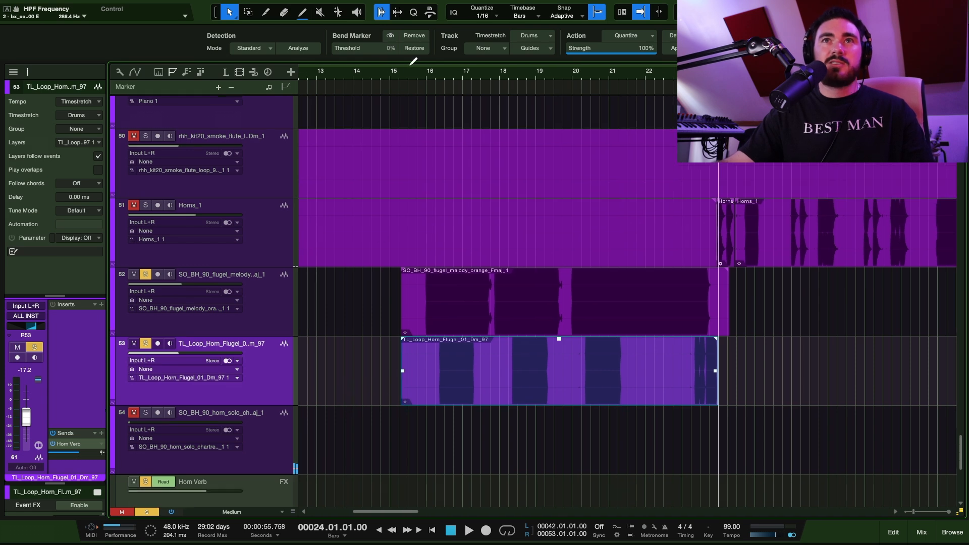
Step: Play the two soloed flugel horn tracks from around bar 16
click(425, 86)
click(427, 77)
key(space)
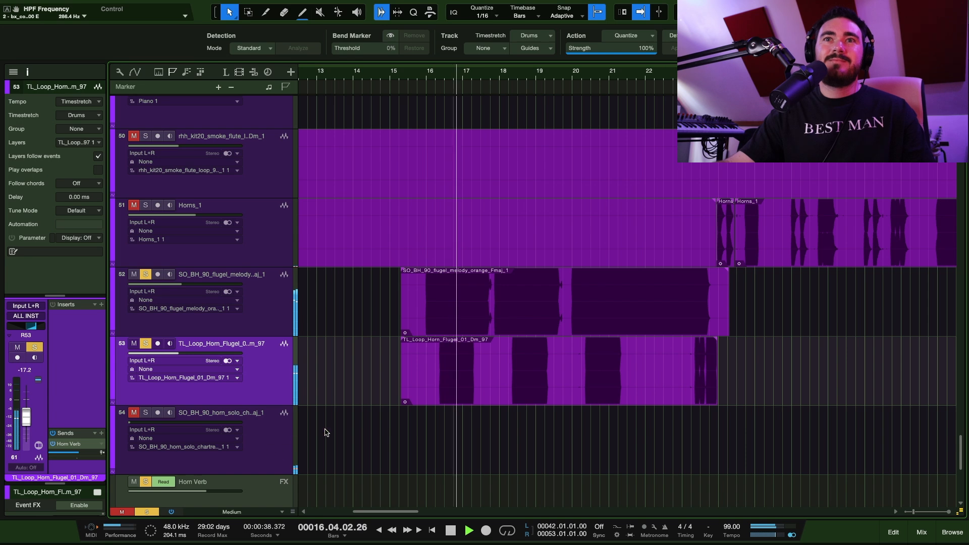
scroll(371, 405, down, 2)
scroll(373, 408, down, 8)
scroll(413, 418, down, 2)
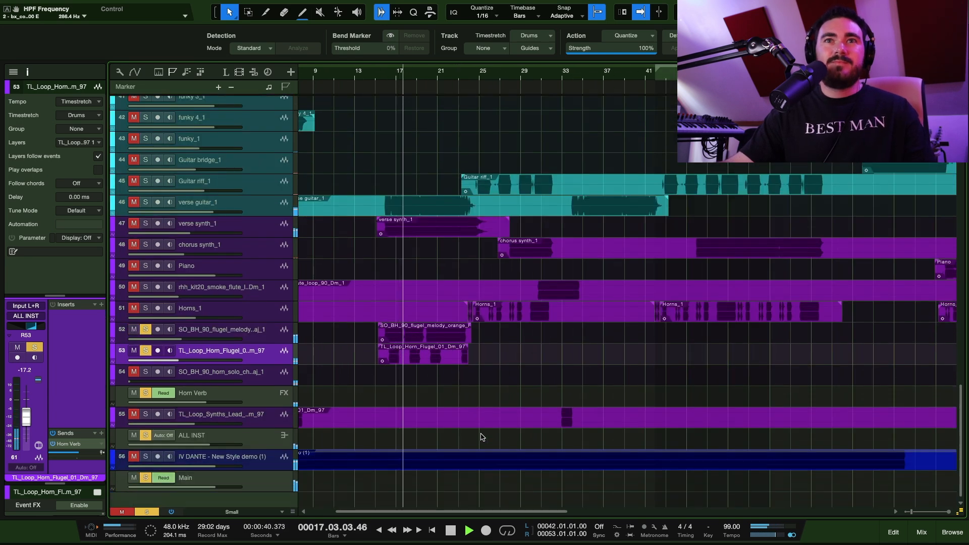
Step: Stop playback, unsolo the SO_BH_90 flugel melody and TL_Loop_Horn_Flugel tracks together, and return the playhead to the song start
scroll(504, 412, left, 3)
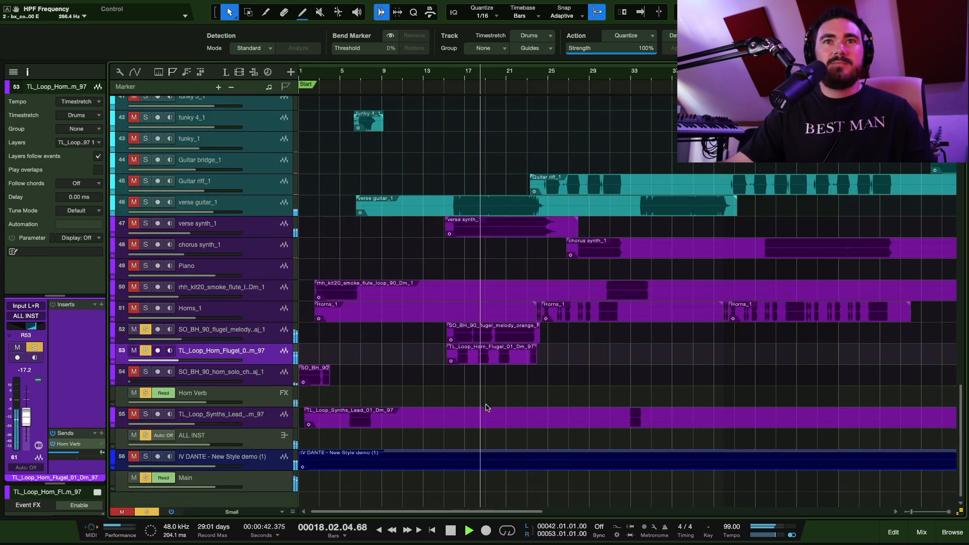
key(space)
shift+click(264, 332)
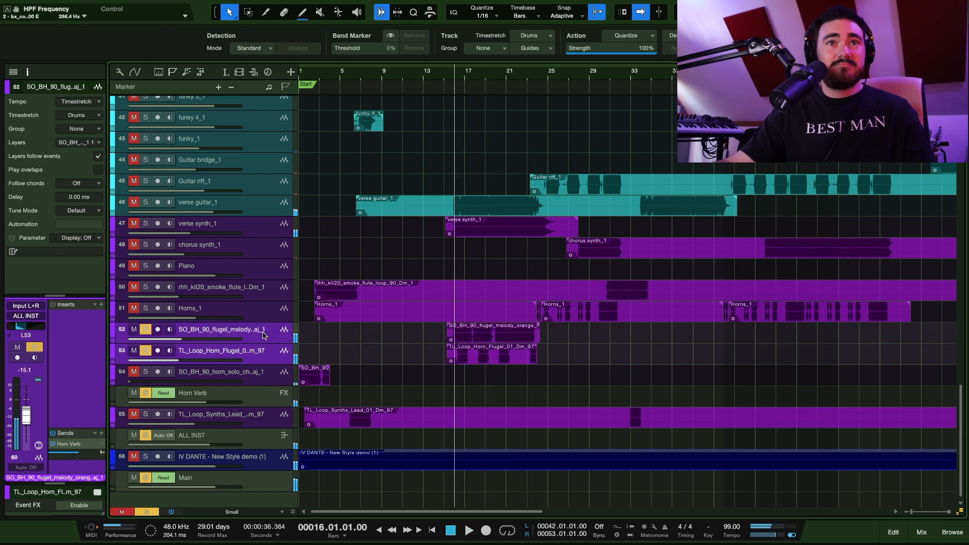
key(s)
scroll(402, 384, up, 2)
key(comma)
scroll(320, 360, up, 4)
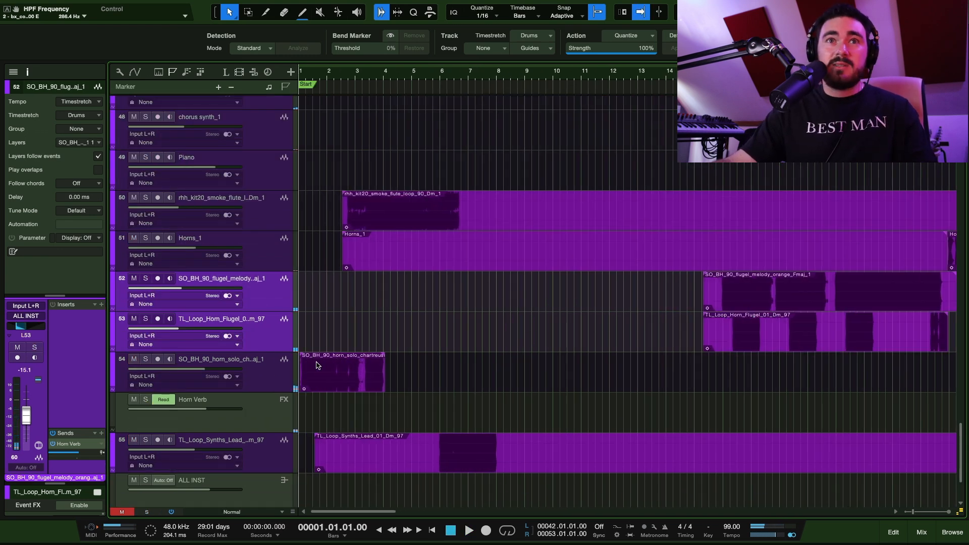
Step: Solo and play the SO_BH_90_horn_solo track, reviewing its Vinyl 2 and Pro-Q 3 plug-ins
click(318, 365)
key(s)
key(space)
double_click(76, 326)
key(space)
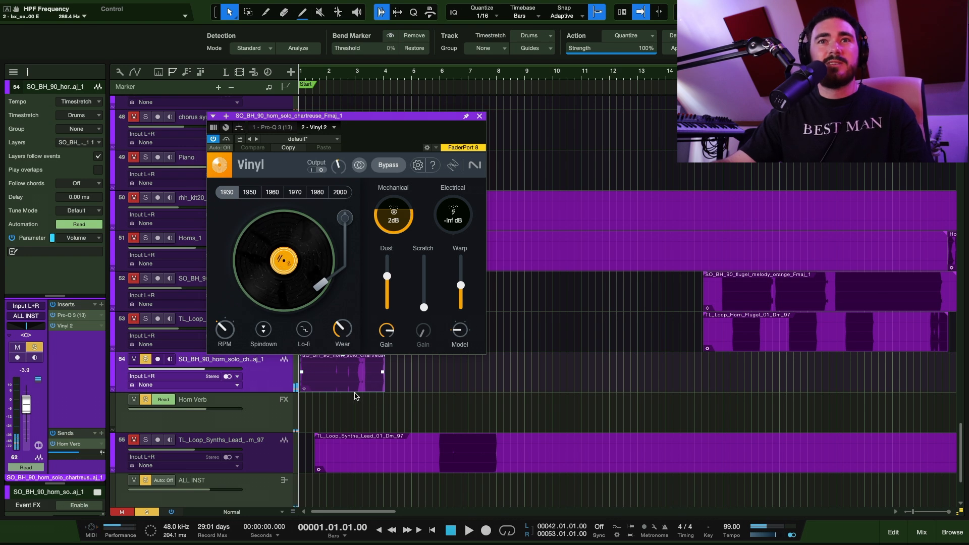
double_click(73, 316)
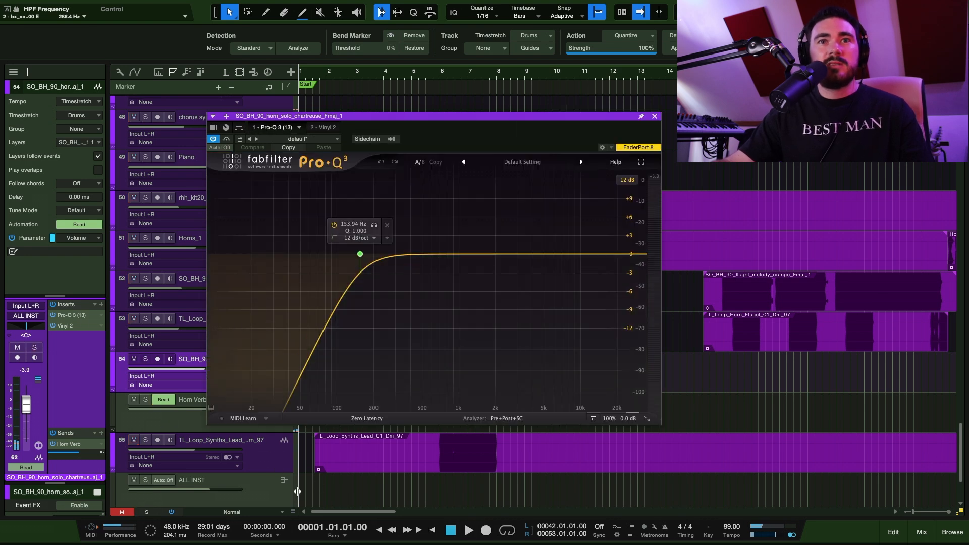
Step: Select the TL_Loop_Synths_Lead clip, review its Pro-Q 3, close the plug-in and play the song from around bar 6
click(344, 453)
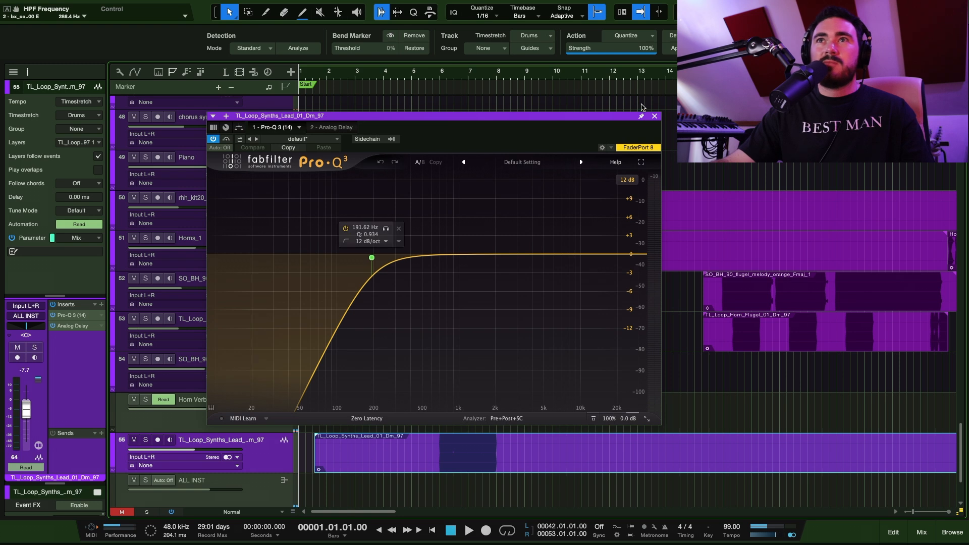
click(654, 116)
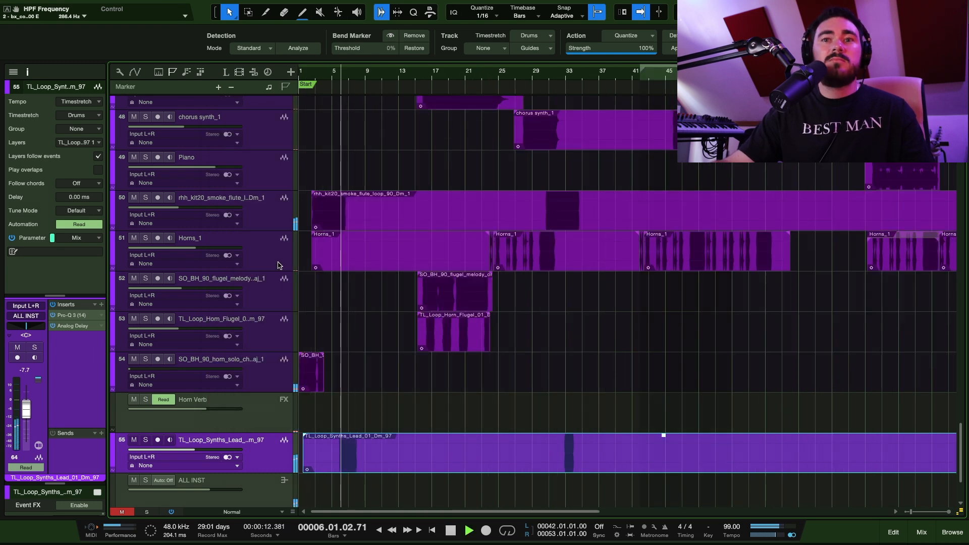
scroll(323, 276, down, 4)
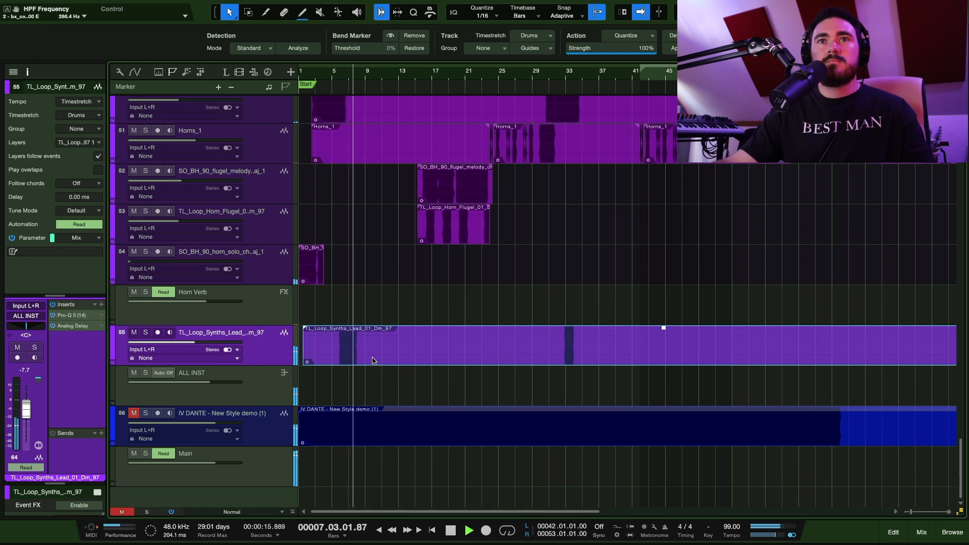
key(space)
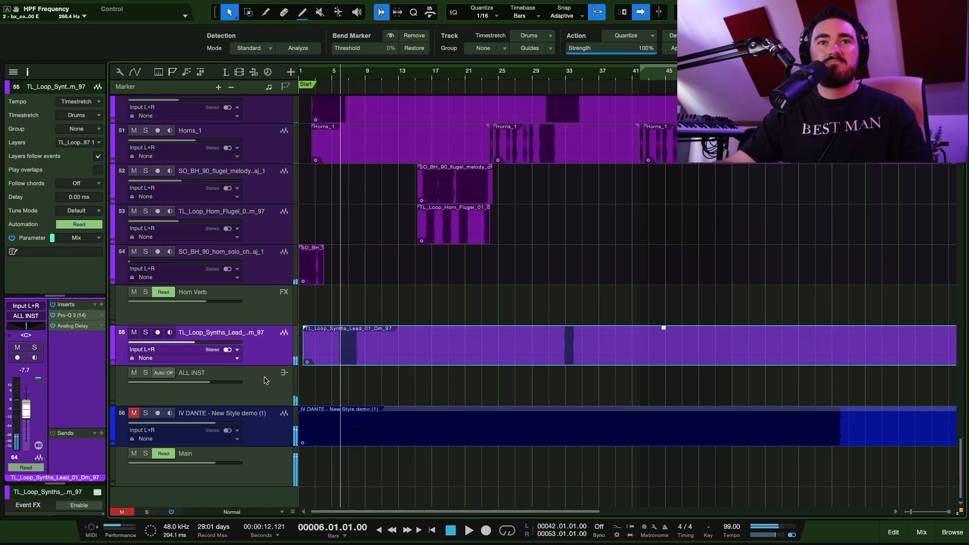
Step: Solo the ALL INST bus and open its Trackspacer 2.5 plug-in
click(266, 380)
key(s)
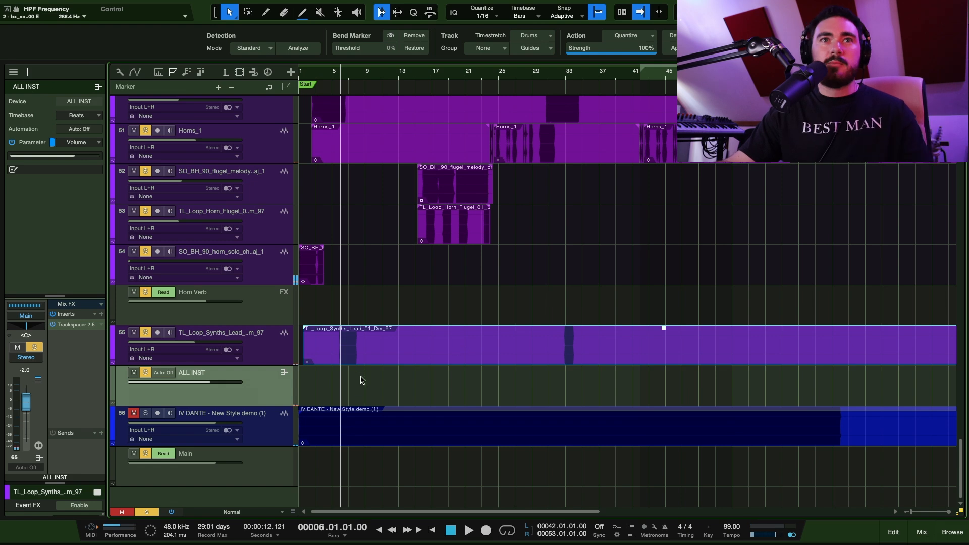
click(81, 326)
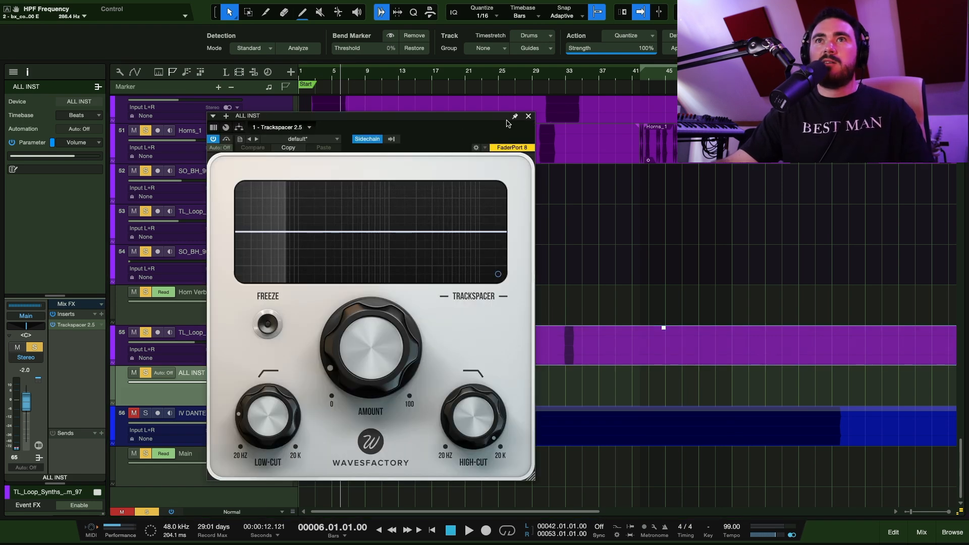
drag(474, 125, 724, 87)
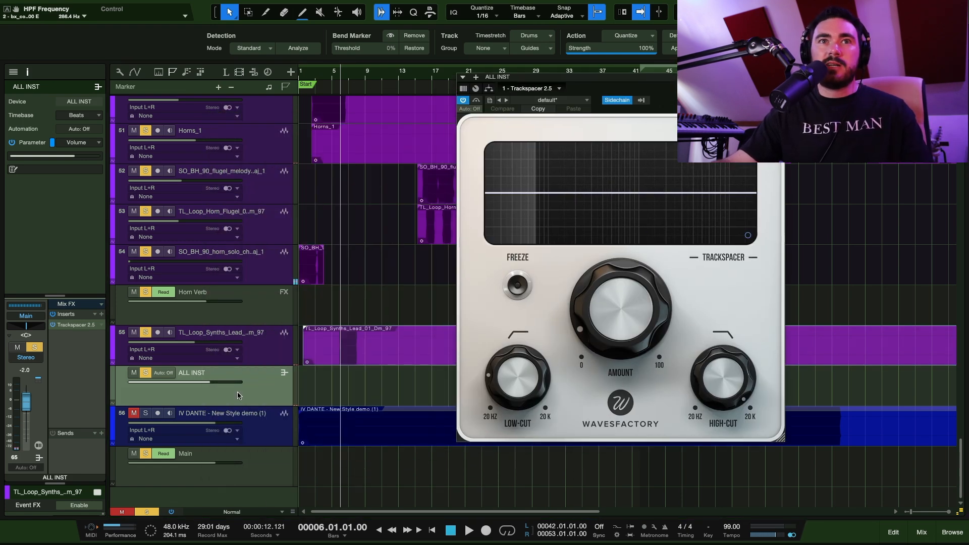
drag(635, 81, 306, 104)
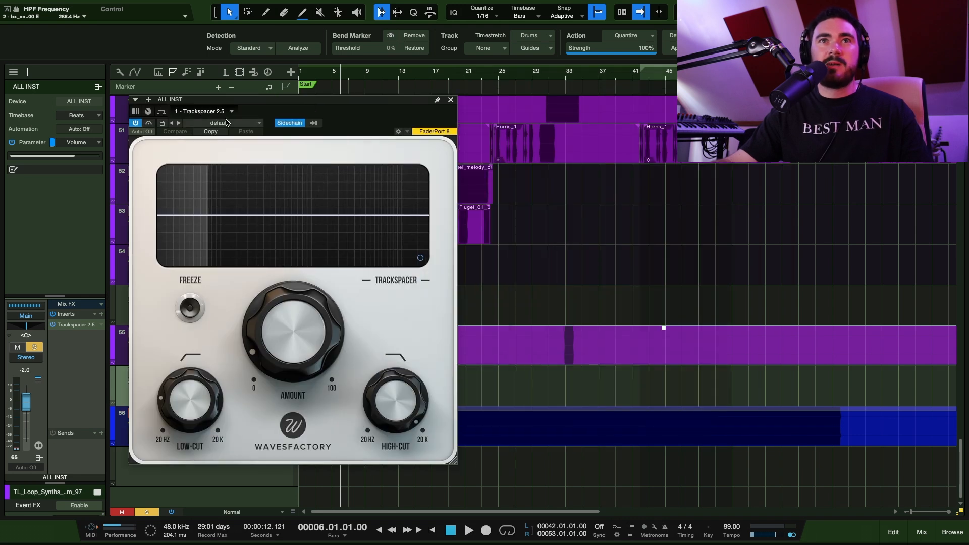
Step: Review Trackspacer's vocal sidechain sources, amount and low-cut settings on the ALL INST bus
click(312, 122)
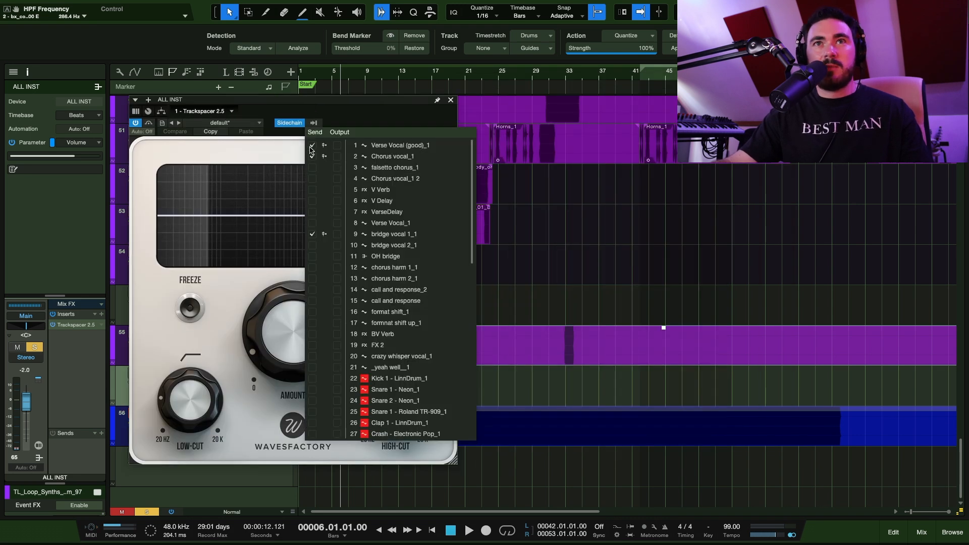
click(231, 301)
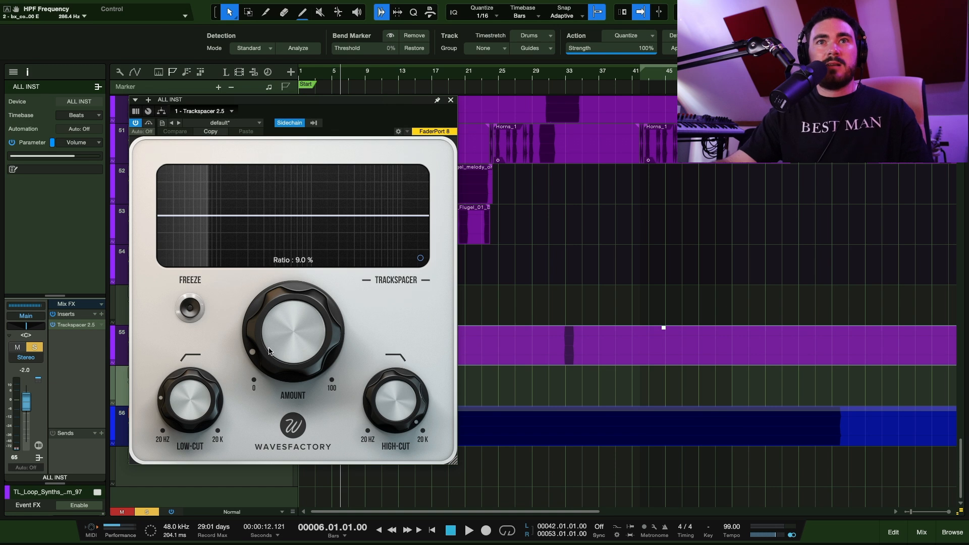
click(206, 405)
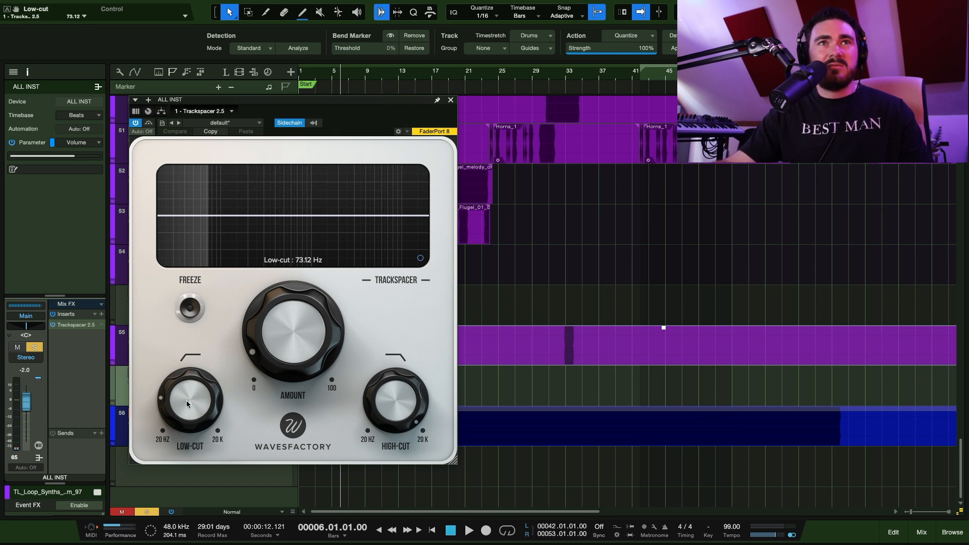
drag(386, 106, 448, 111)
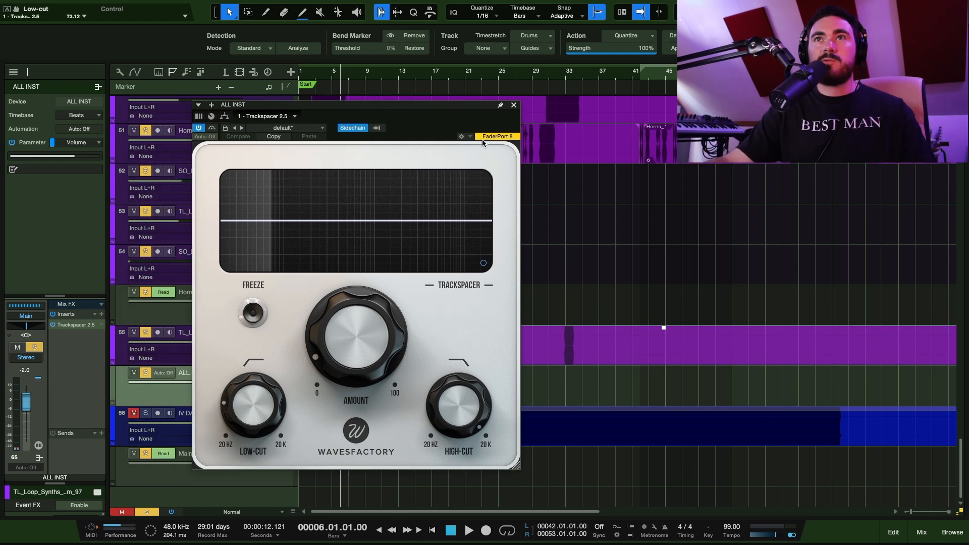
Step: Play the soloed ALL INST bus from bar 42 while watching Trackspacer's ducking curve, and stop playback
click(642, 90)
key(space)
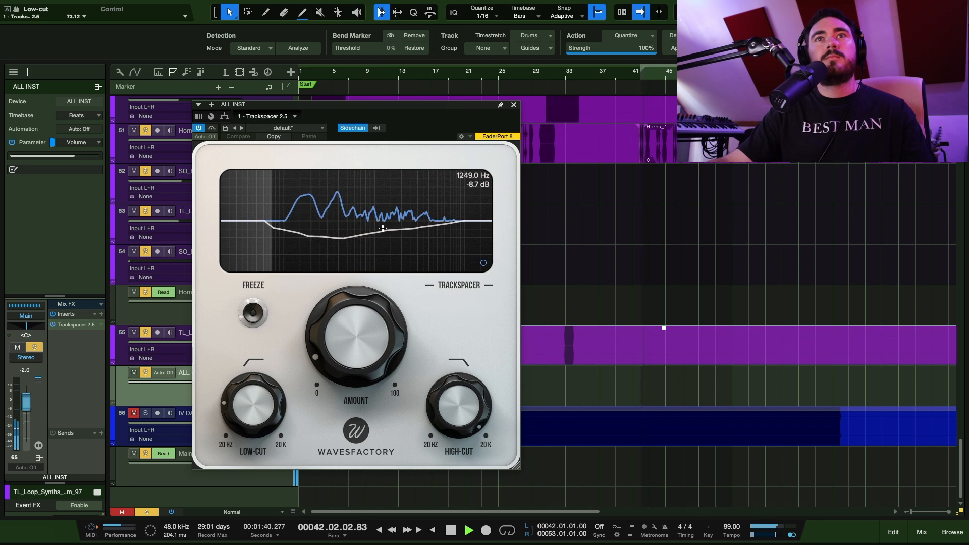
key(space)
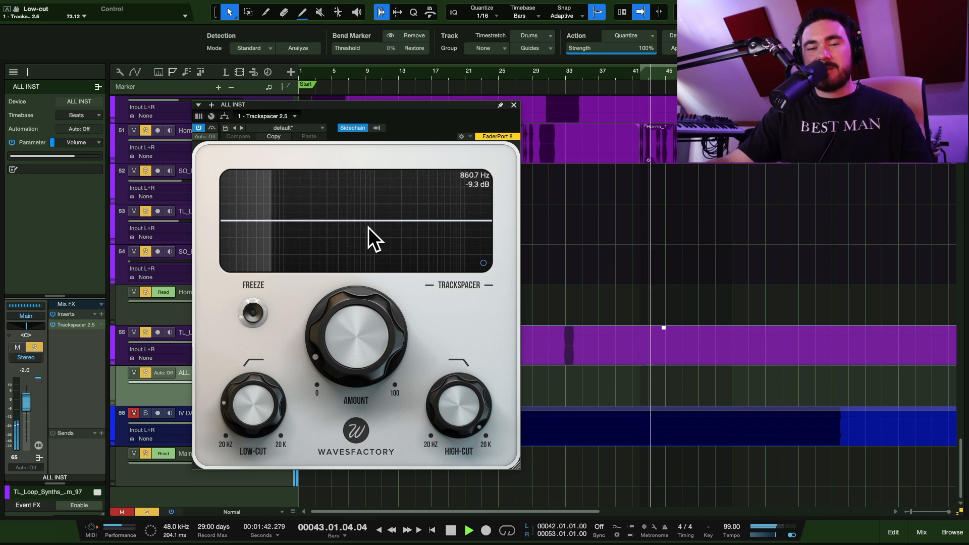
Step: Unsolo ALL INST, replay from bar 42 comparing Trackspacer bypassed and active, then stop playback and close the plug-in
key(s)
key(space)
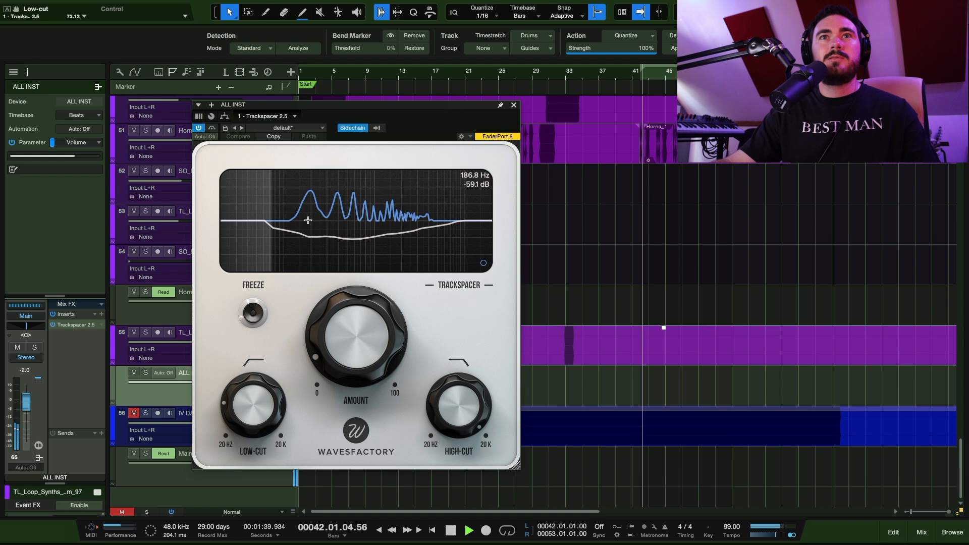
click(211, 129)
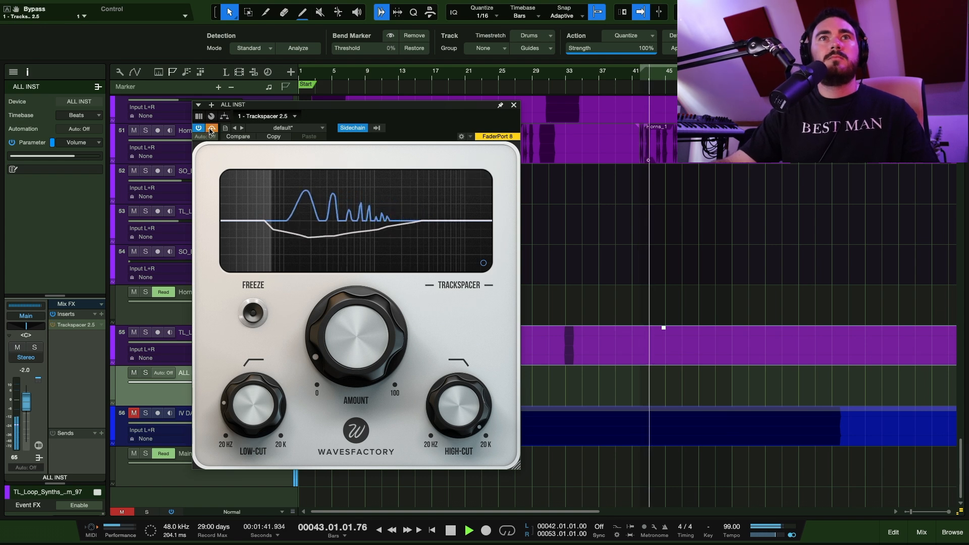
click(211, 129)
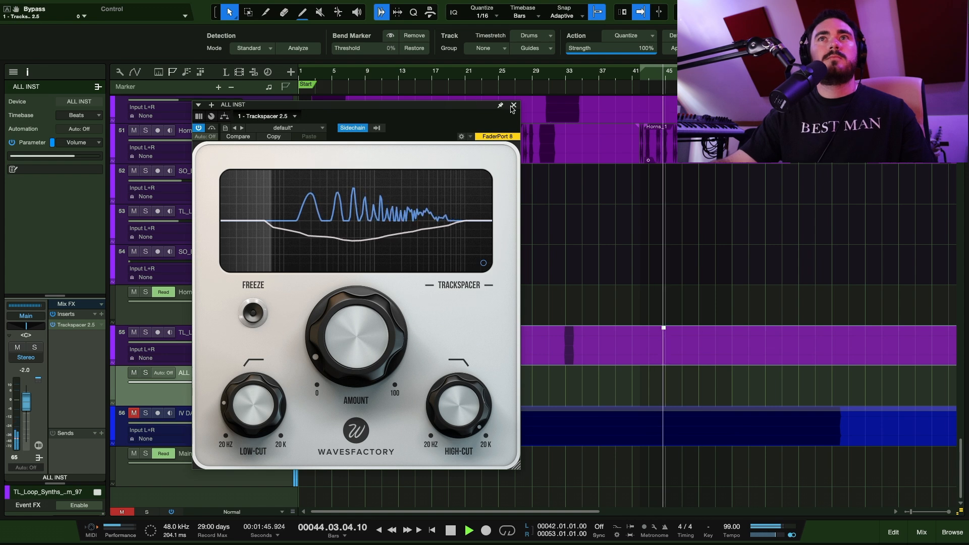
key(space)
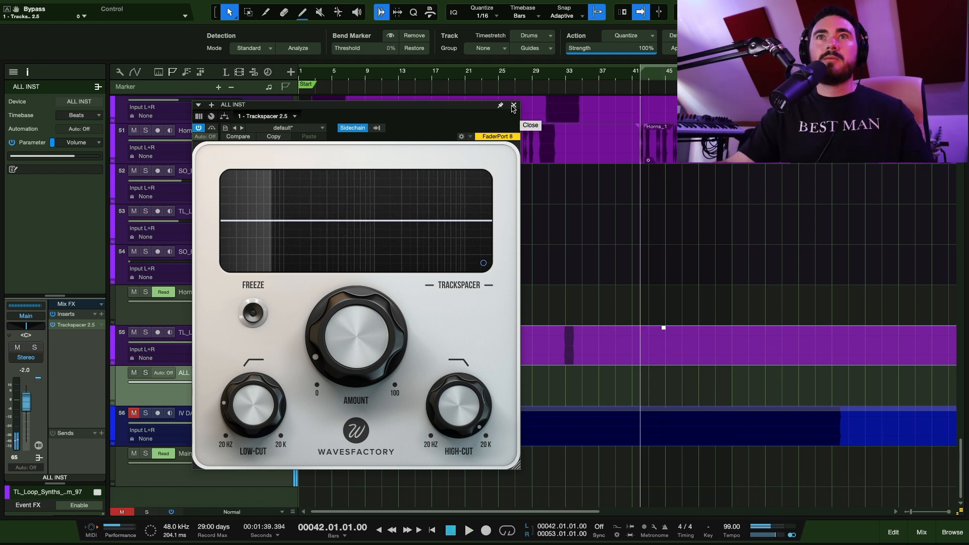
click(513, 106)
scroll(411, 247, down, 2)
scroll(426, 317, down, 3)
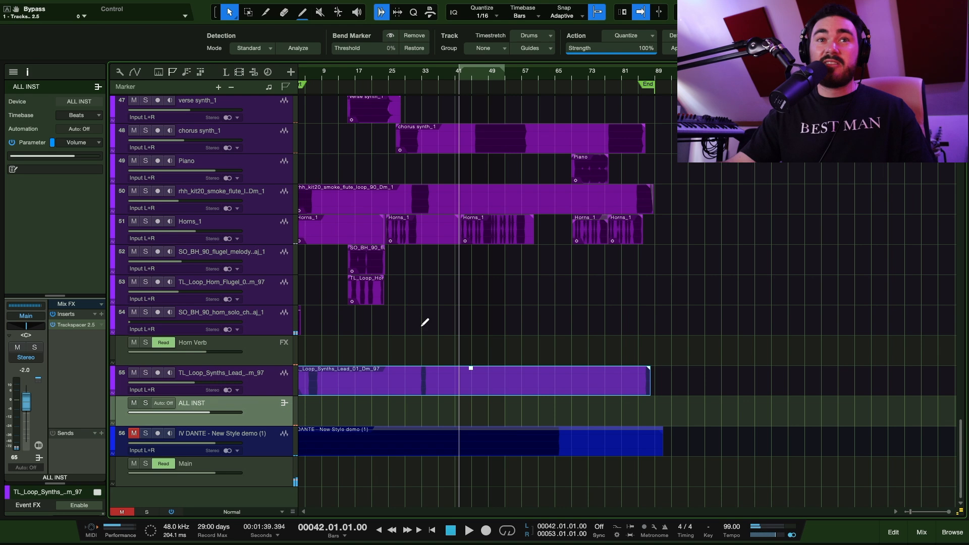
scroll(454, 348, up, 20)
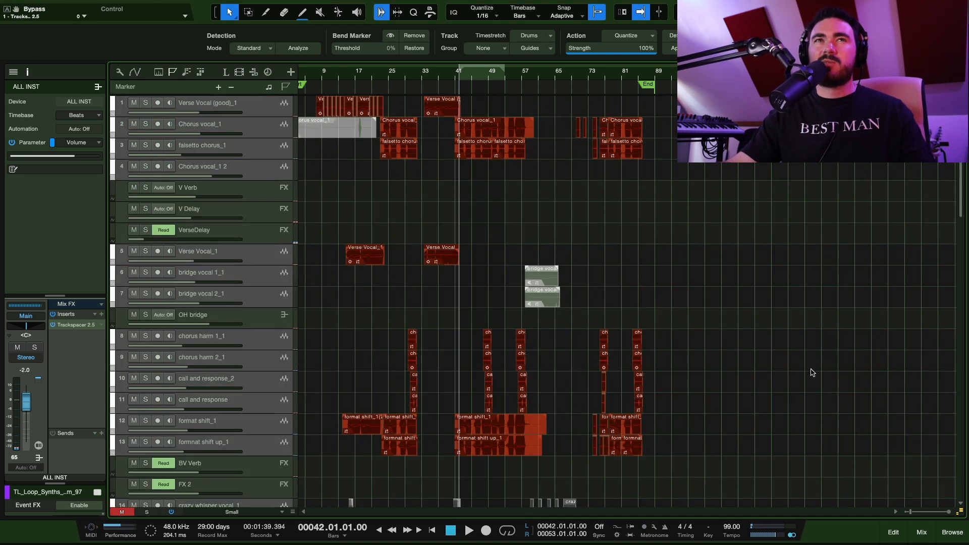
scroll(813, 372, down, 5)
scroll(801, 383, down, 20)
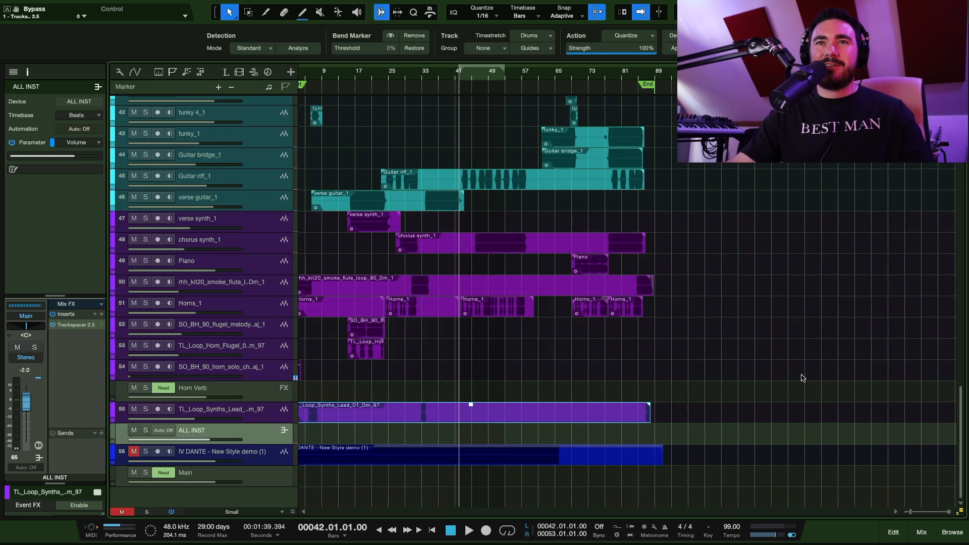
Step: Show the mixer and review the bx_townhouse Buss Compressor on the Main channel while playing from bar 42
click(922, 532)
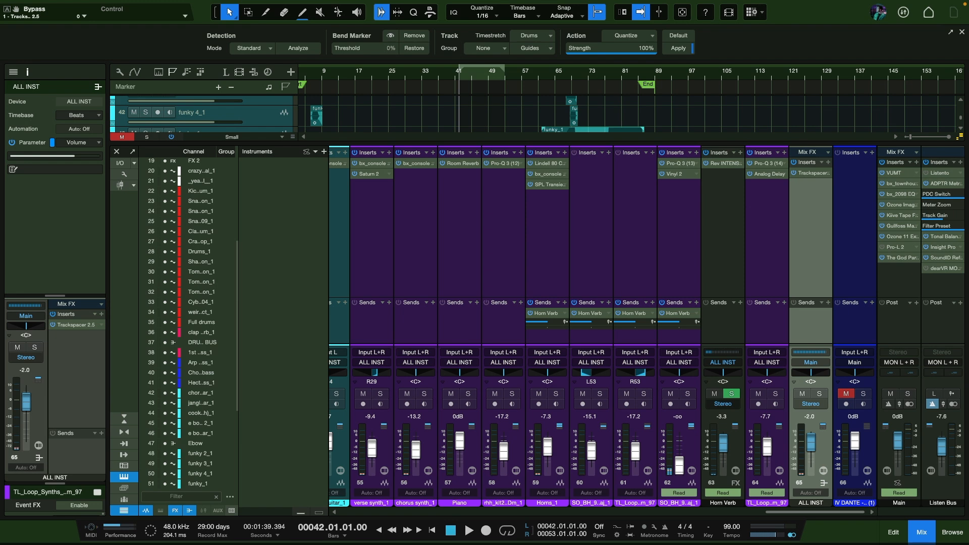
drag(0, 144, 288, 168)
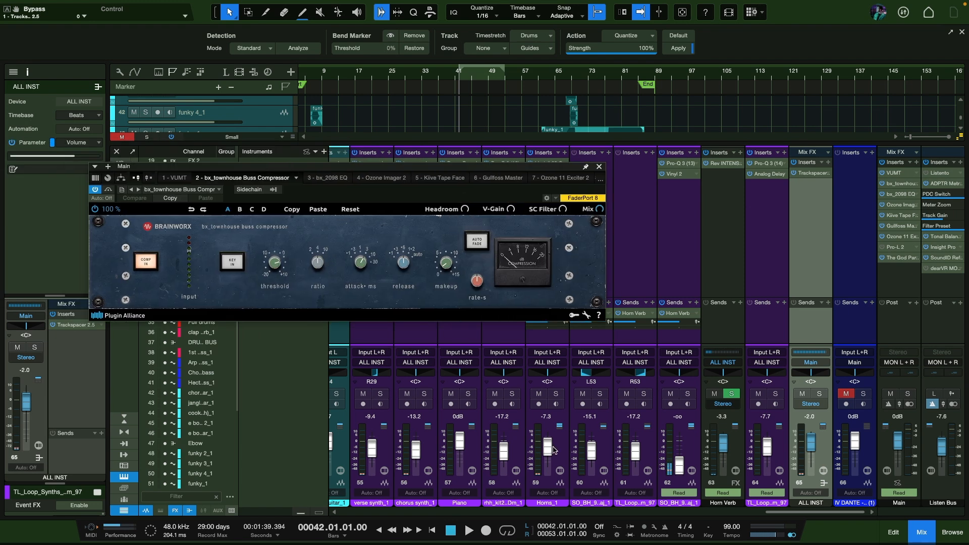
drag(442, 160, 478, 161)
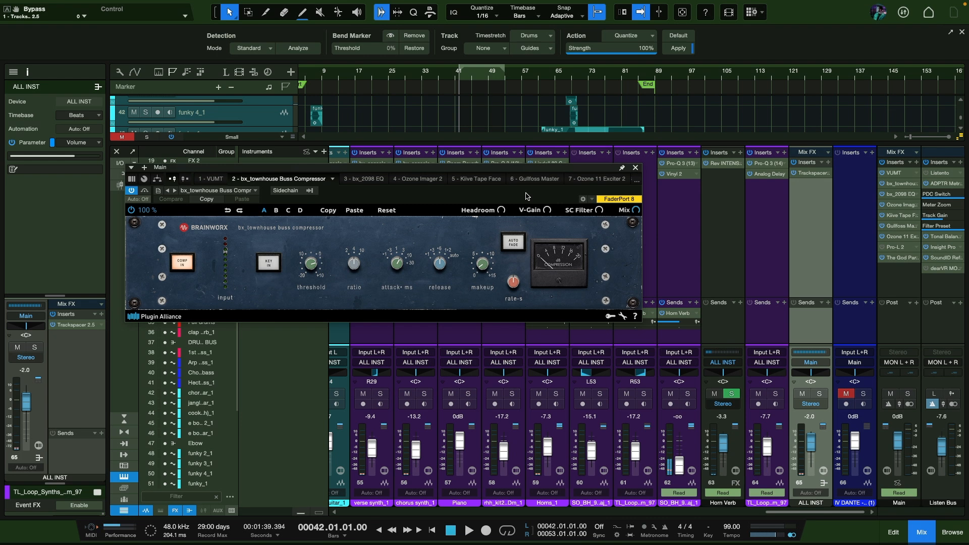
key(space)
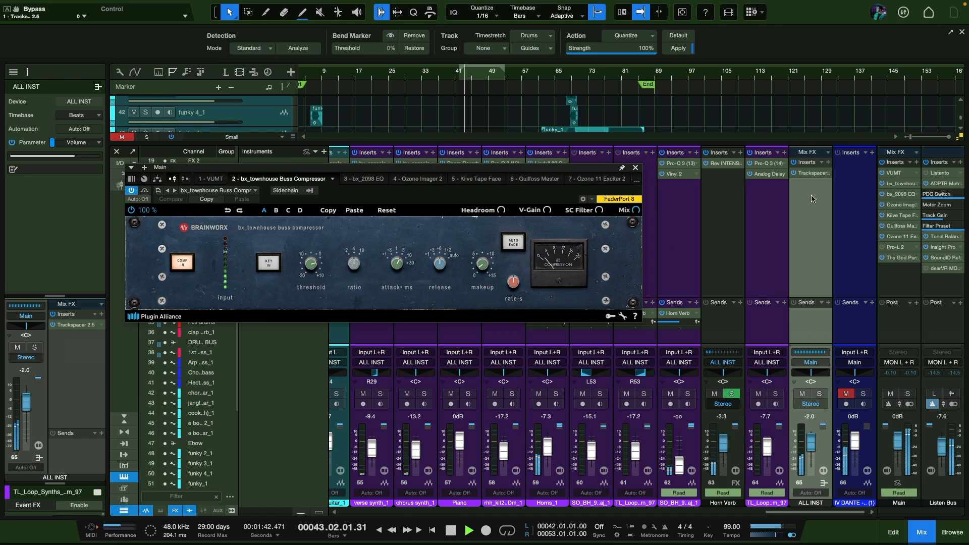
Step: Review the bx_2098 EQ on the Main channel, stop playback and bring up its Ozone Imager 2
click(891, 196)
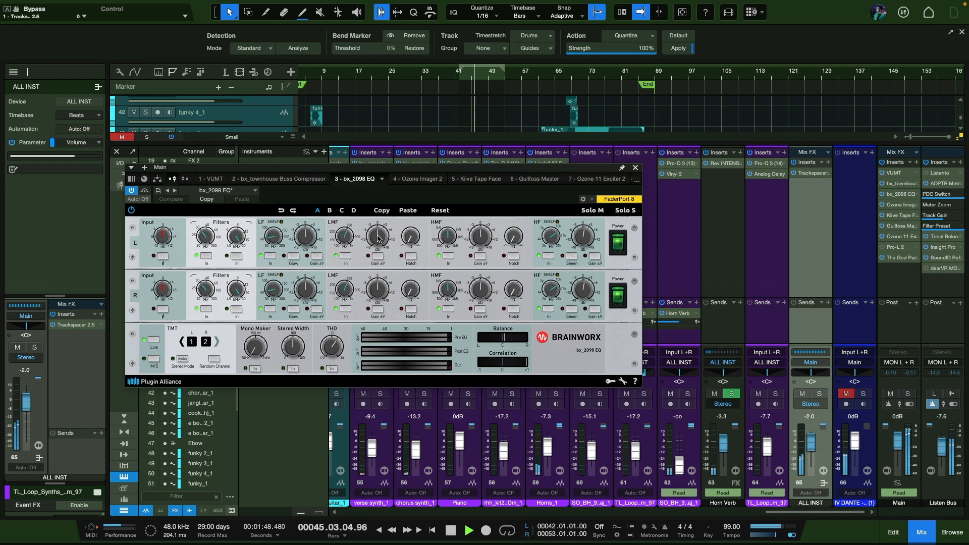
key(space)
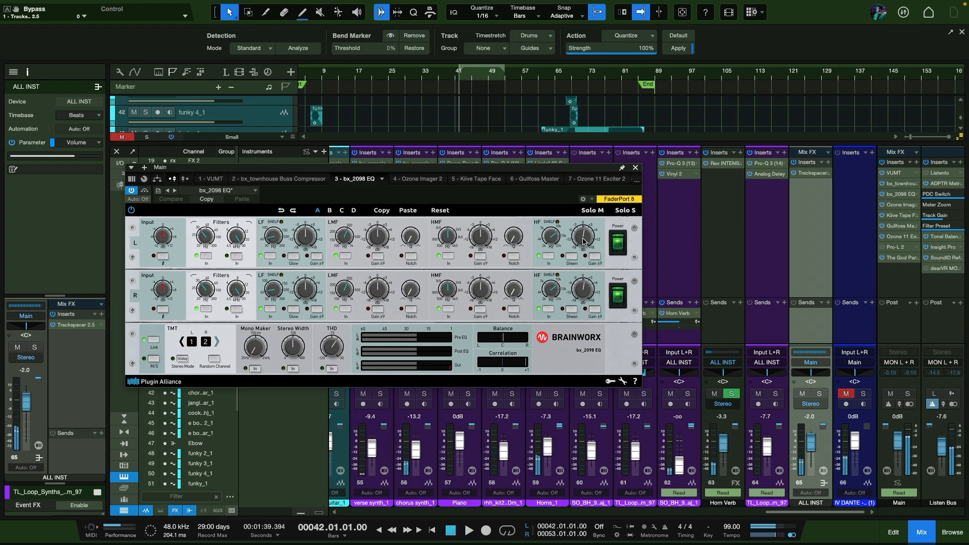
right_click(584, 242)
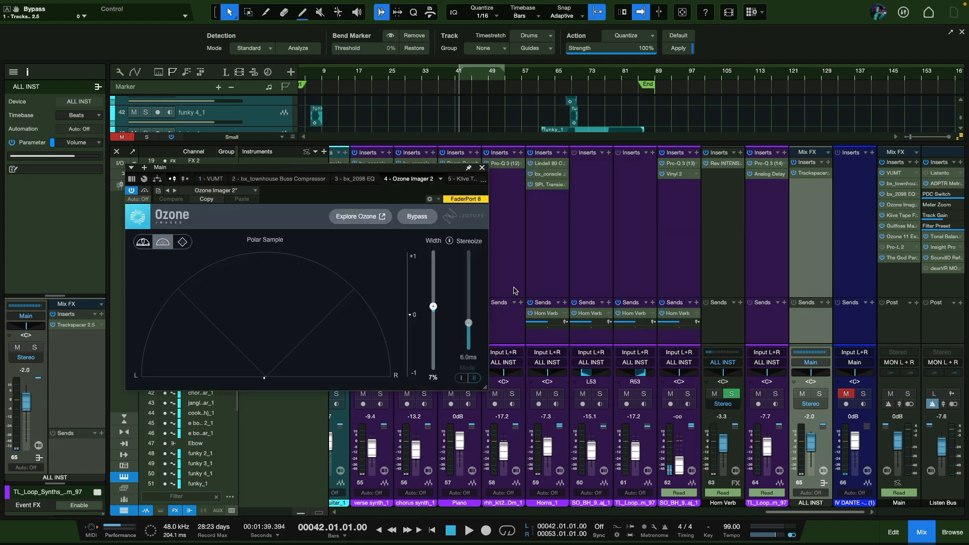
Step: Open the Kiive Tape Face on the Main channel and move its window so the whole plug-in can be inspected
click(905, 217)
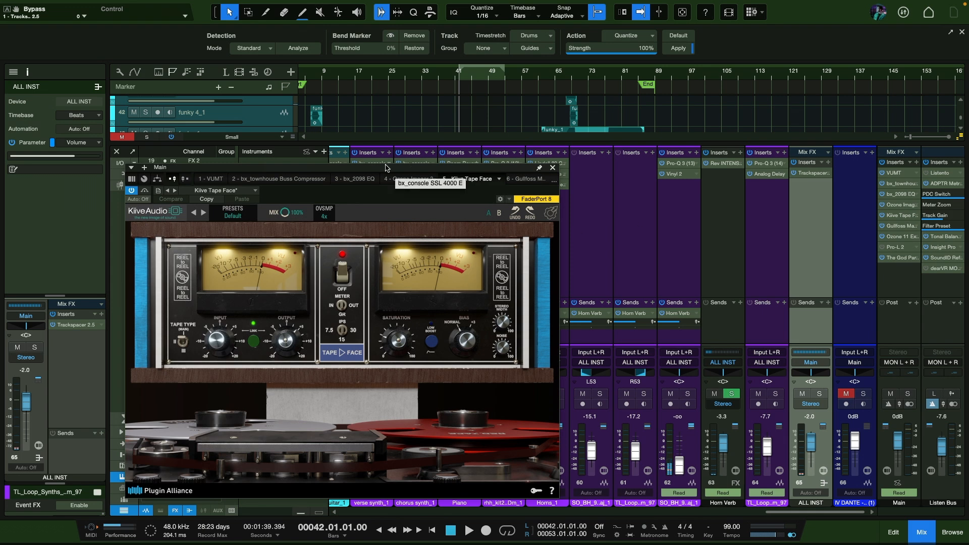
drag(387, 167, 368, 127)
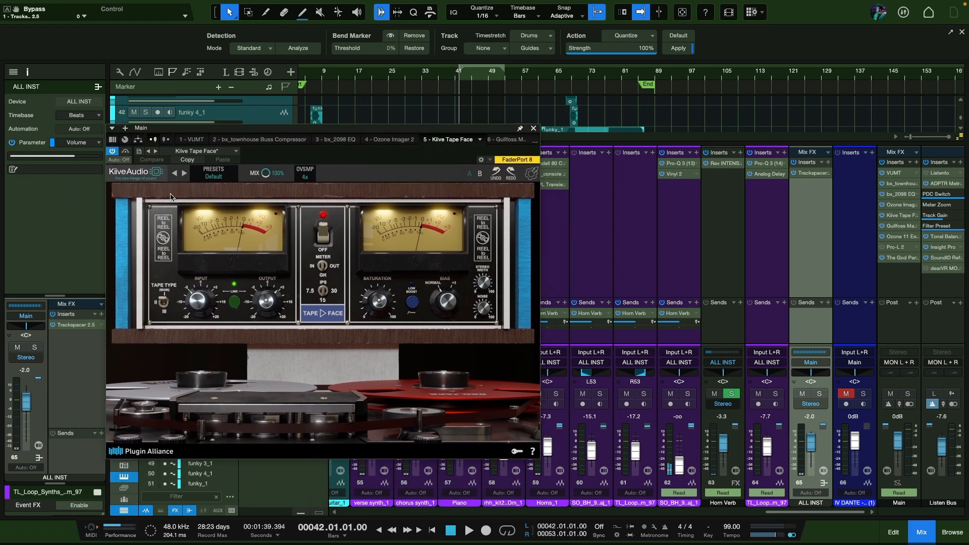
Step: Audition the Kiive Tape Face on the Main channel from bar 42, then stop playback
key(space)
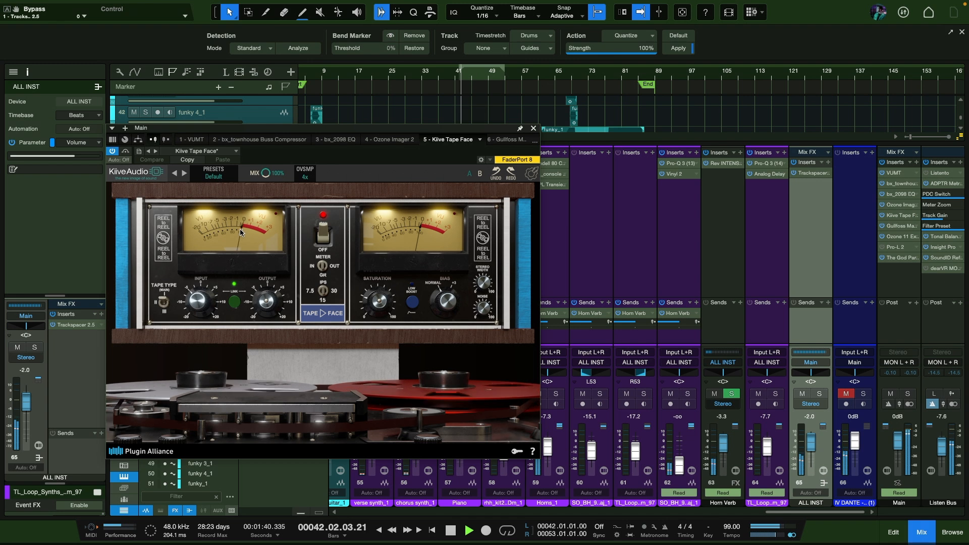
key(space)
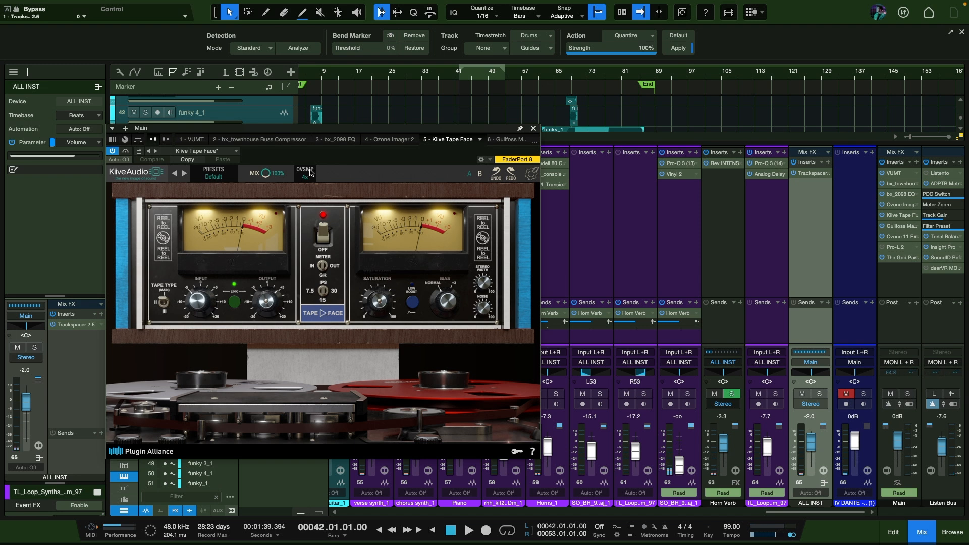
Step: Open Gullfoss Master on the Main channel and compare it bypassed and active while playing from bar 42, then stop playback
click(902, 226)
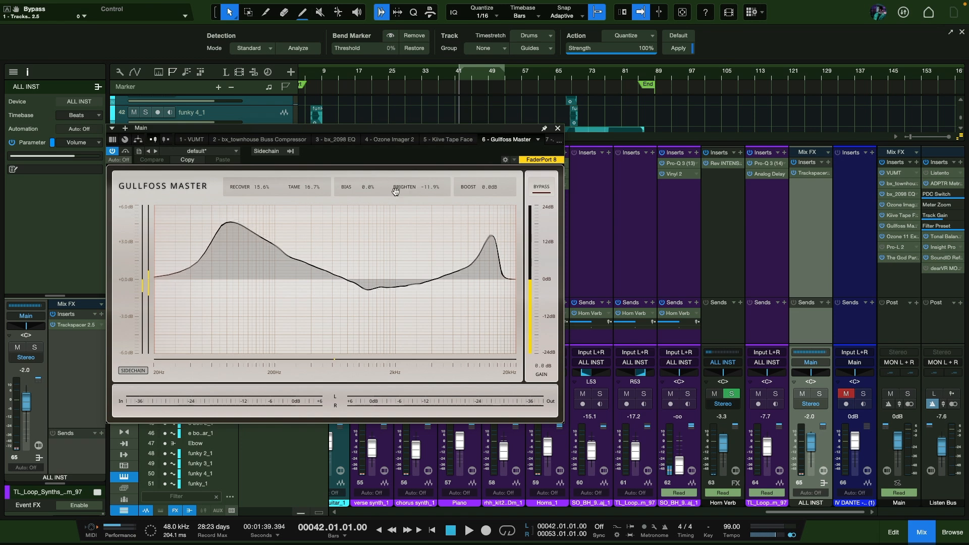
key(space)
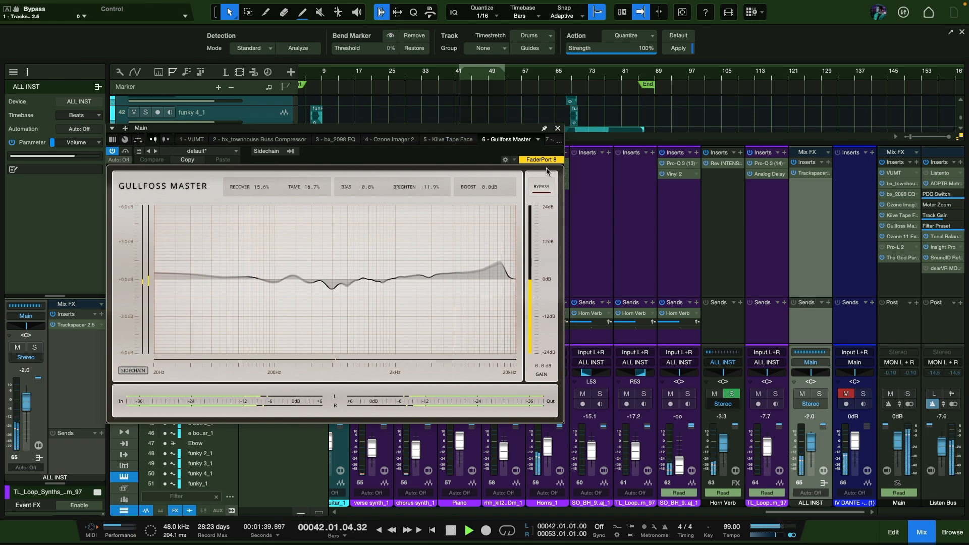
click(542, 188)
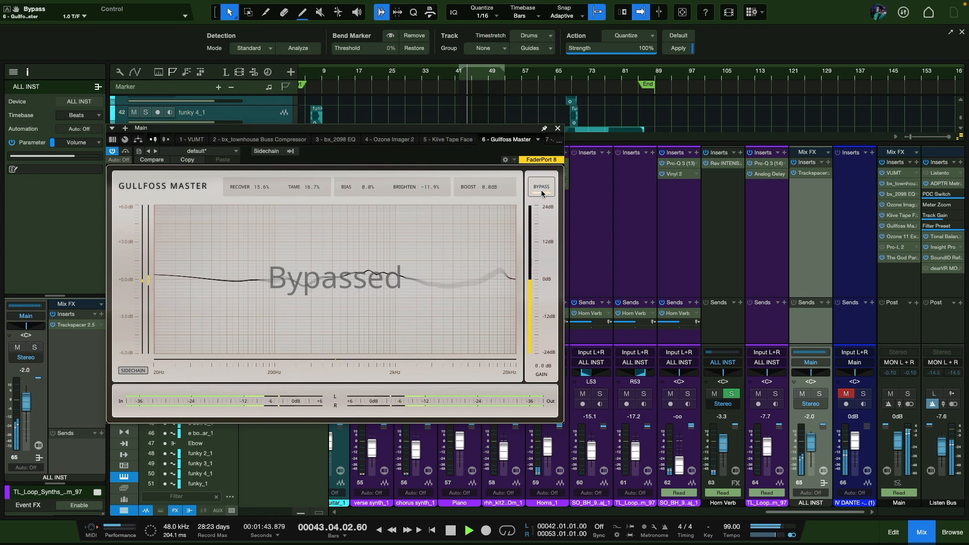
click(542, 192)
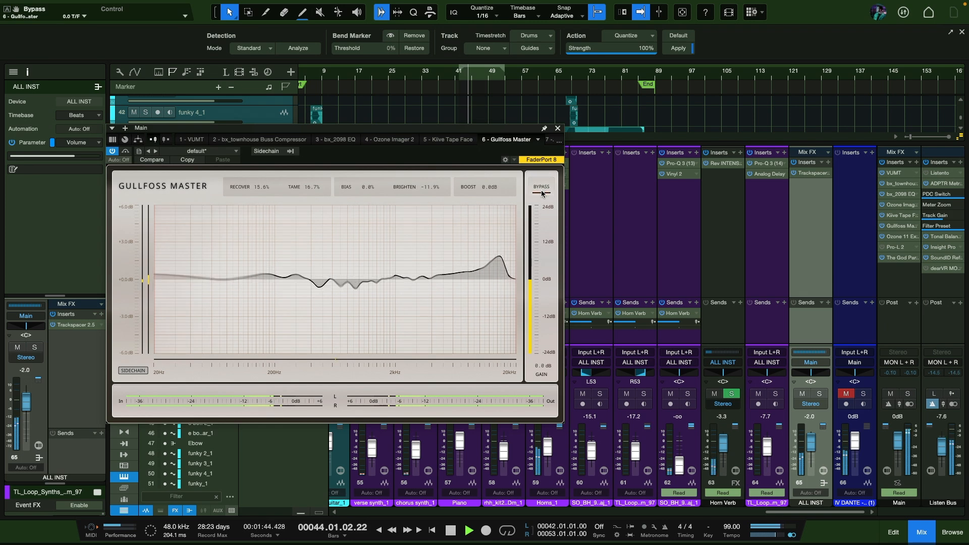
key(space)
Step: Open the Main channel's Ozone 11 Exciter 2, compare it bypassed and active twice during playback, then close it
click(906, 238)
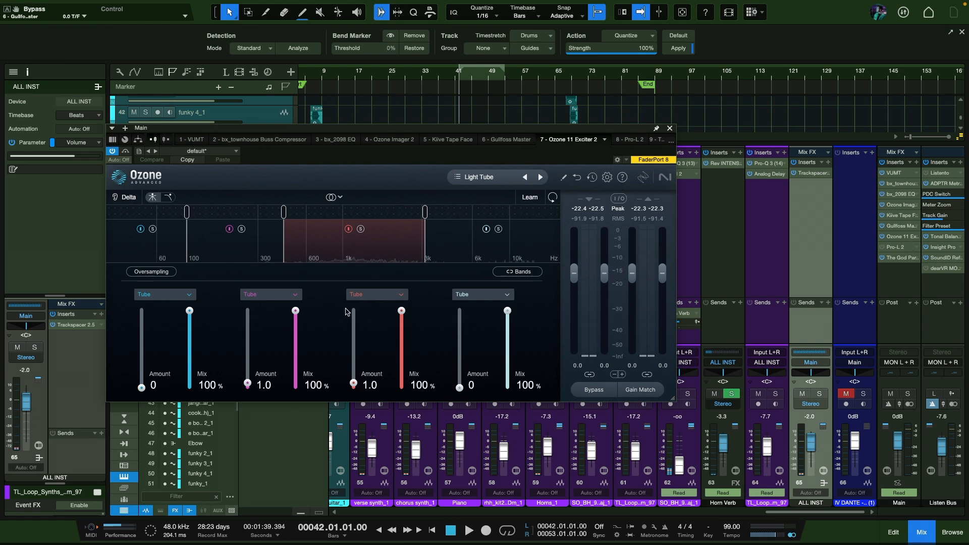
click(126, 151)
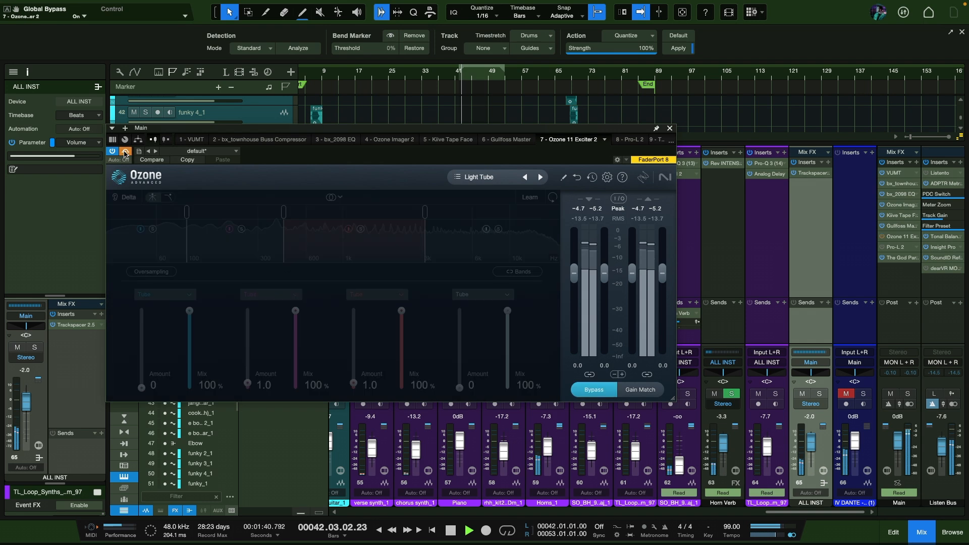
click(126, 151)
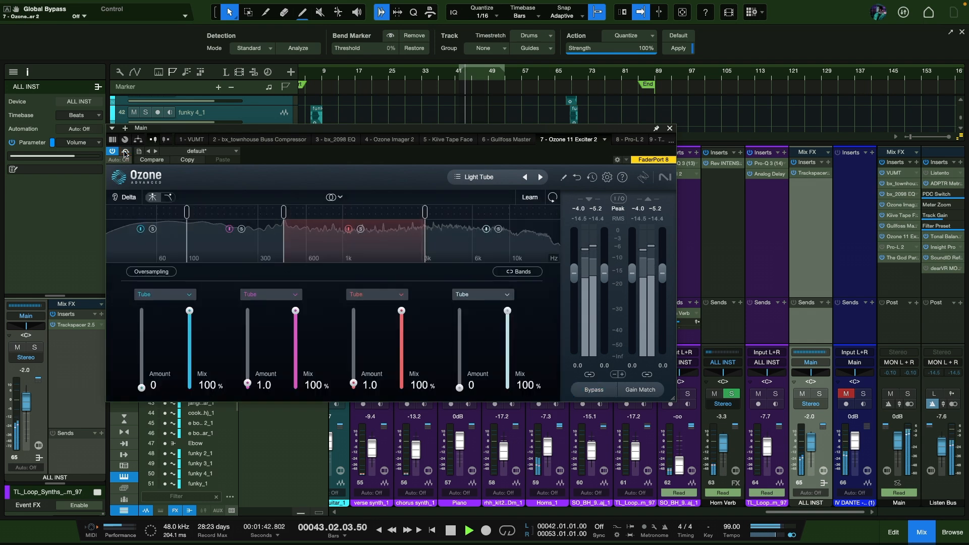
click(126, 152)
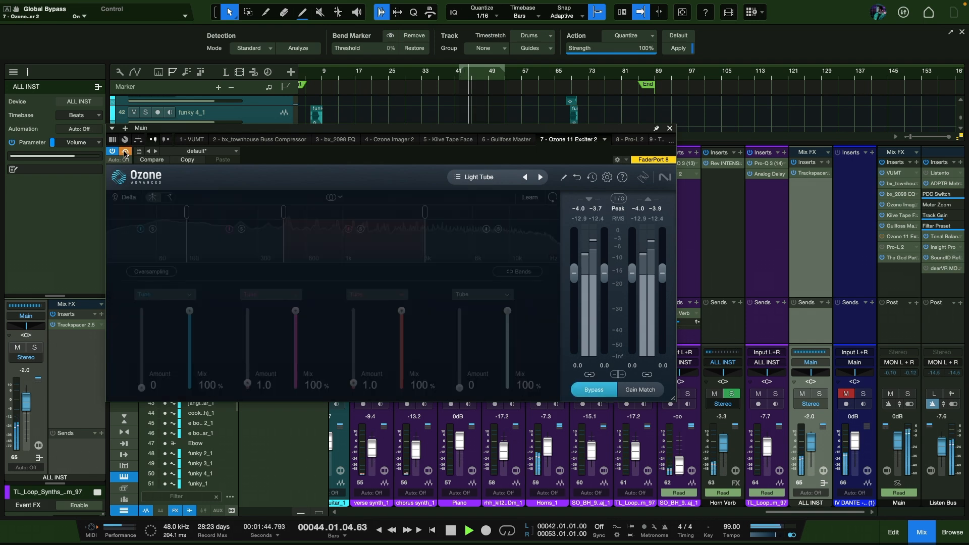
click(126, 151)
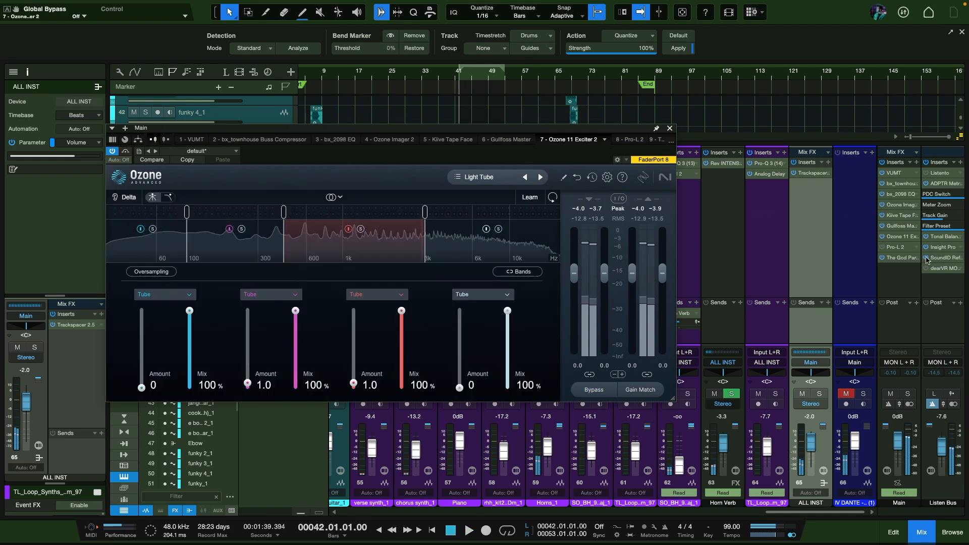
click(670, 129)
Step: Open The God Particle on the Main channel and compare it switched off and on while playing from bar 42, then stop playback
click(898, 257)
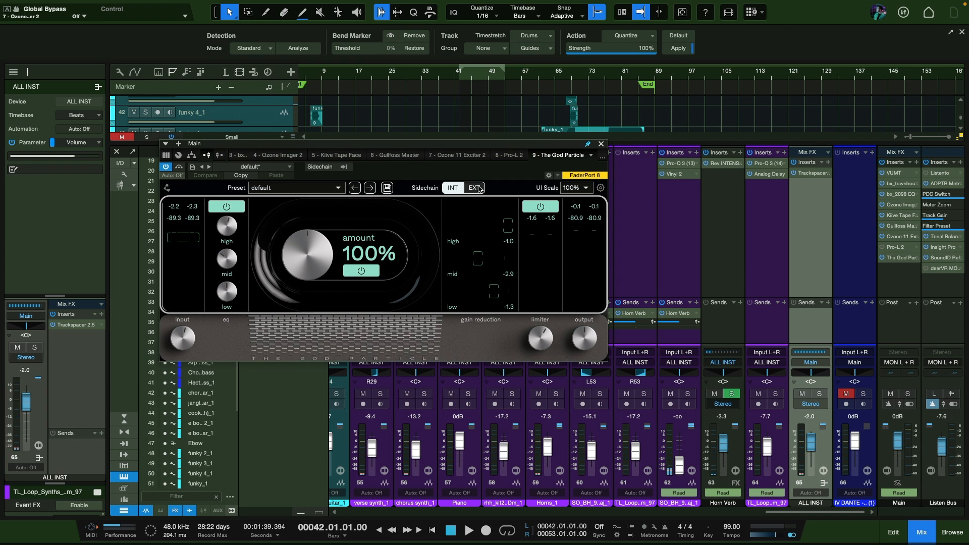
key(space)
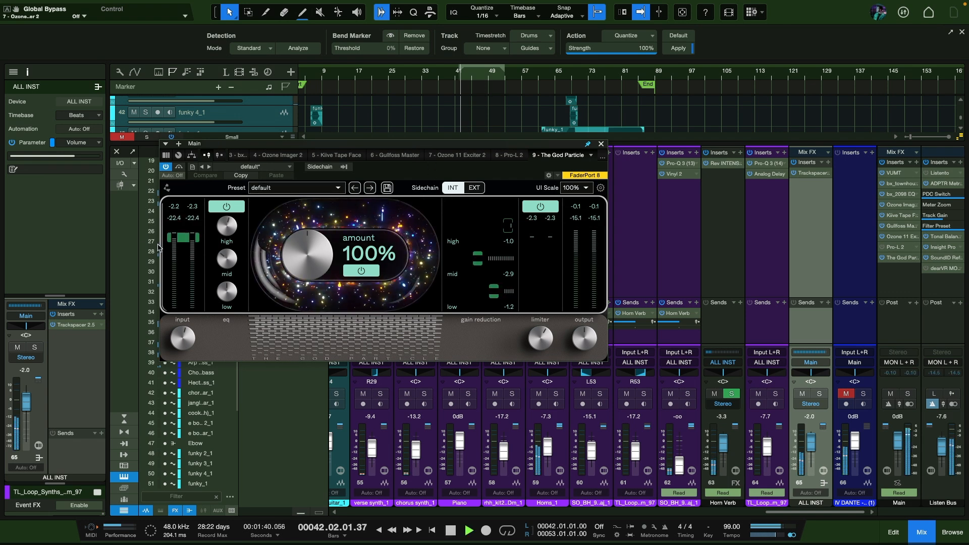
click(178, 168)
key(space)
key(space)
click(179, 167)
click(166, 167)
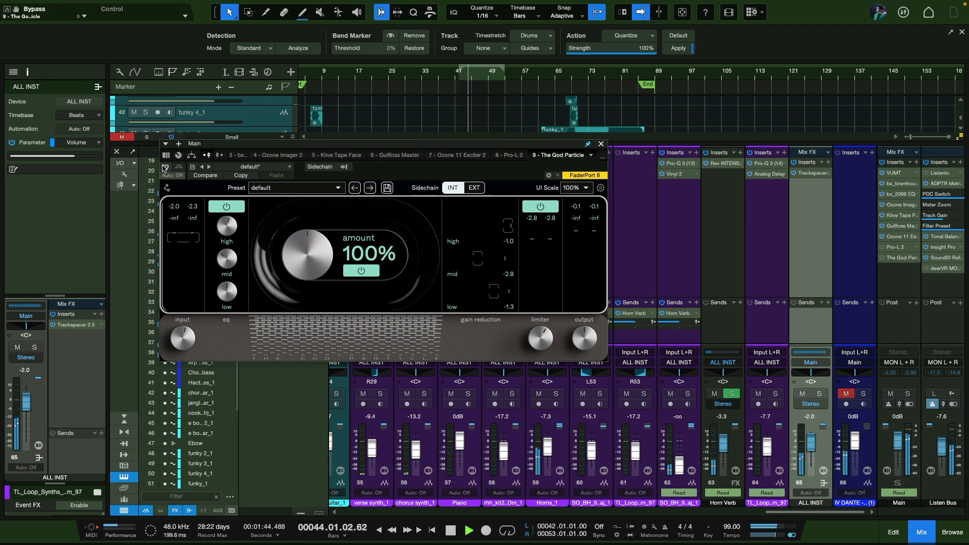
click(164, 167)
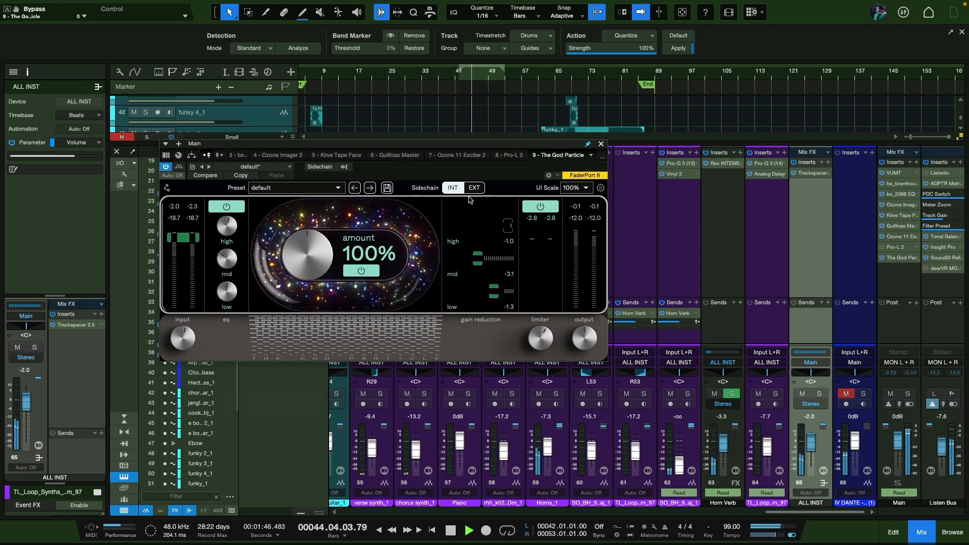
key(space)
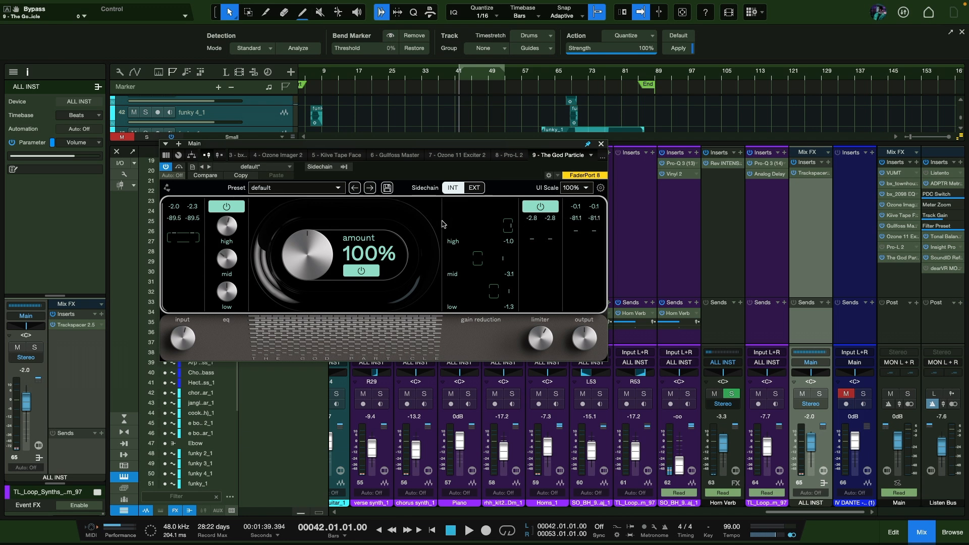
Step: Switch off The God Particle's limiter and compare the plug-in inactive and active while playing from bar 42
click(540, 207)
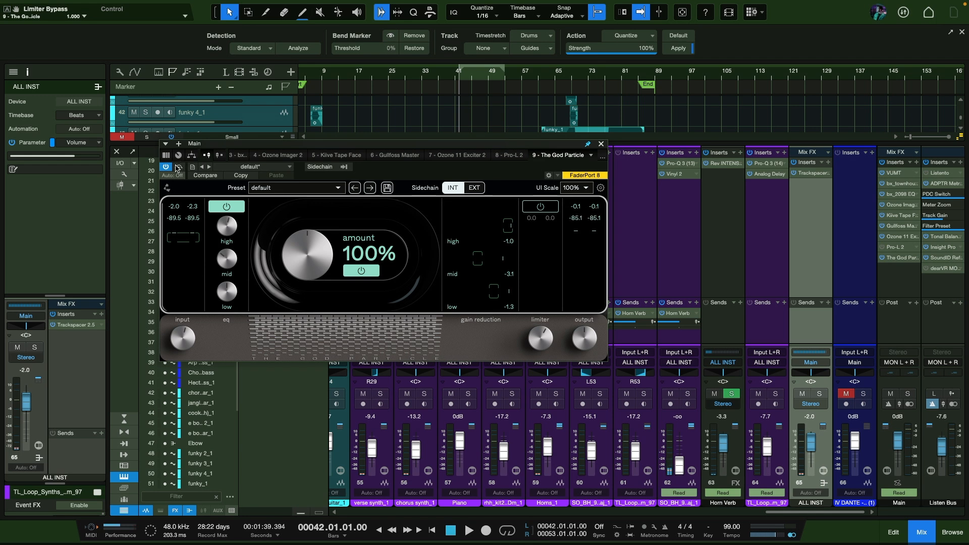
drag(247, 146, 234, 151)
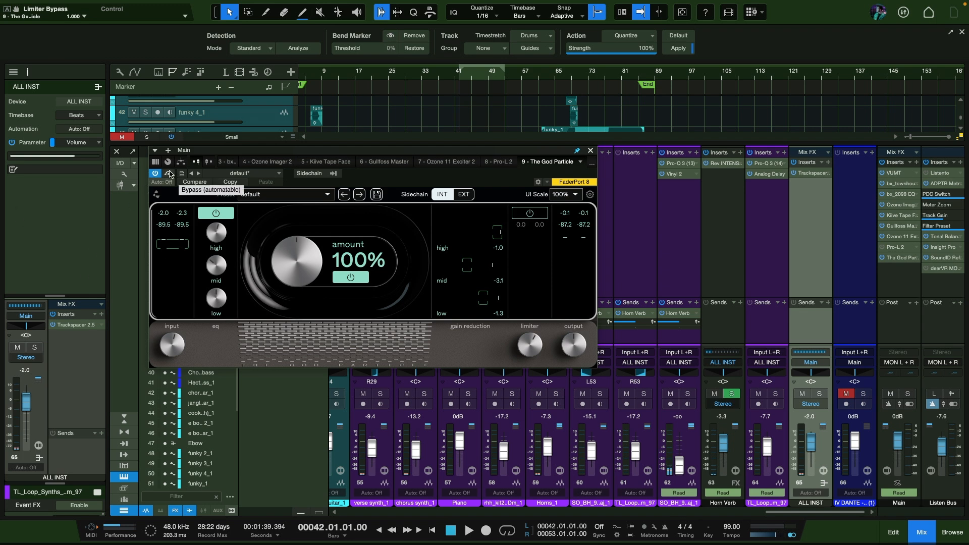
key(space)
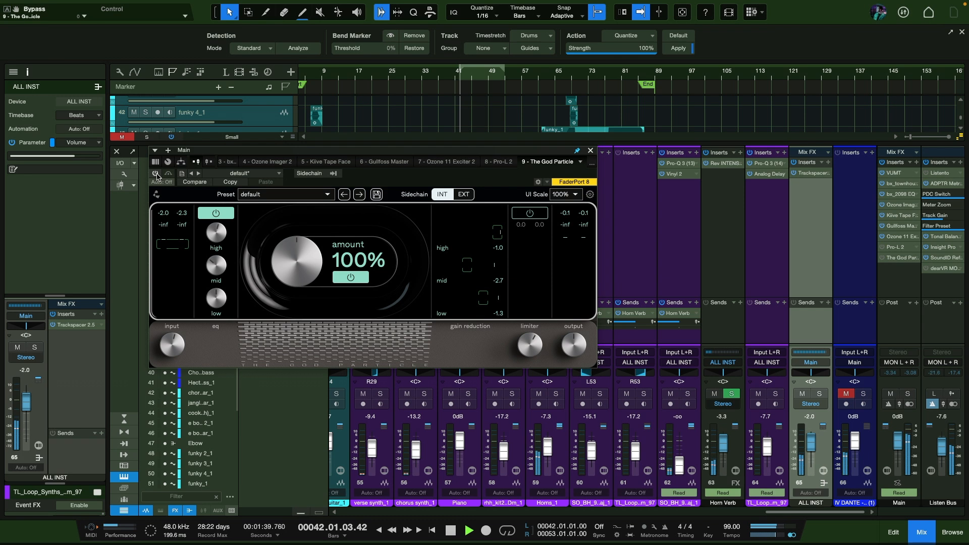
click(157, 175)
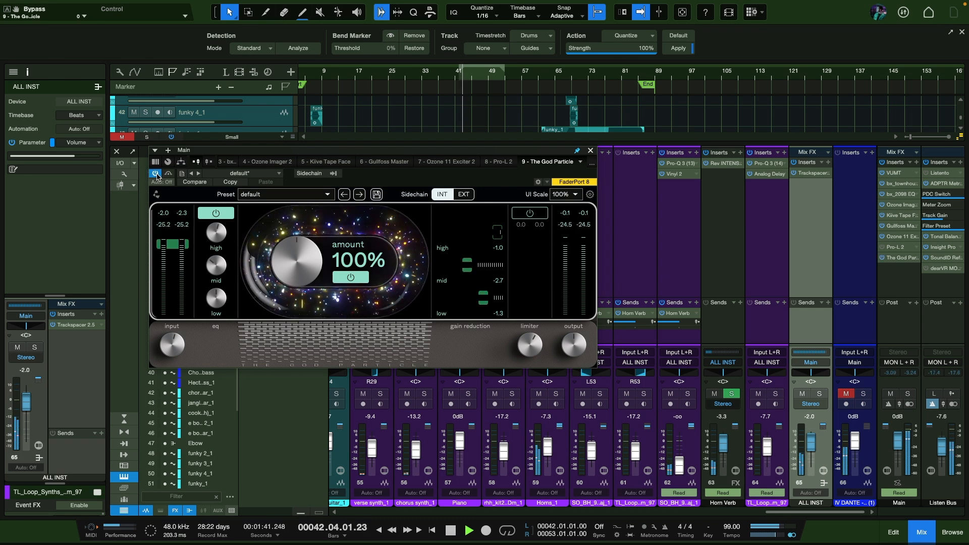
key(space)
Step: Turn The God Particle's limiter back on, replay from bar 42, and select the Main channel before stopping
click(529, 213)
key(space)
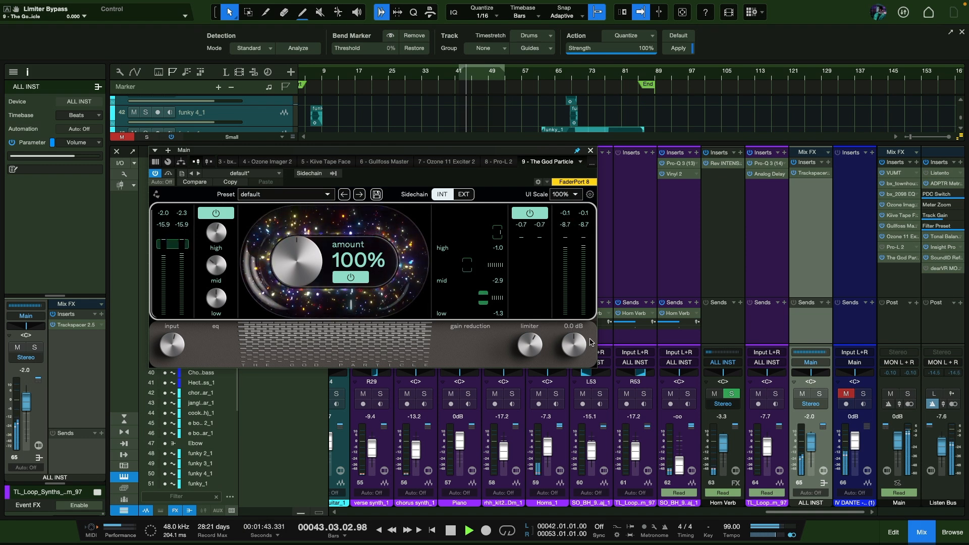
click(878, 149)
key(space)
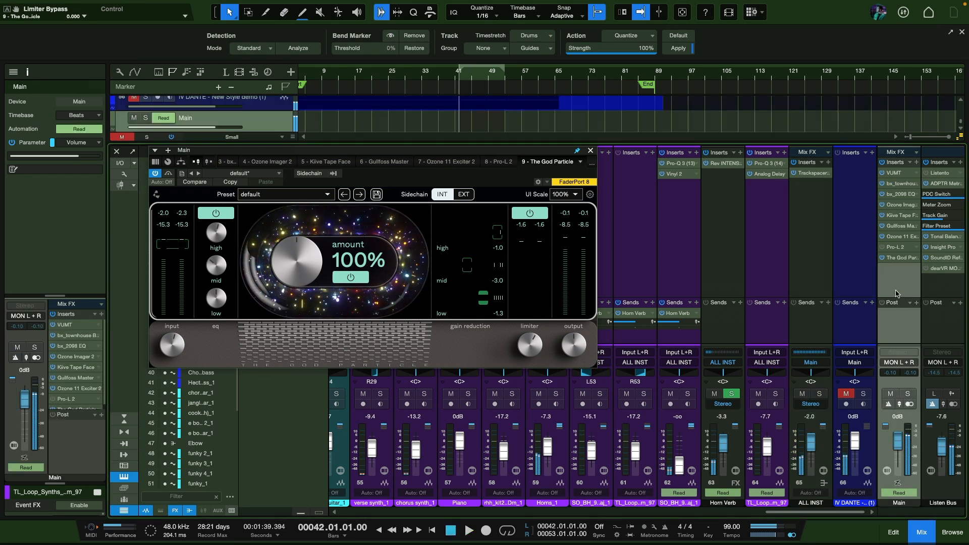
Step: Compare the Main channel with all its inserts off and on while playing from bar 42, then close The God Particle
click(882, 162)
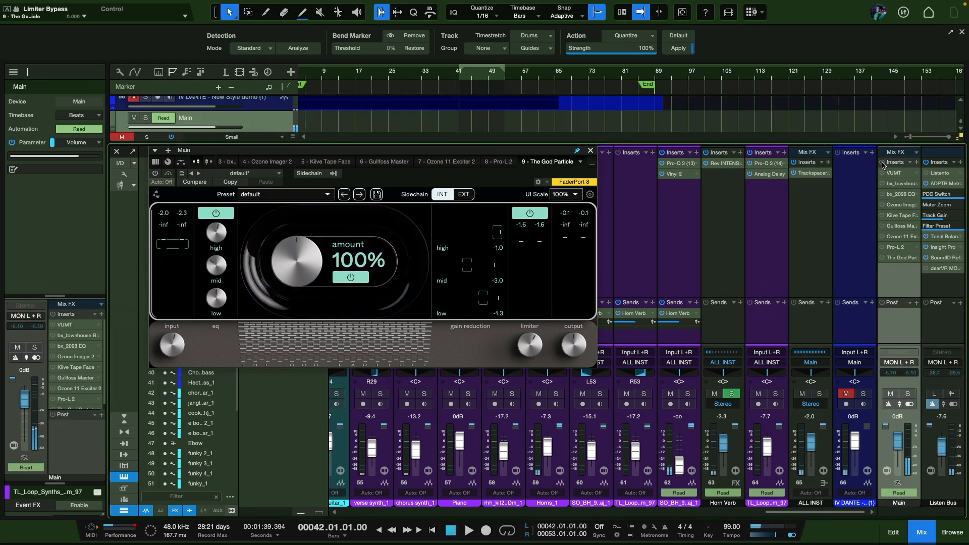
key(space)
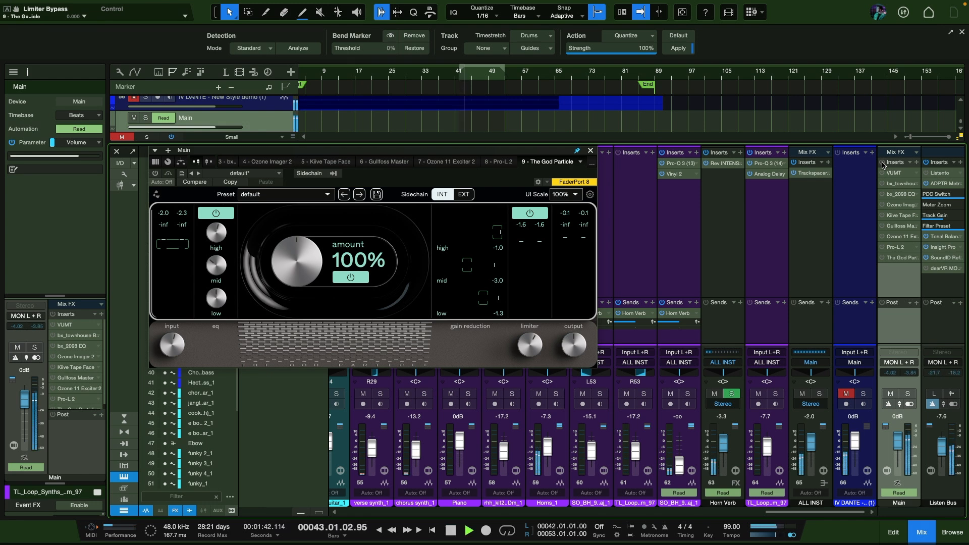
click(882, 163)
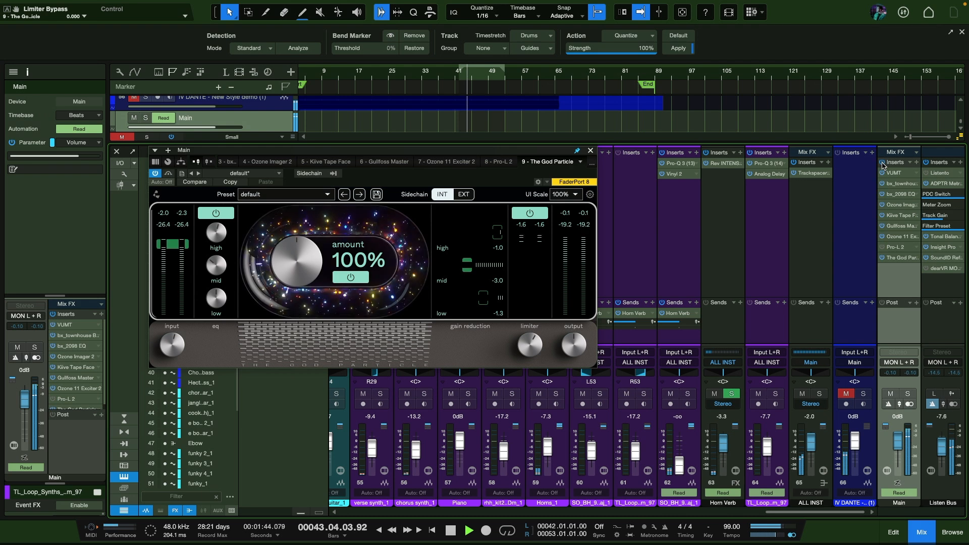
click(591, 150)
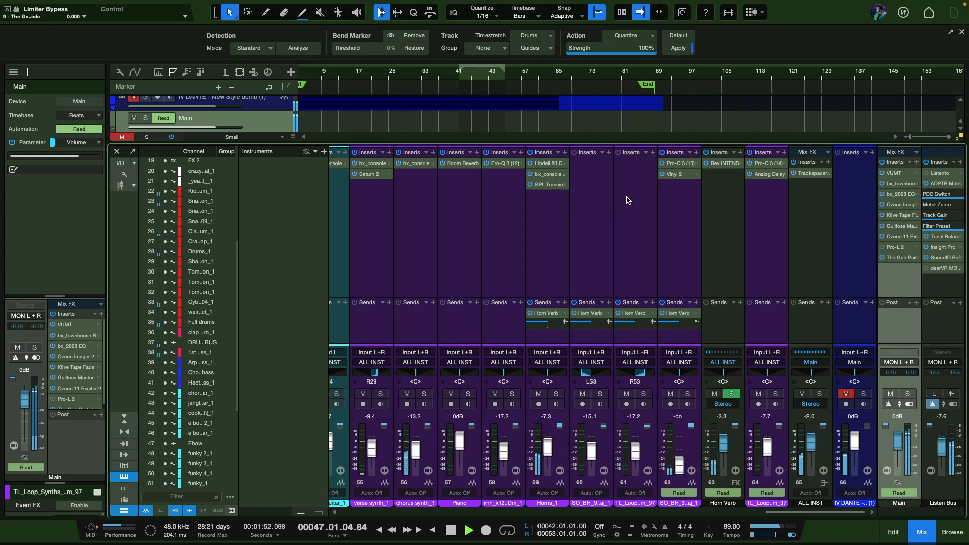
Step: Replace the mixer with the full arrangement and review all tracks, from vocals and drums to guitars and synths, during playback
key(F3)
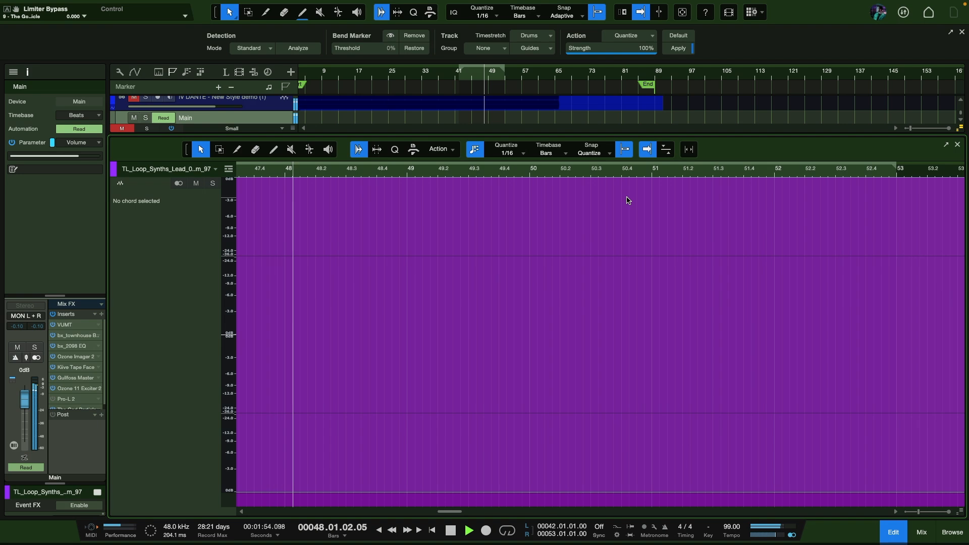
scroll(550, 245, down, 1)
scroll(641, 339, up, 8)
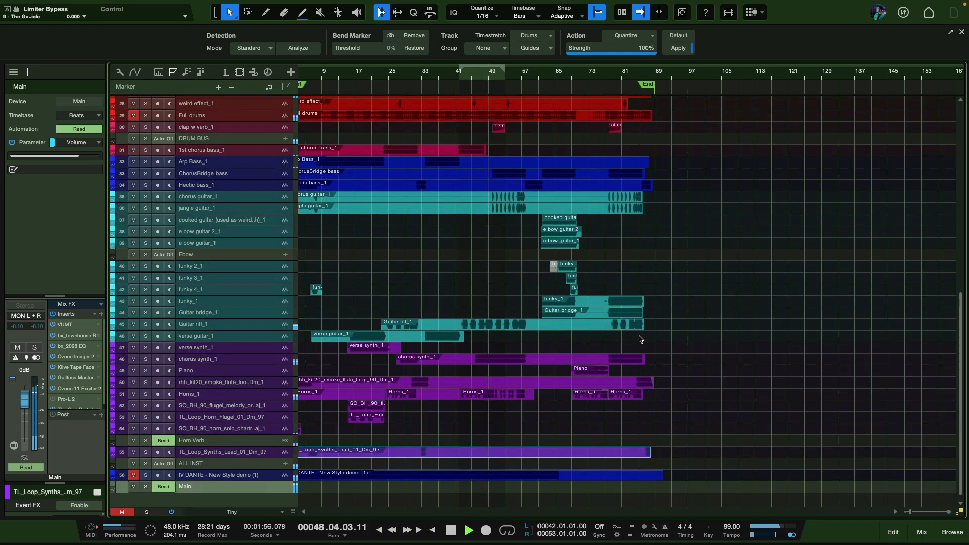
scroll(641, 338, up, 3)
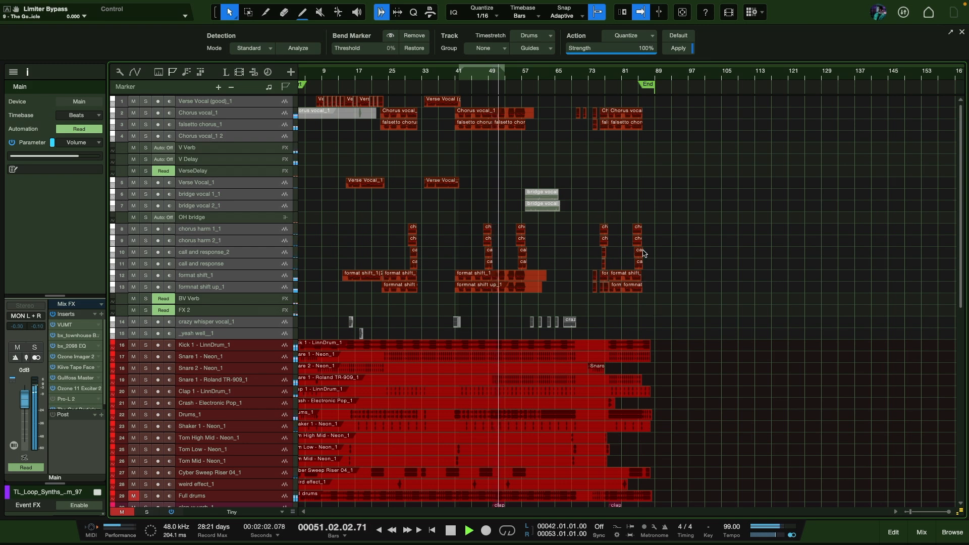
scroll(651, 248, down, 5)
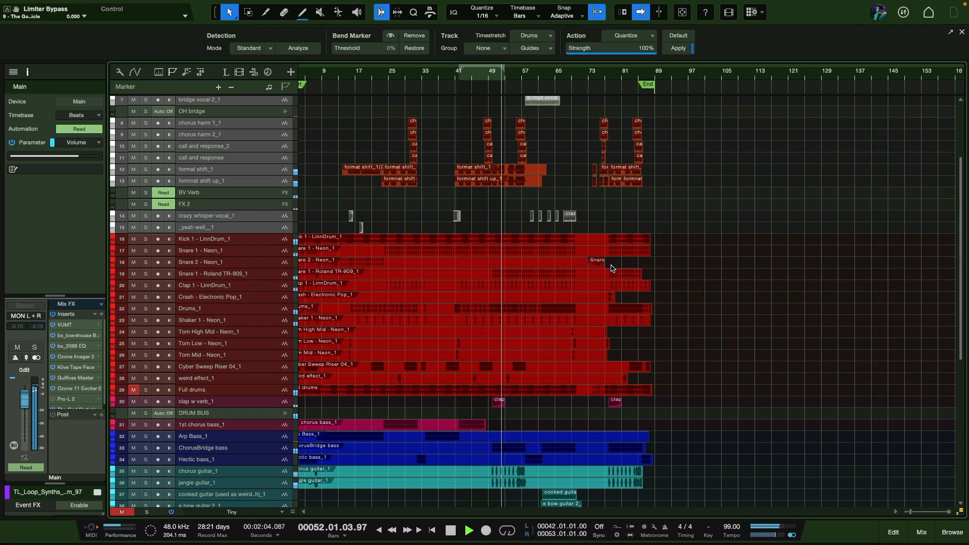
scroll(612, 268, down, 2)
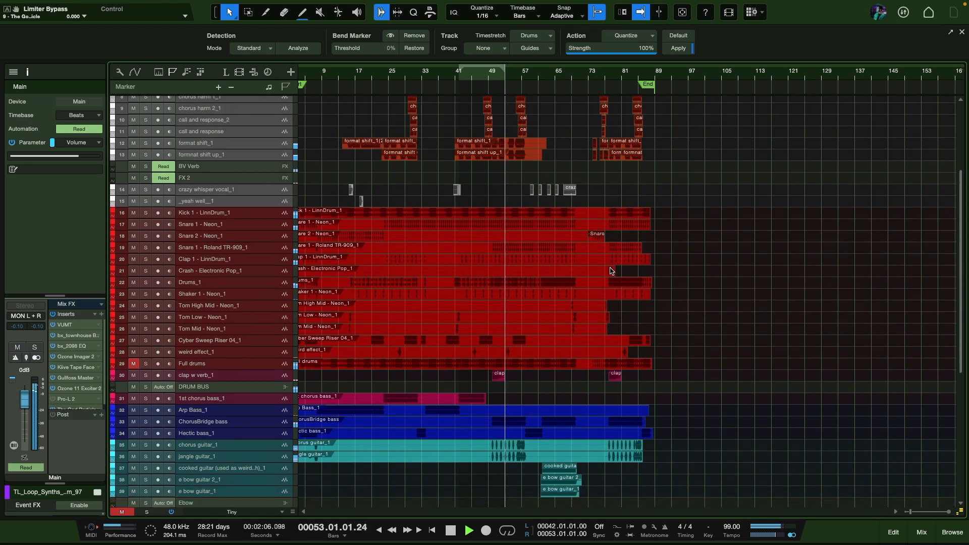
scroll(593, 269, down, 4)
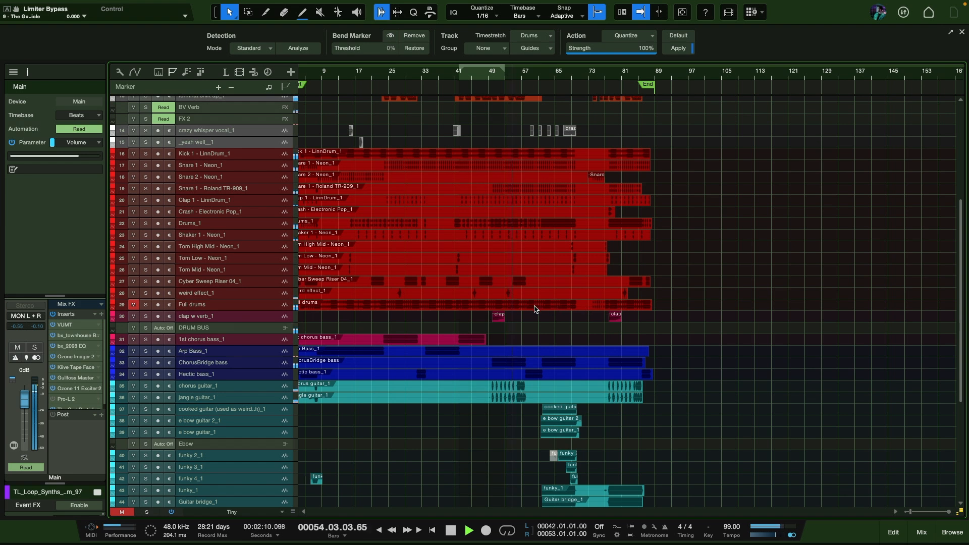
scroll(526, 306, down, 5)
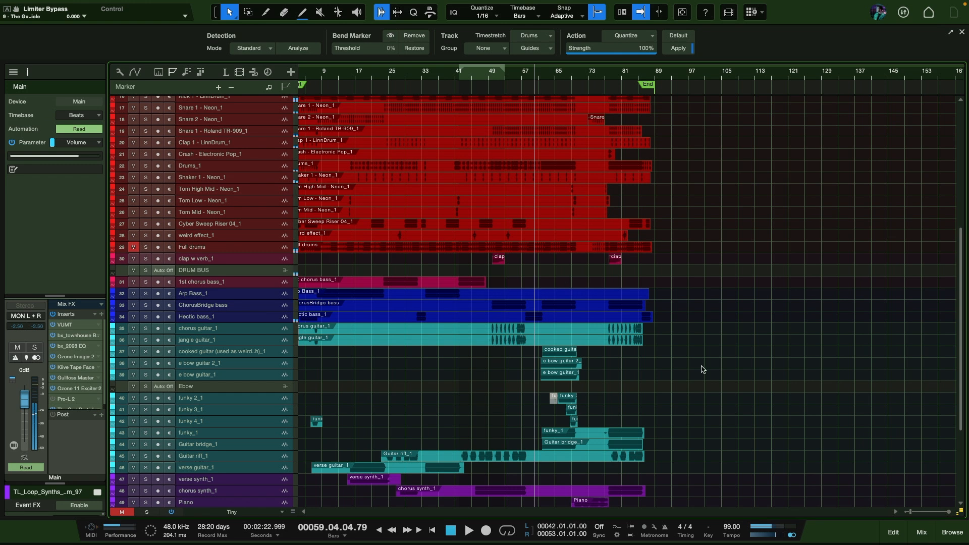
scroll(821, 324, up, 5)
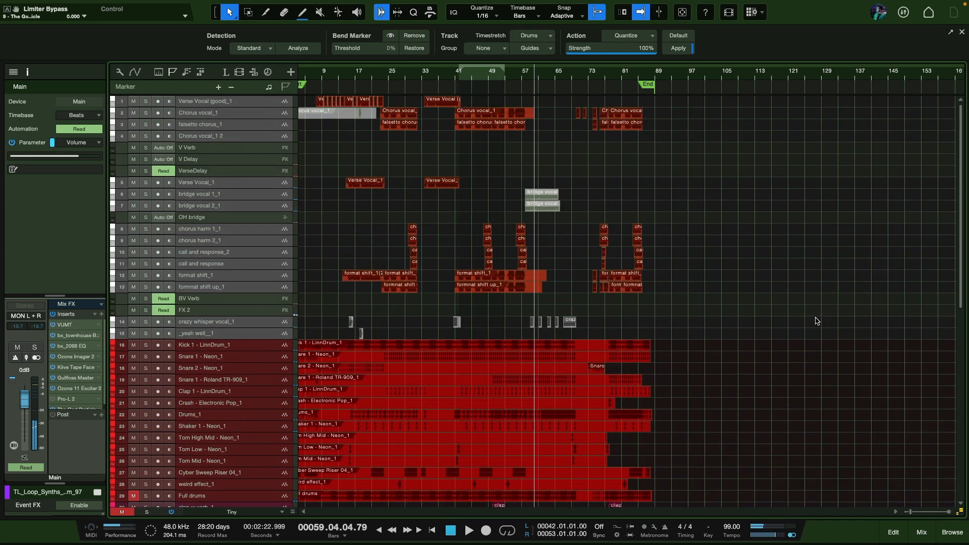